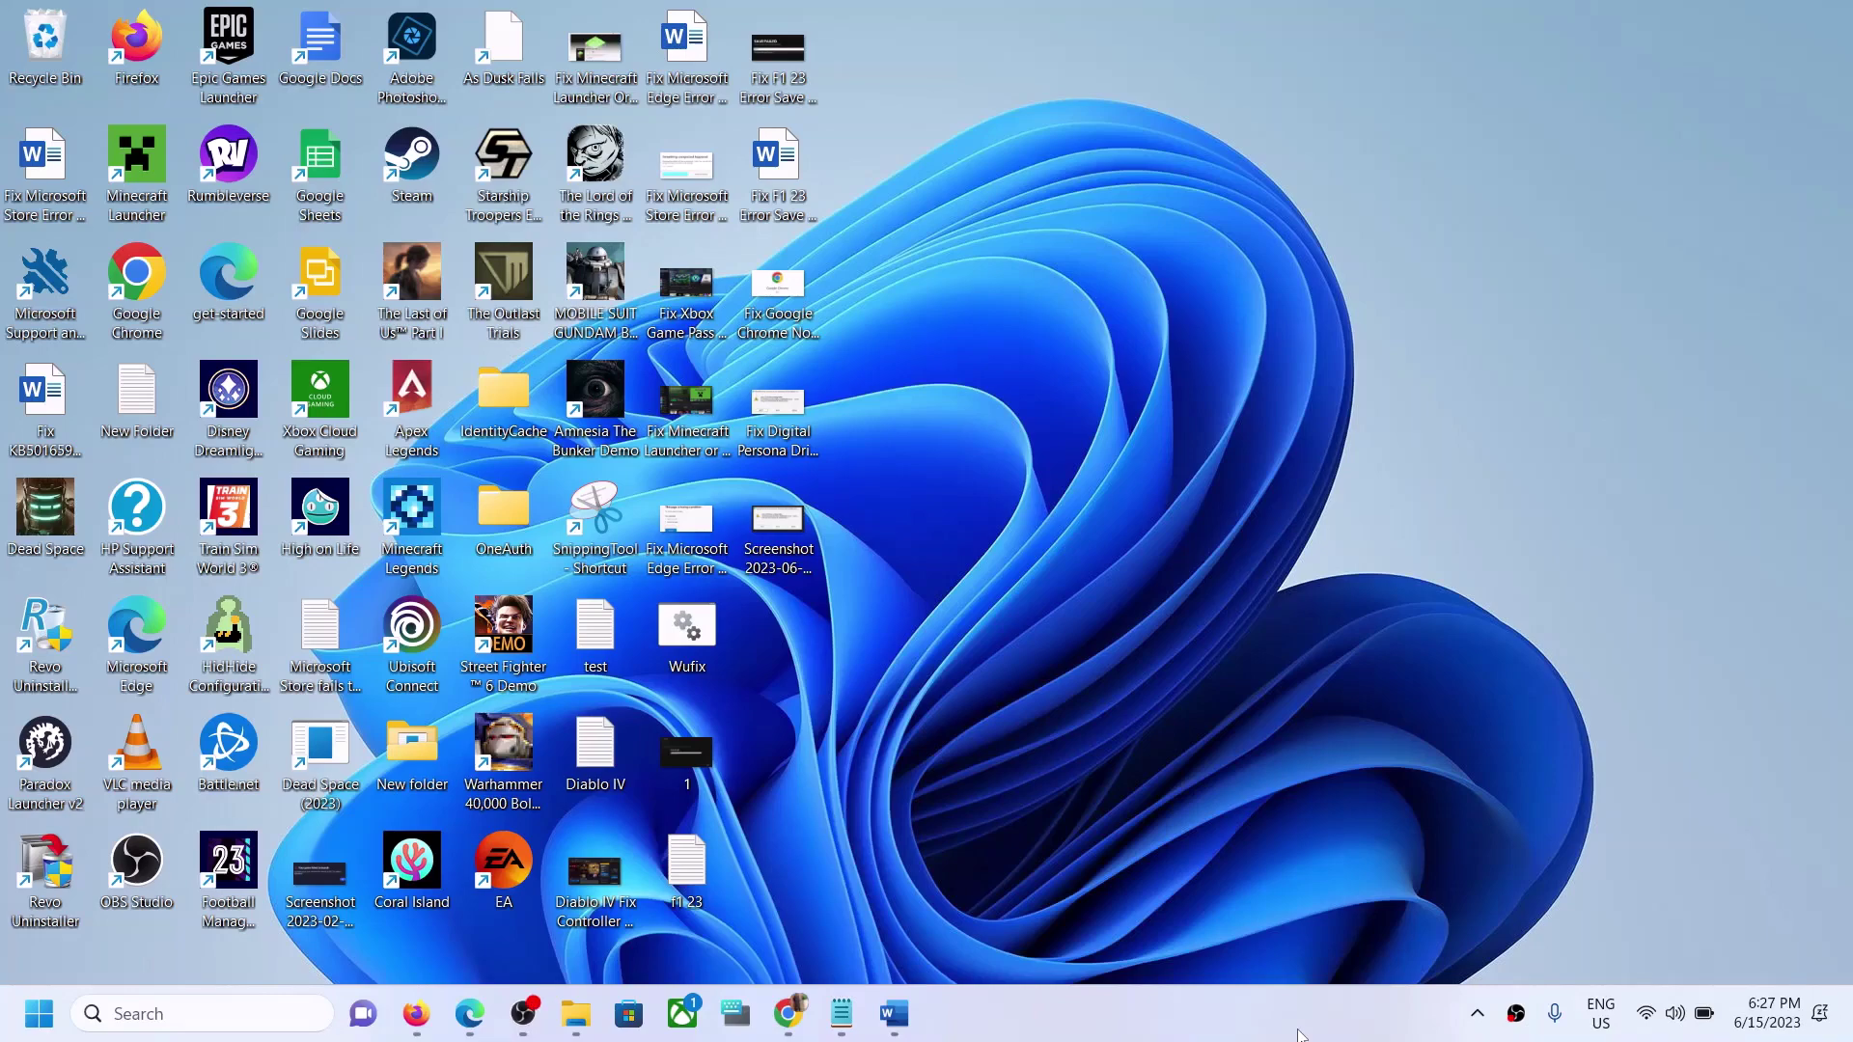
- Bring up the Word title page and highlight the error code 0x80242fff
left_click(894, 1014)
left_click_drag(1090, 431, 1465, 430)
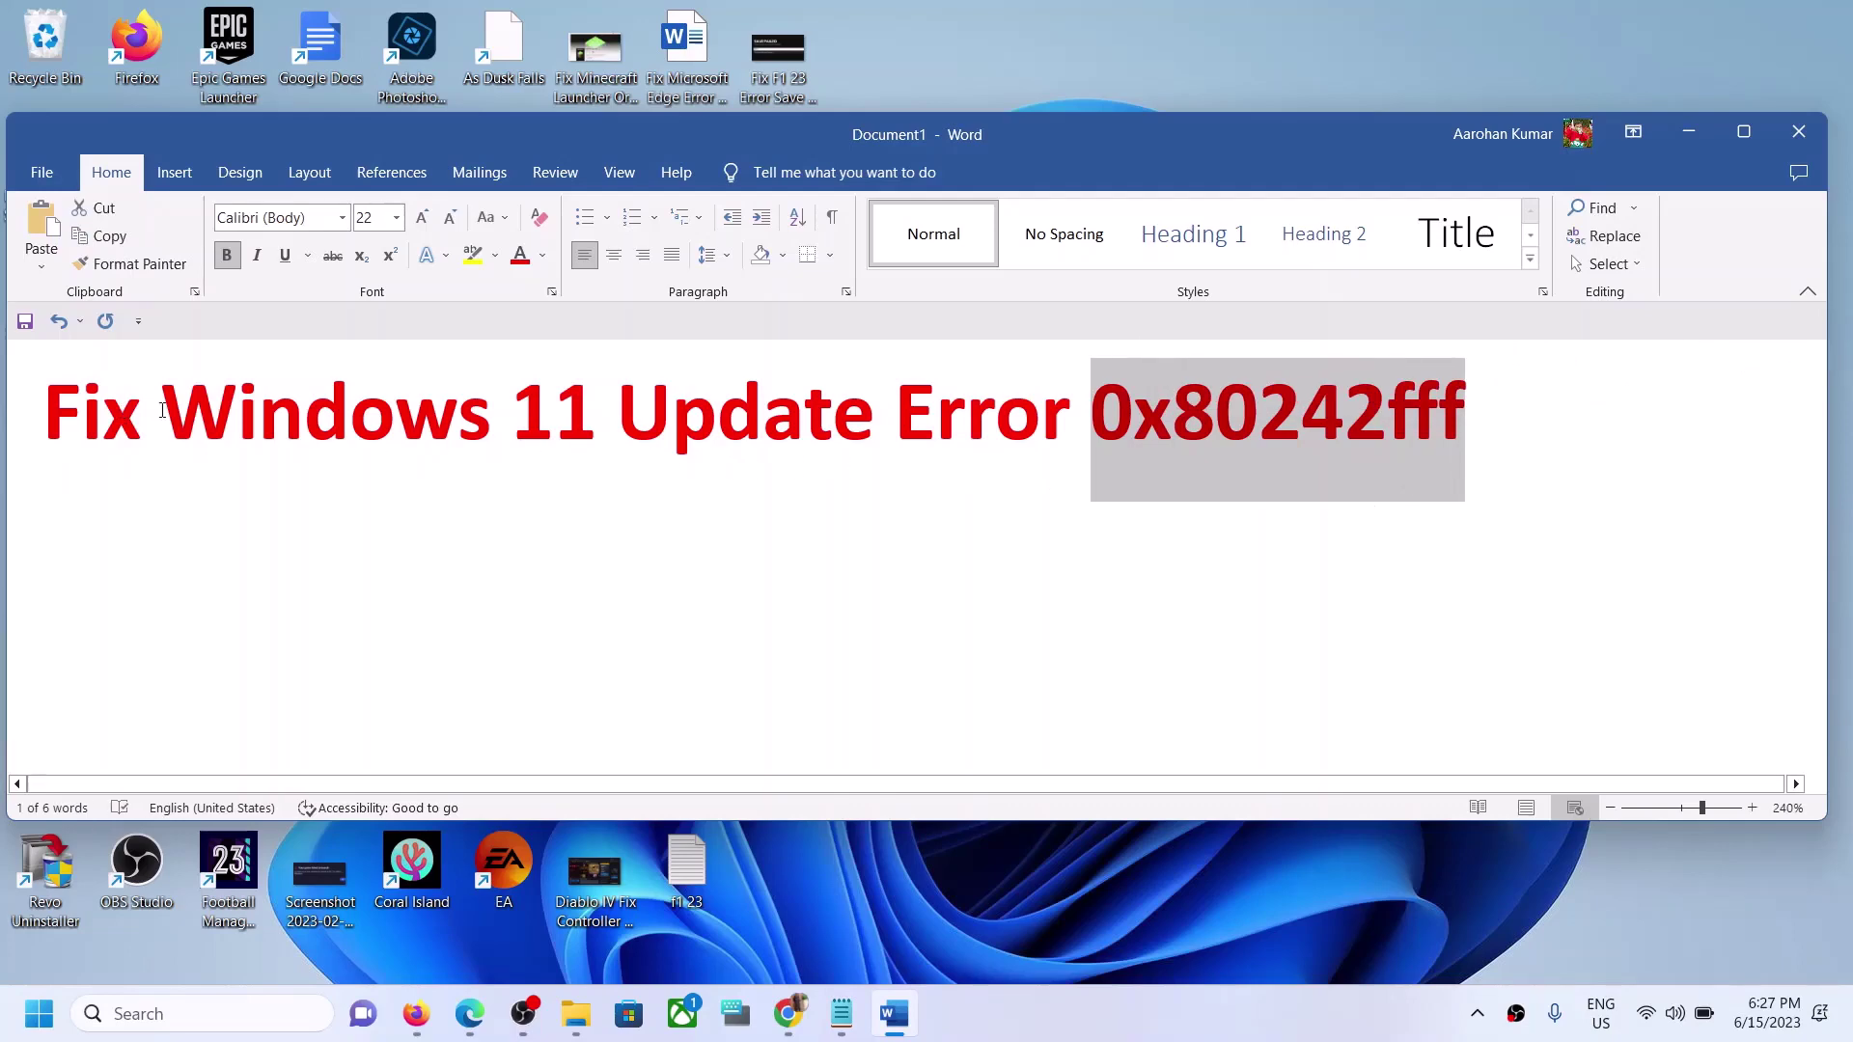
left_click_drag(43, 425, 1089, 431)
left_click_drag(1544, 429, 1173, 430)
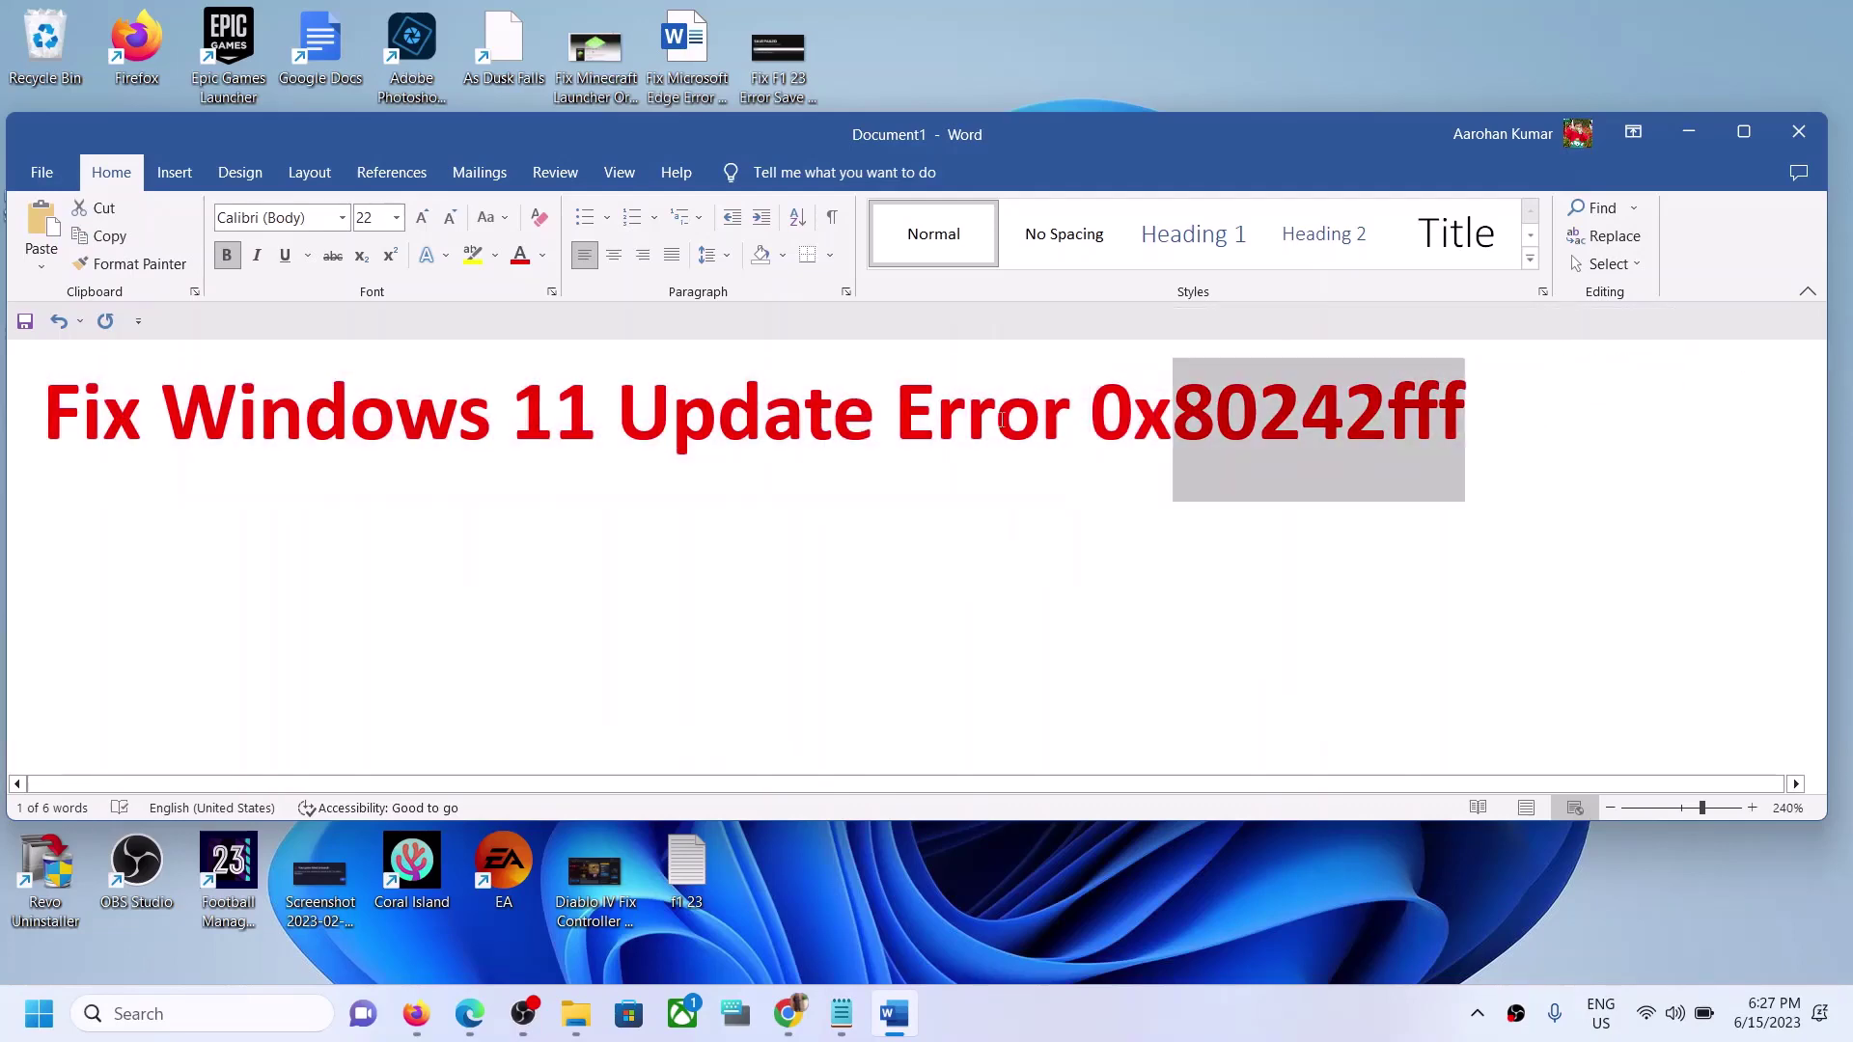
left_click_drag(1002, 420, 889, 415)
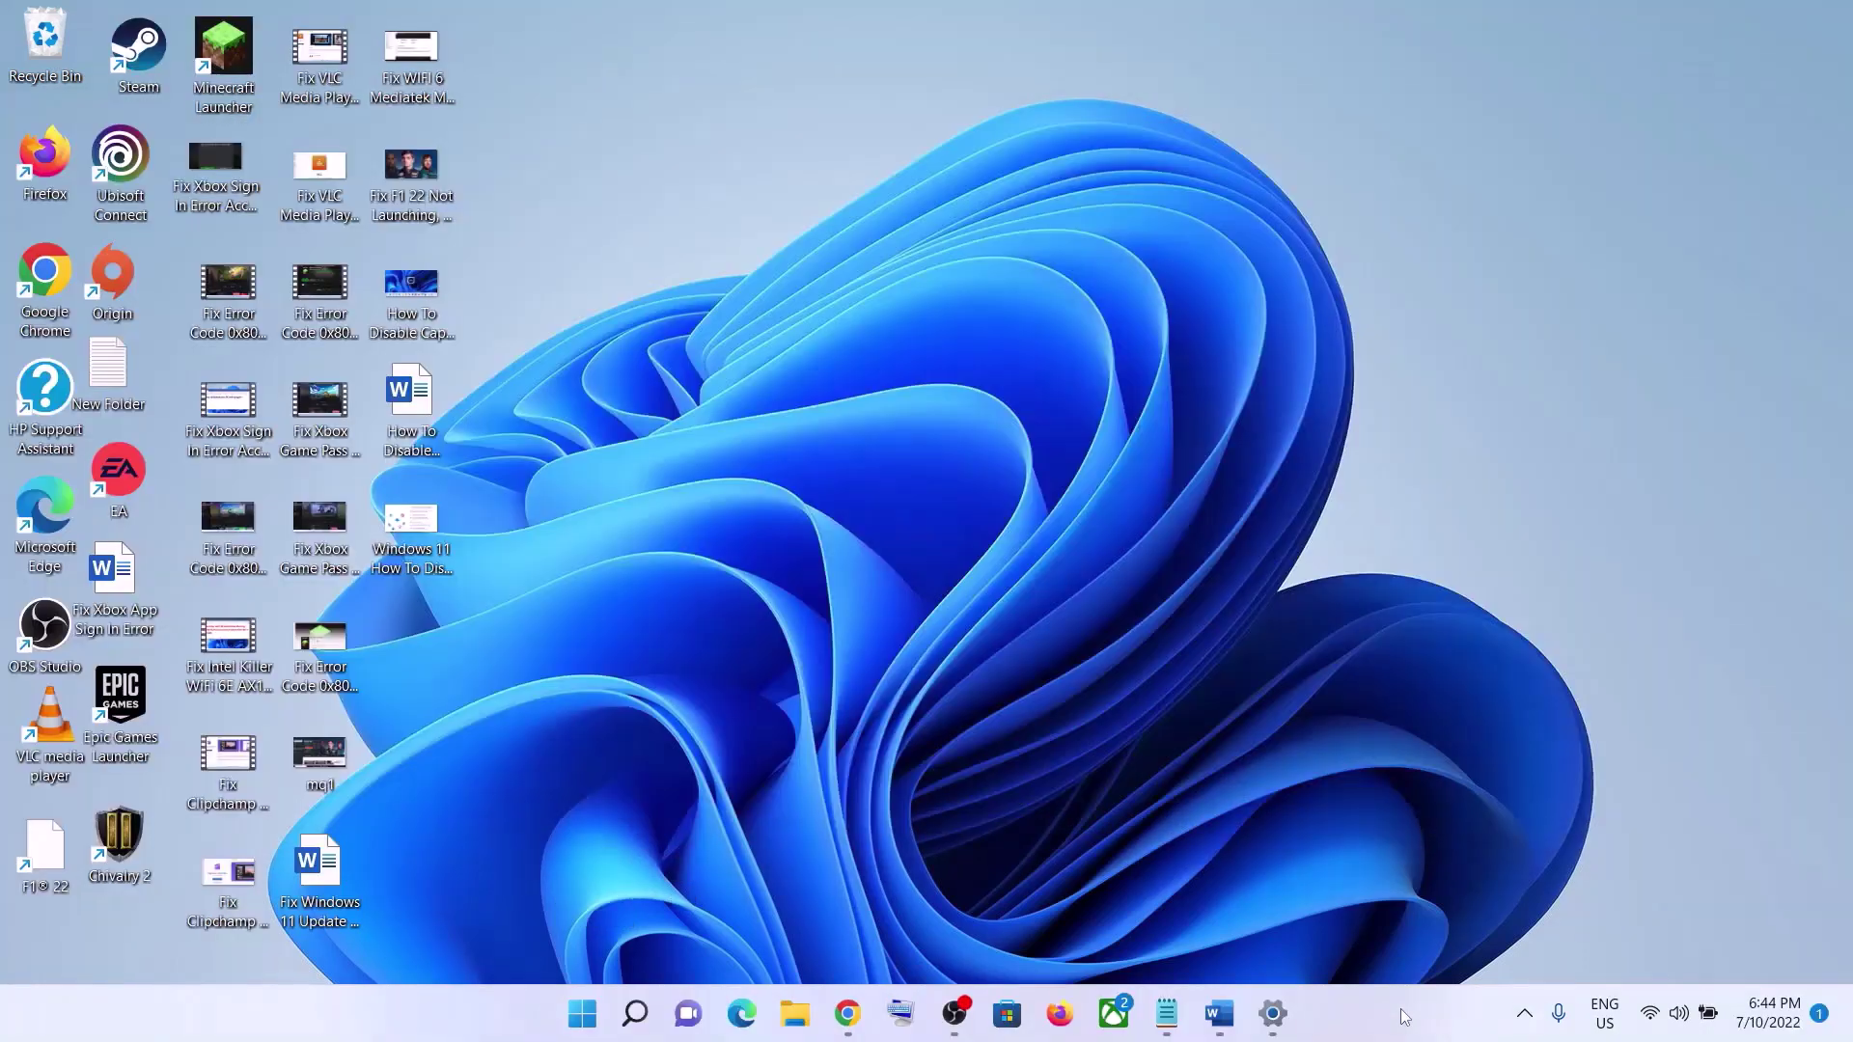
- Run the Windows Update troubleshooter from Settings > System > Troubleshoot > Other troubleshooters
left_click(1219, 1013)
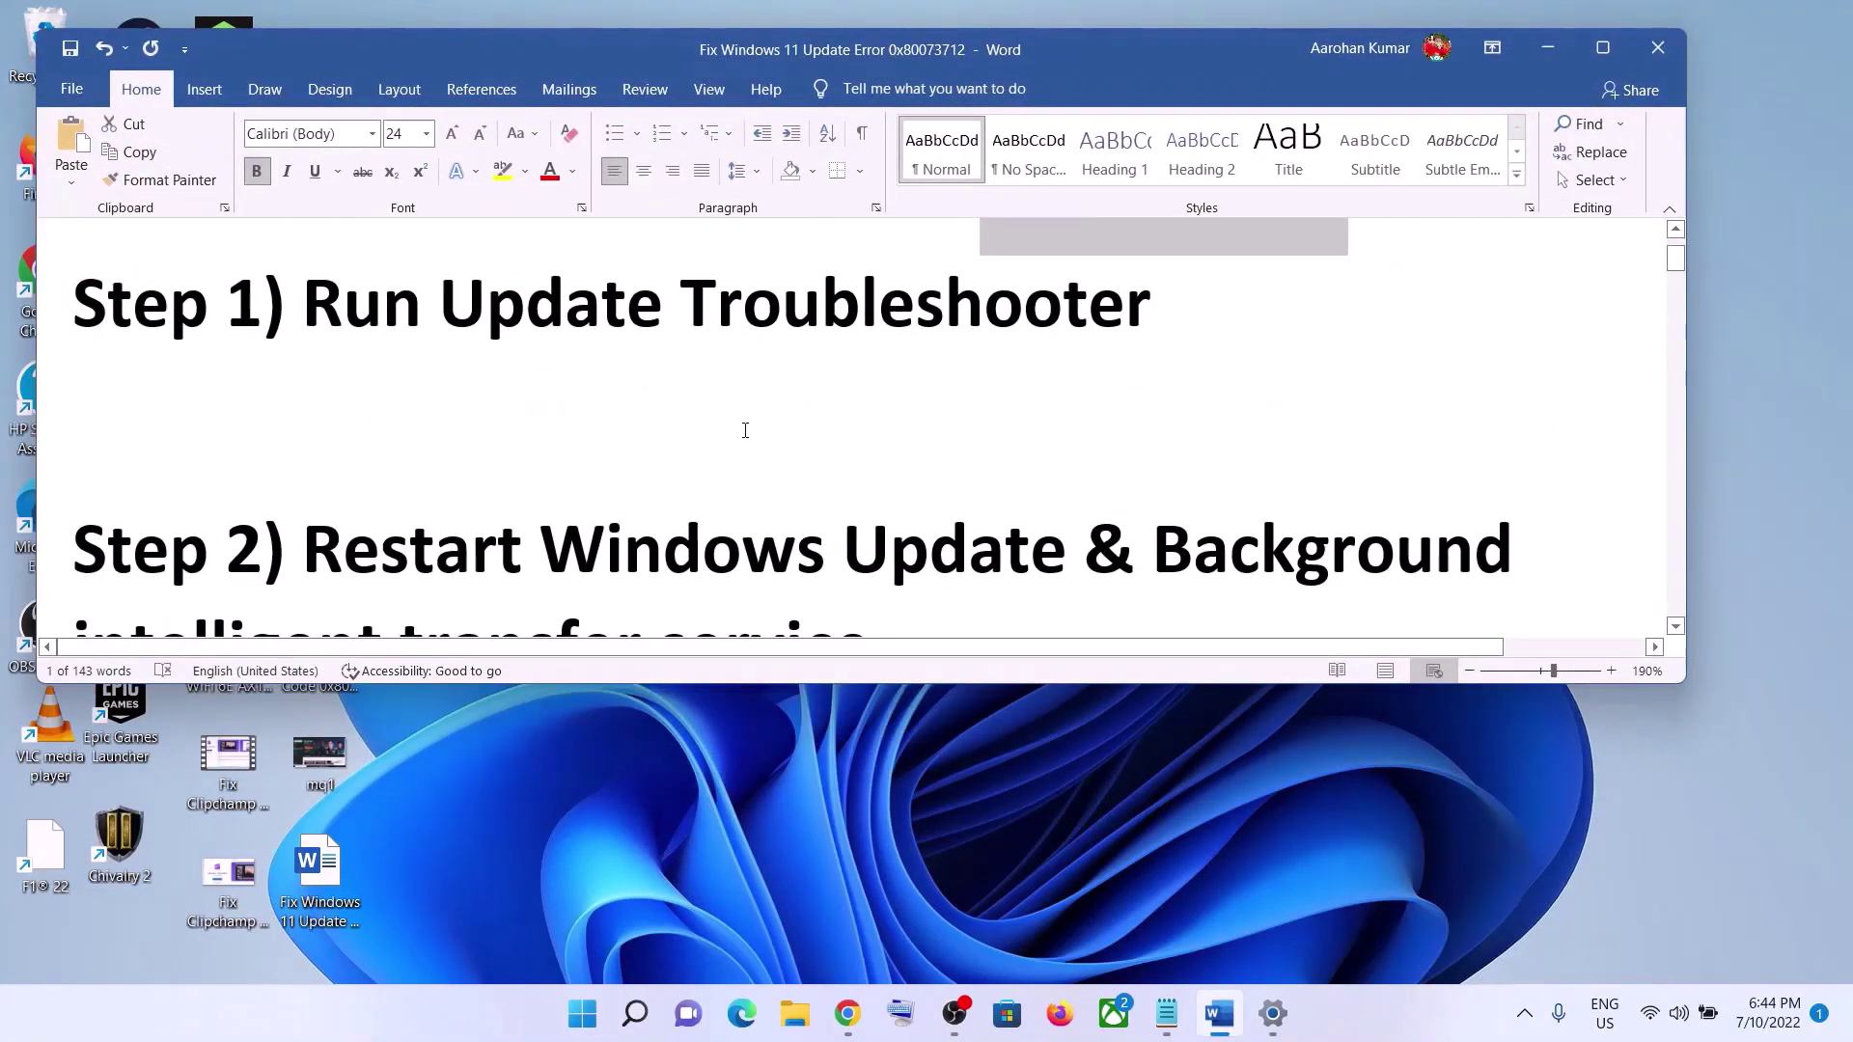
left_click(582, 1014)
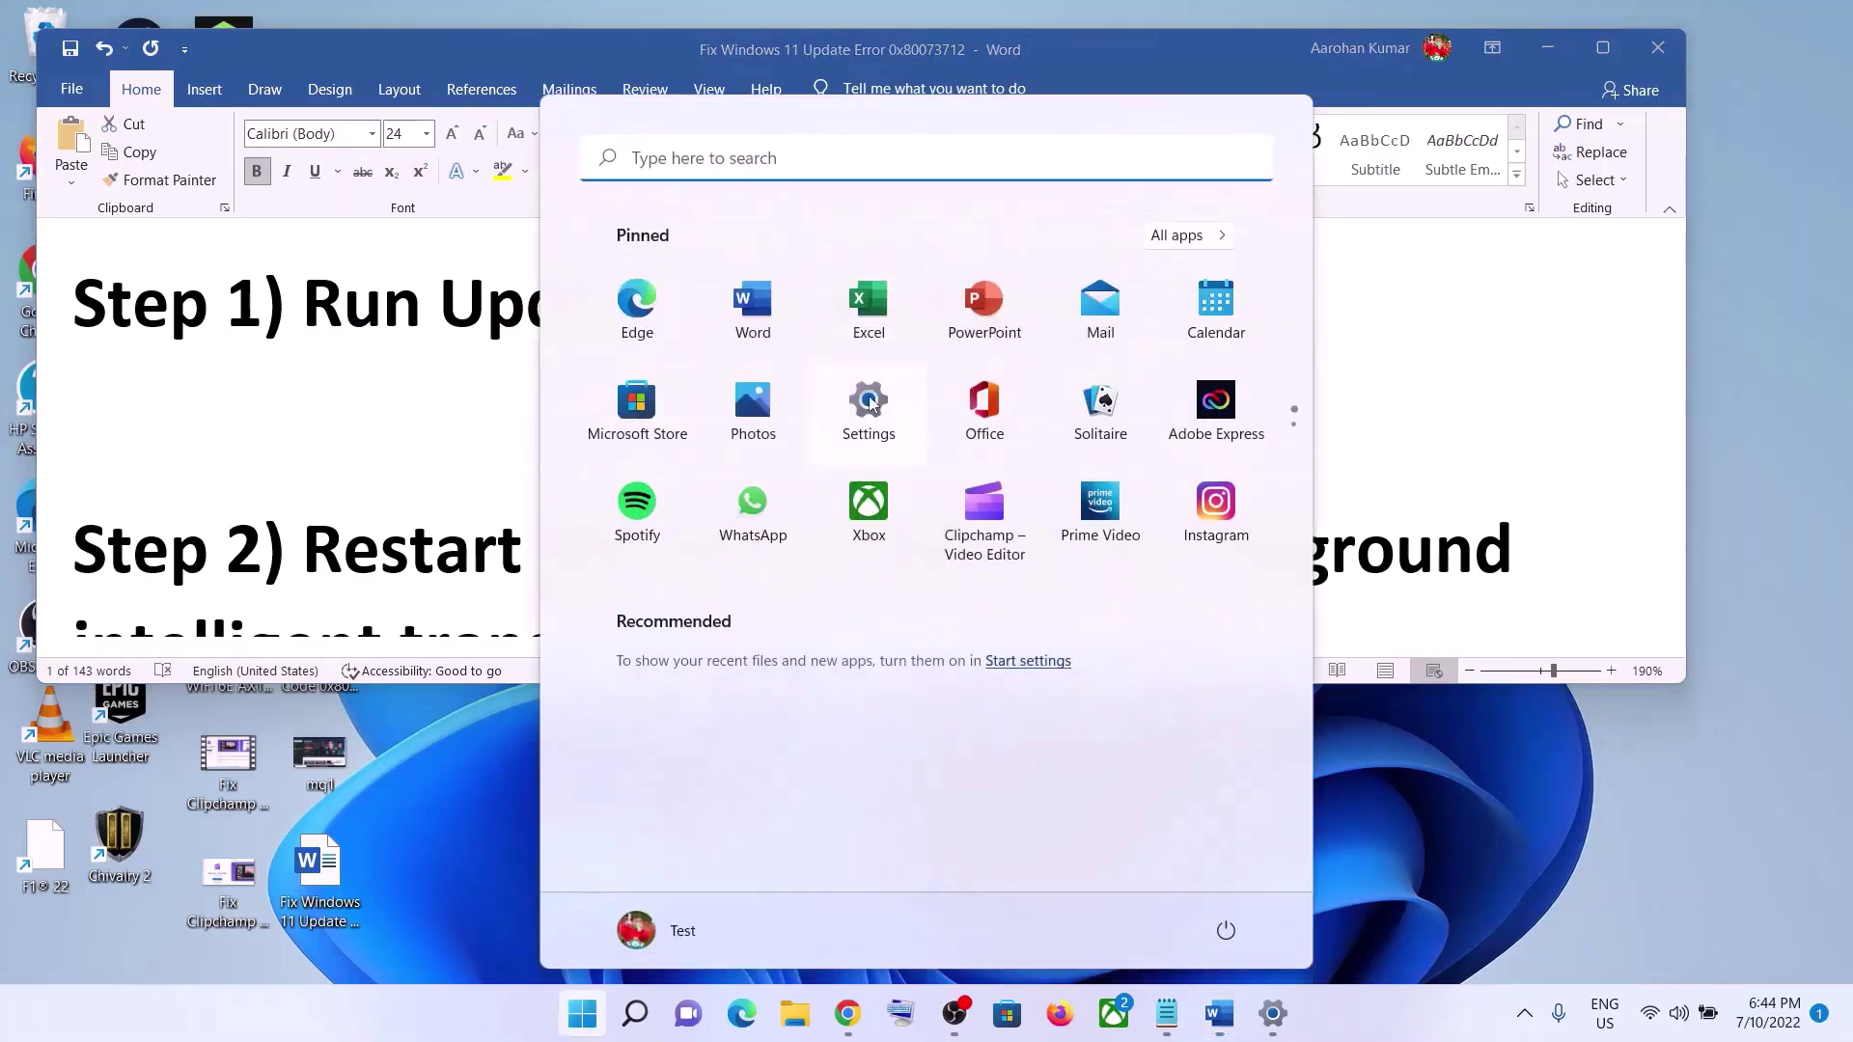
left_click(871, 404)
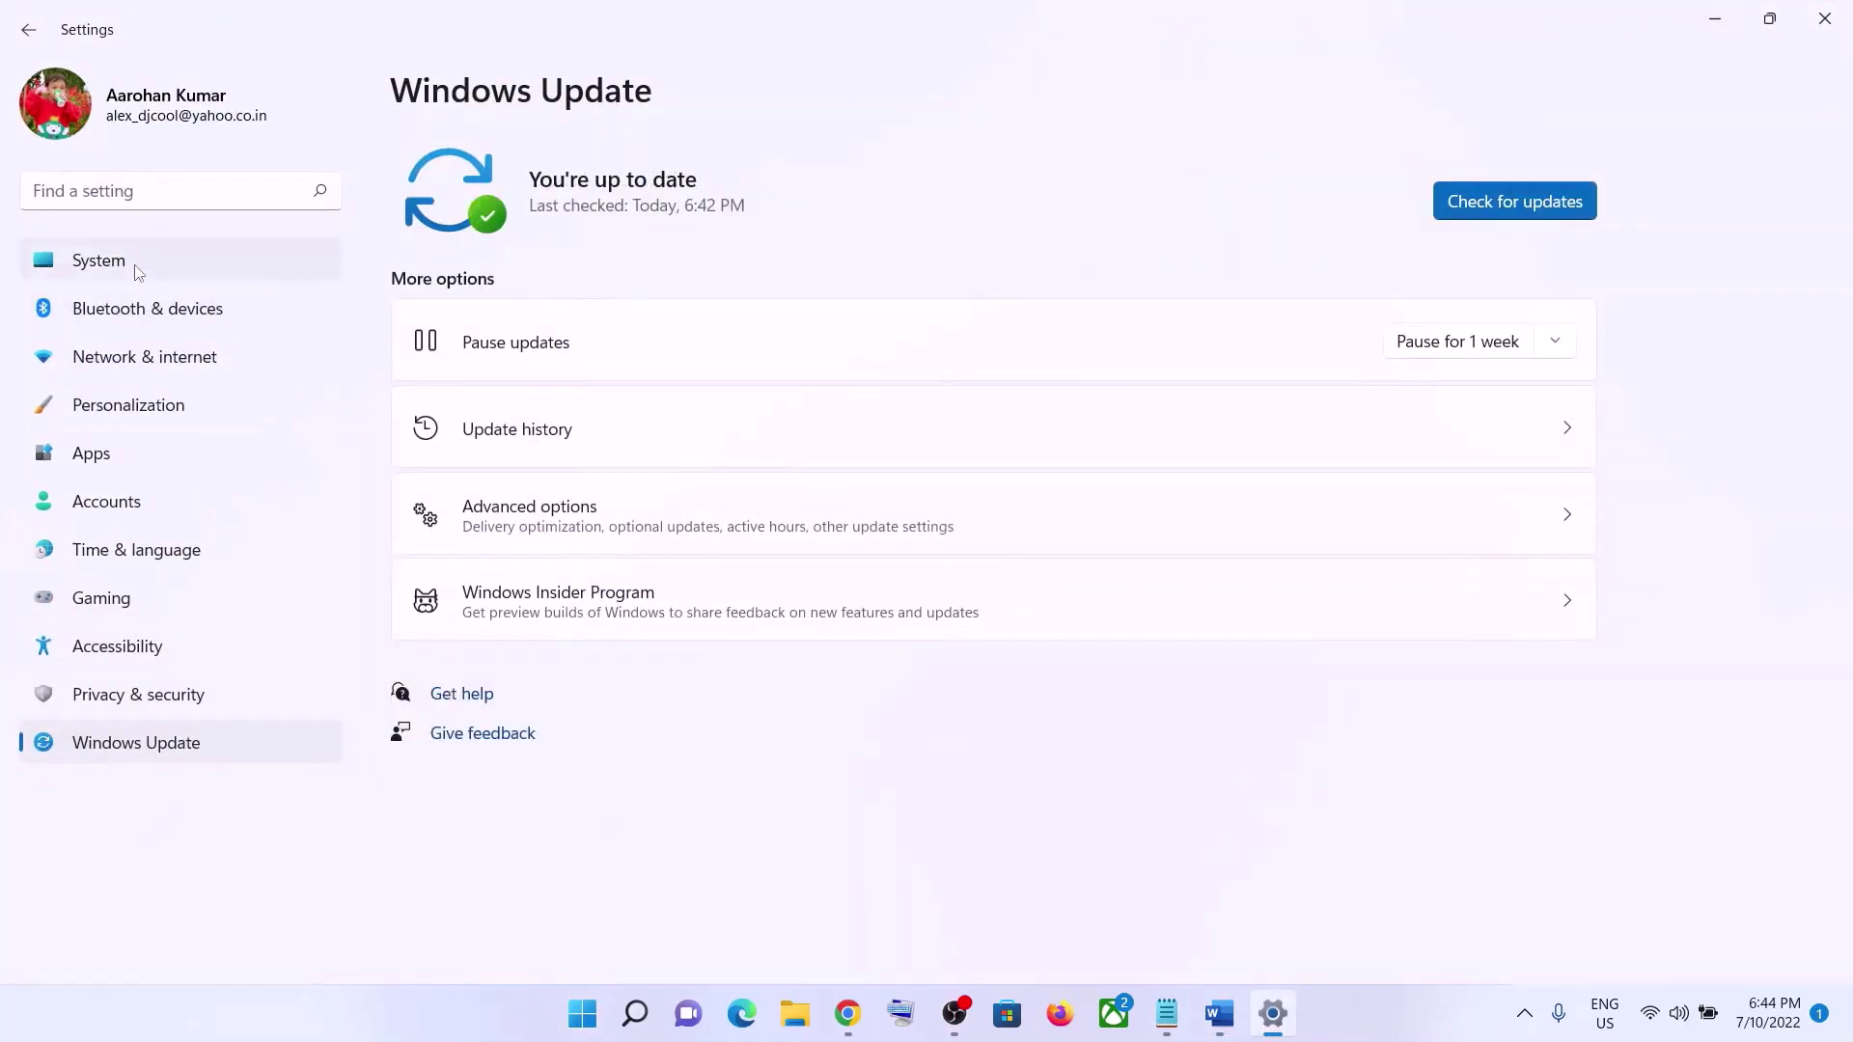
left_click(138, 273)
scroll(621, 571, "down", 3)
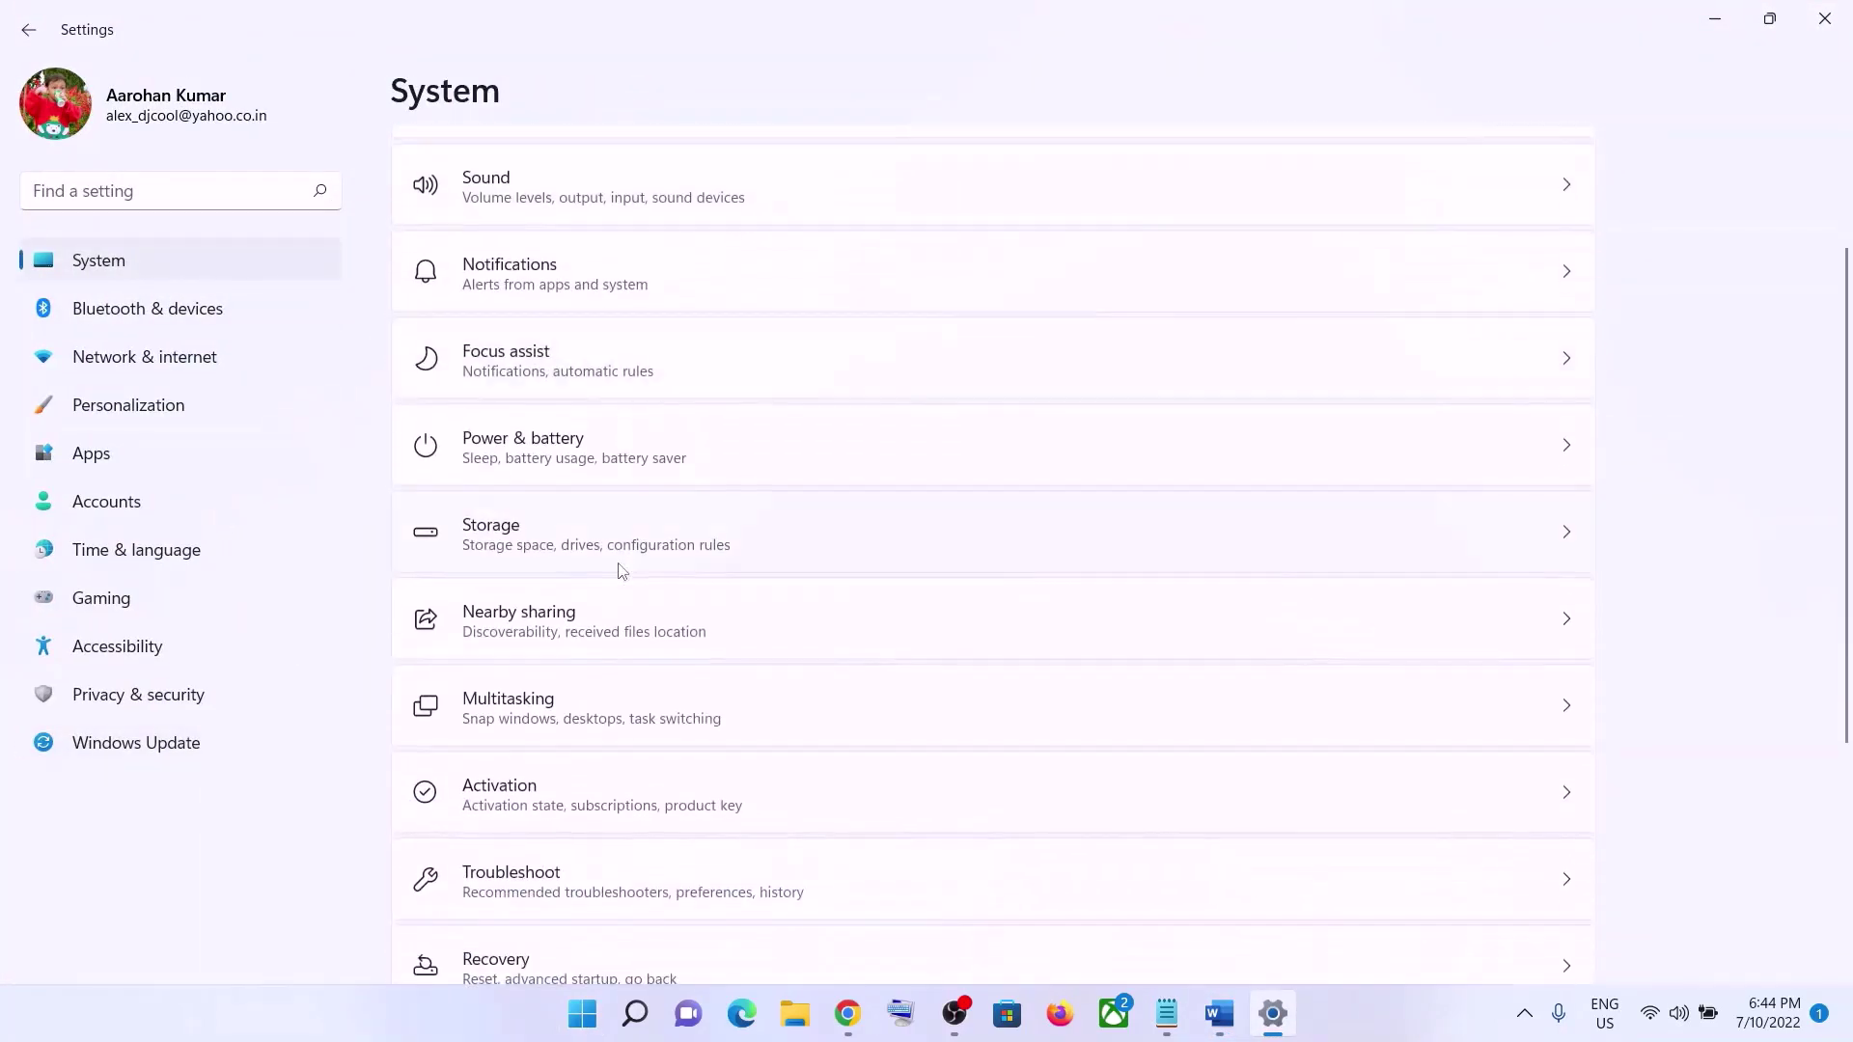
scroll(620, 570, "down", 3)
left_click(555, 645)
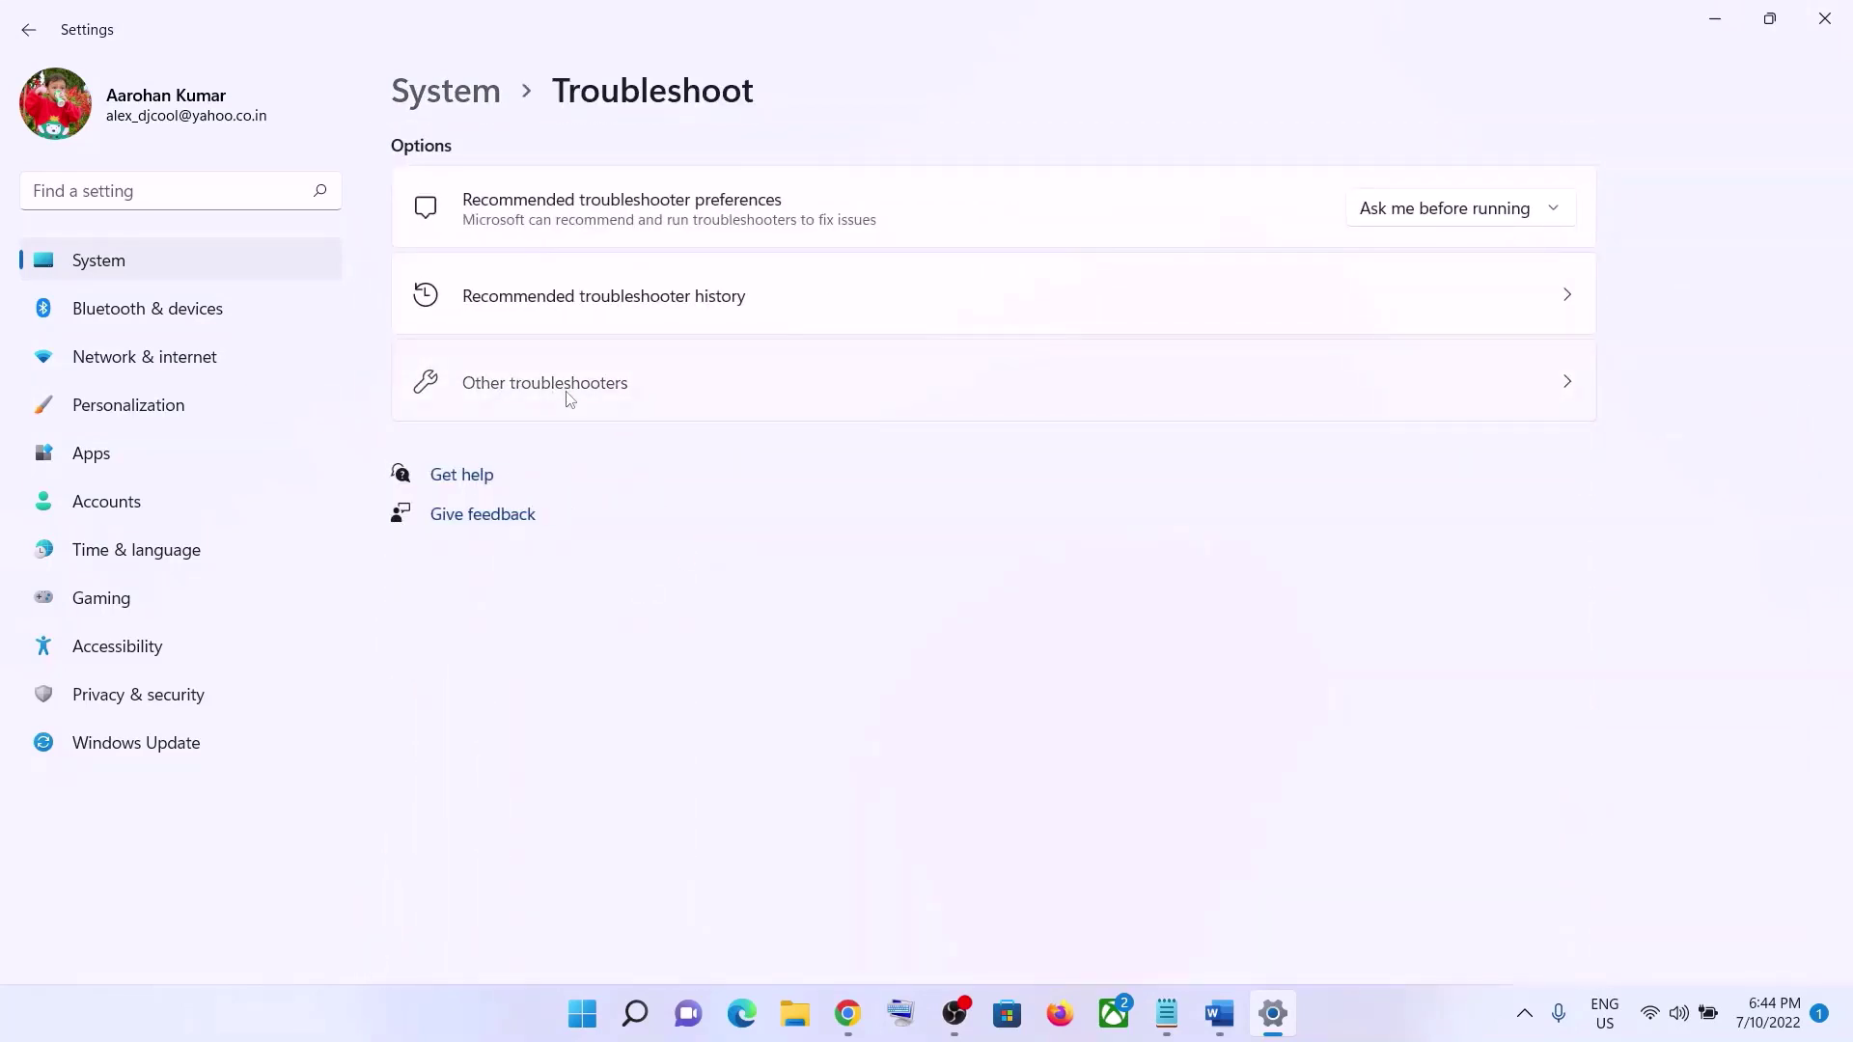
left_click(570, 399)
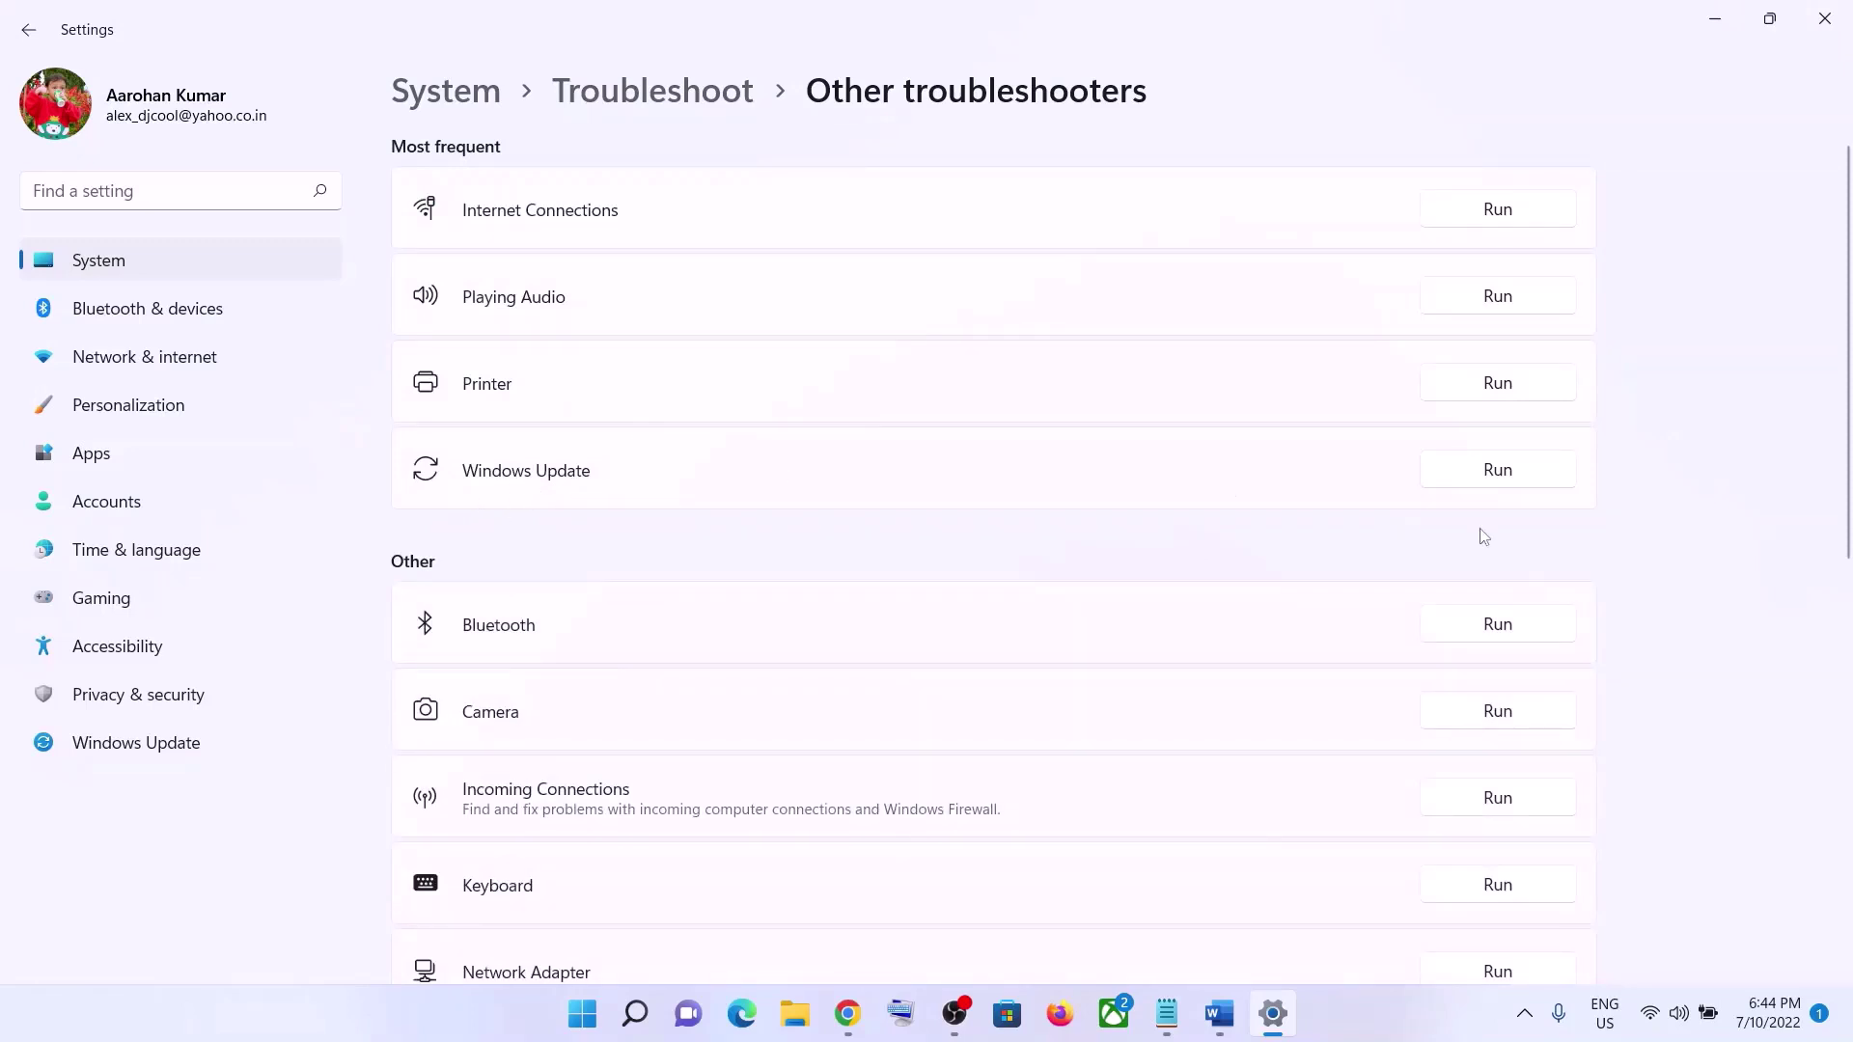
left_click(1524, 477)
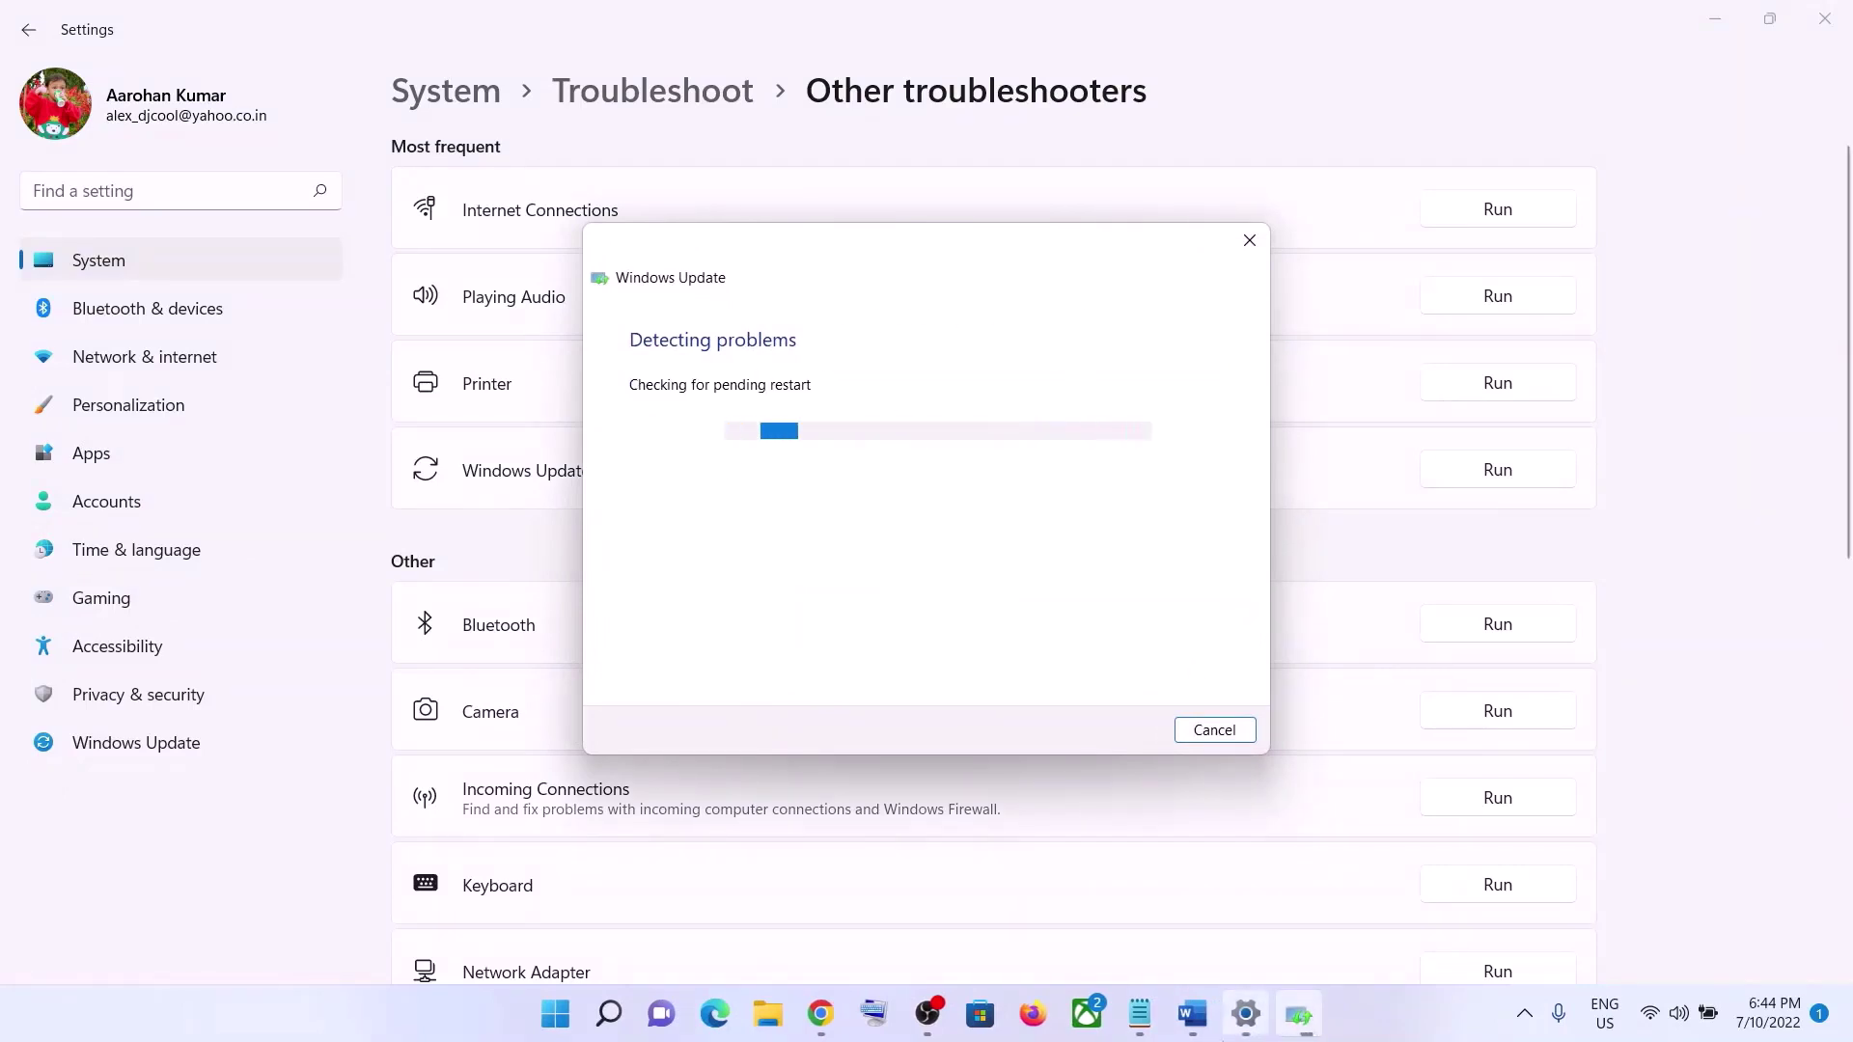
- Review Step 2 in the Word notes about restarting Windows Update and Background Intelligent Transfer Service
left_click(1193, 1013)
scroll(1030, 620, "down", 3)
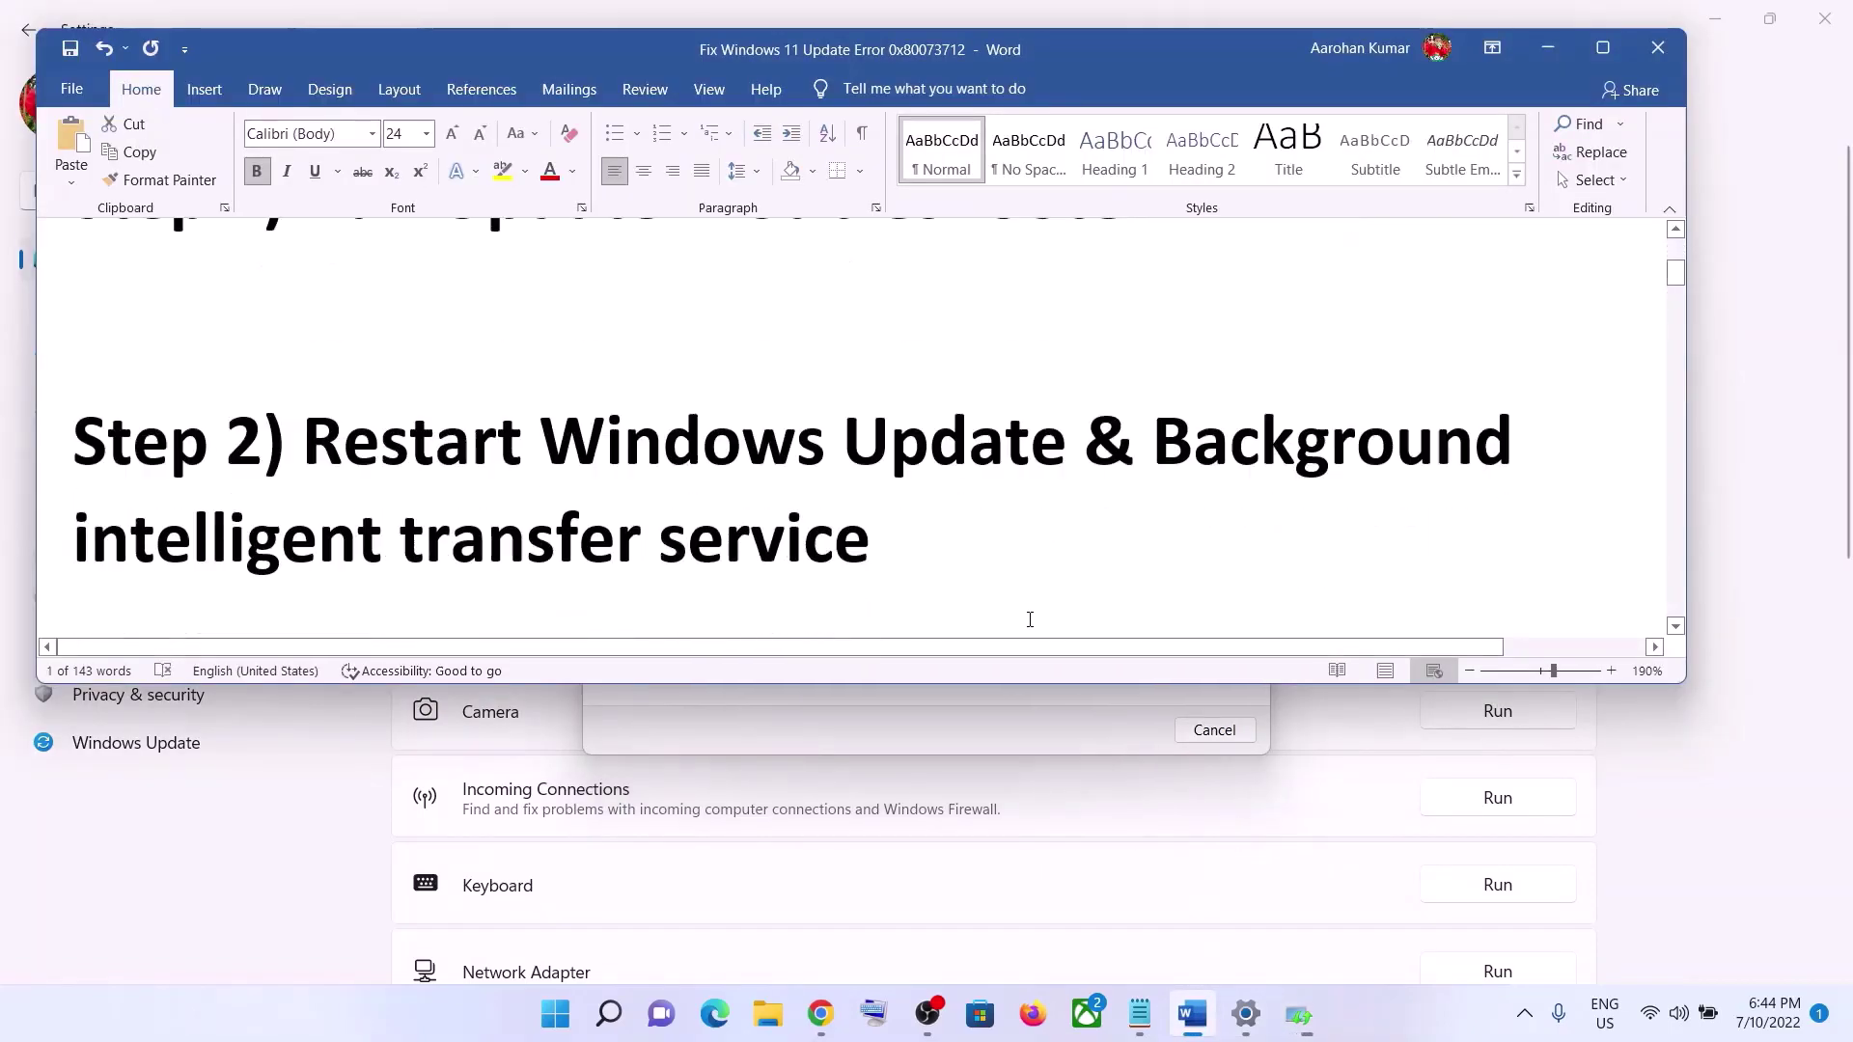
scroll(1030, 620, "up", 2)
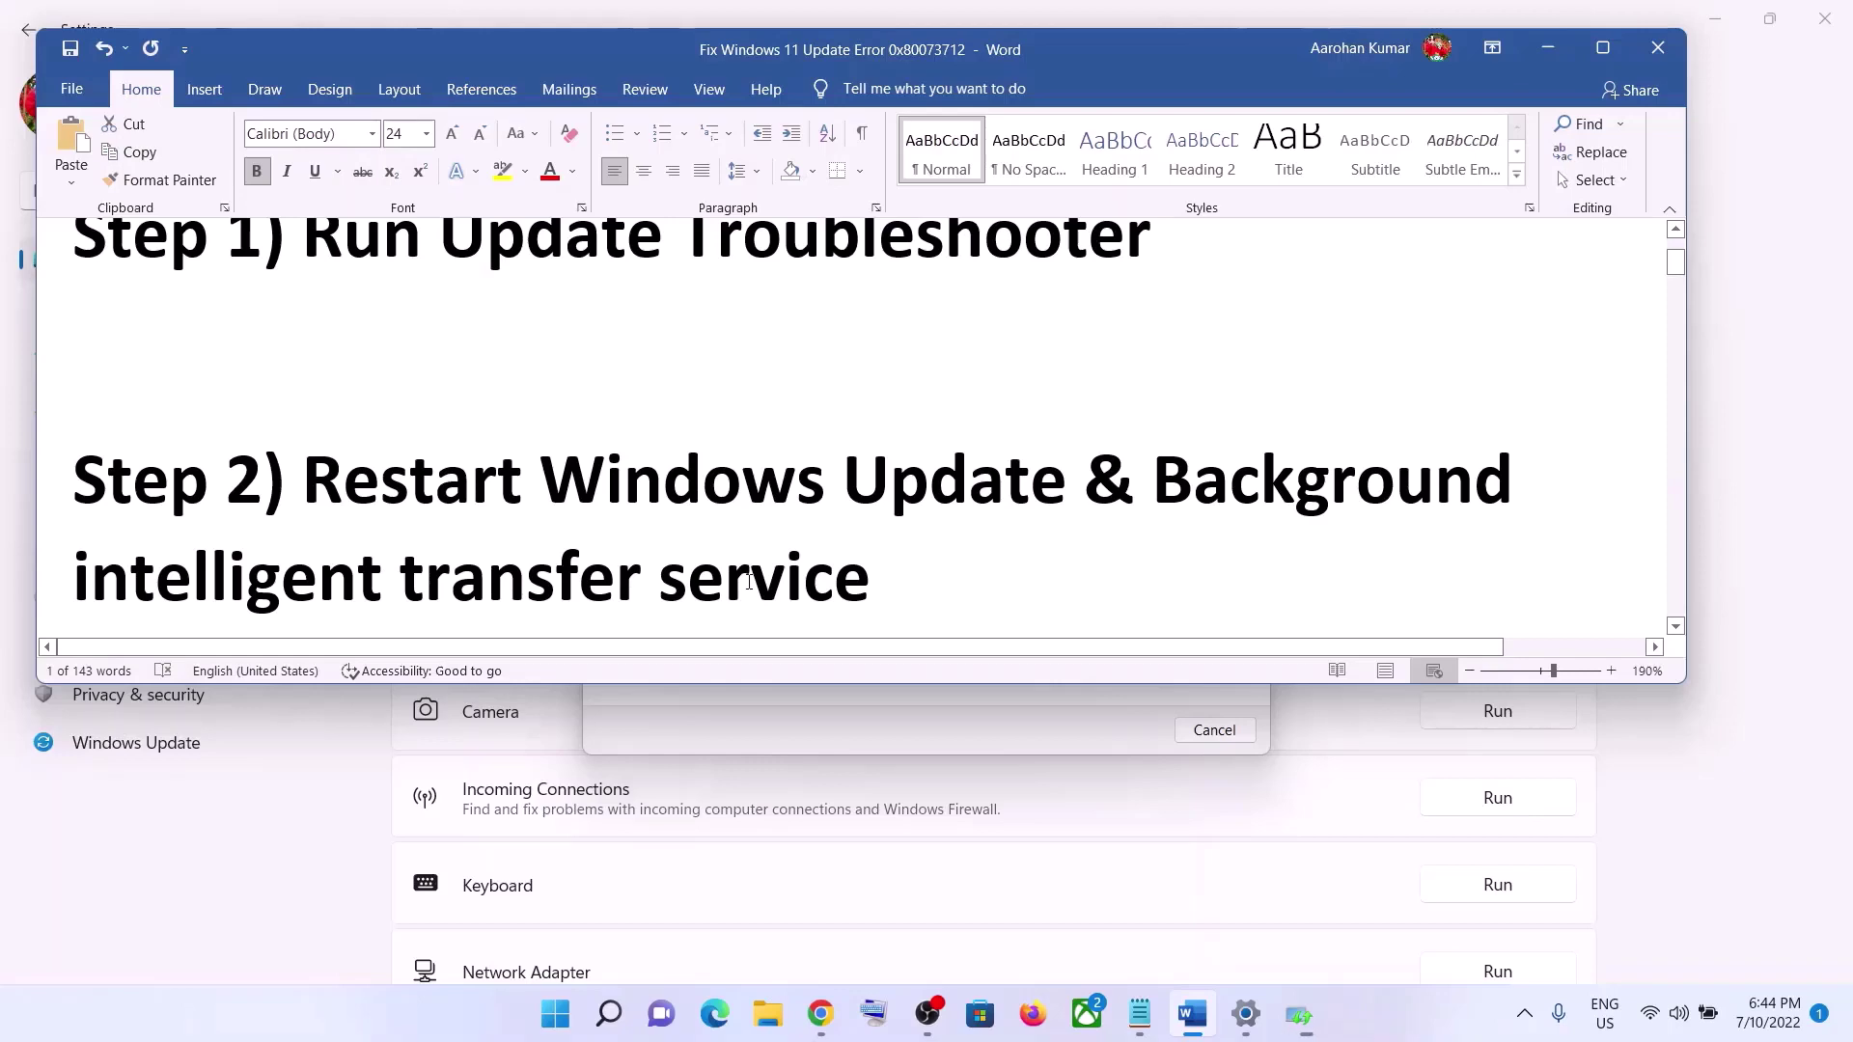
- Search for 'services' and launch the Services app
left_click(567, 1015)
type("services")
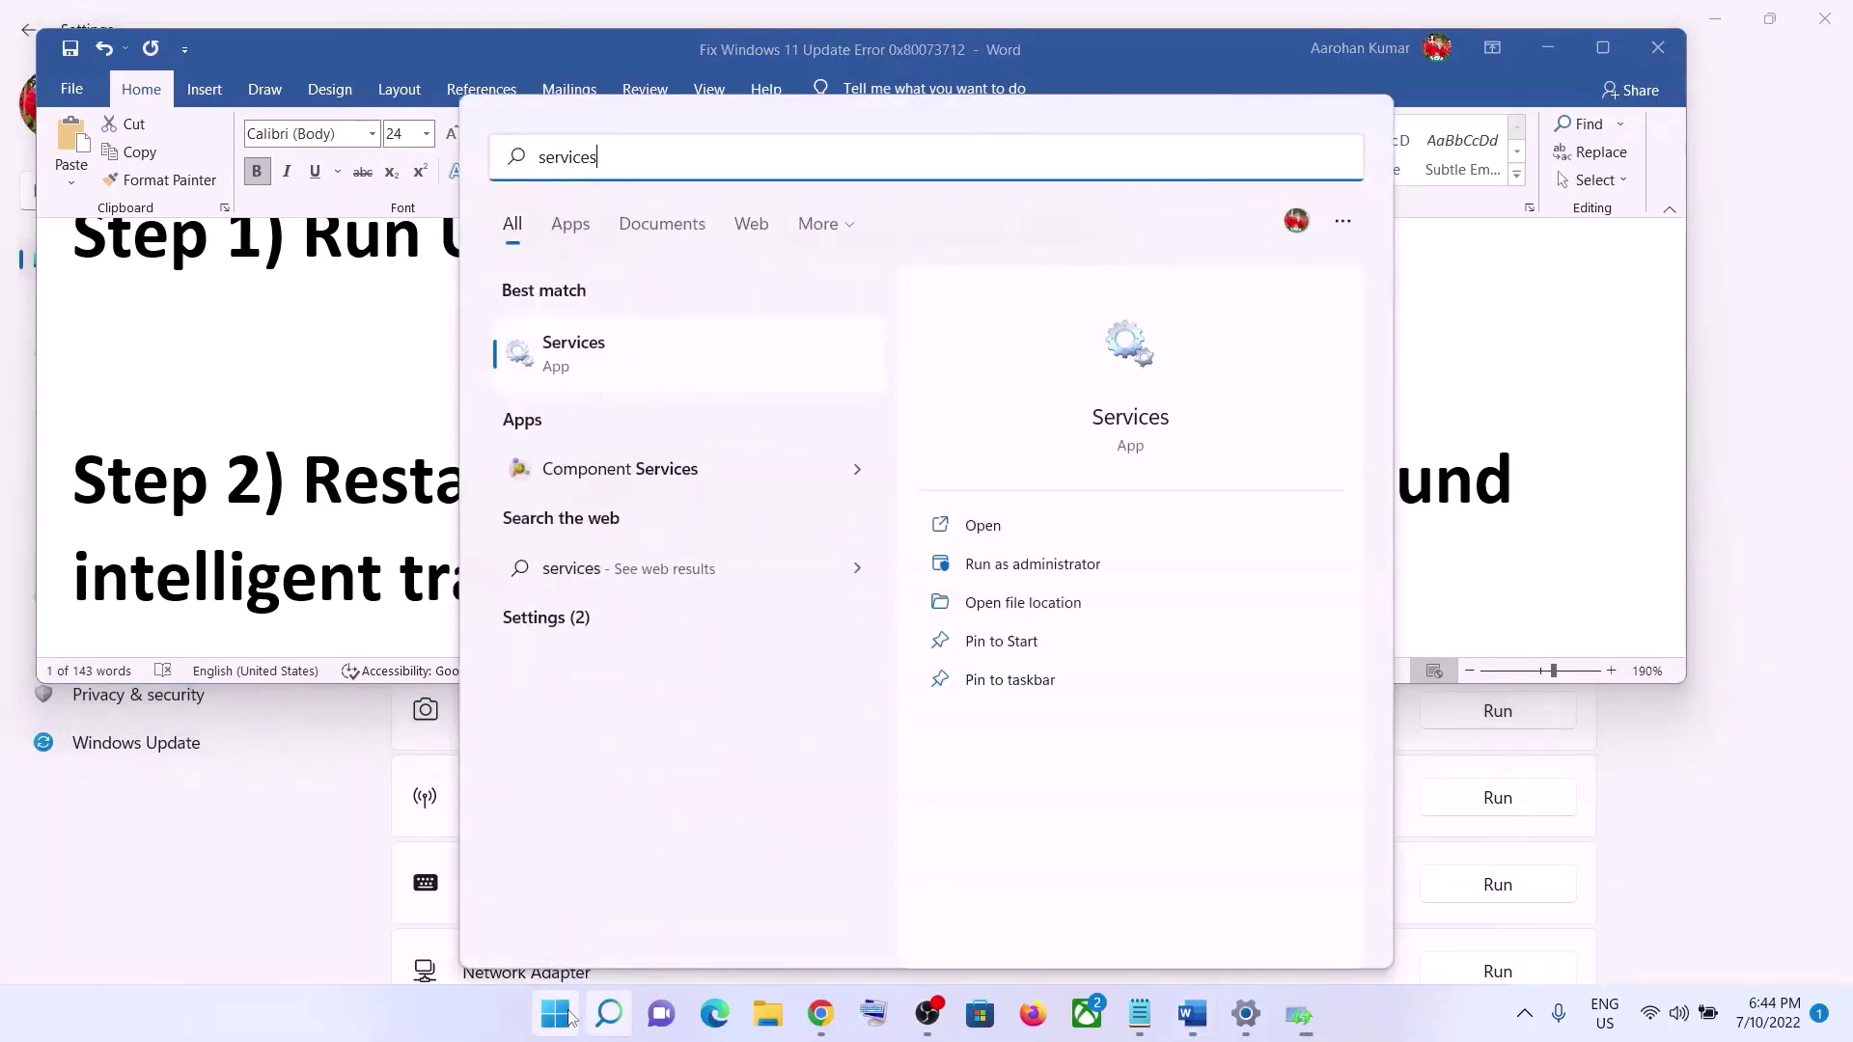
left_click(628, 365)
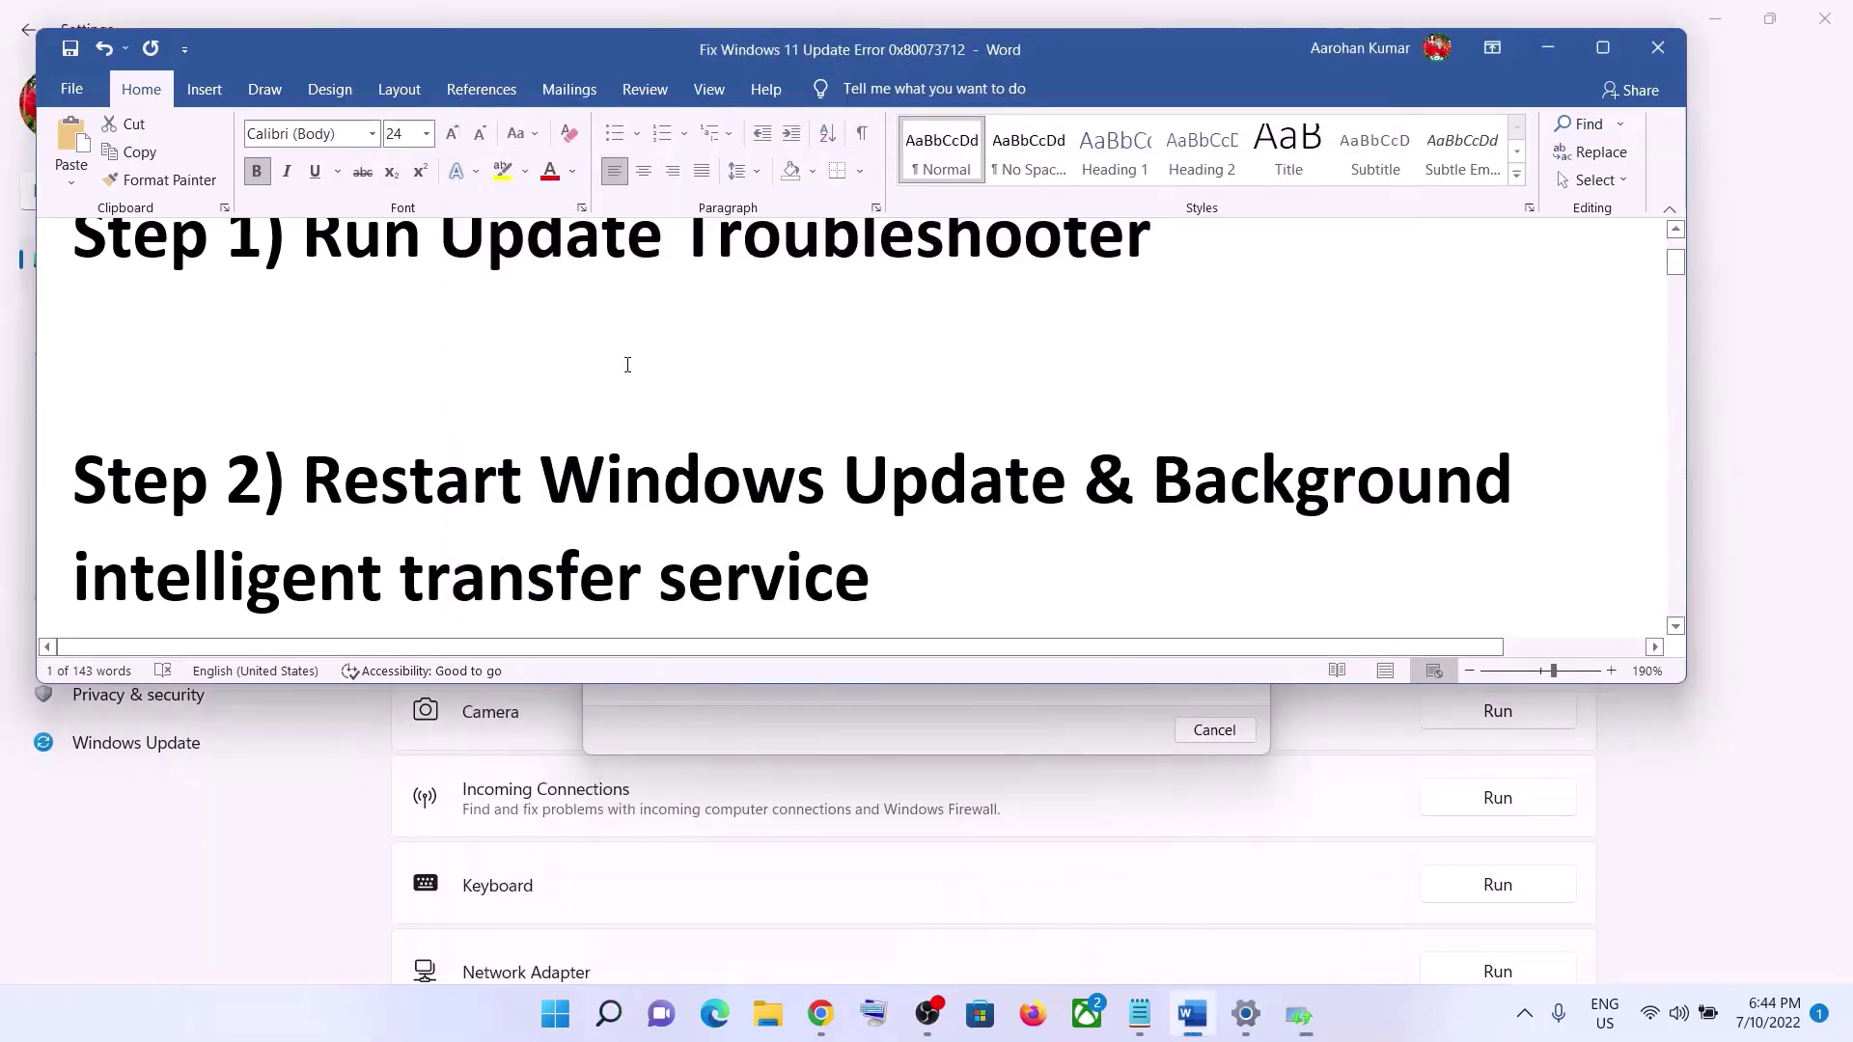
- Find the Windows Update service in the list and open its properties
left_click(693, 625)
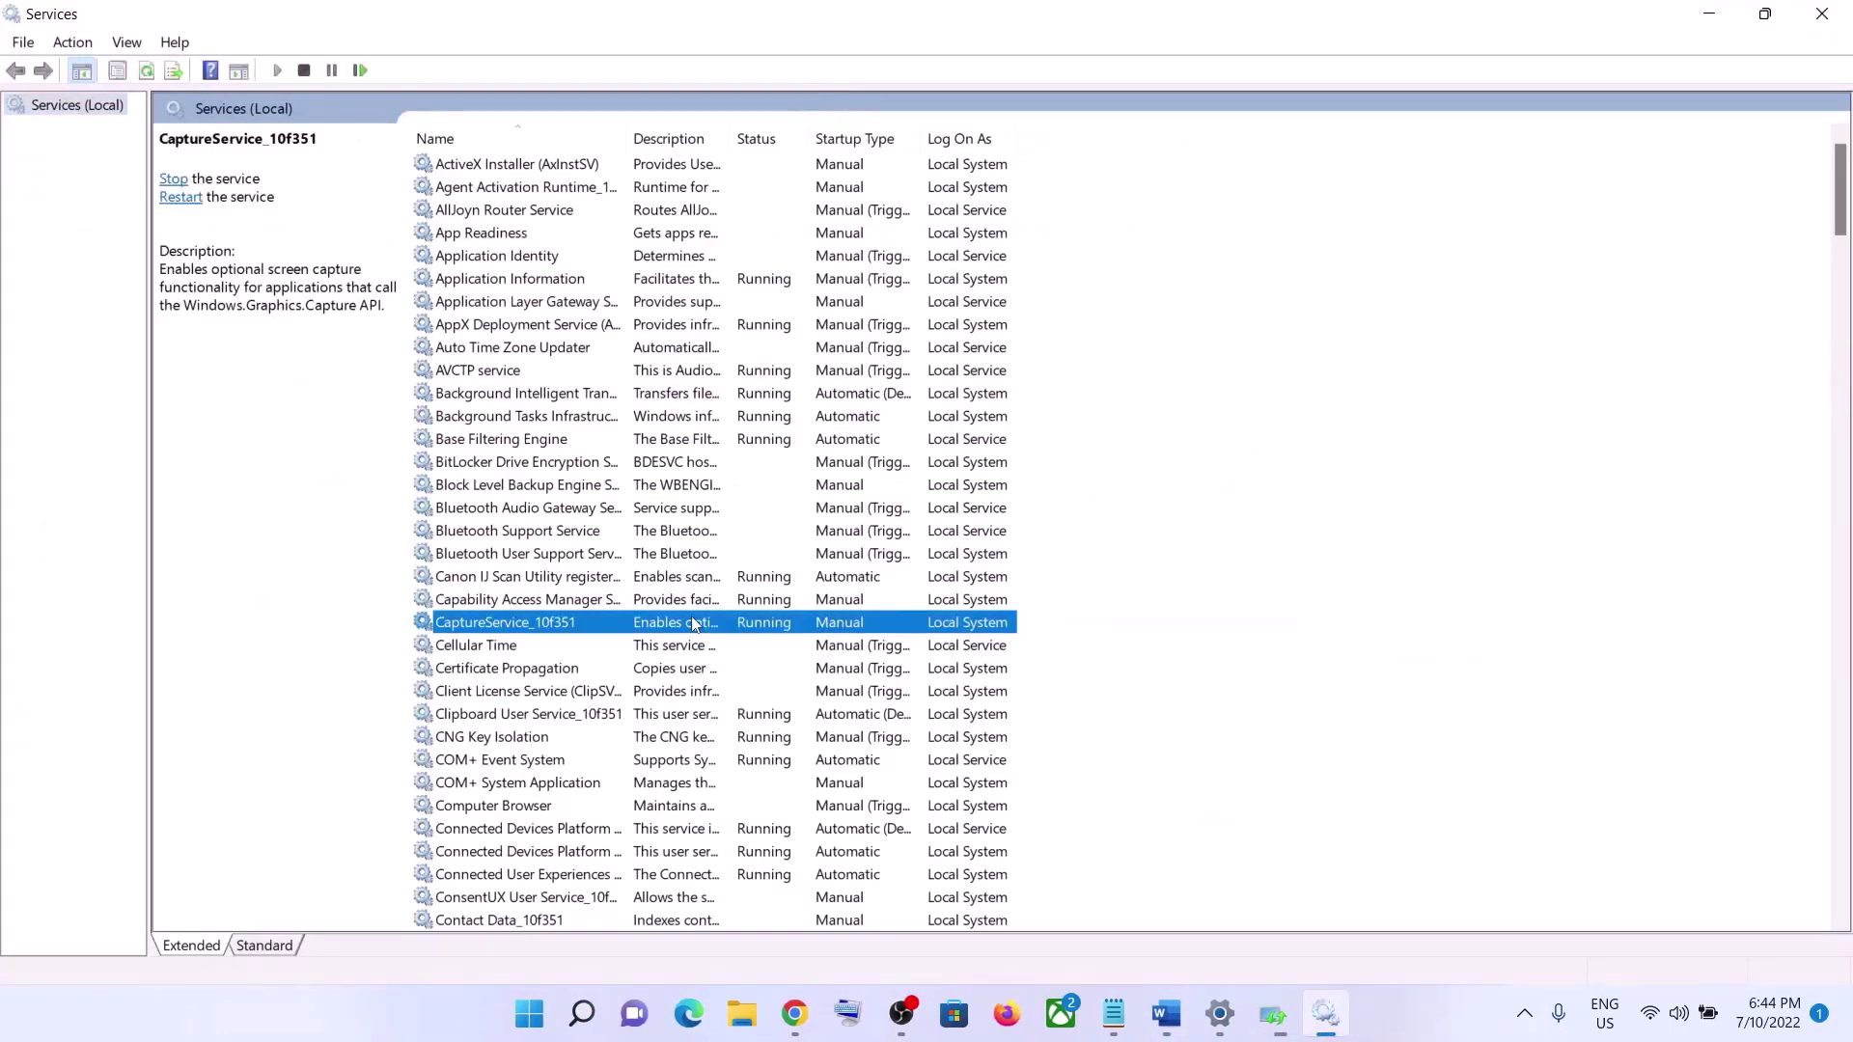
key("w")
scroll(578, 642, "down", 6)
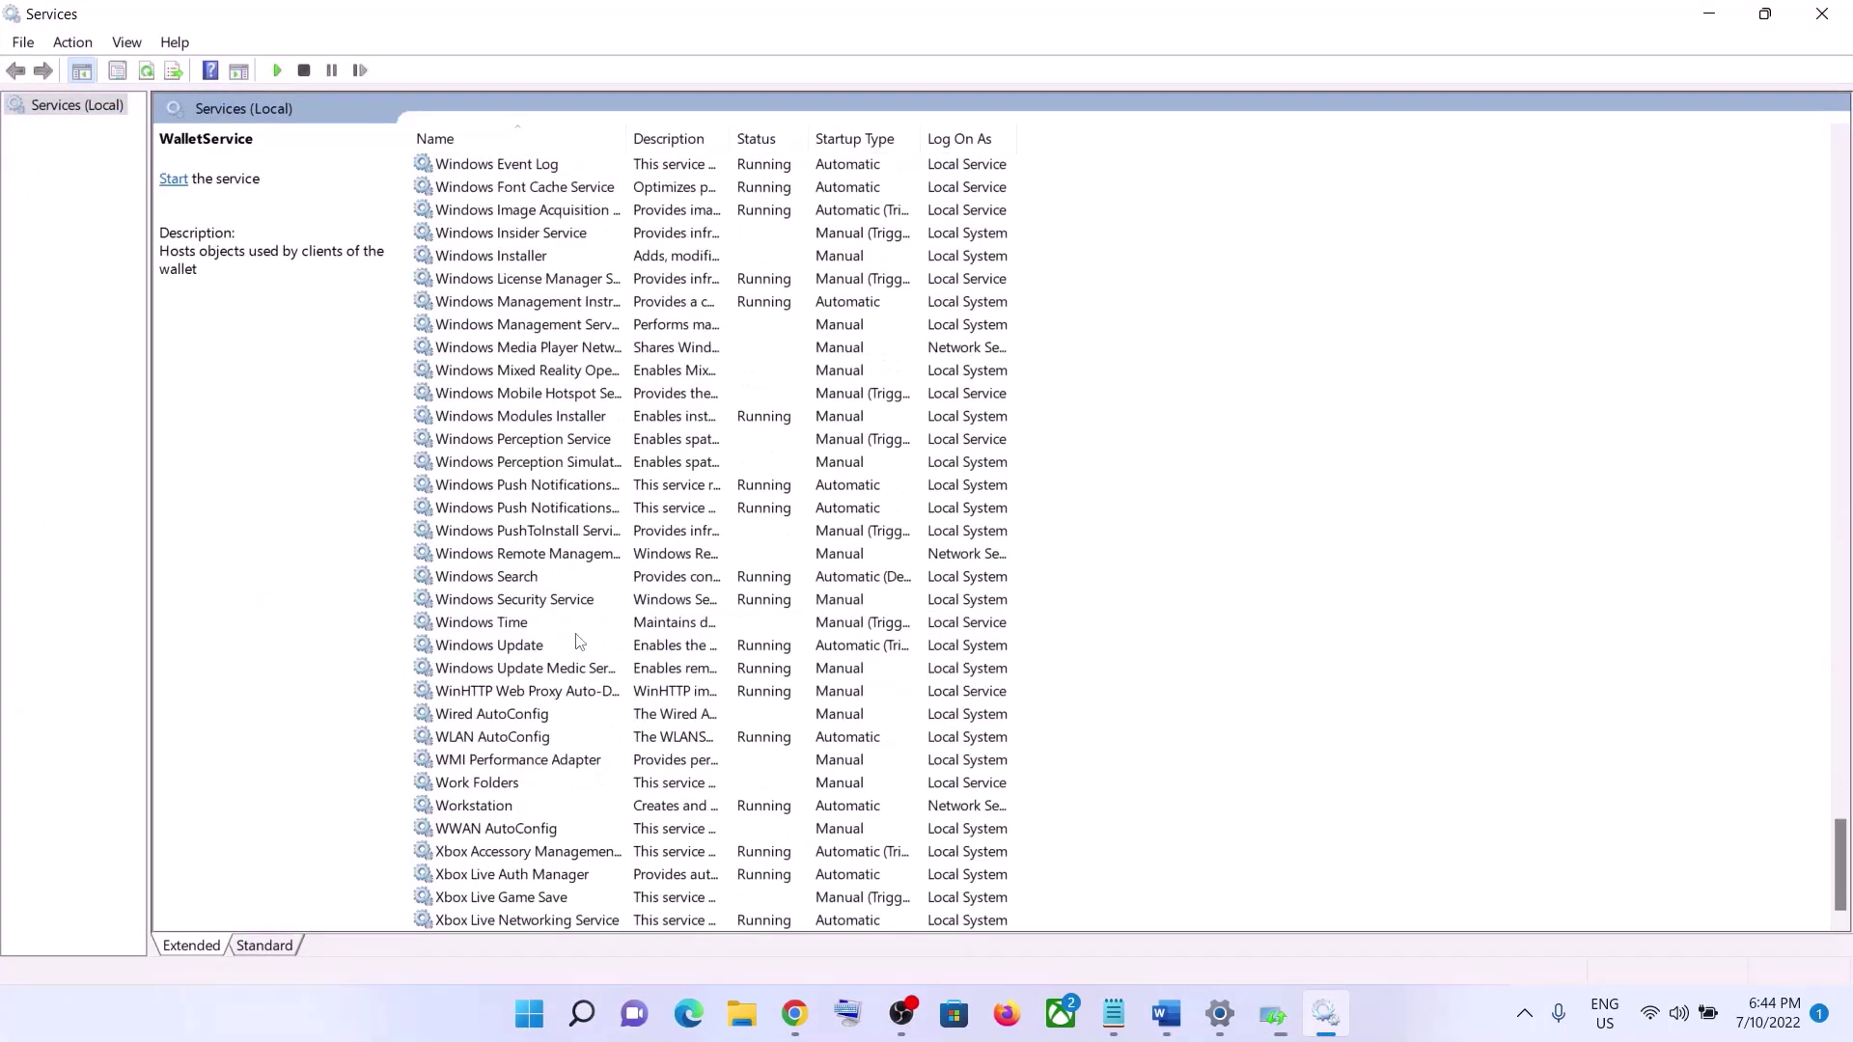
left_click(524, 649)
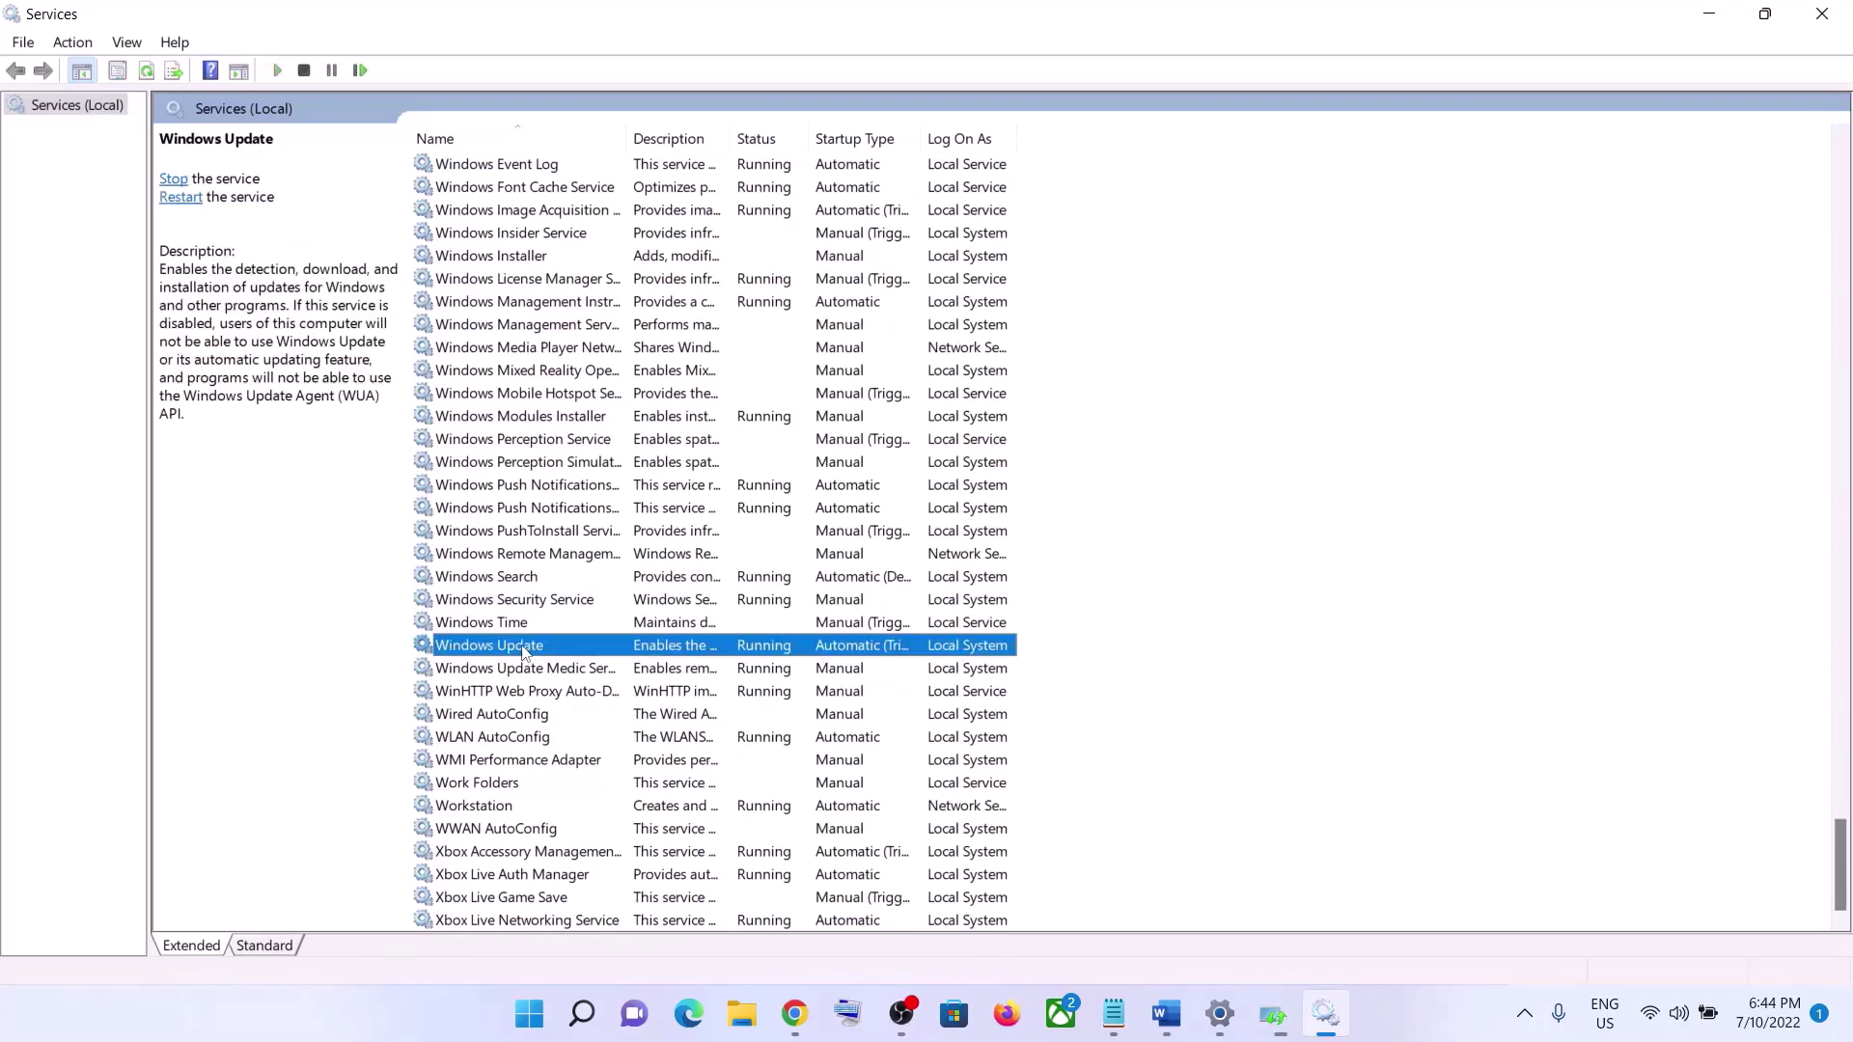
double_click(565, 649)
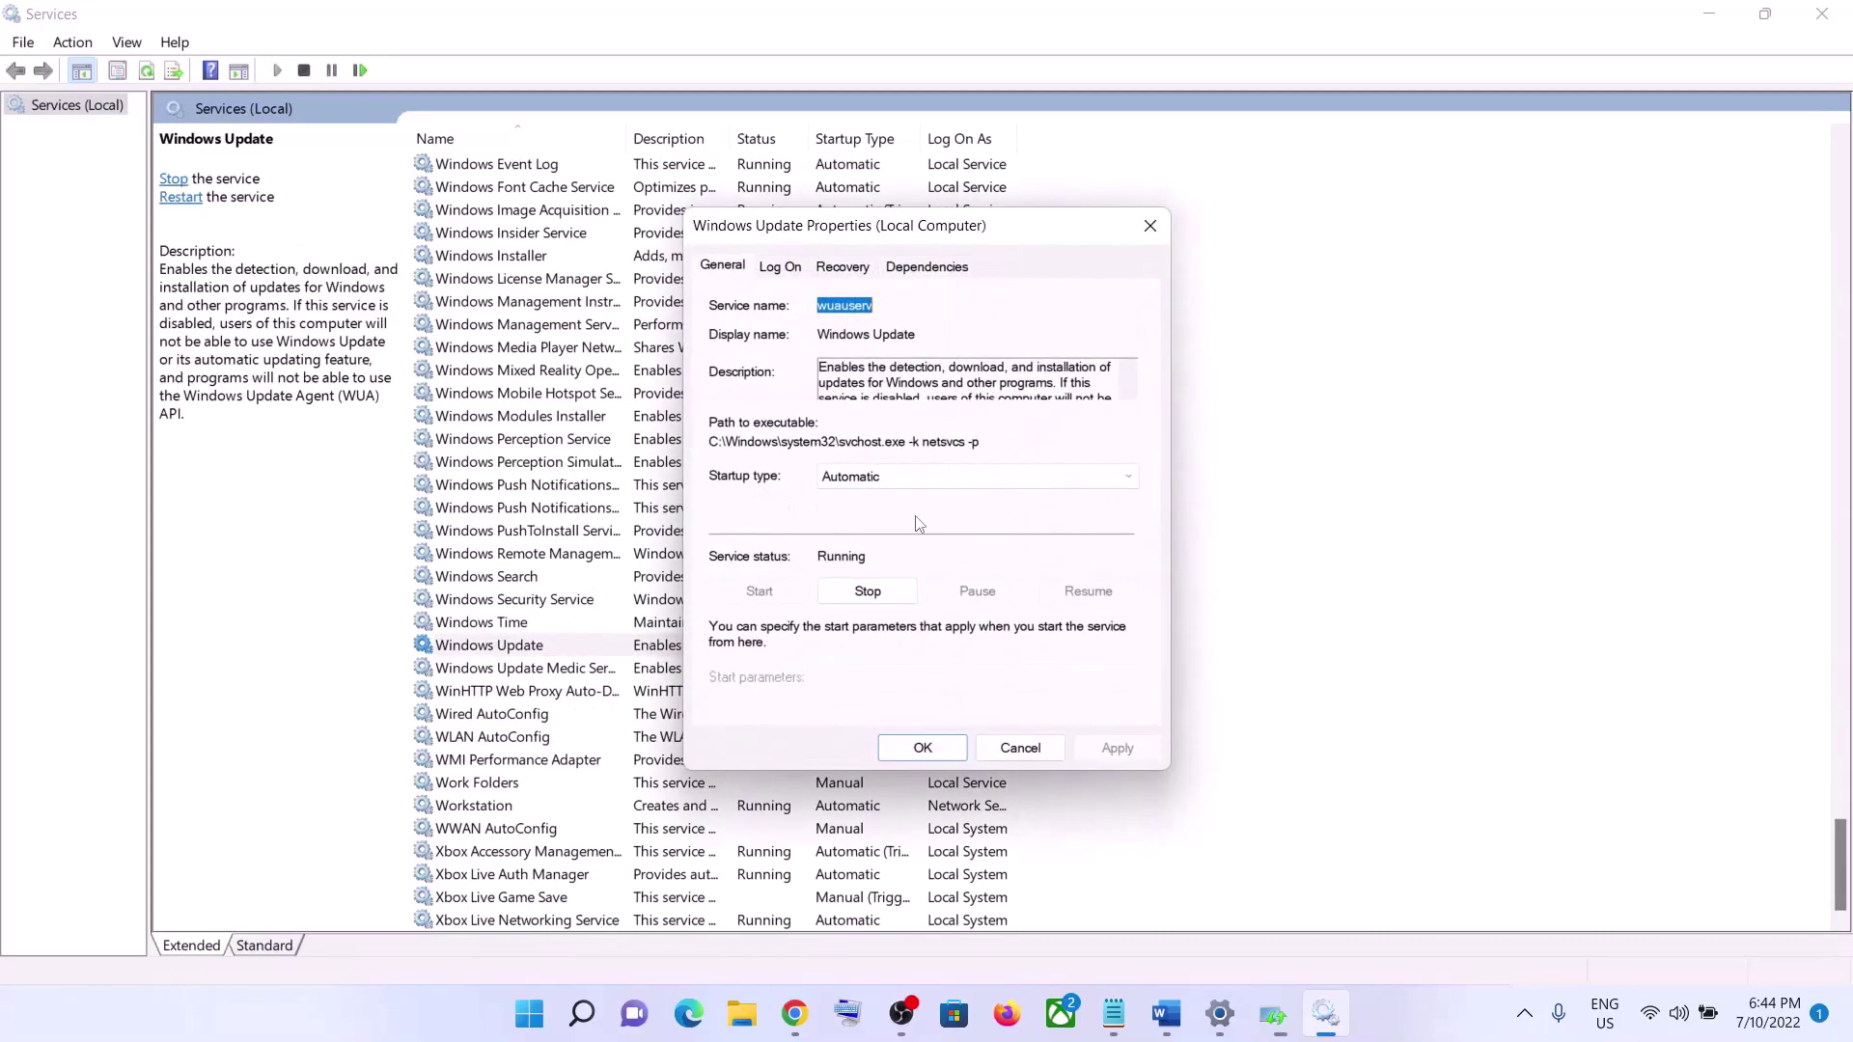
- Set Windows Update startup type to Automatic, apply it, and restart the service
left_click(837, 478)
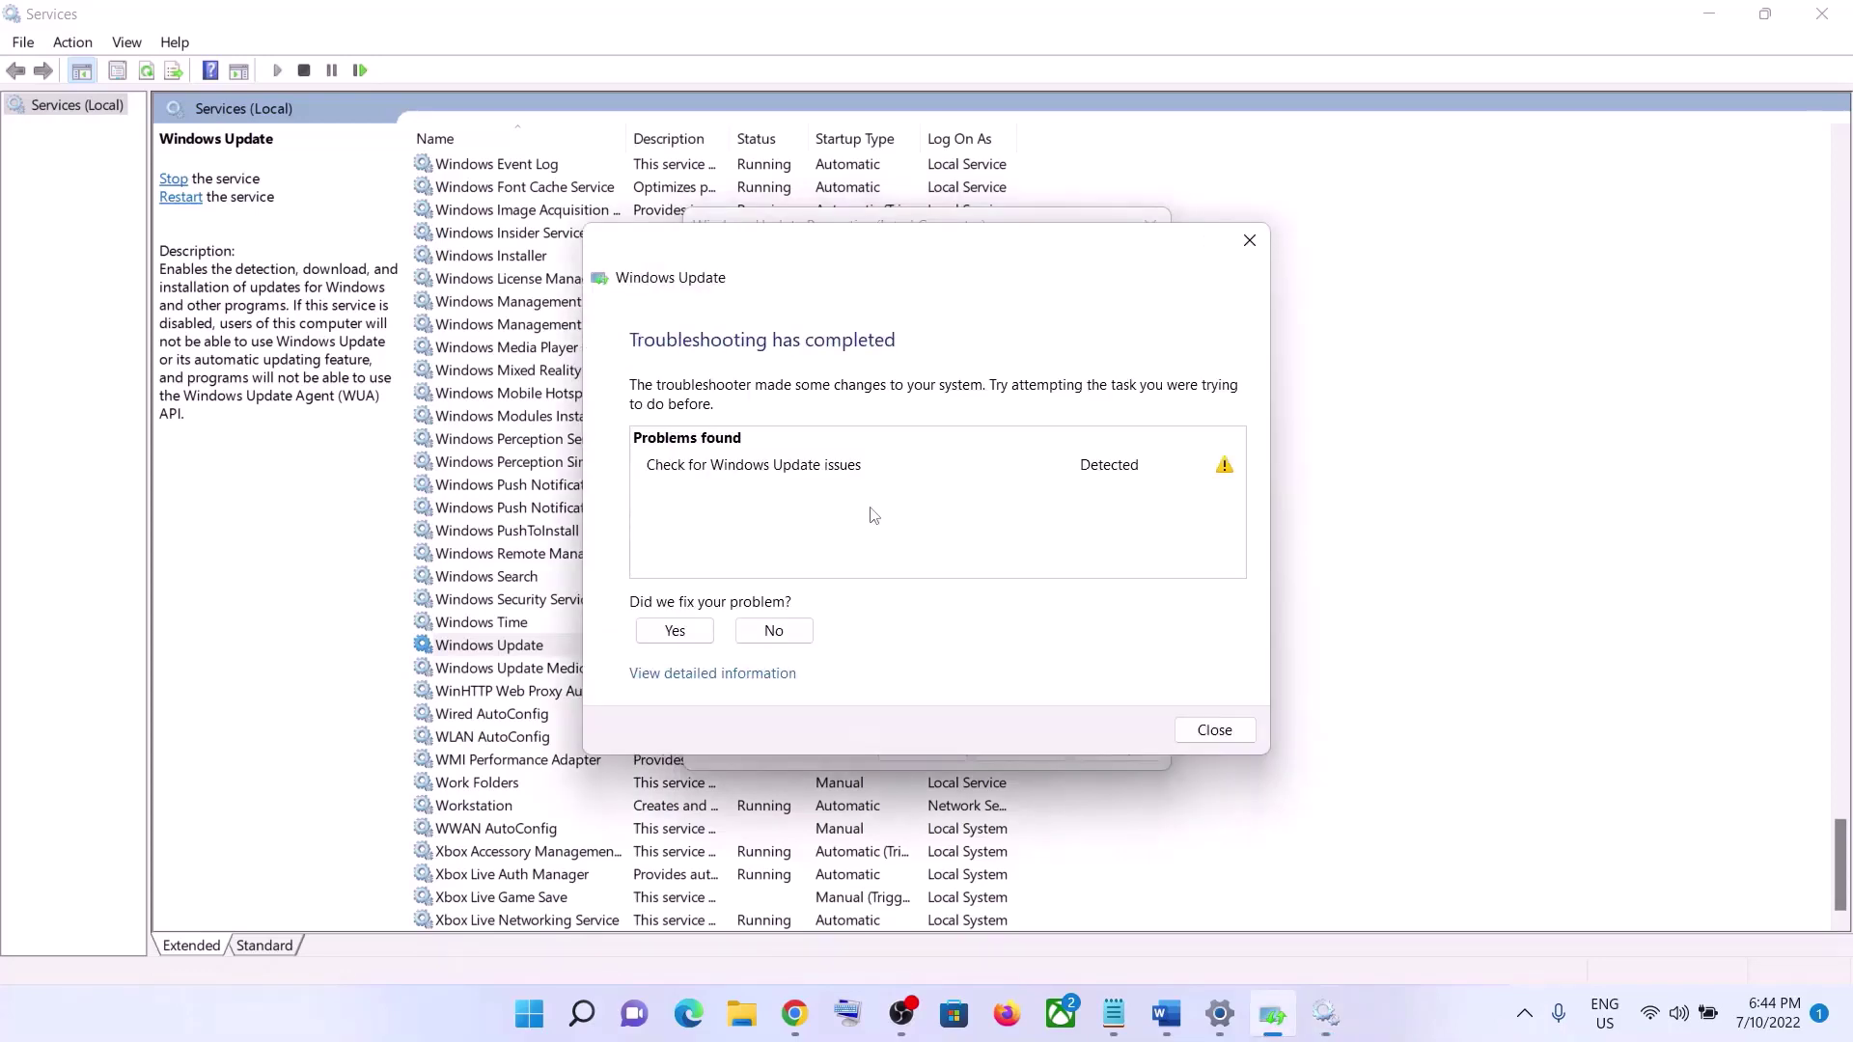
left_click(1209, 732)
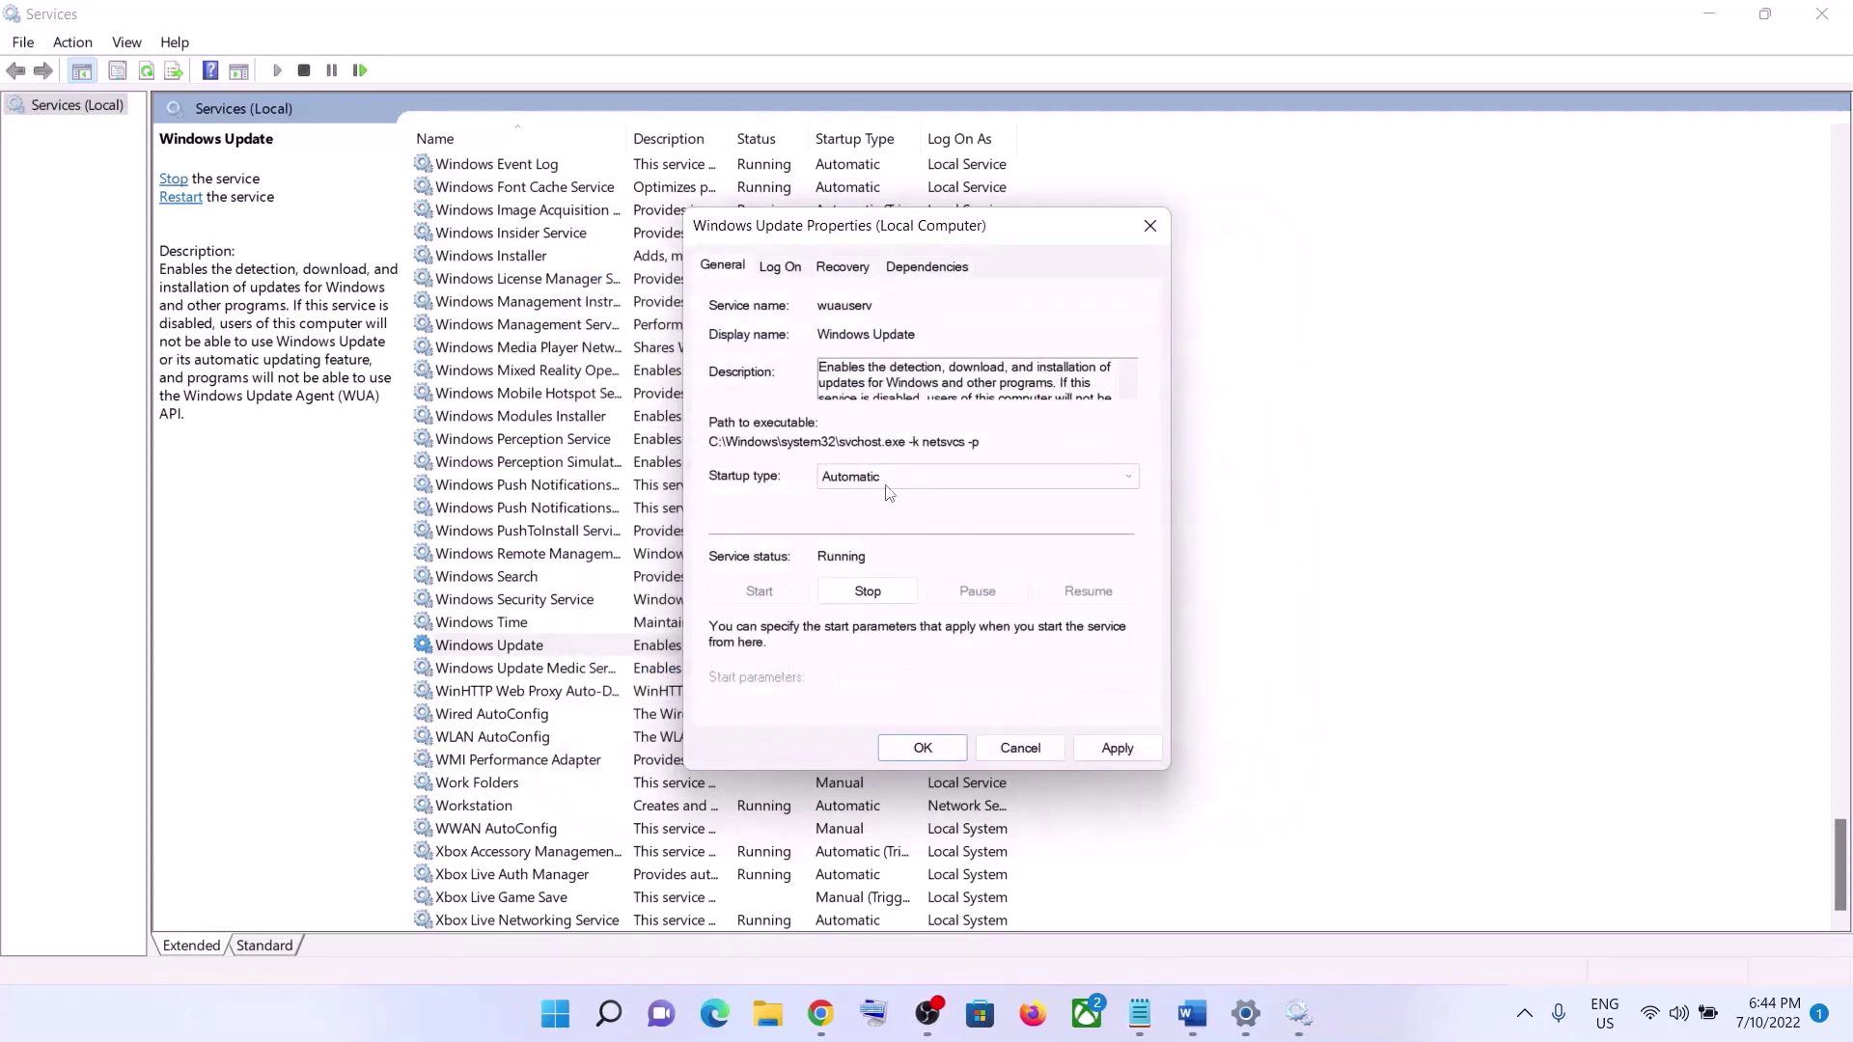
left_click(884, 478)
left_click(882, 514)
left_click(1110, 749)
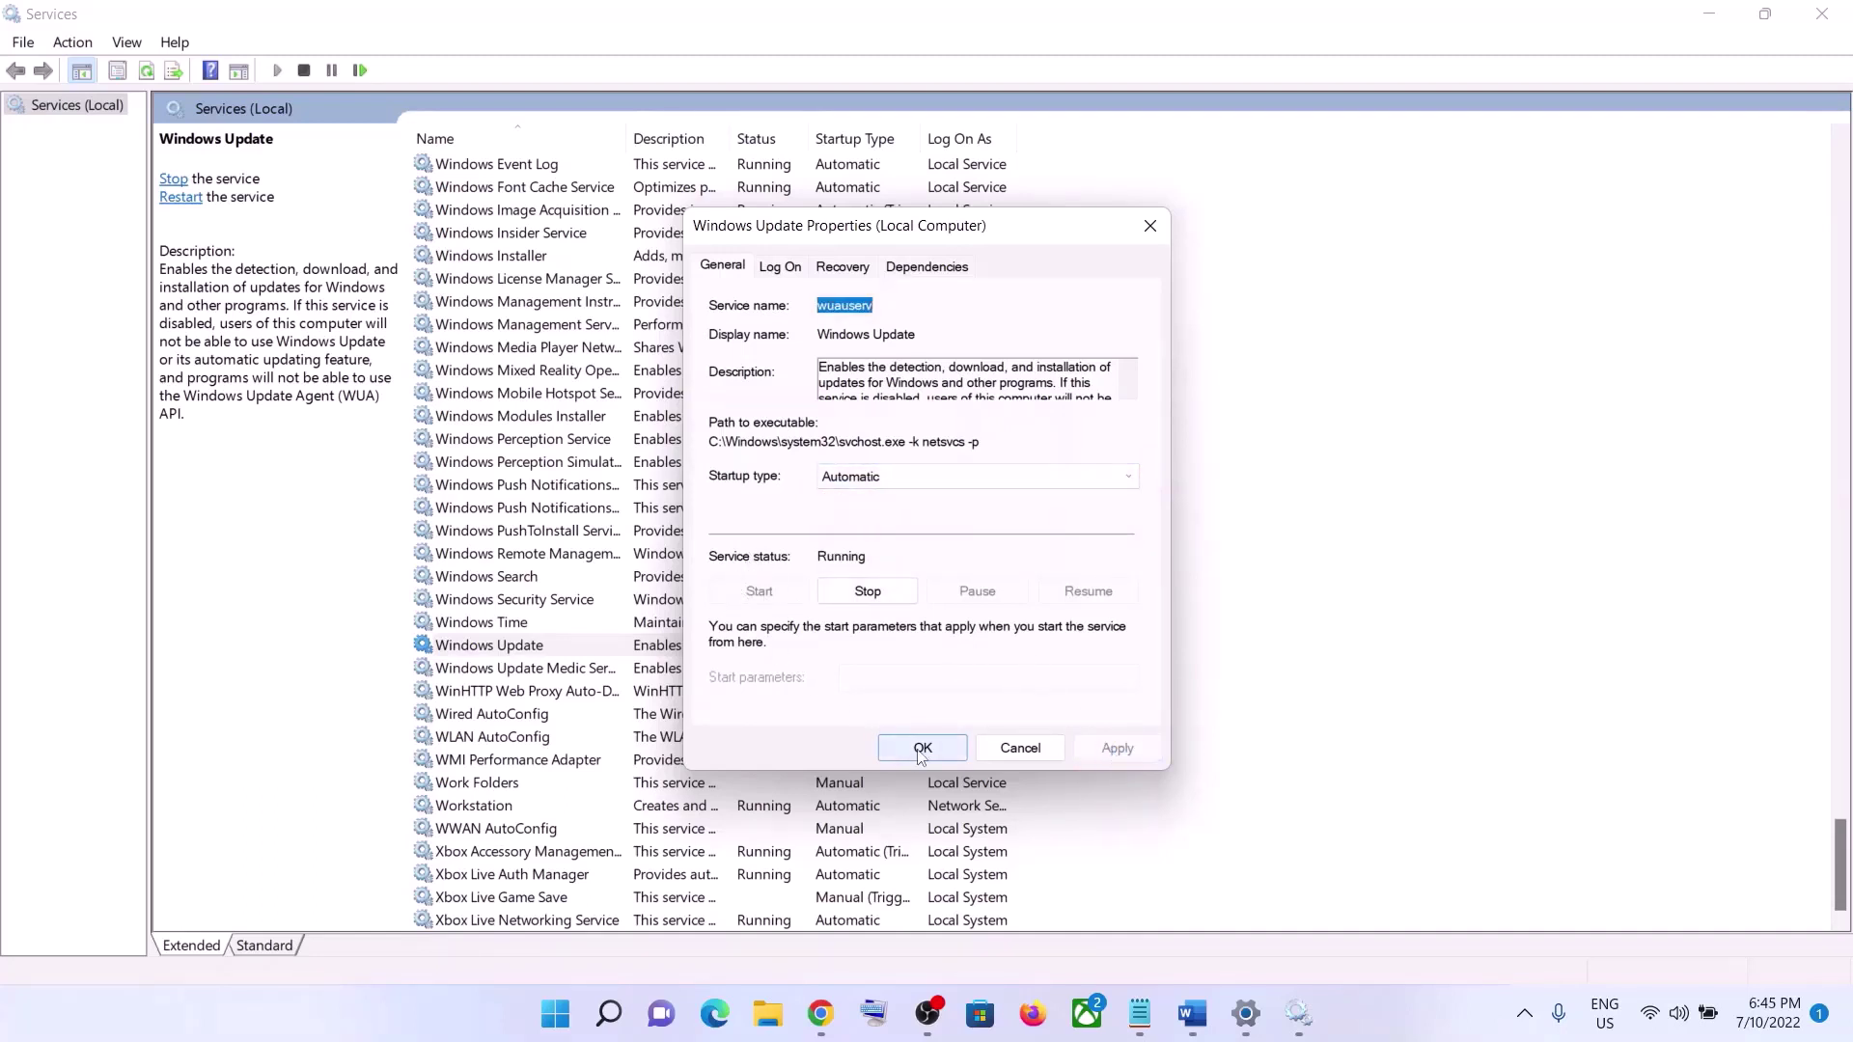
left_click(921, 750)
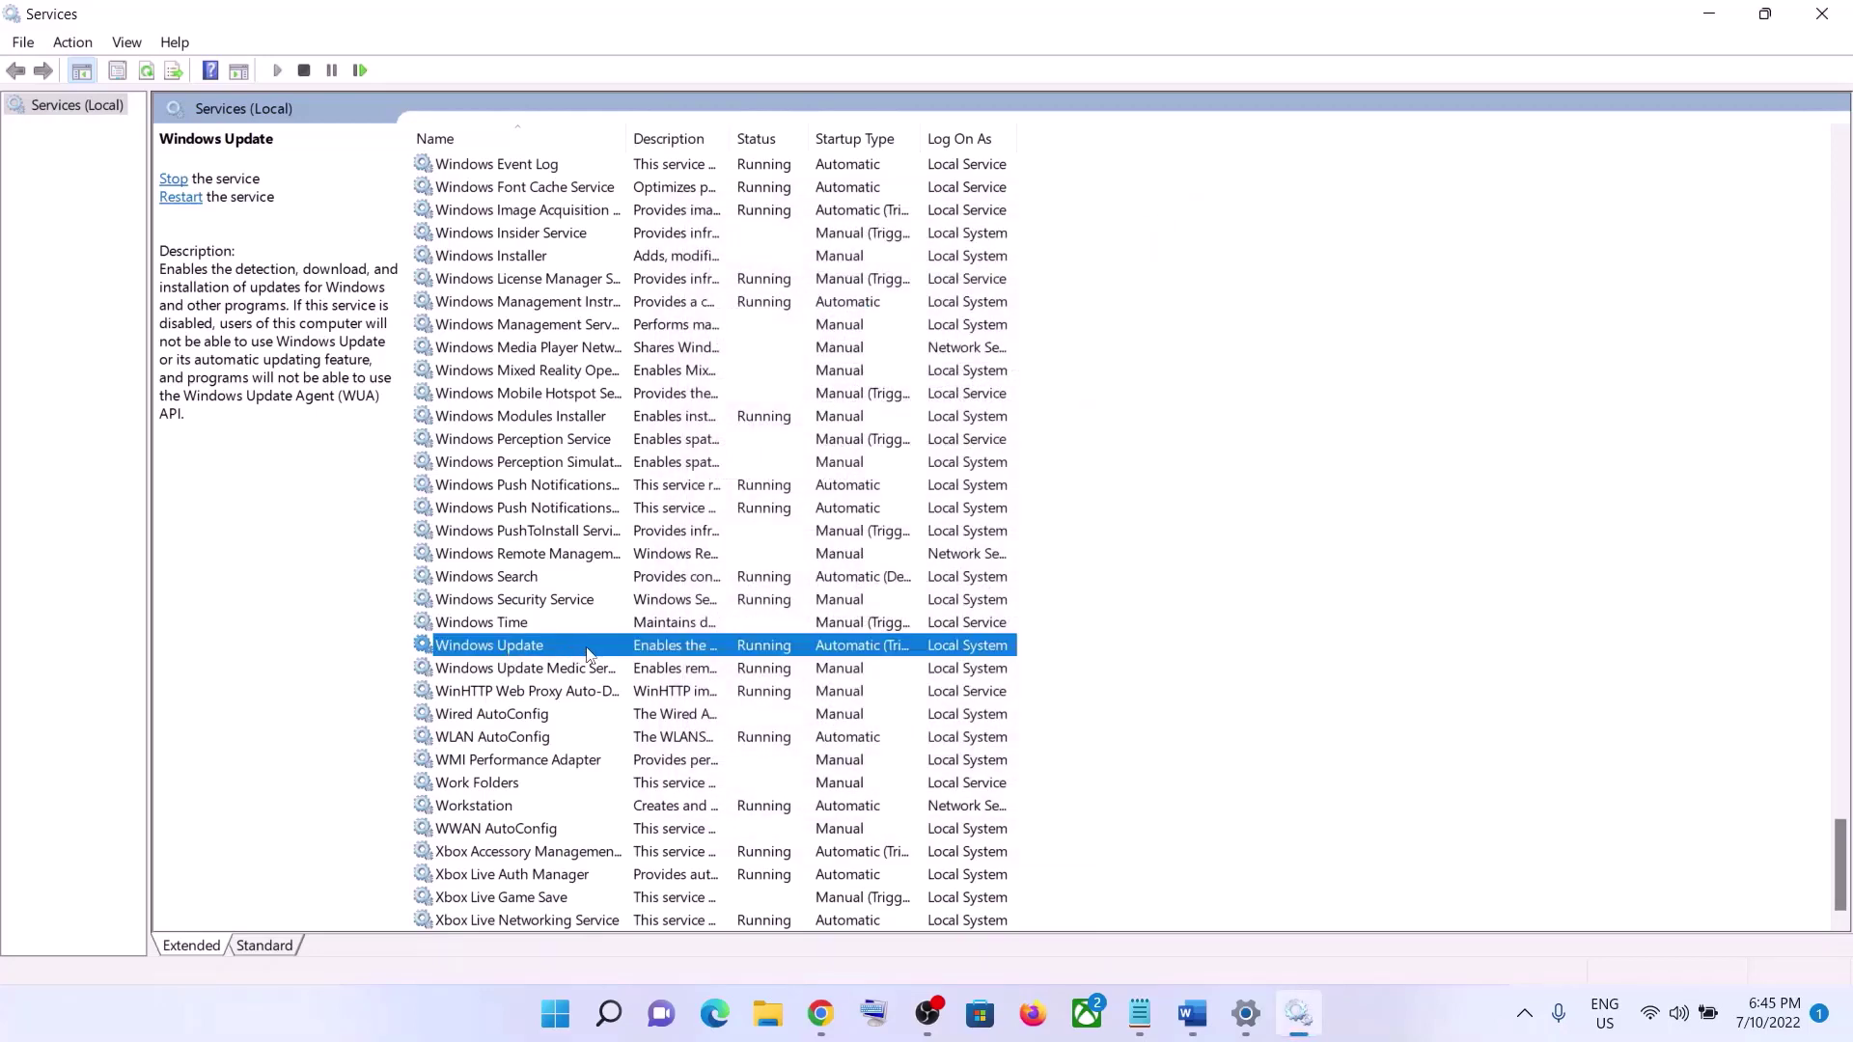
left_click(190, 205)
left_click(600, 493)
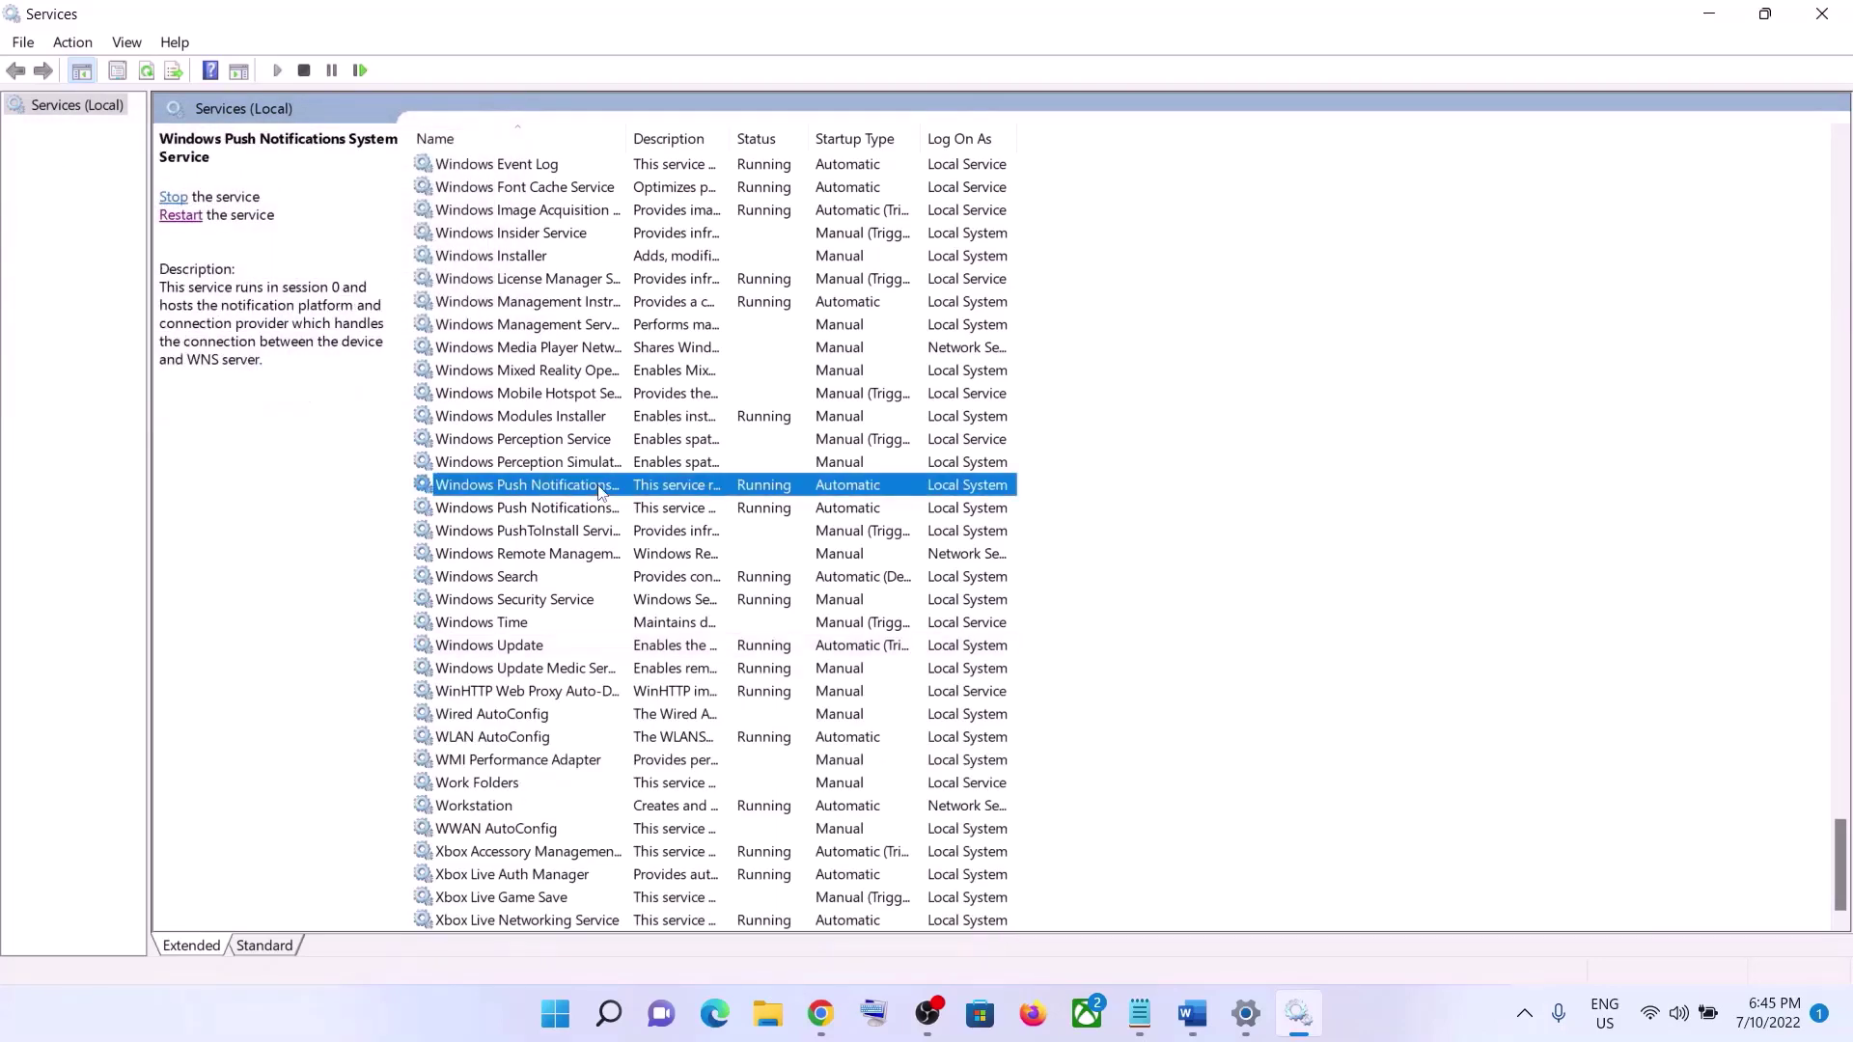
- Locate Background Intelligent Transfer Service and open its properties
key("b")
scroll(600, 491, "up", 3)
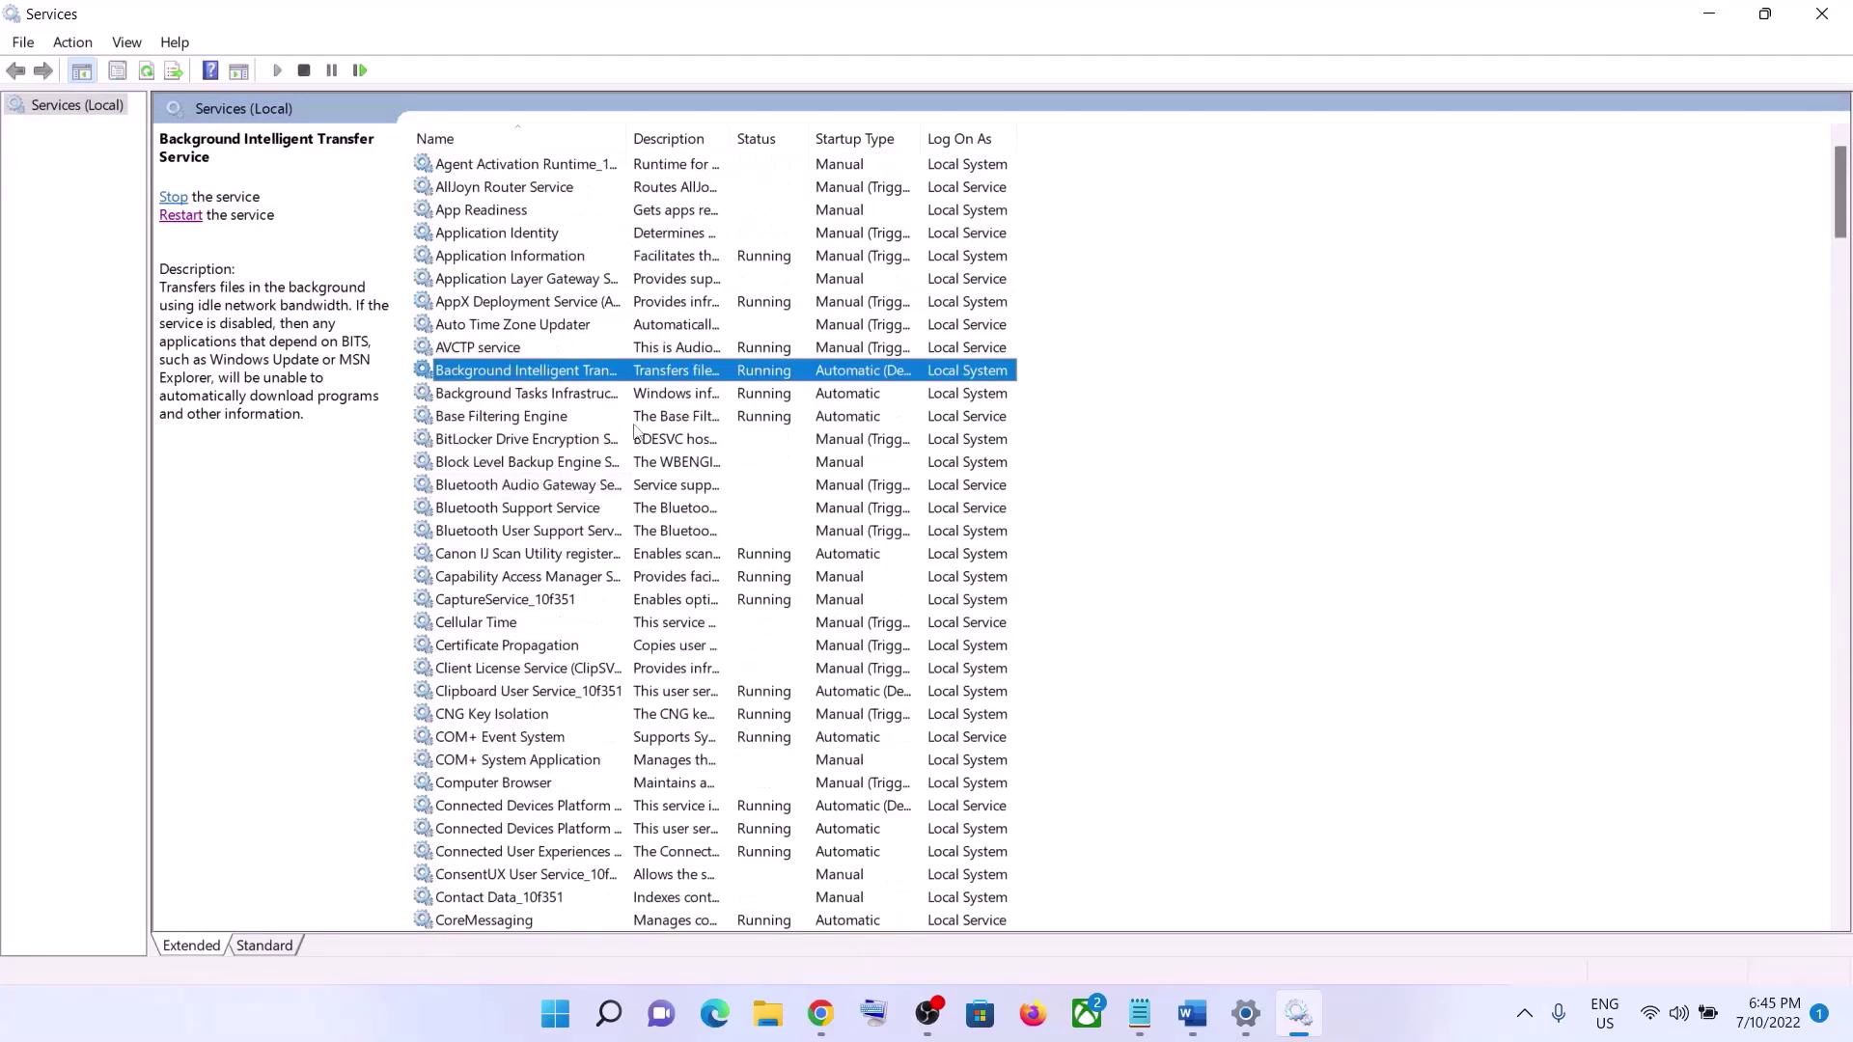
double_click(625, 135)
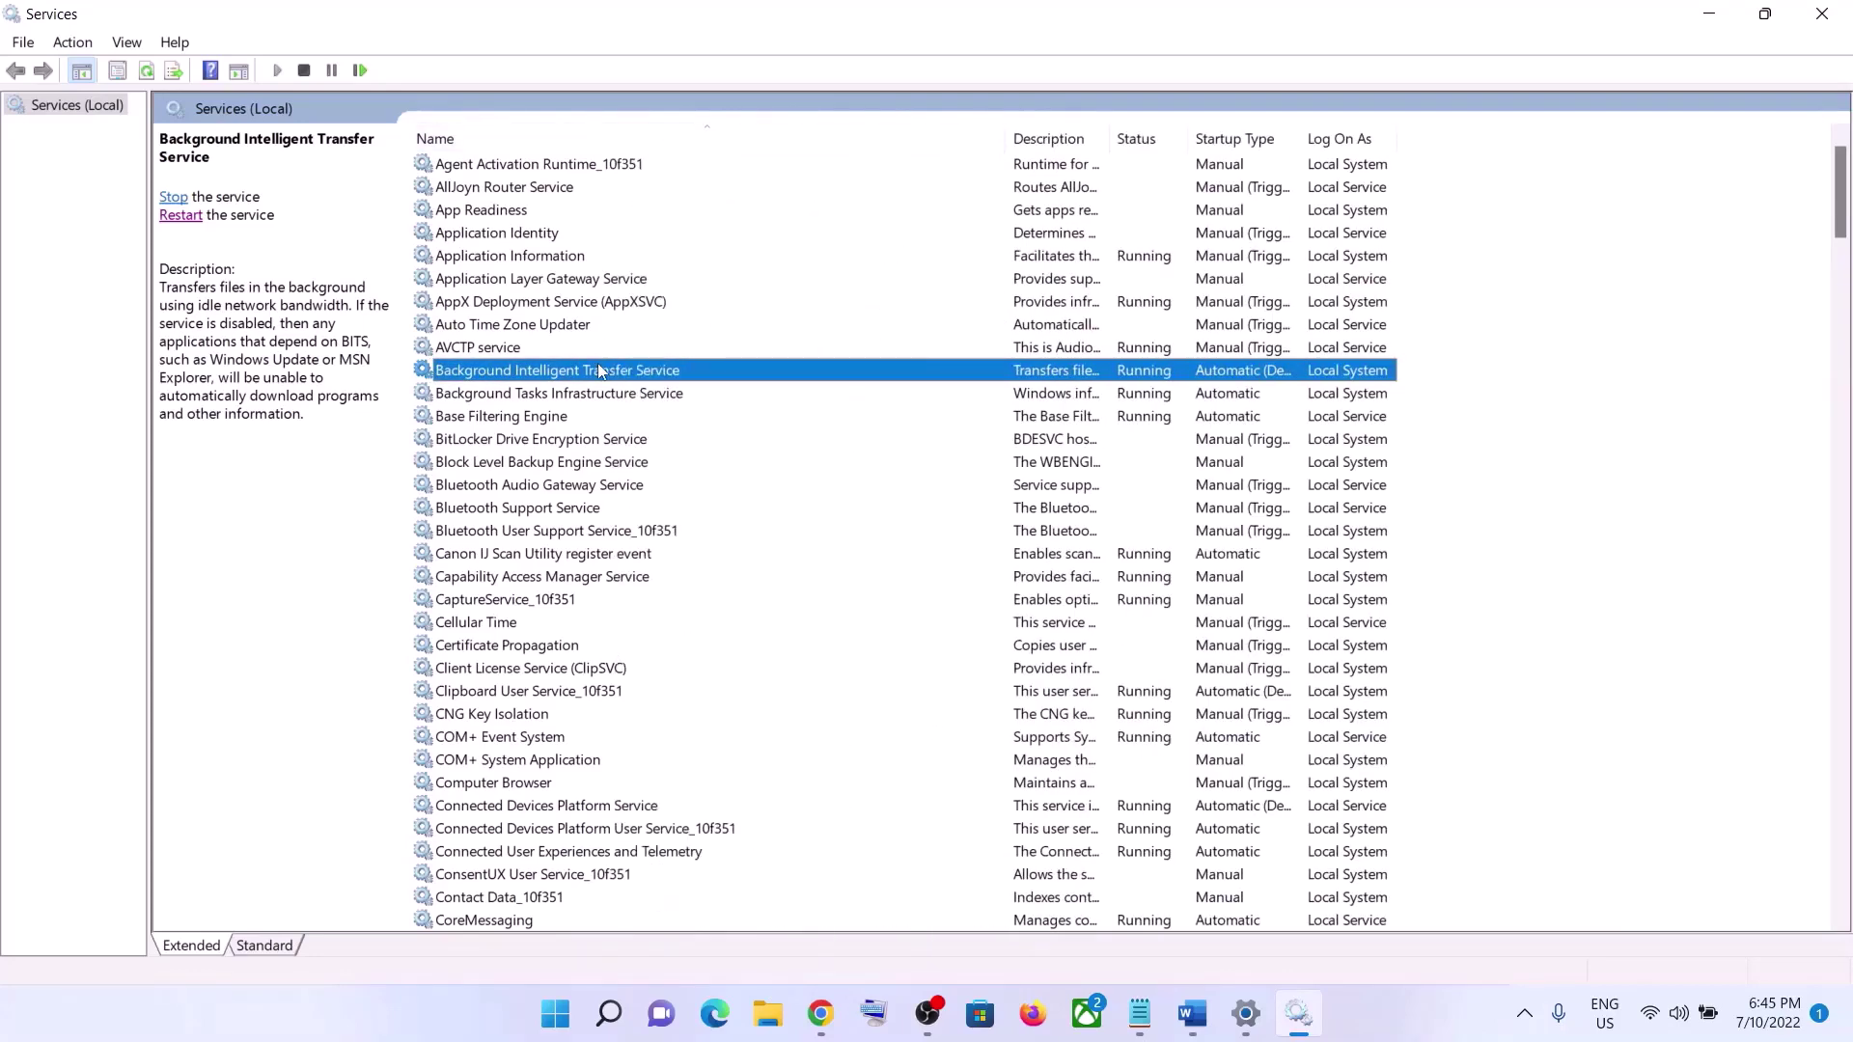
double_click(632, 374)
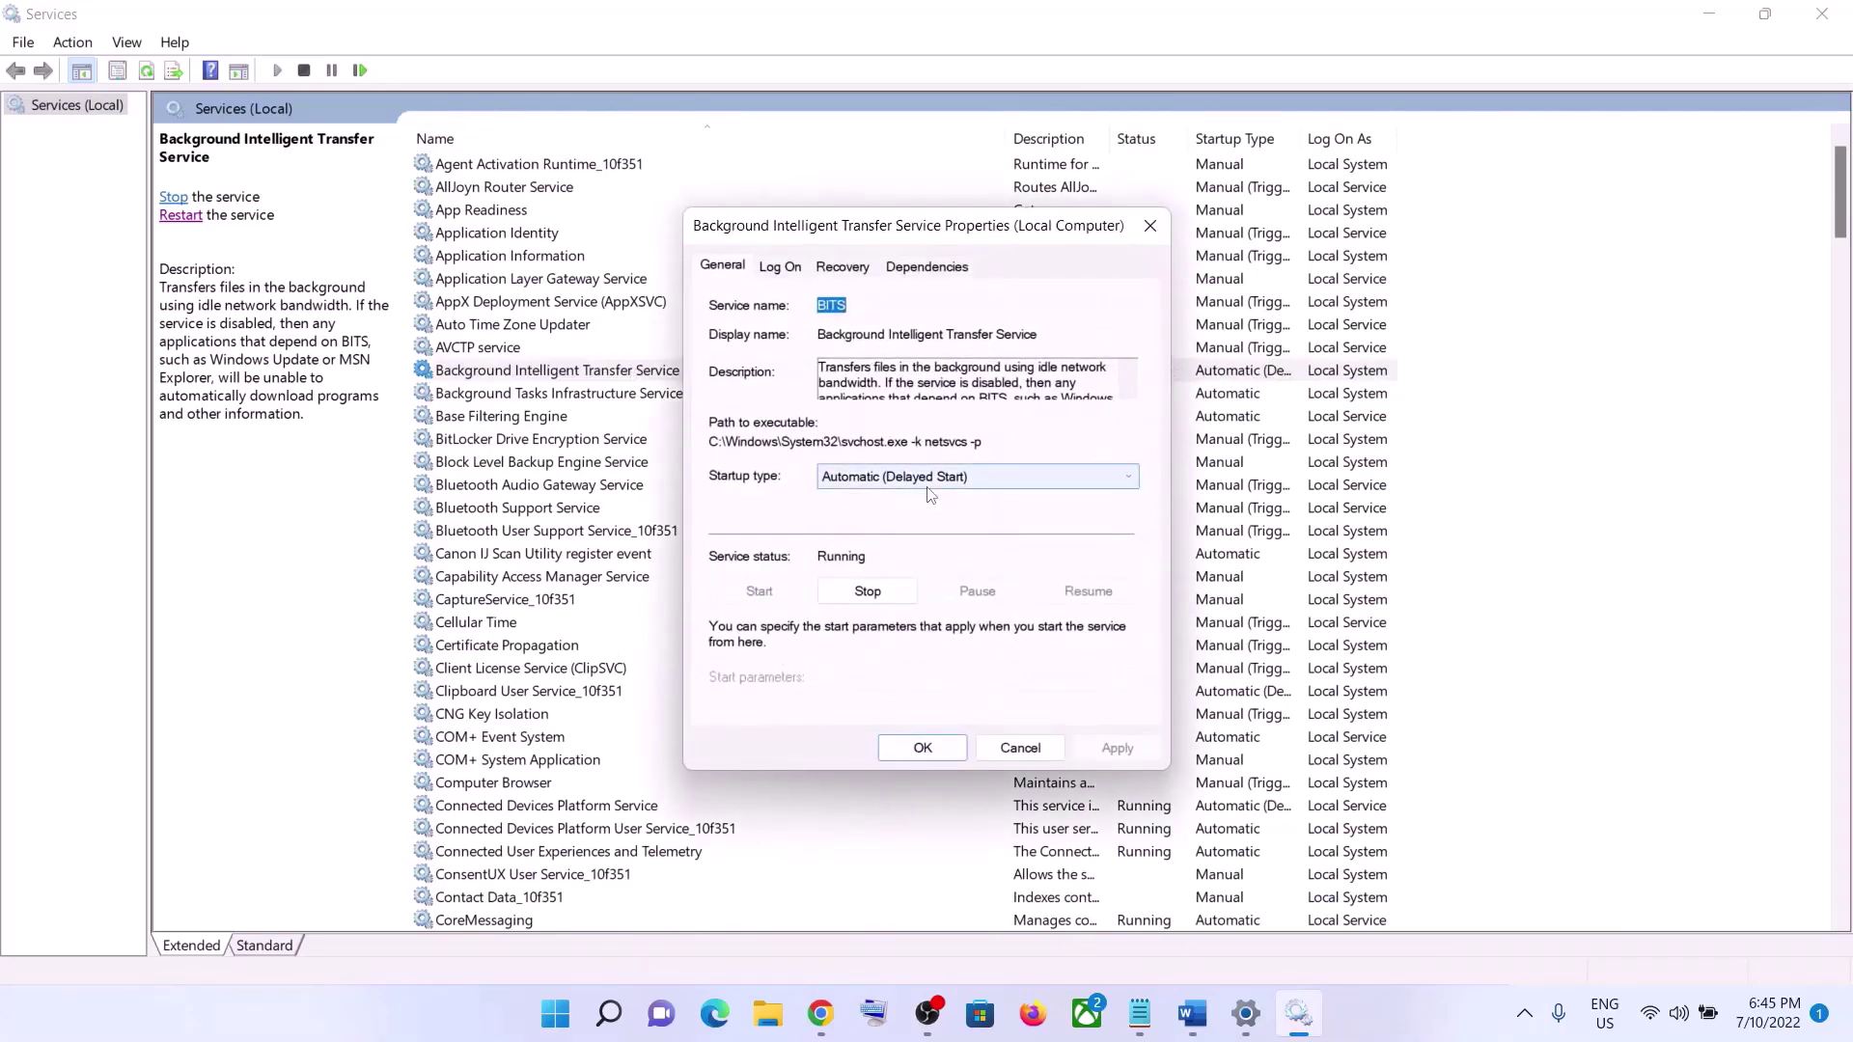
- Set BITS startup type to Automatic, apply and confirm, then restart the service
left_click(916, 476)
left_click(916, 513)
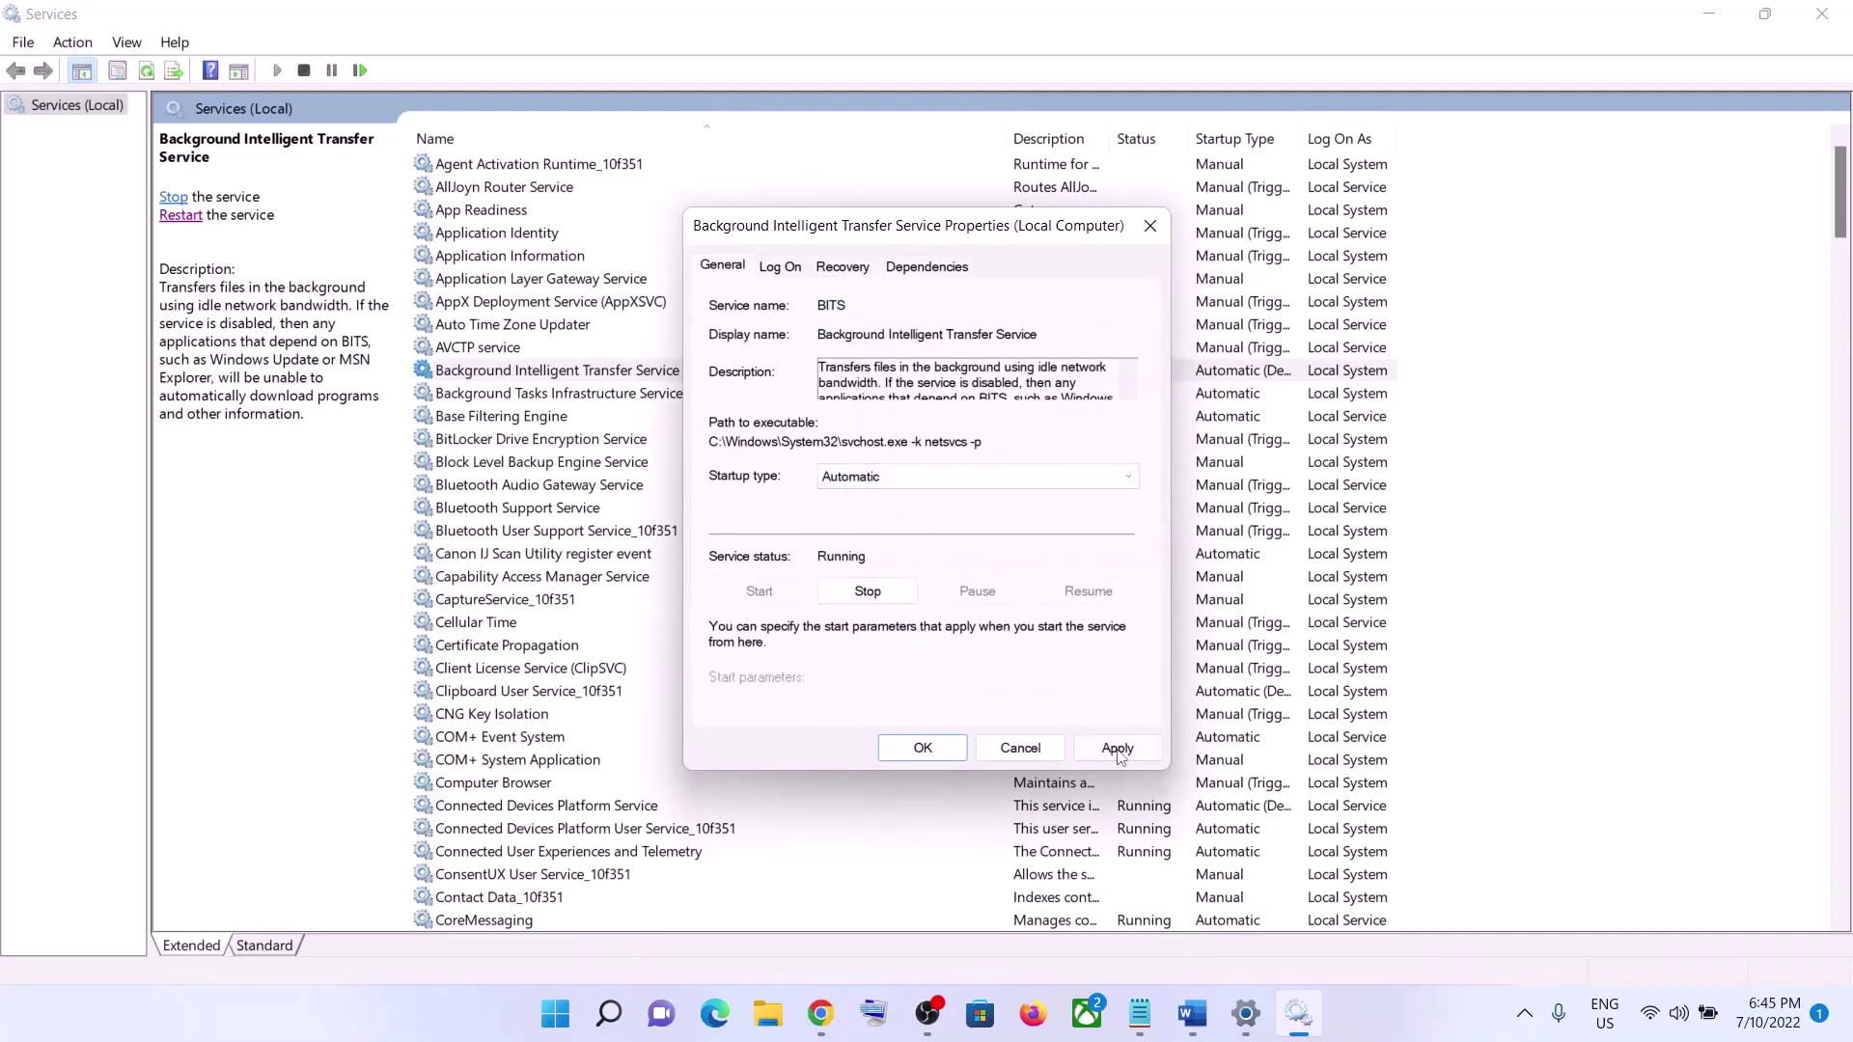
left_click(1118, 750)
left_click(920, 746)
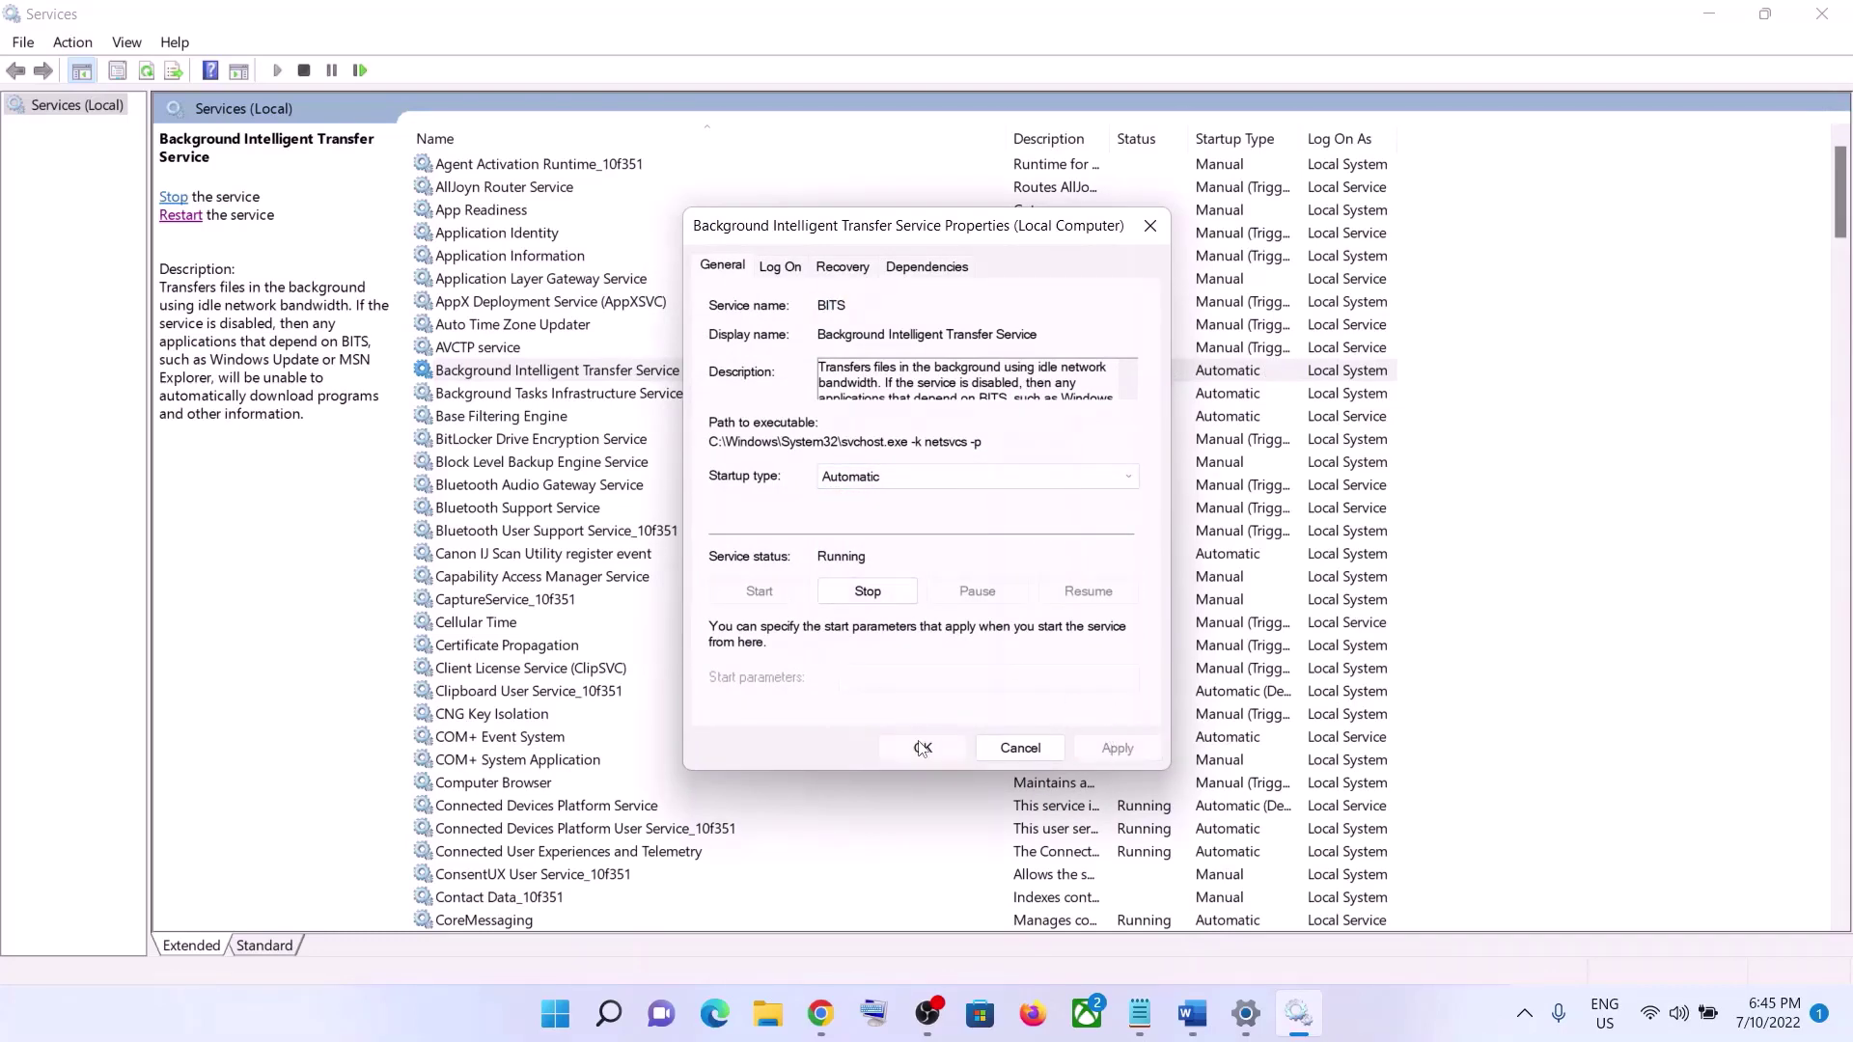
left_click(613, 381)
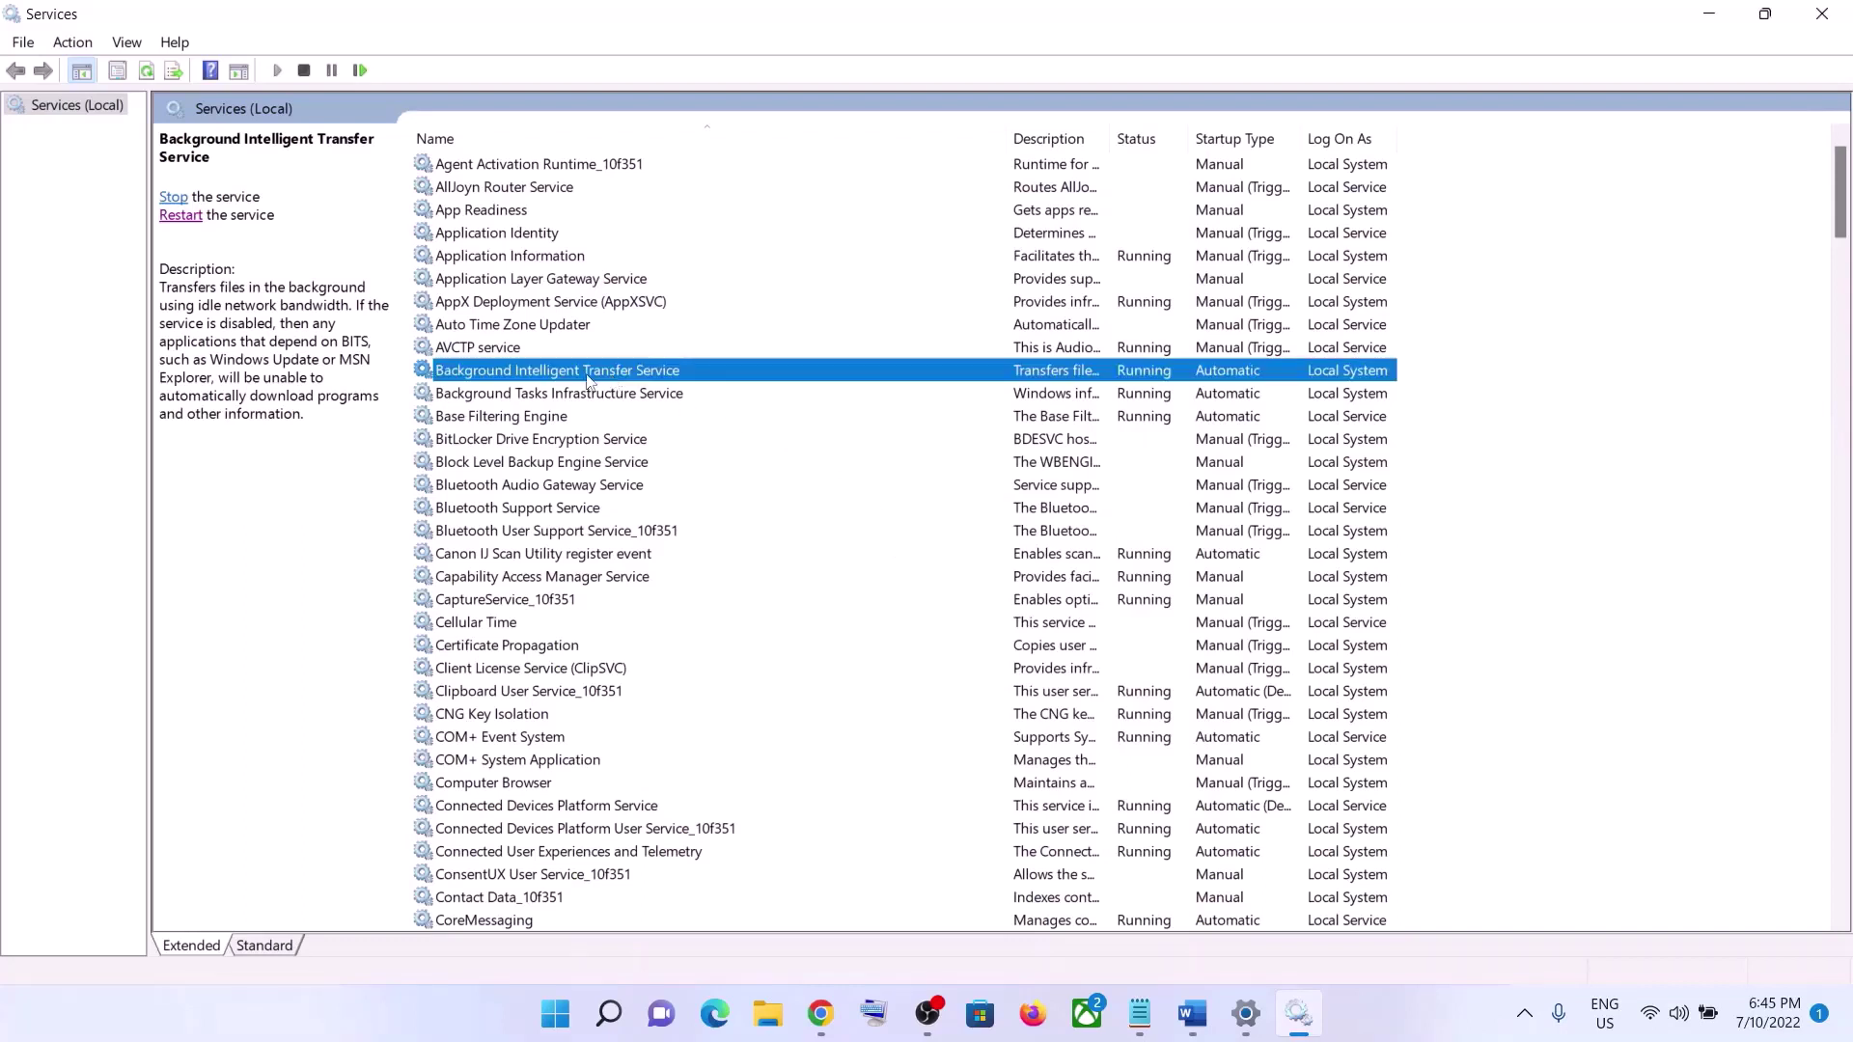
left_click(183, 220)
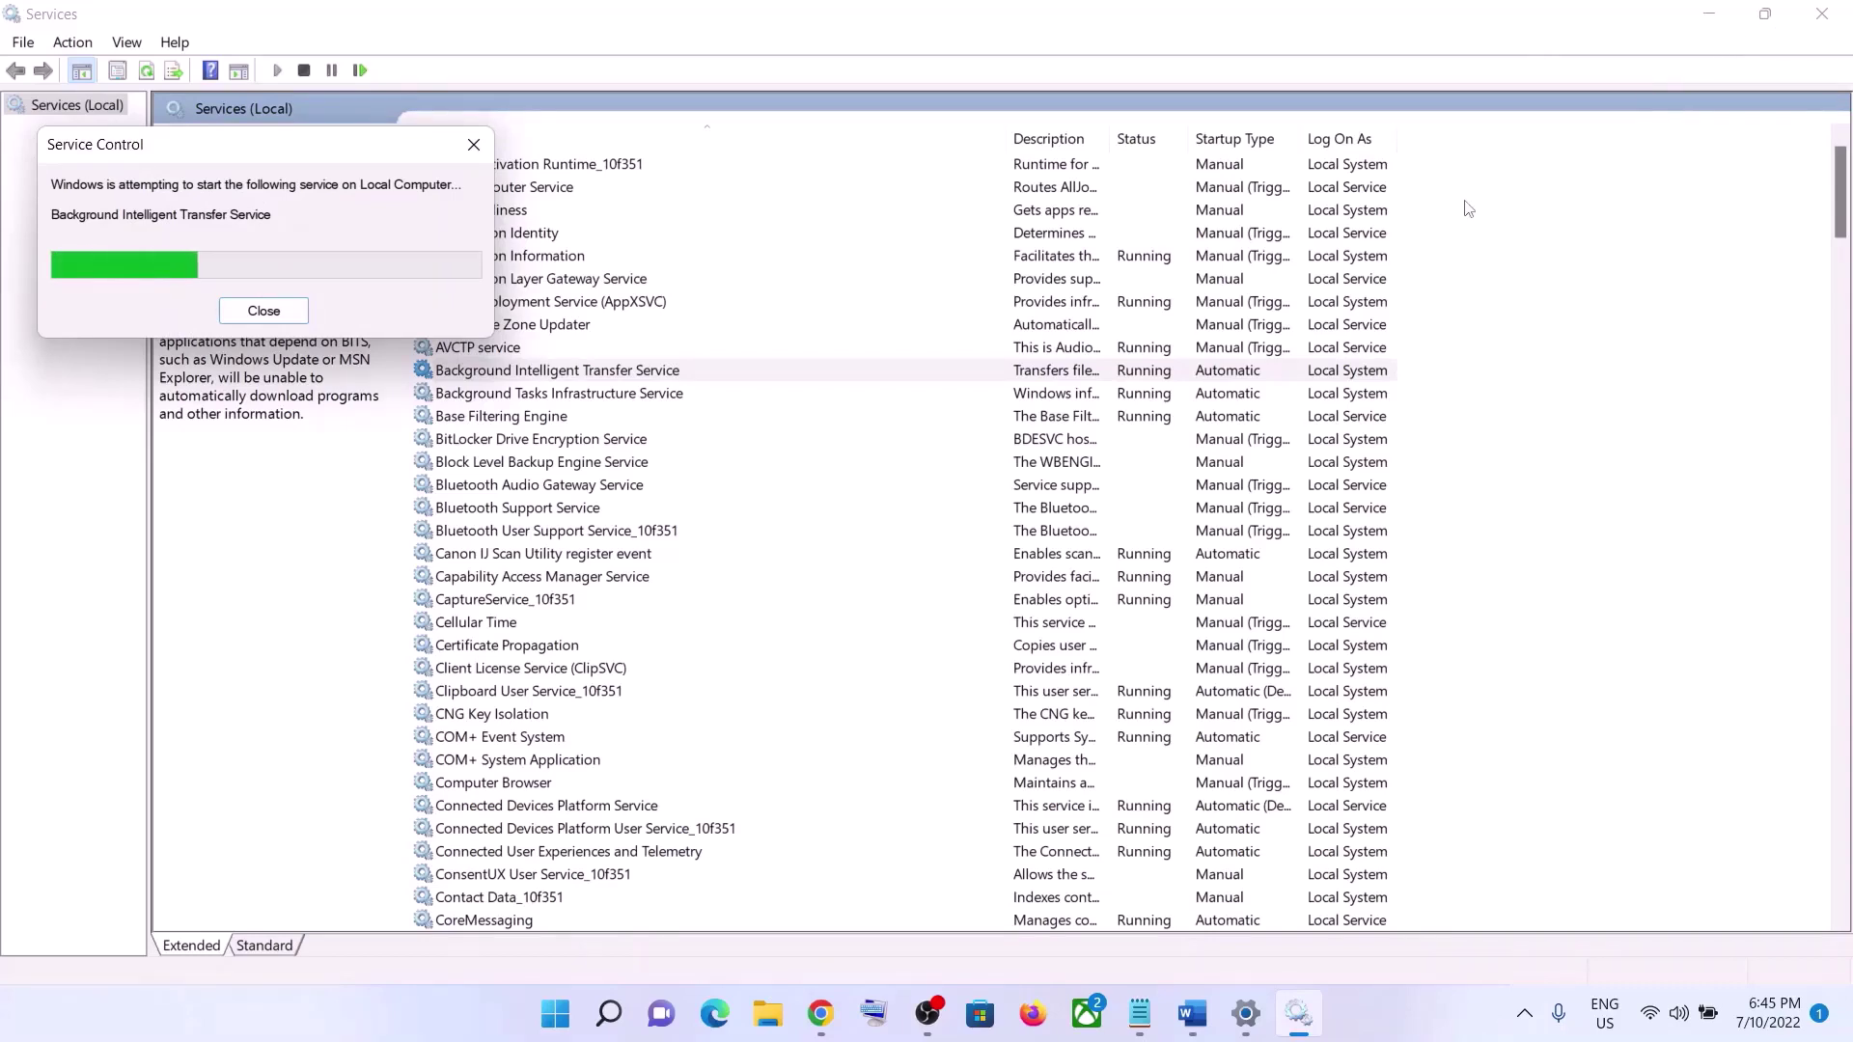
- Close Services, copy the Step 3 Windows 11 download link, and go to Chrome's download page
left_click(1821, 14)
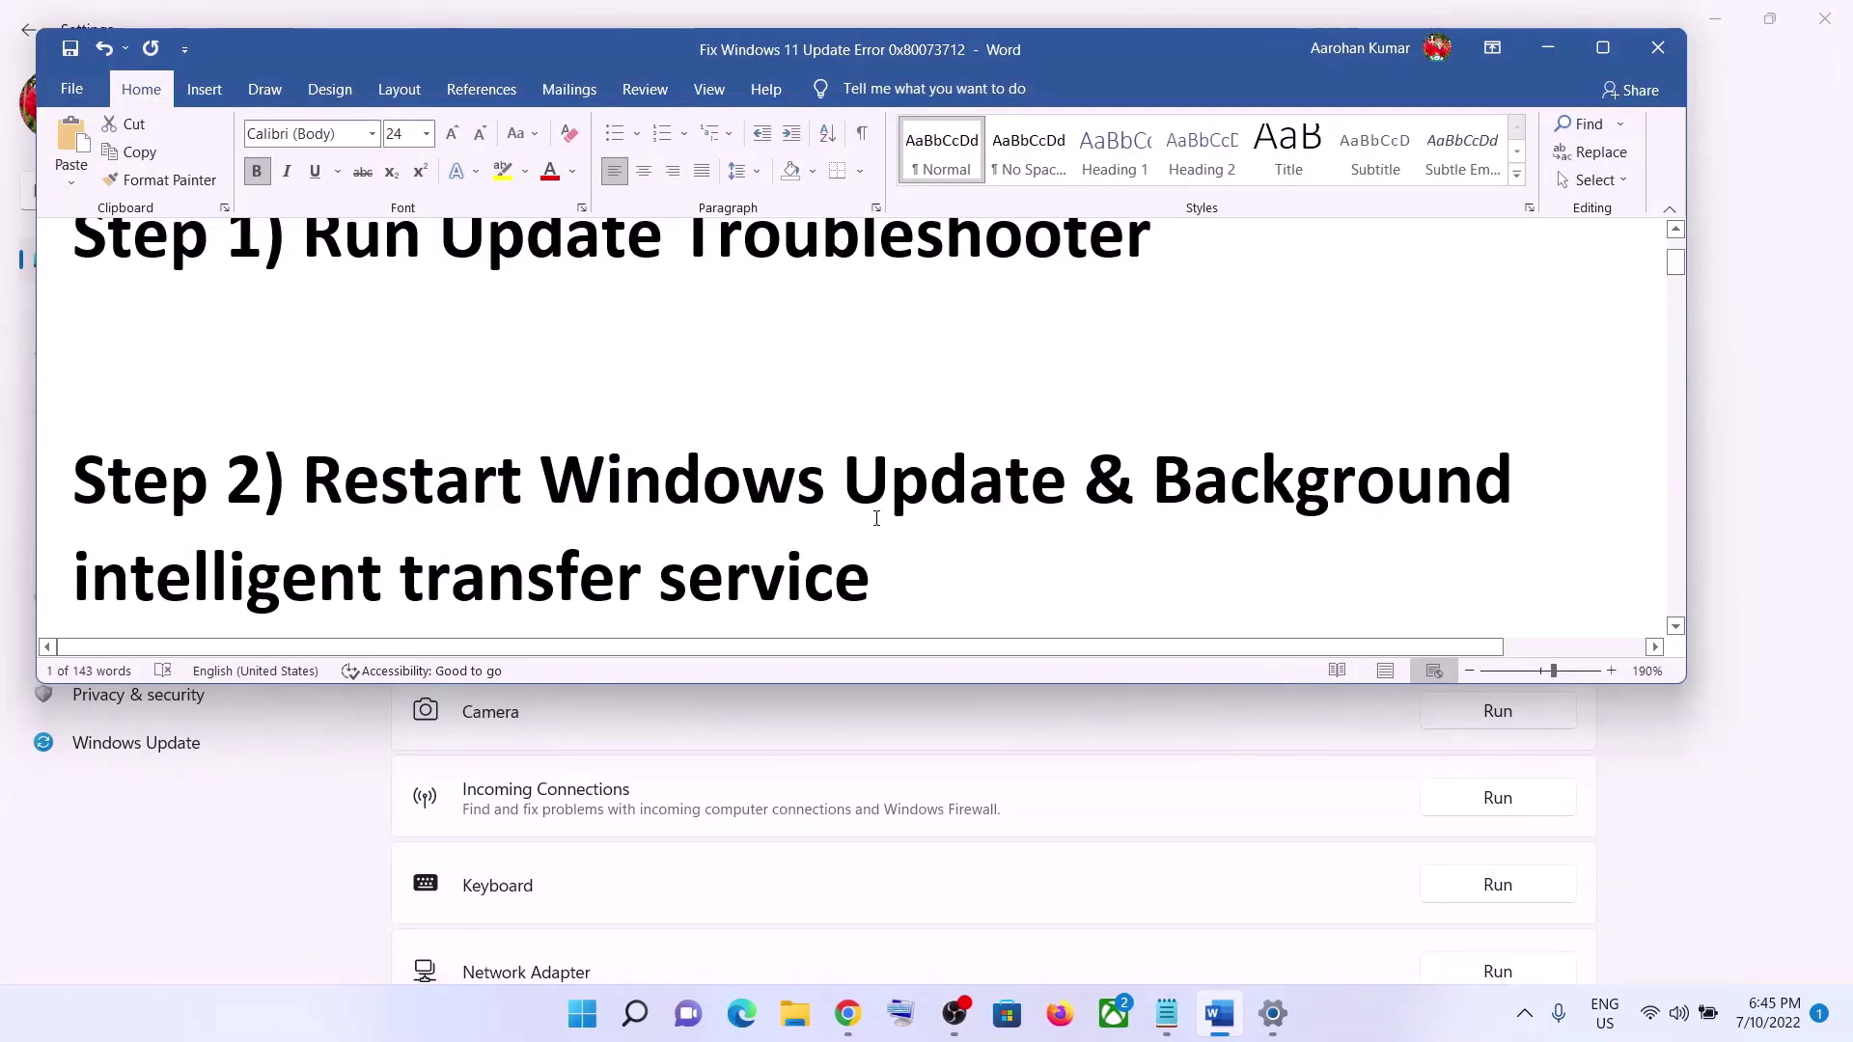
scroll(878, 518, "down", 3)
scroll(877, 518, "down", 2)
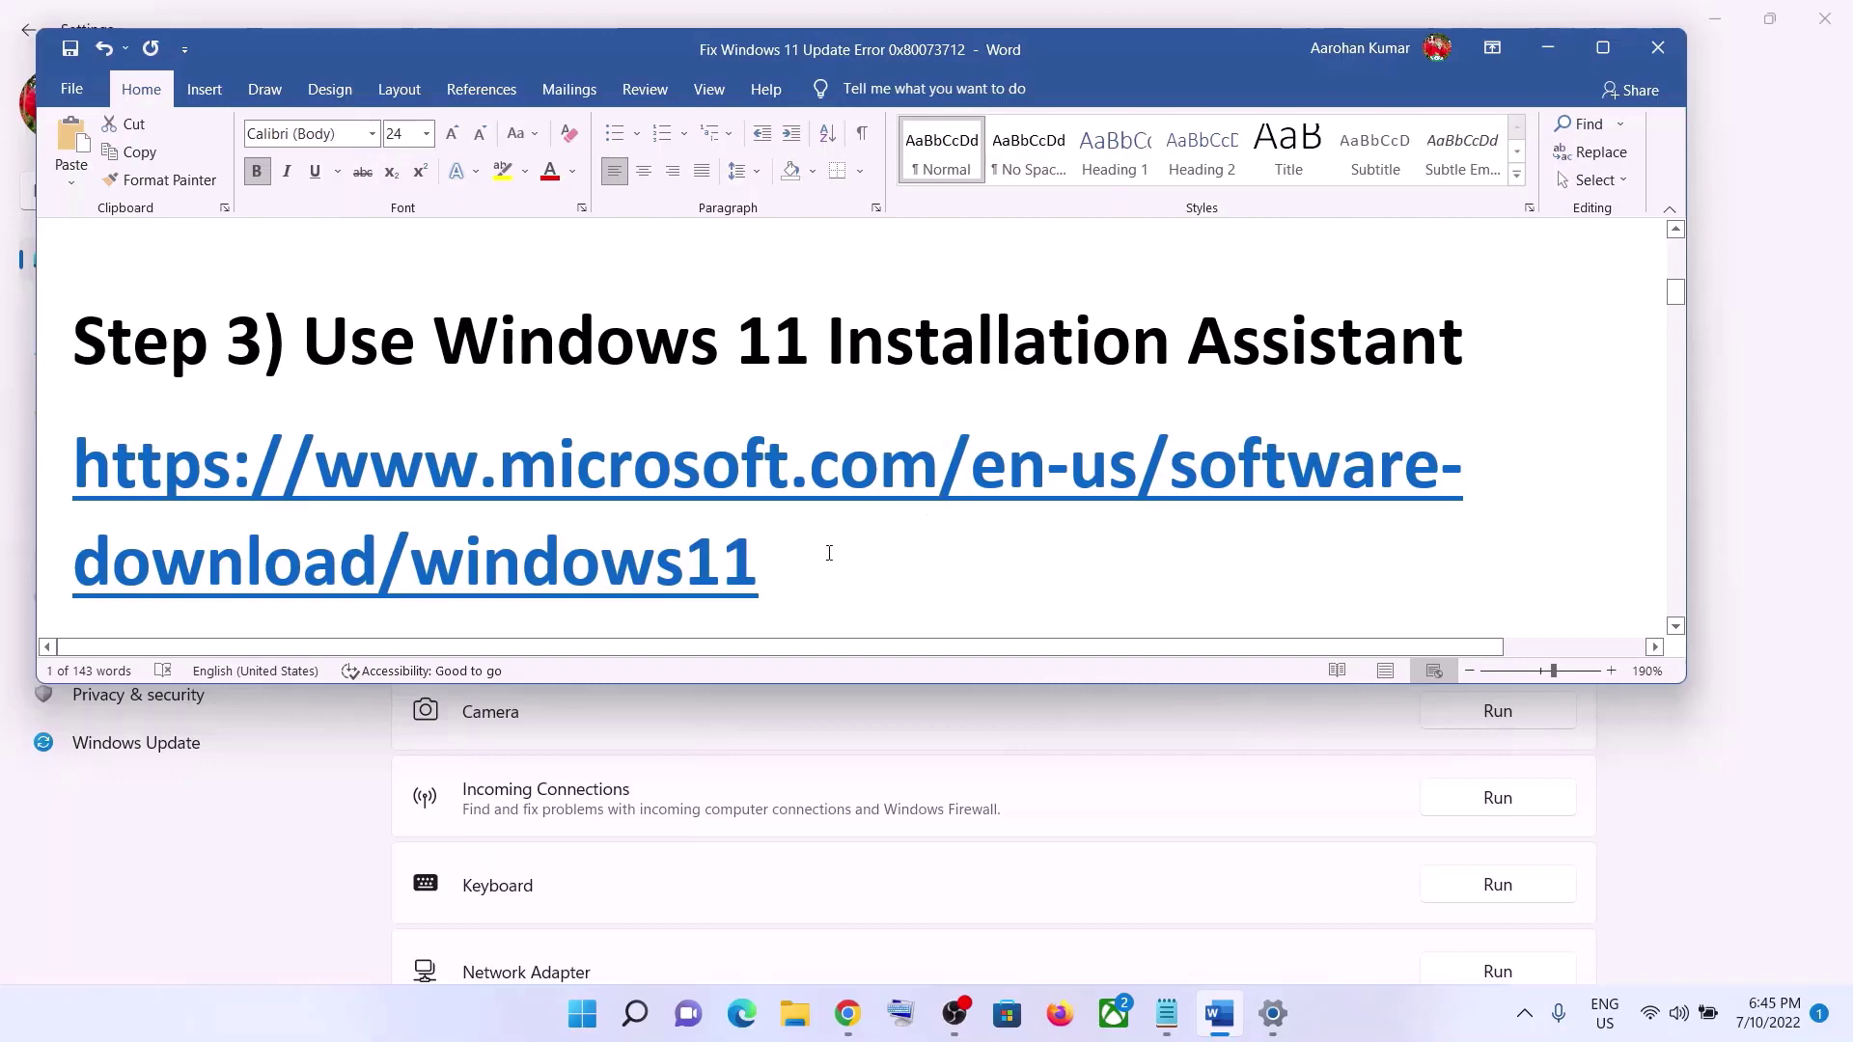
triple_click(791, 554)
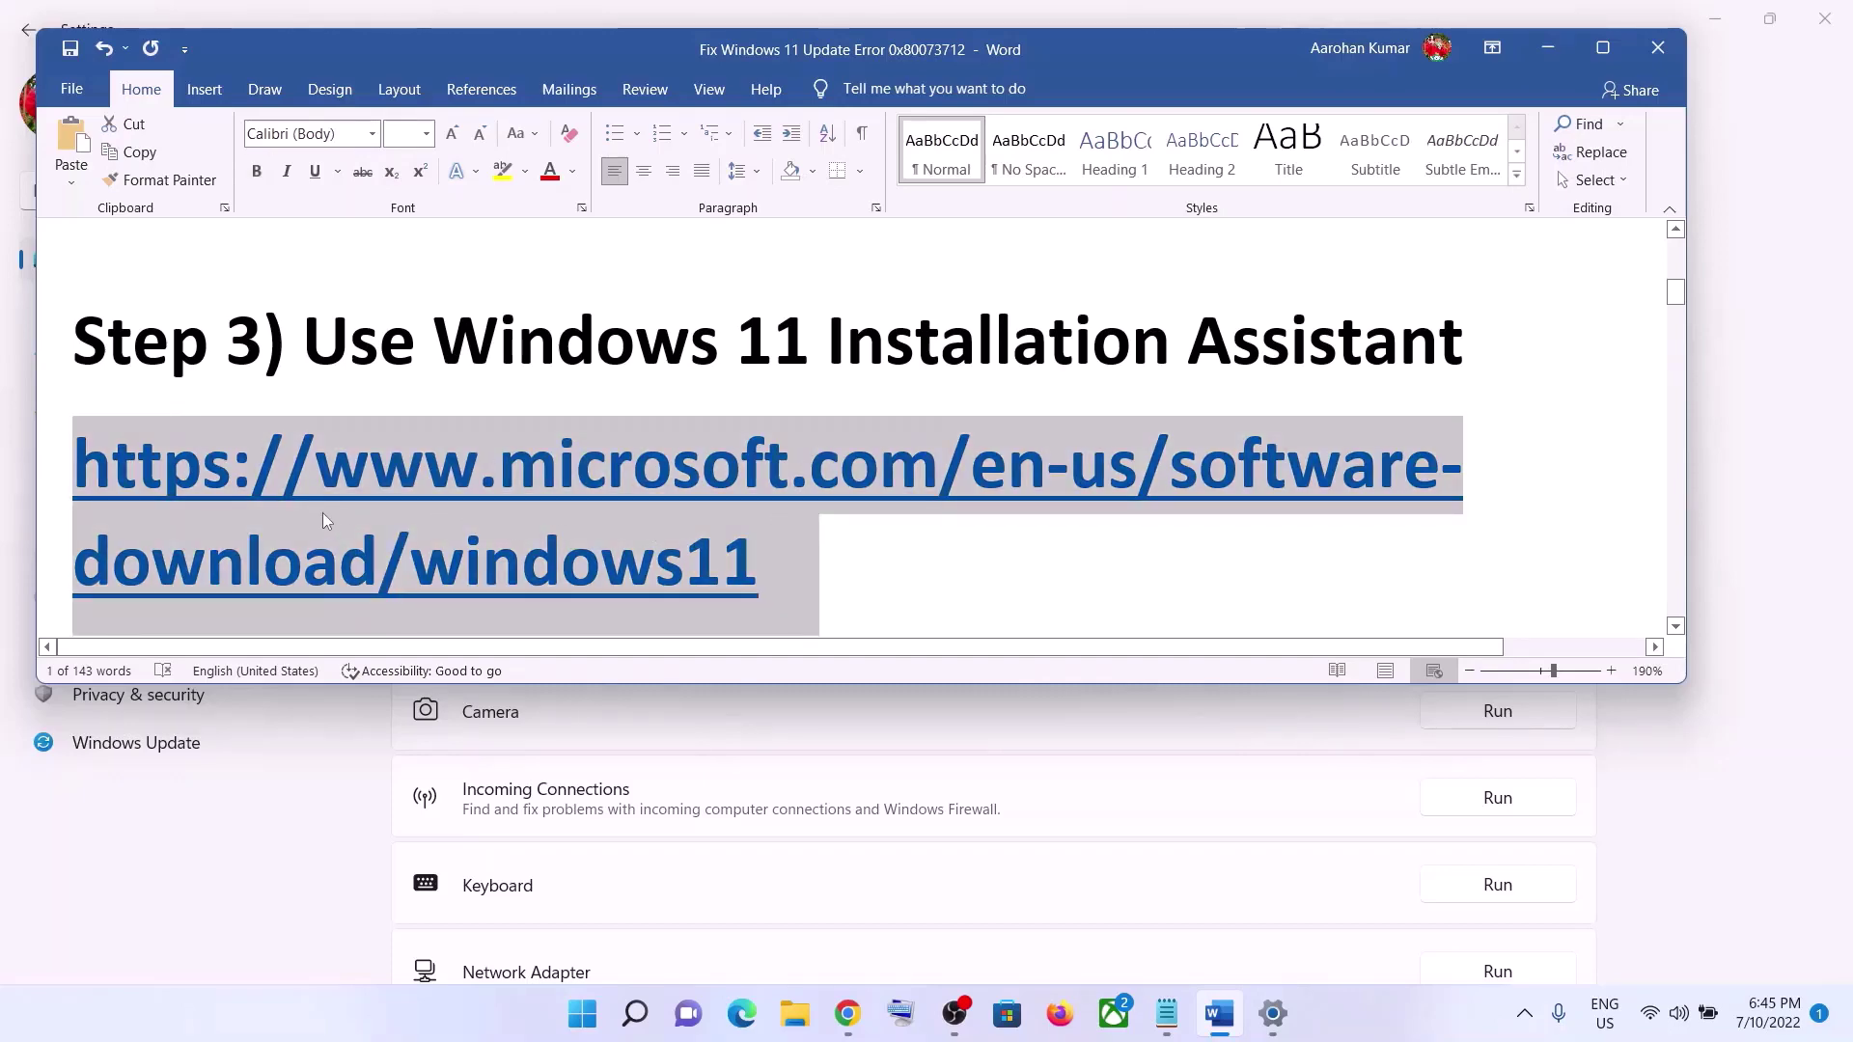
right_click(640, 513)
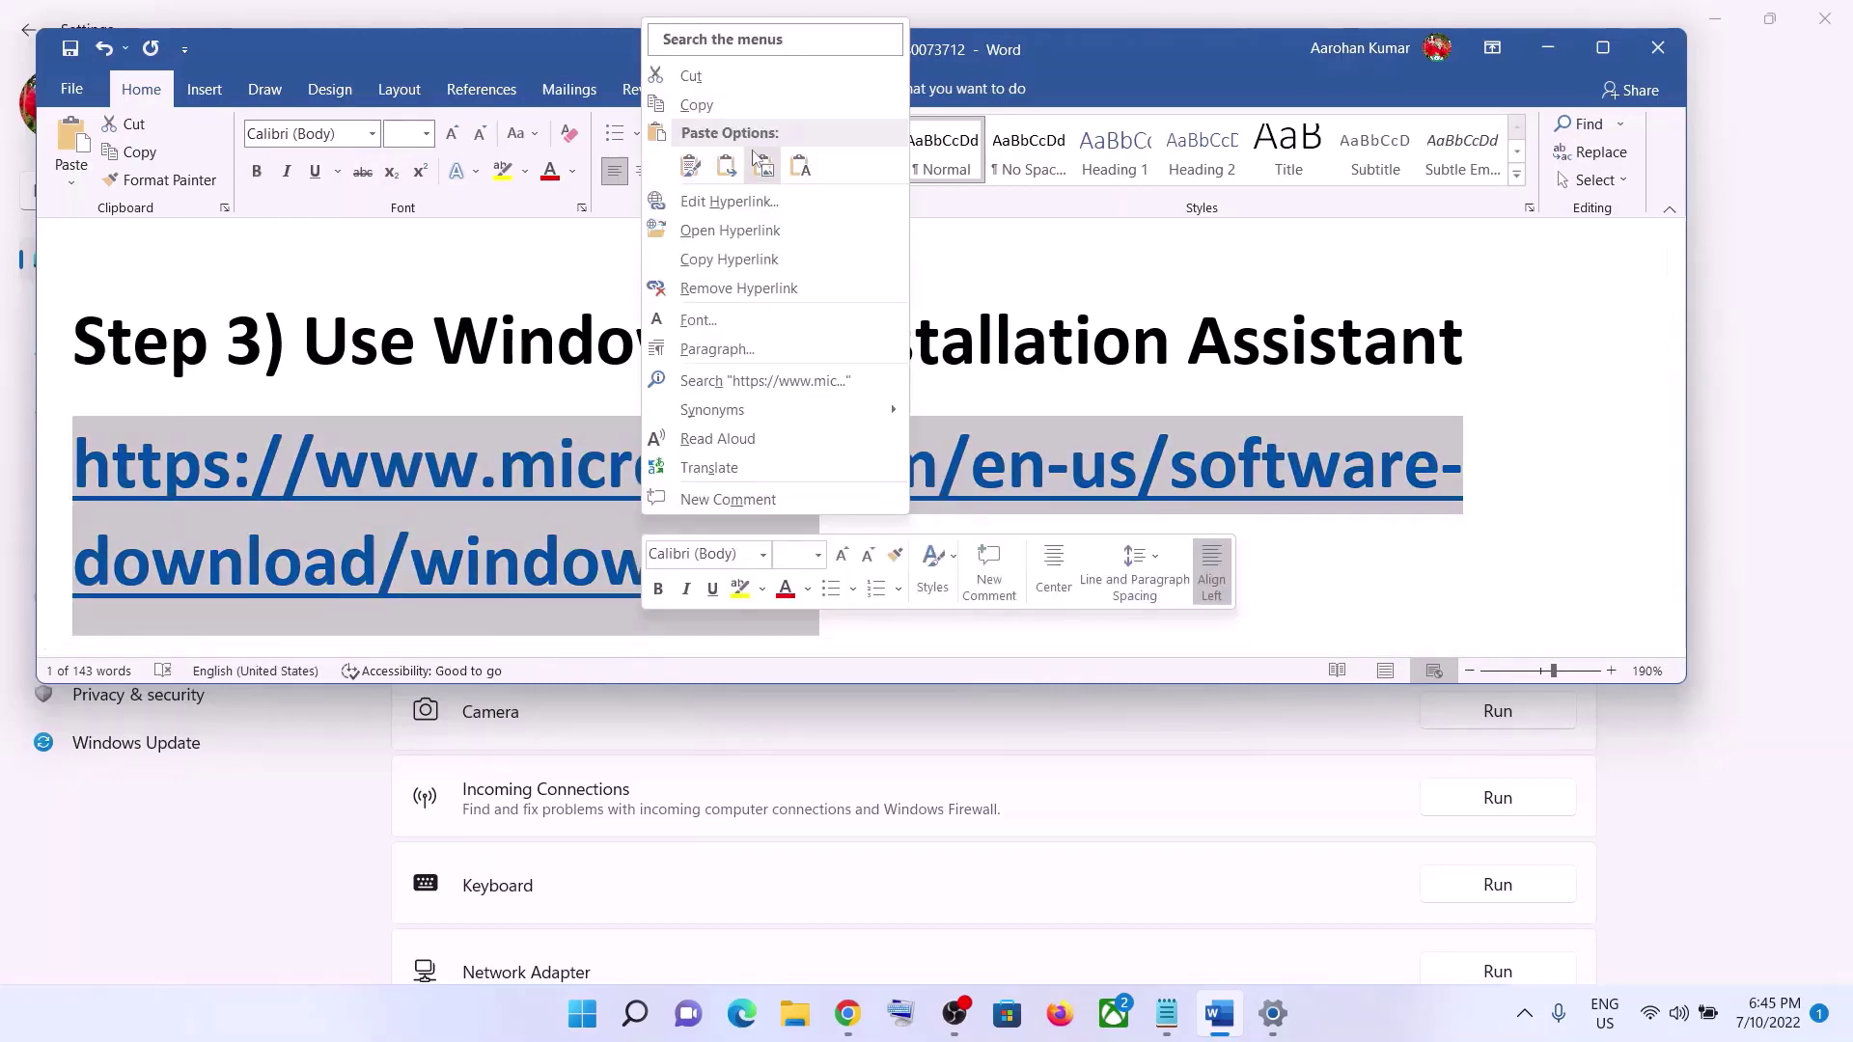
left_click(734, 106)
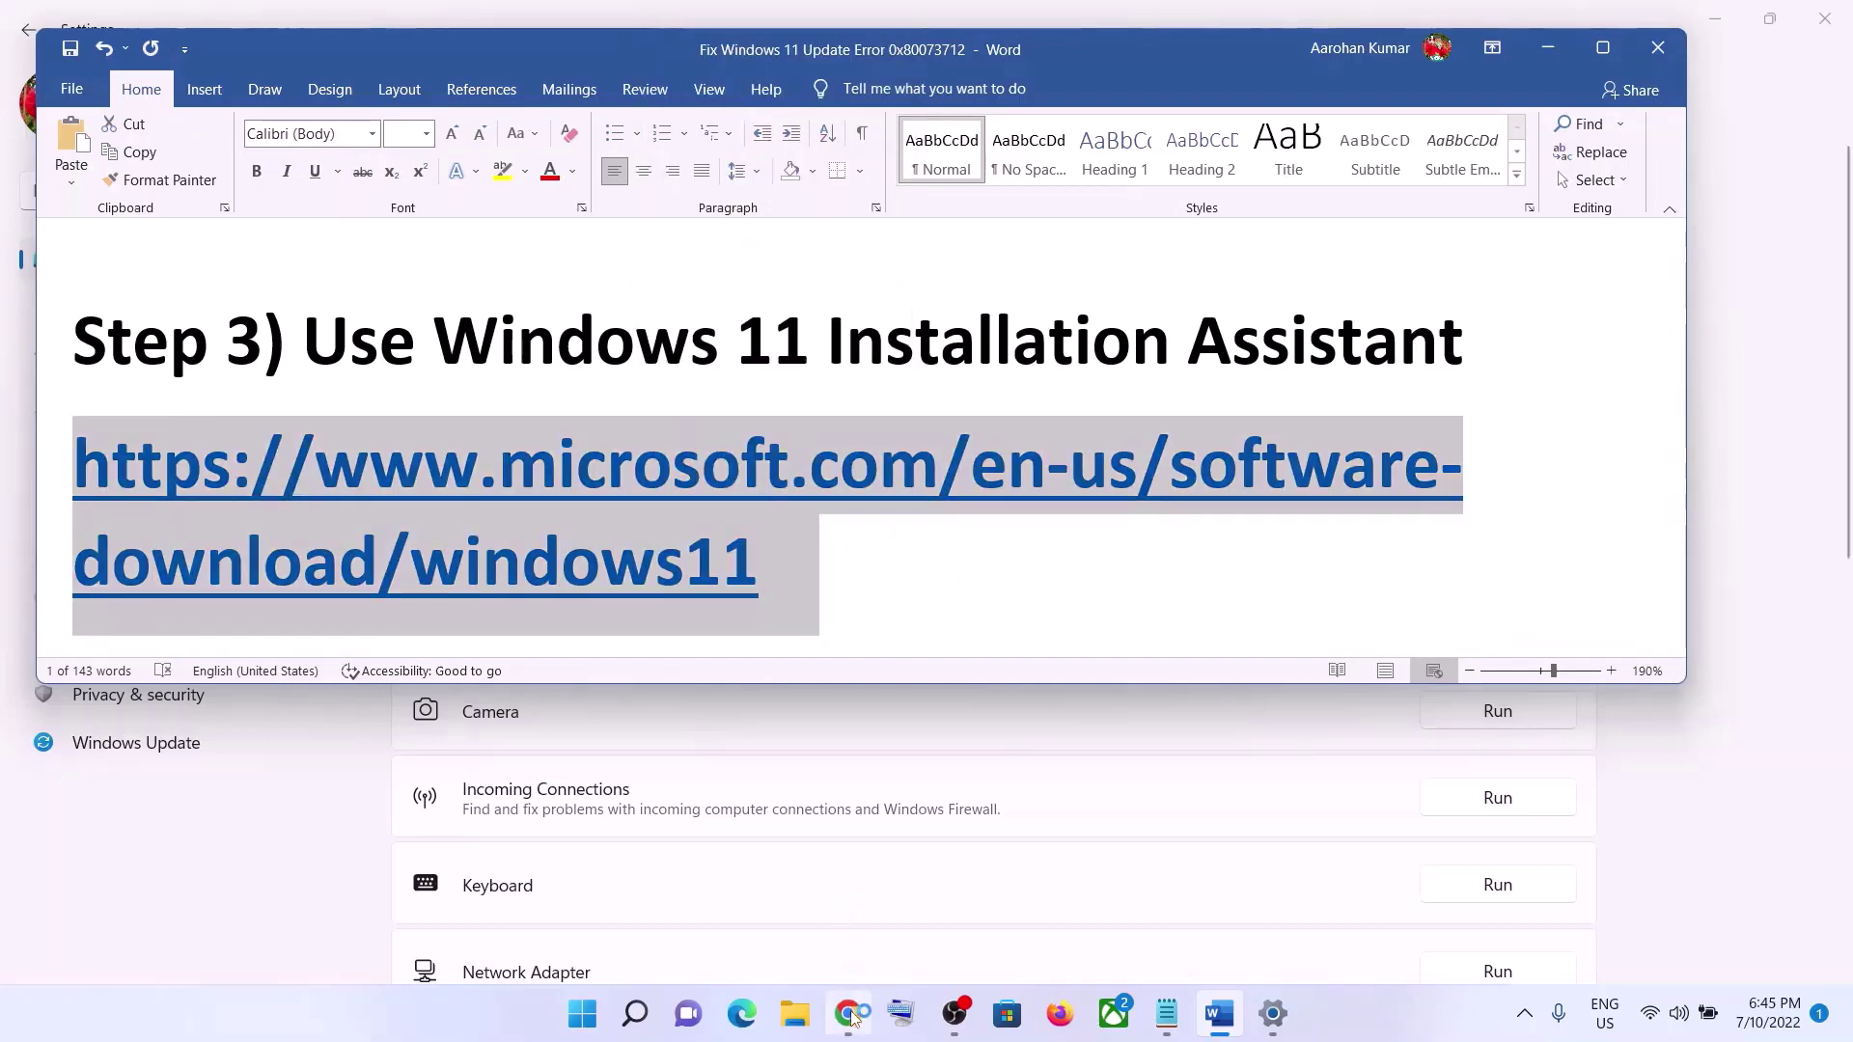
left_click(849, 1014)
- Download Windows11InstallationAssistant.exe and run it from Chrome's download panel
scroll(731, 639, "down", 1)
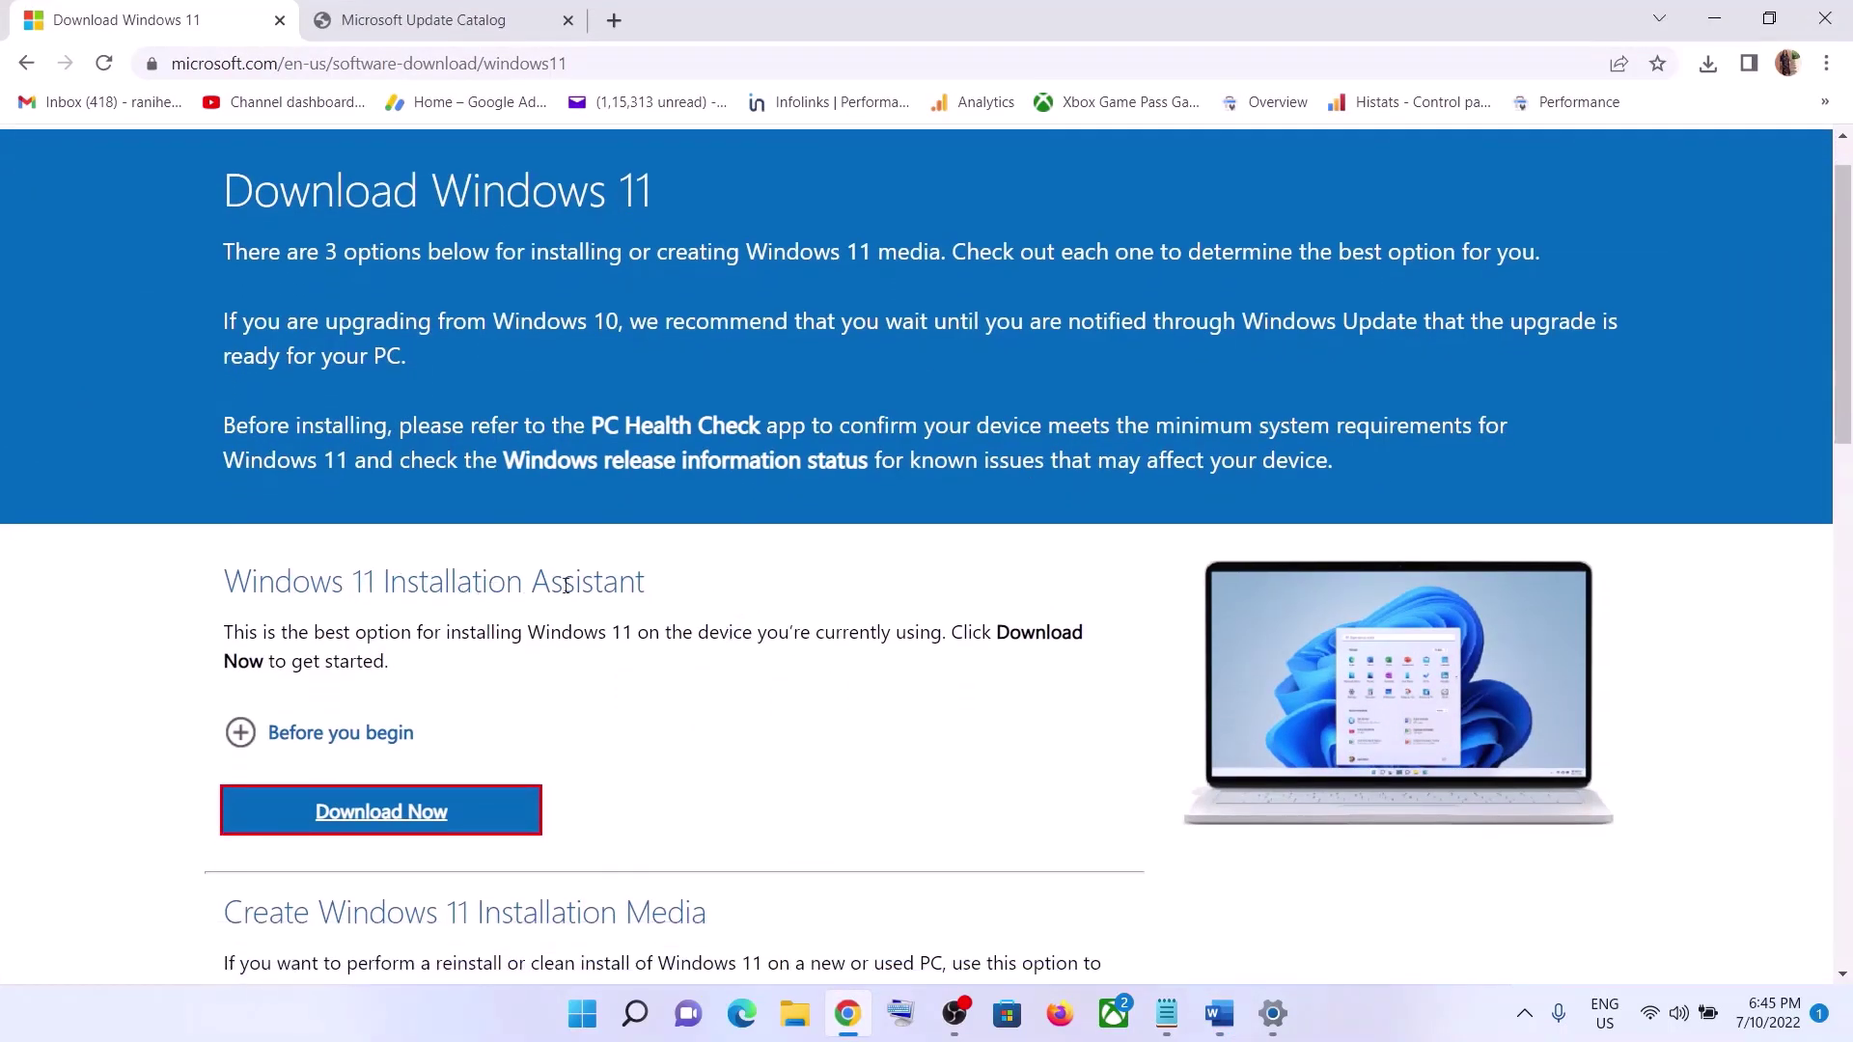
left_click(422, 811)
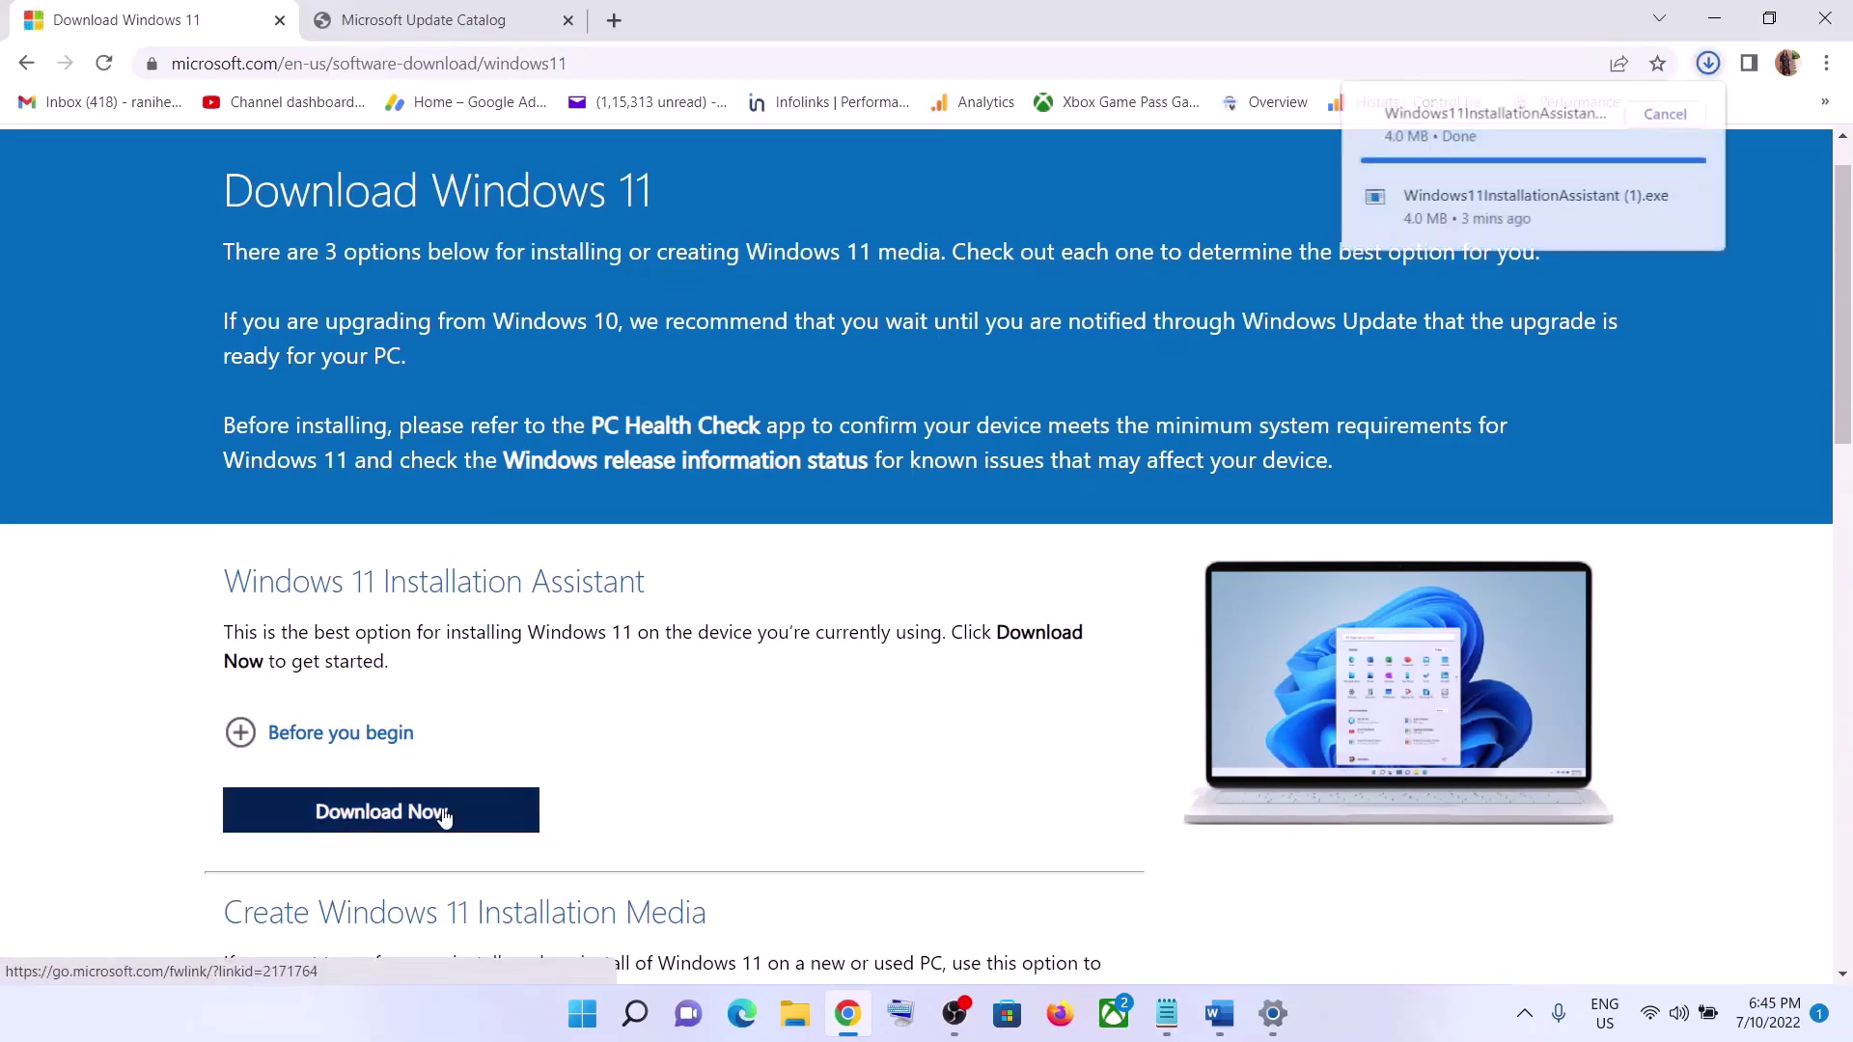
left_click(1496, 140)
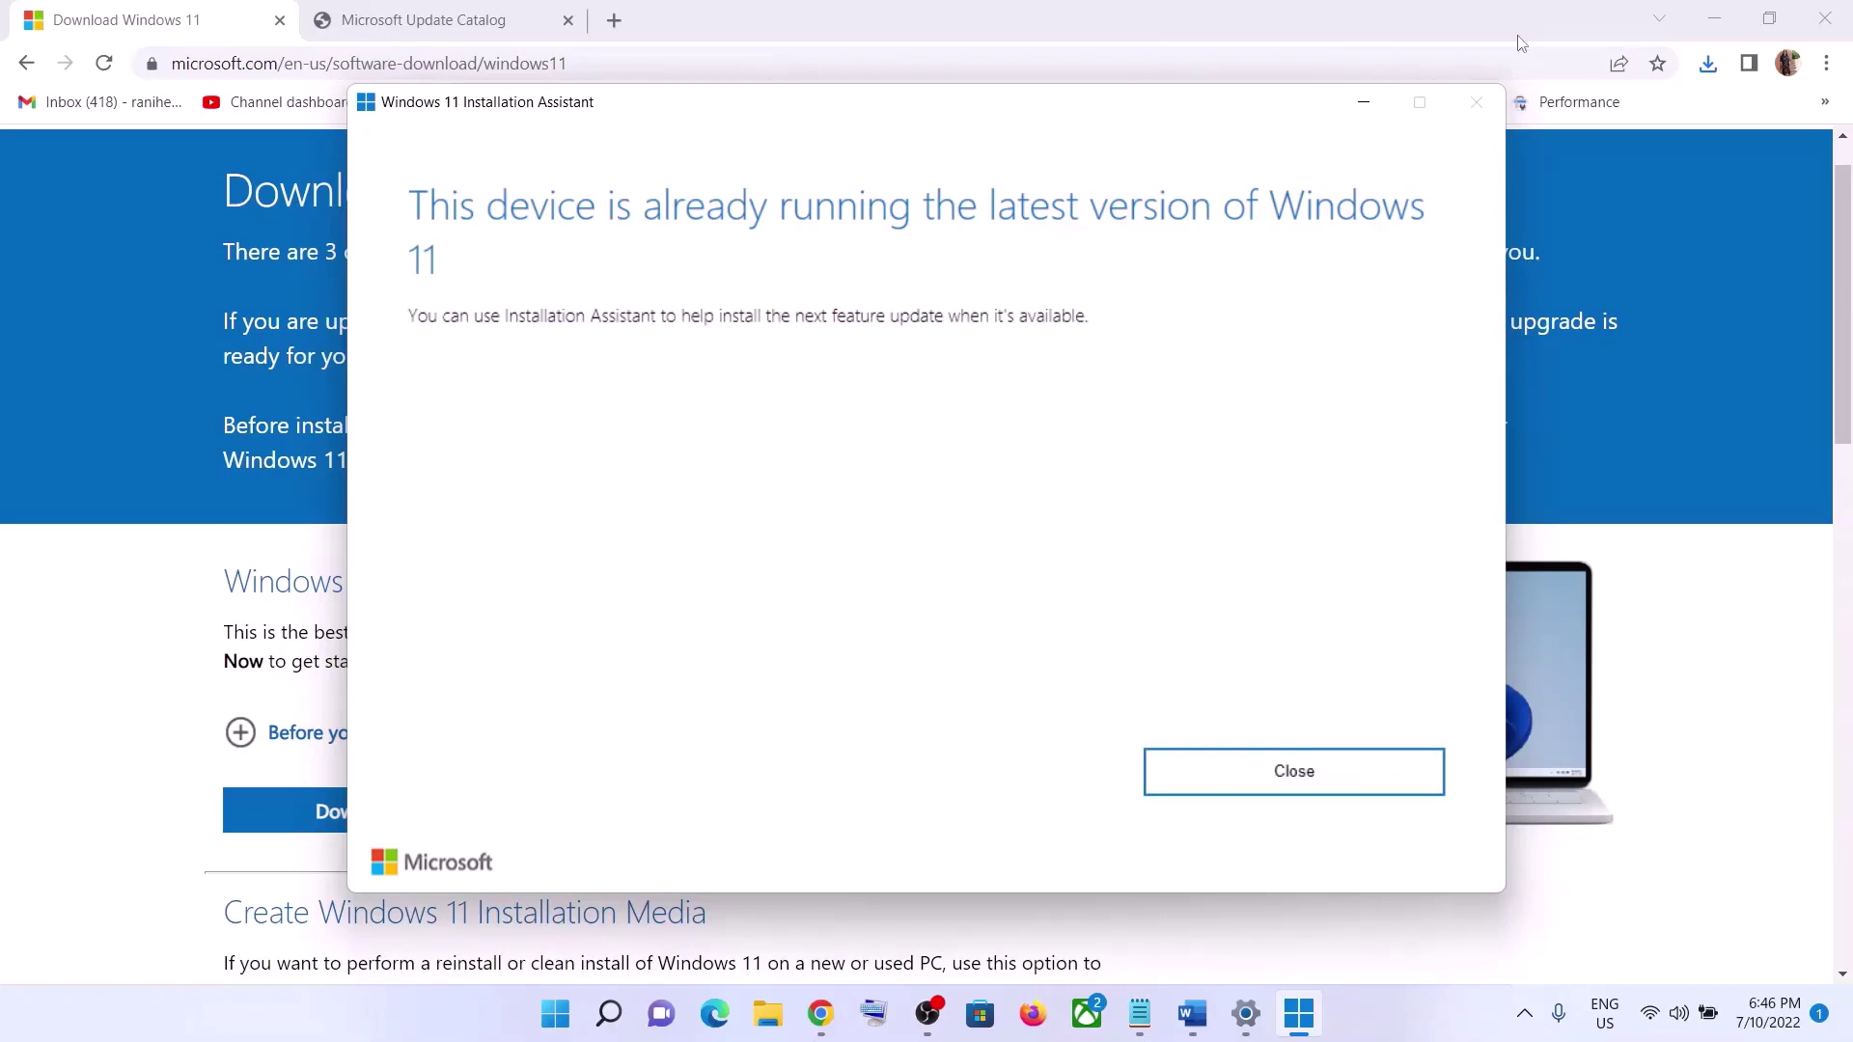
- Close the Installation Assistant's up-to-date message and open File Explorer
left_click(1301, 772)
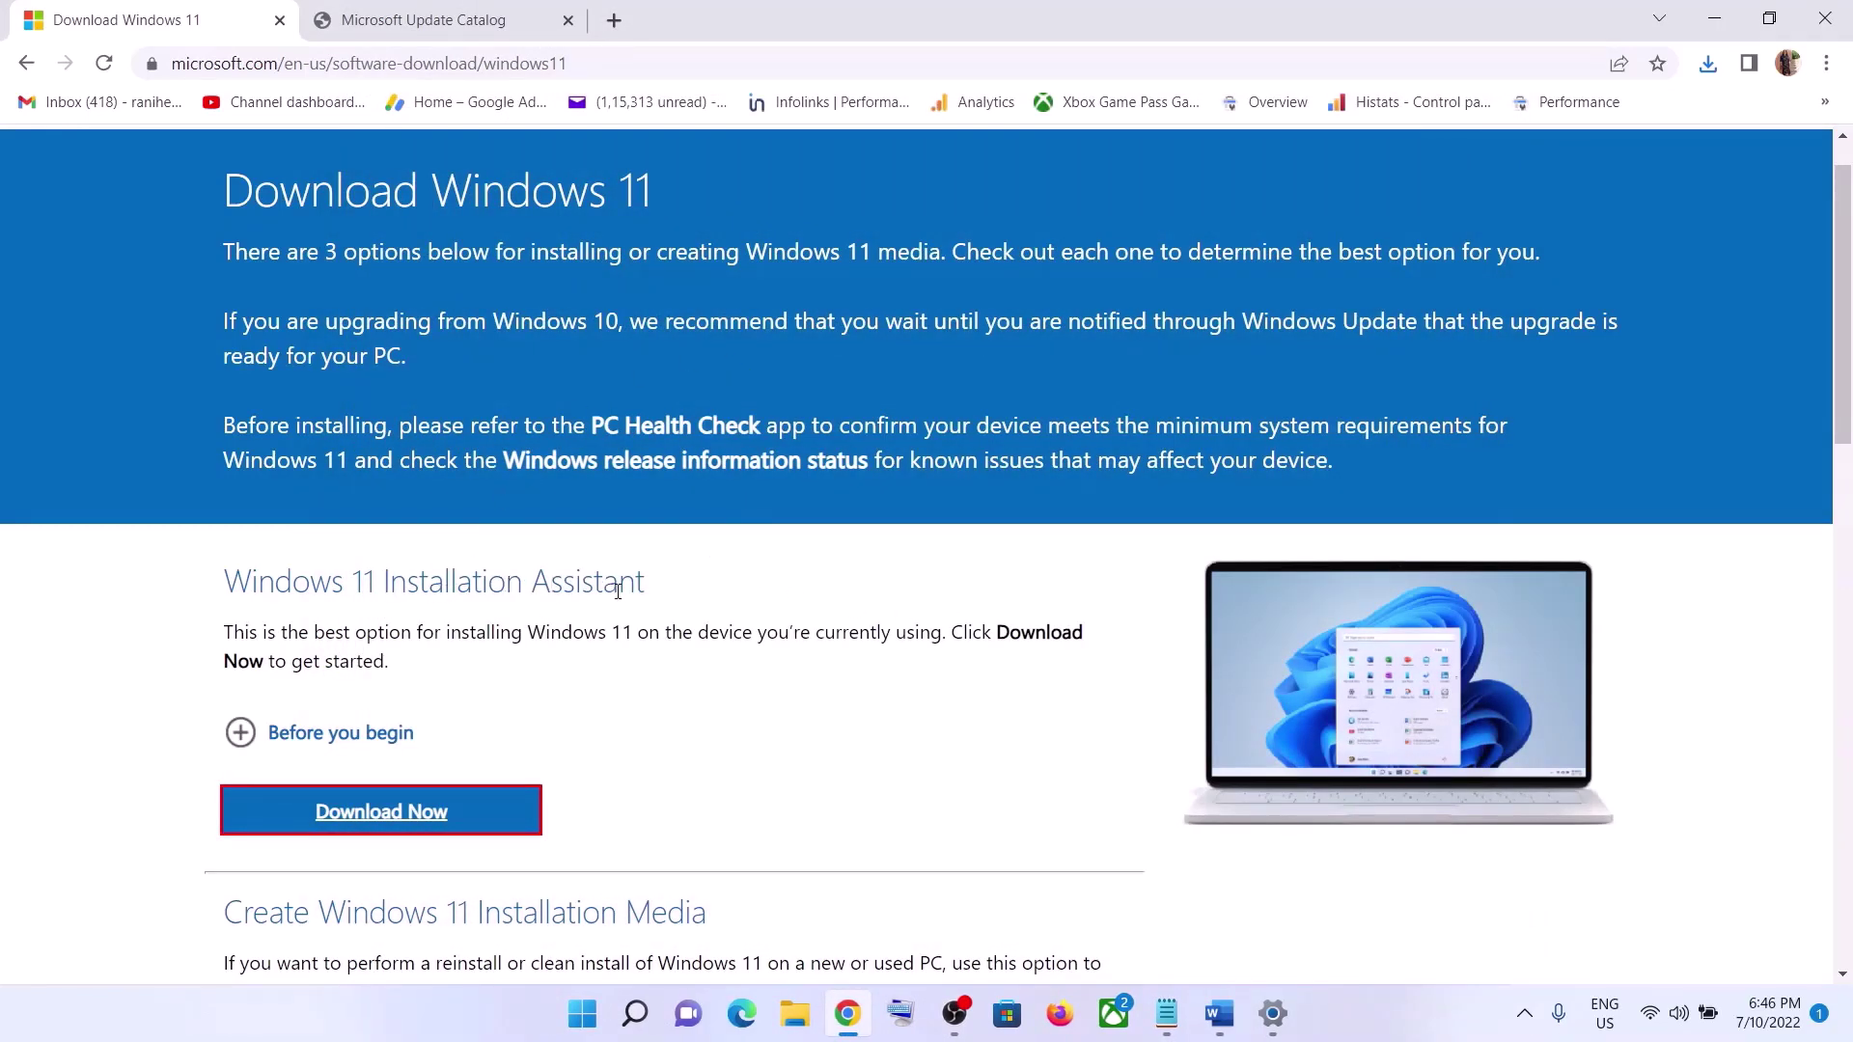
left_click(795, 1013)
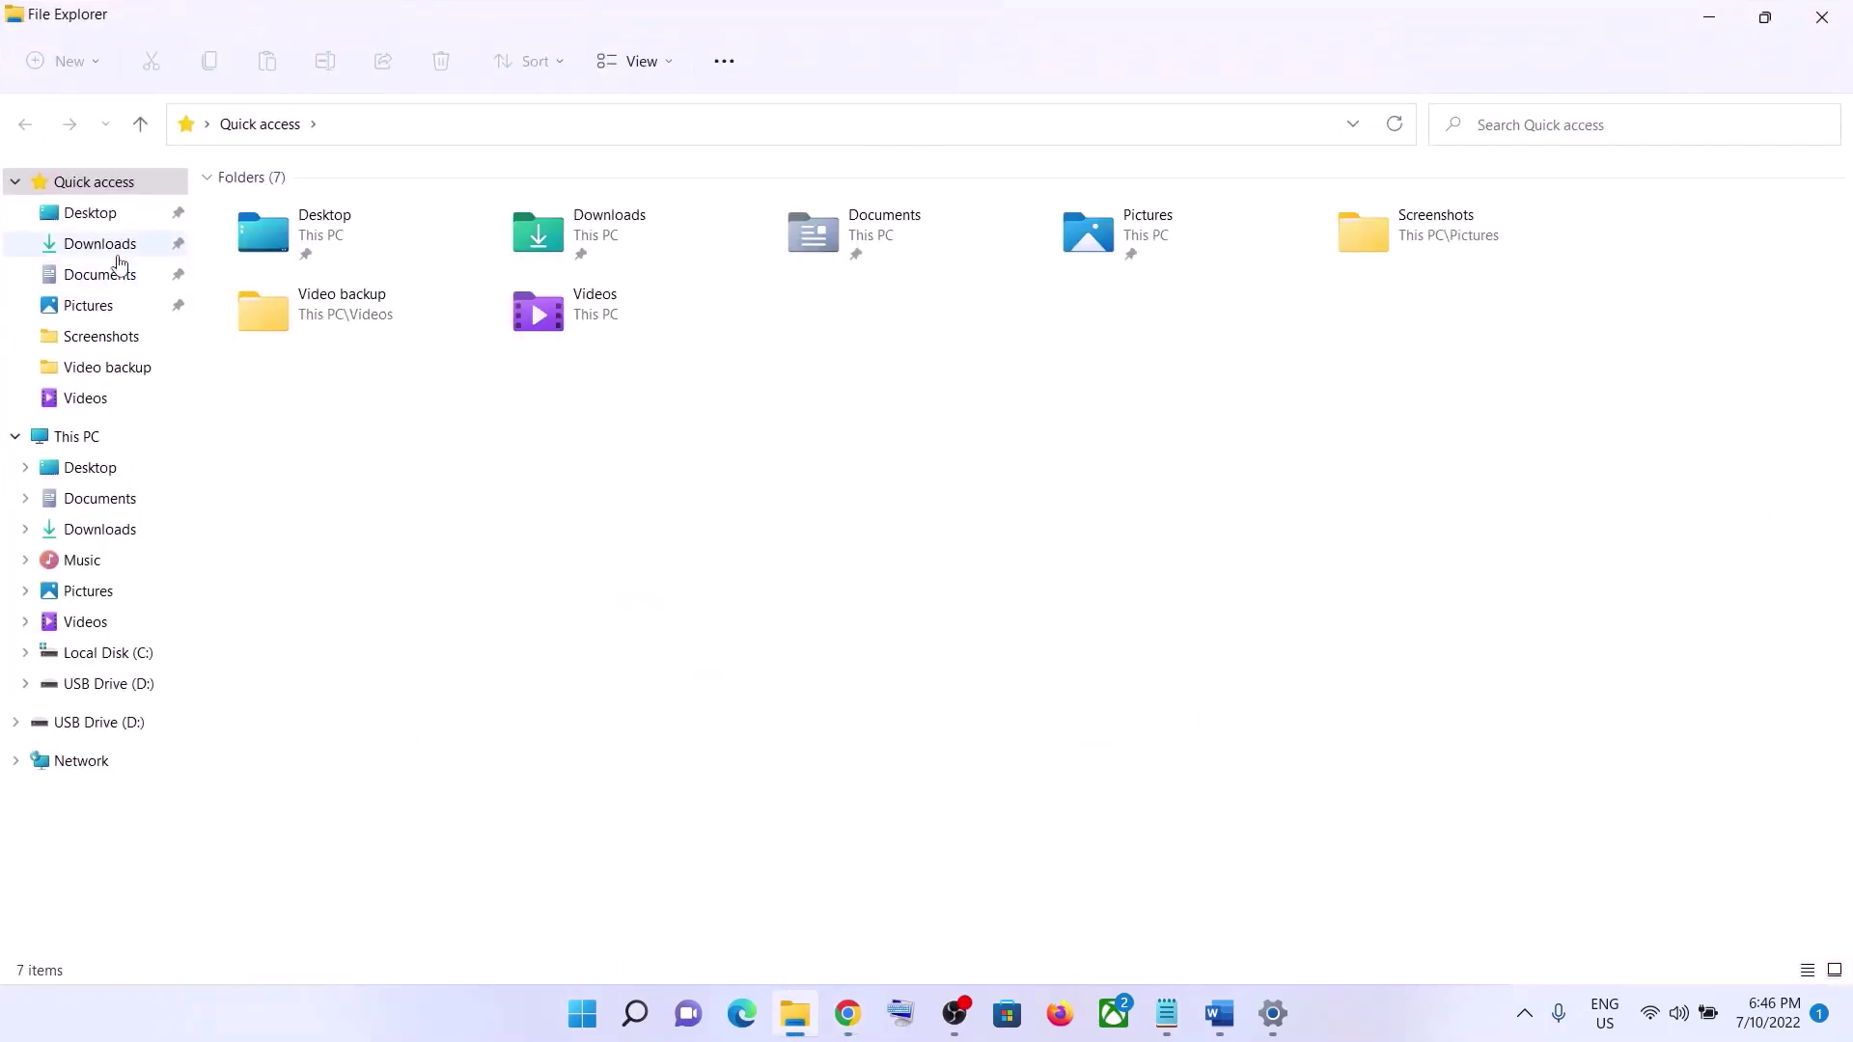
- Set the newest Windows11InstallationAssistant in Downloads to run in Windows 7 compatibility mode
left_click(109, 245)
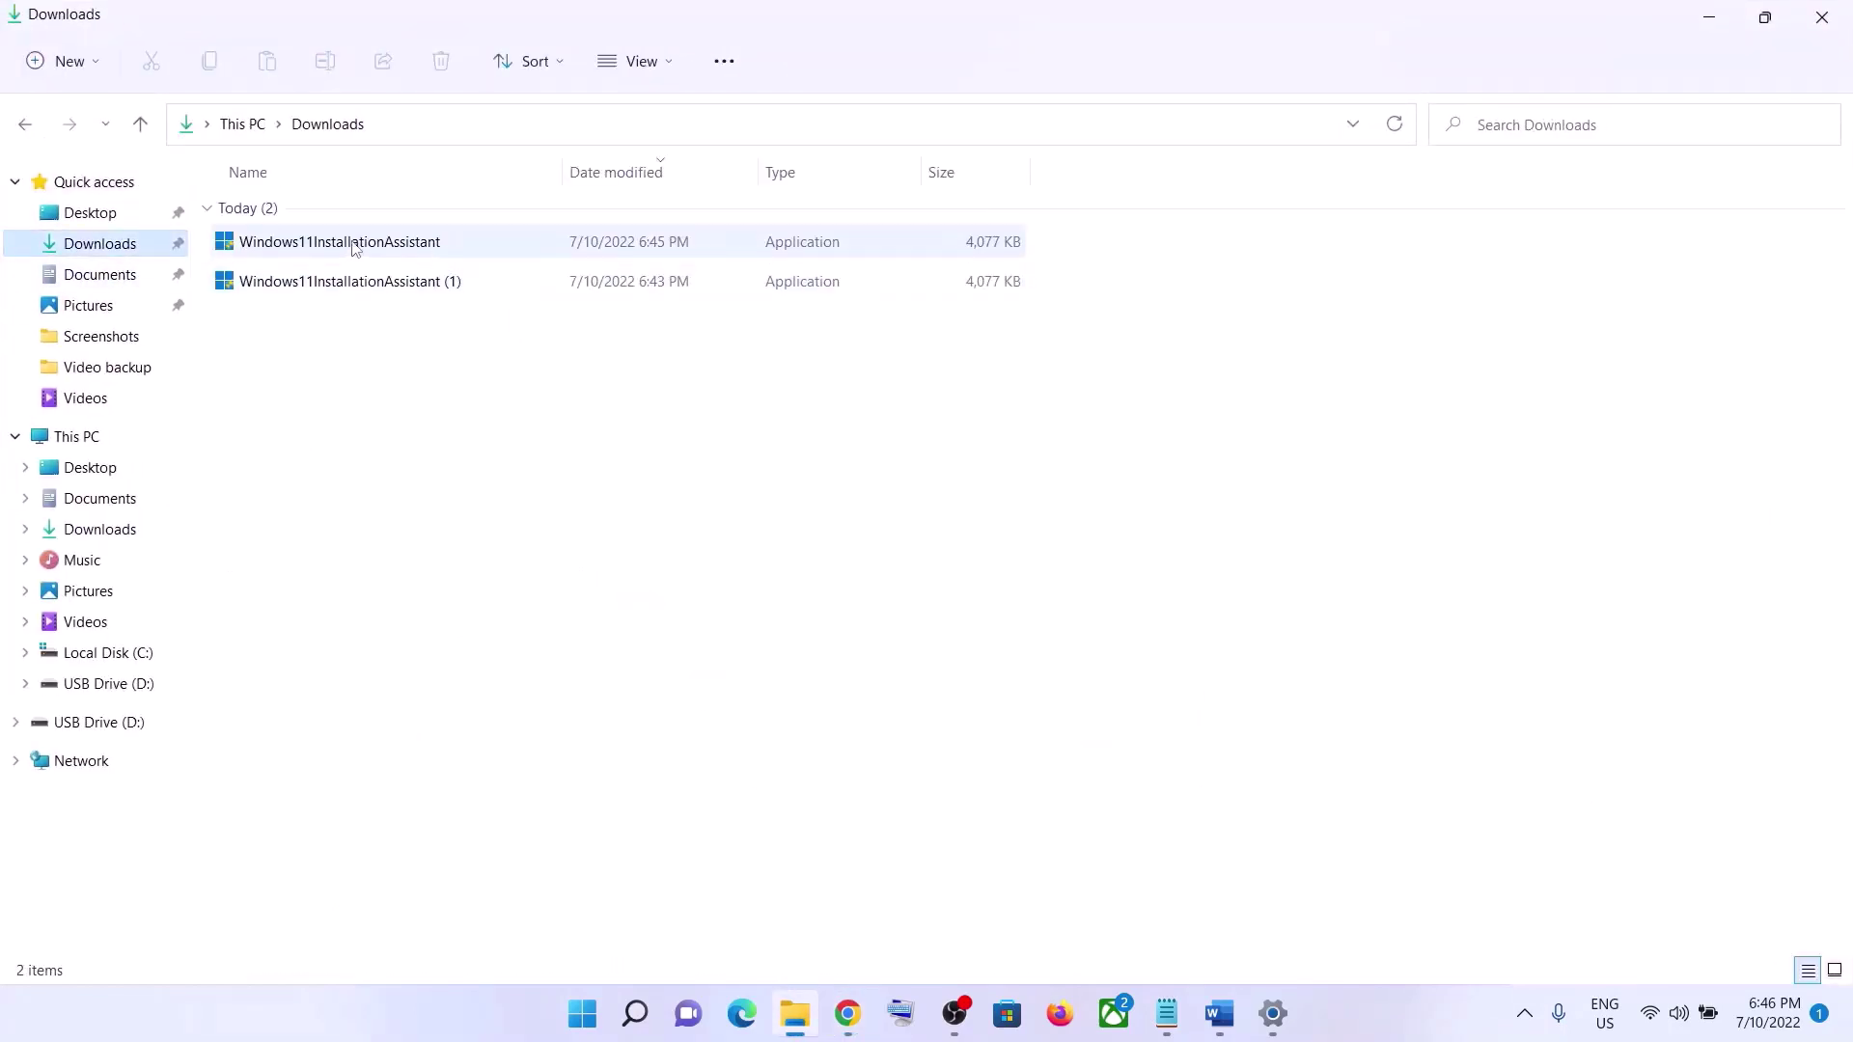
left_click(353, 249)
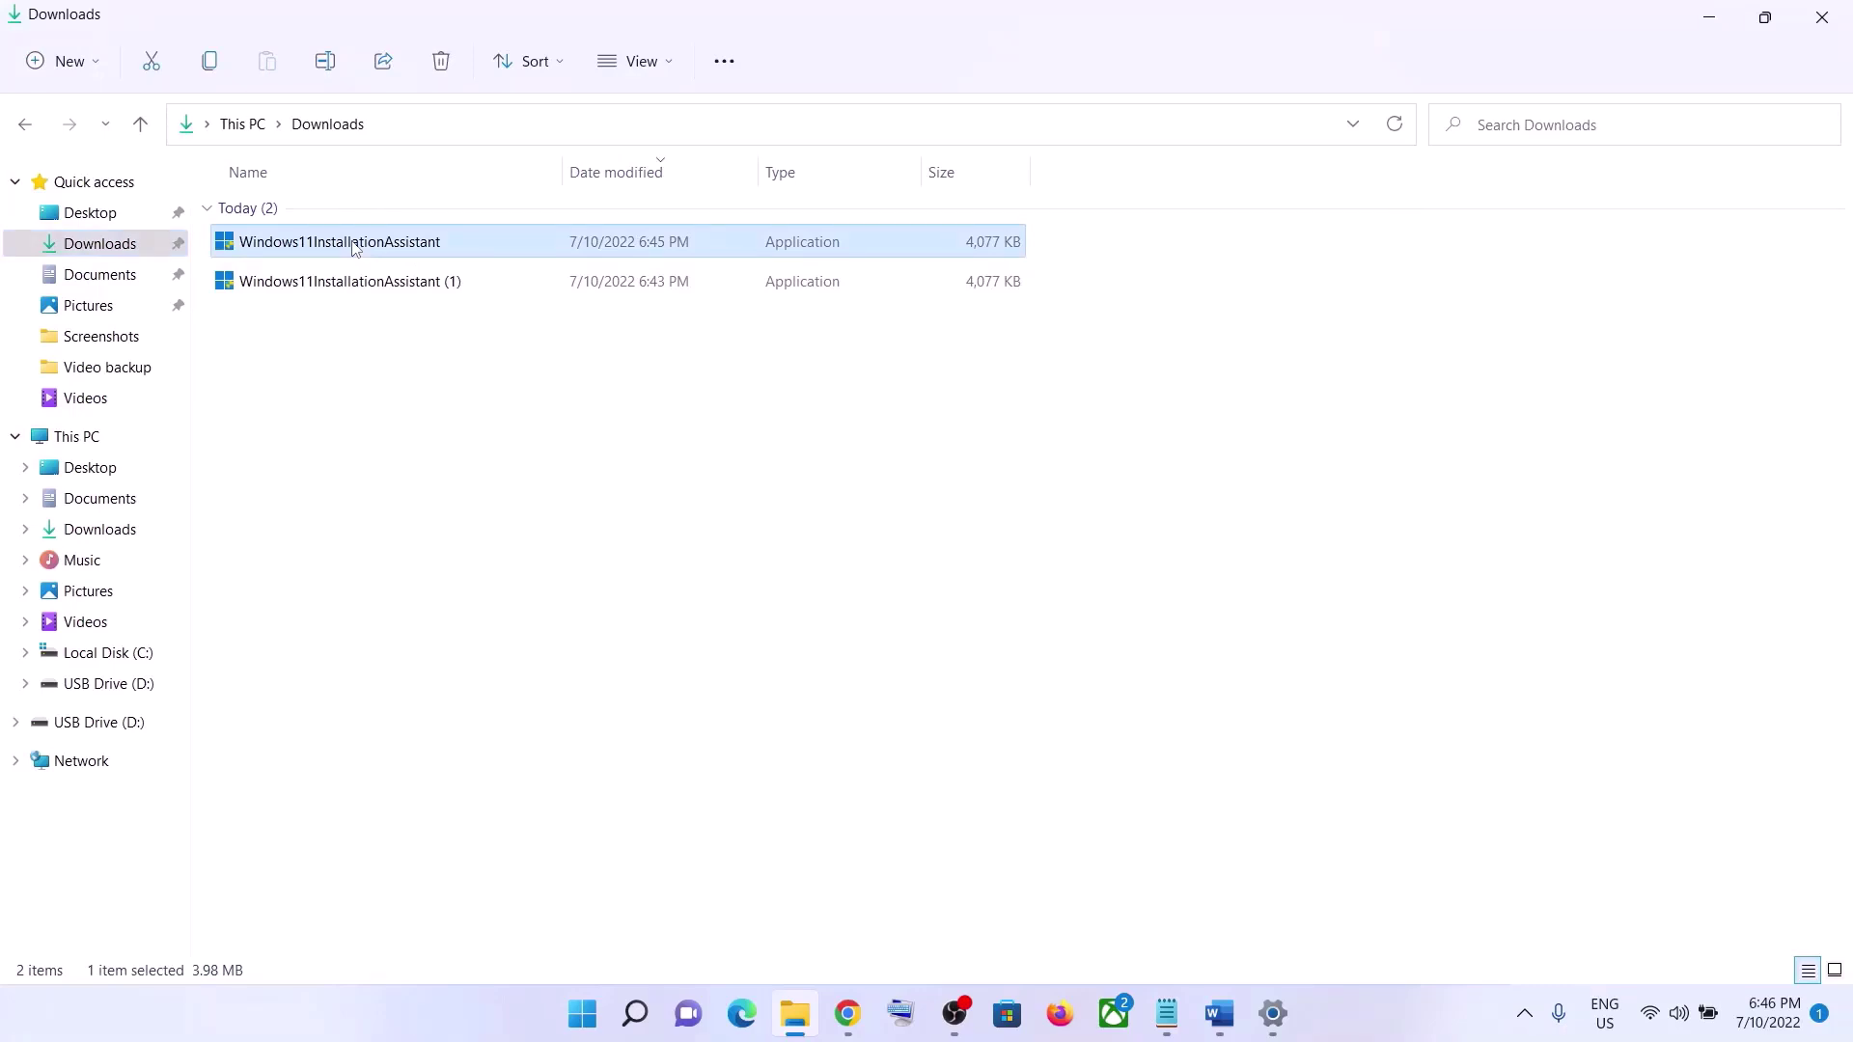
right_click(353, 249)
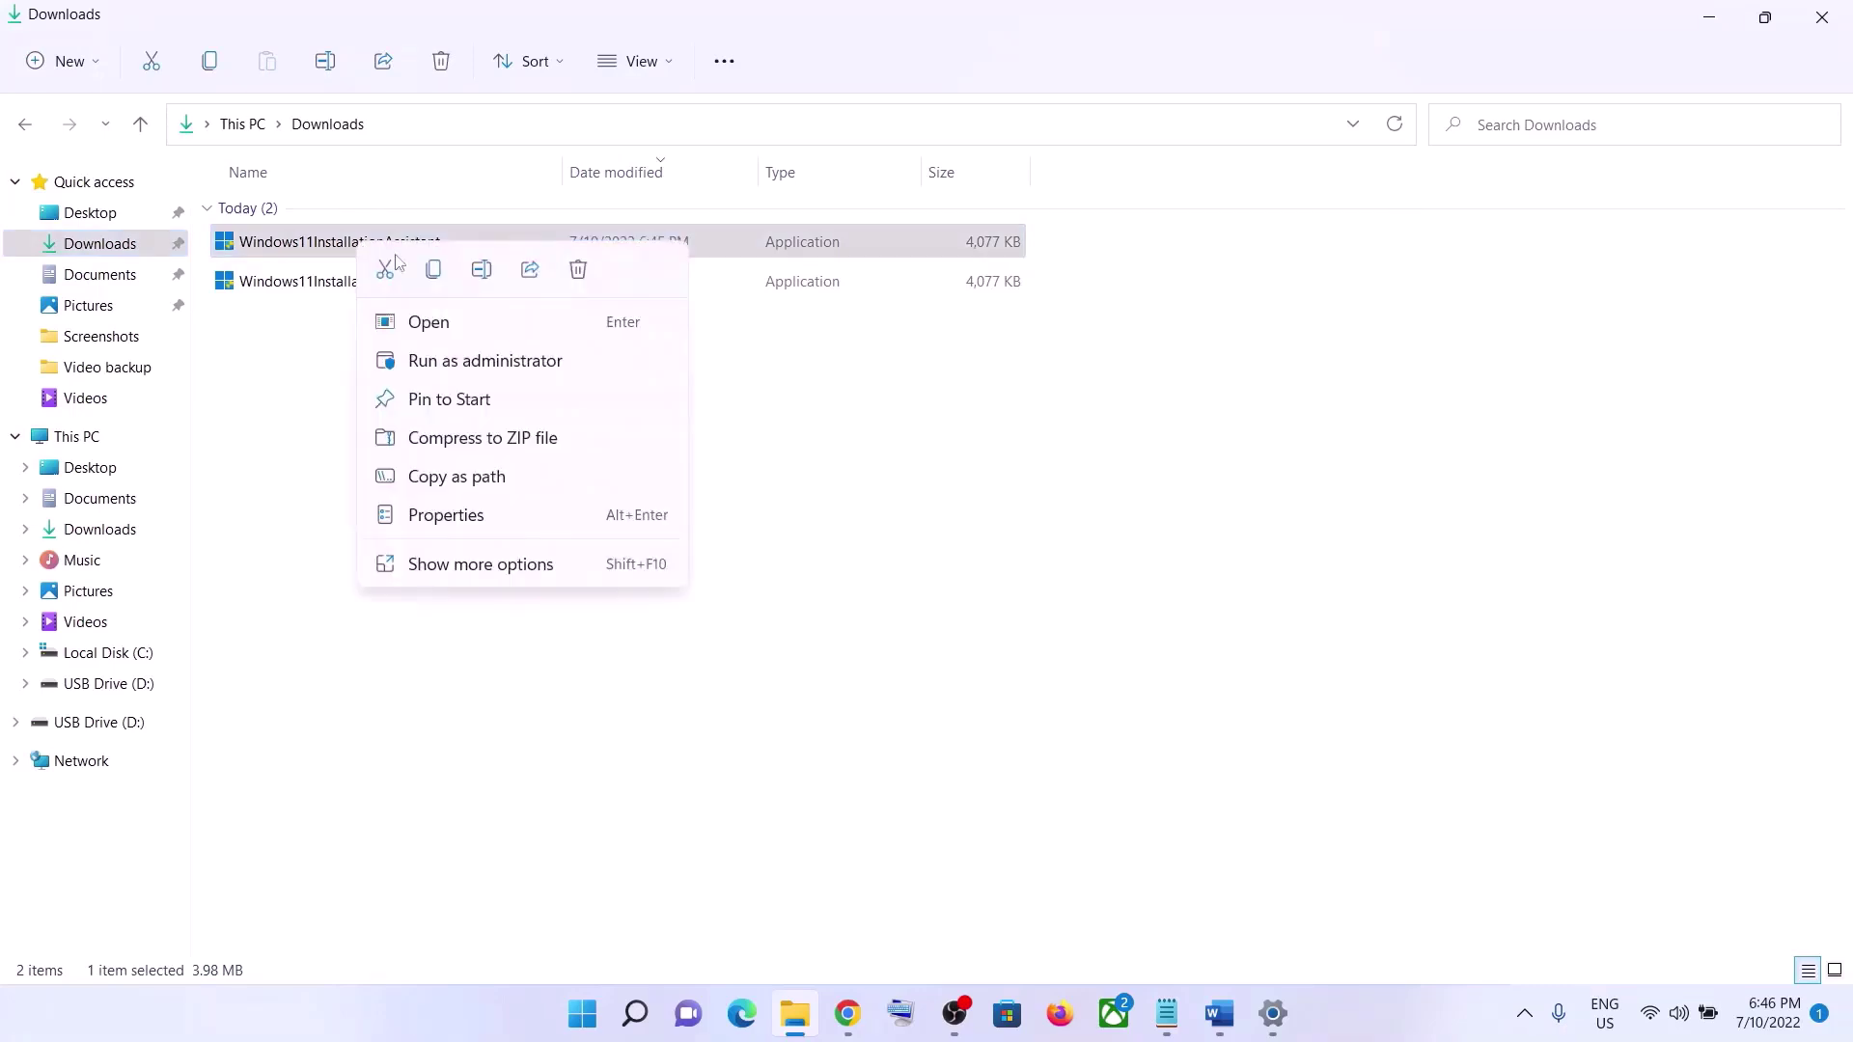
left_click(449, 516)
left_click(621, 326)
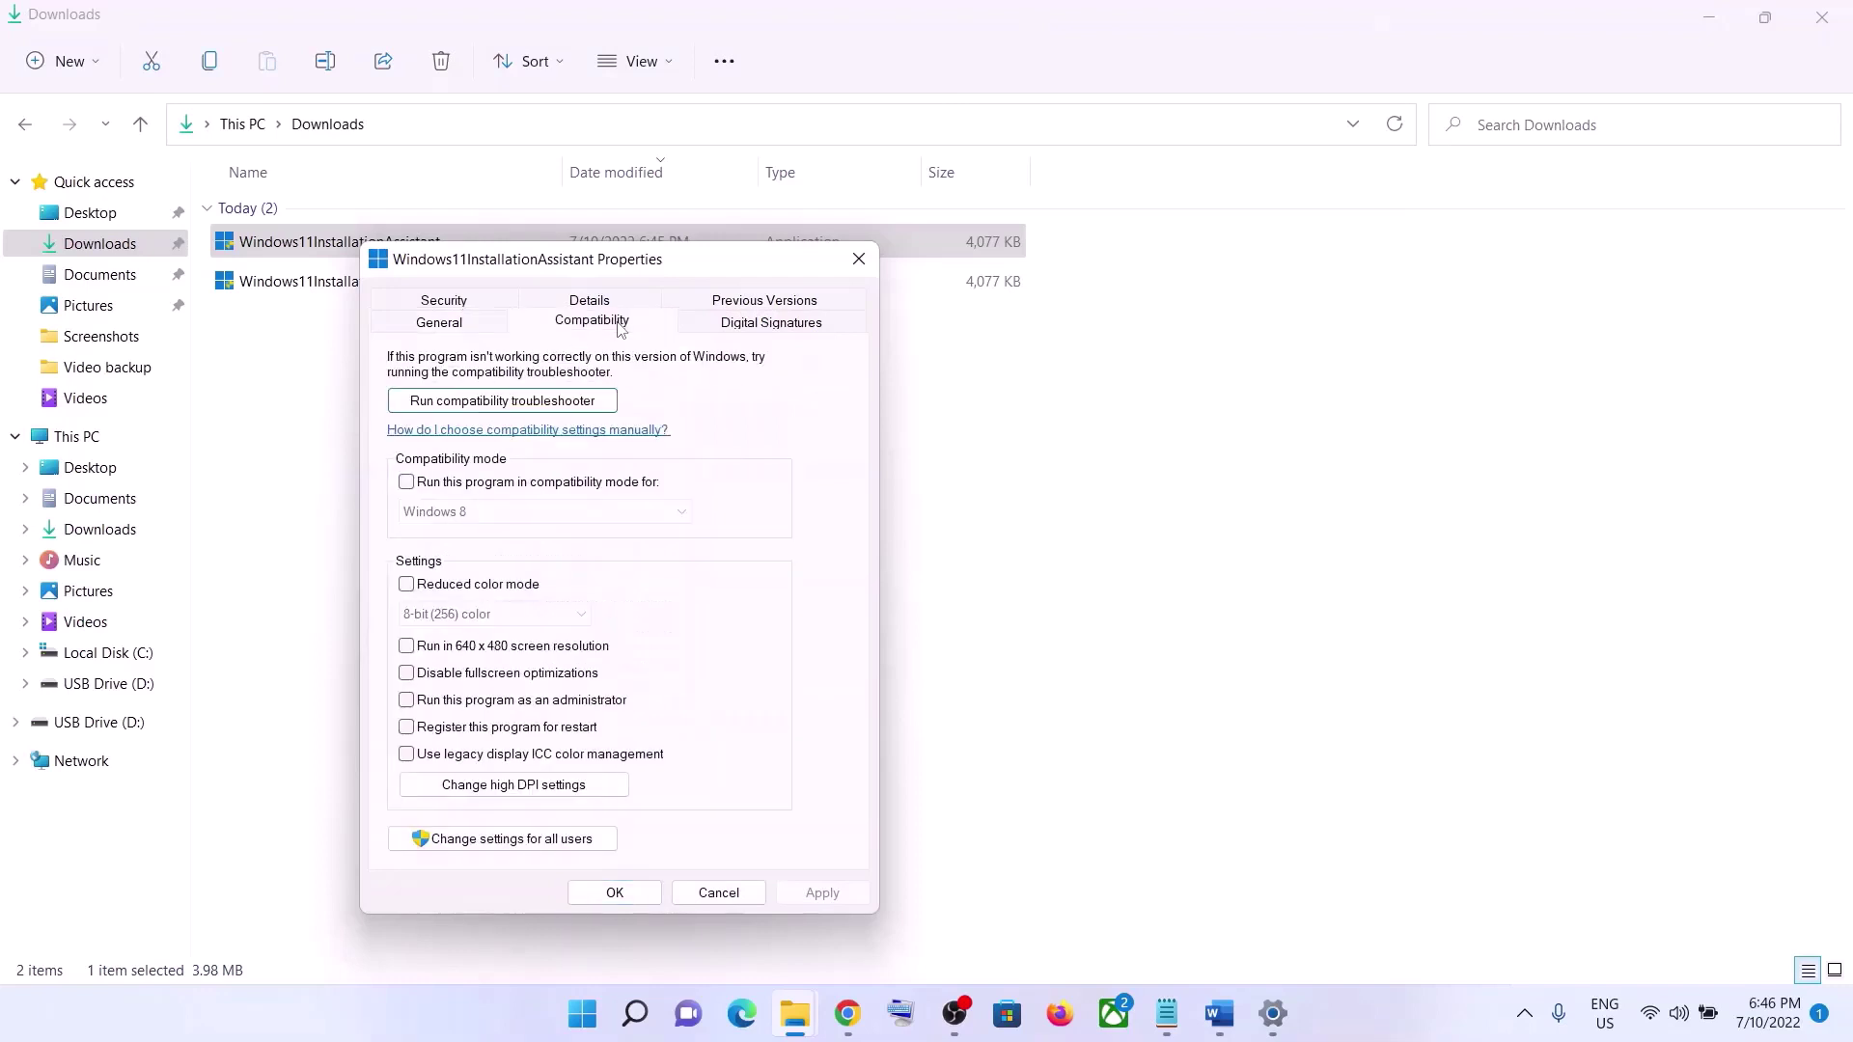
left_click(407, 484)
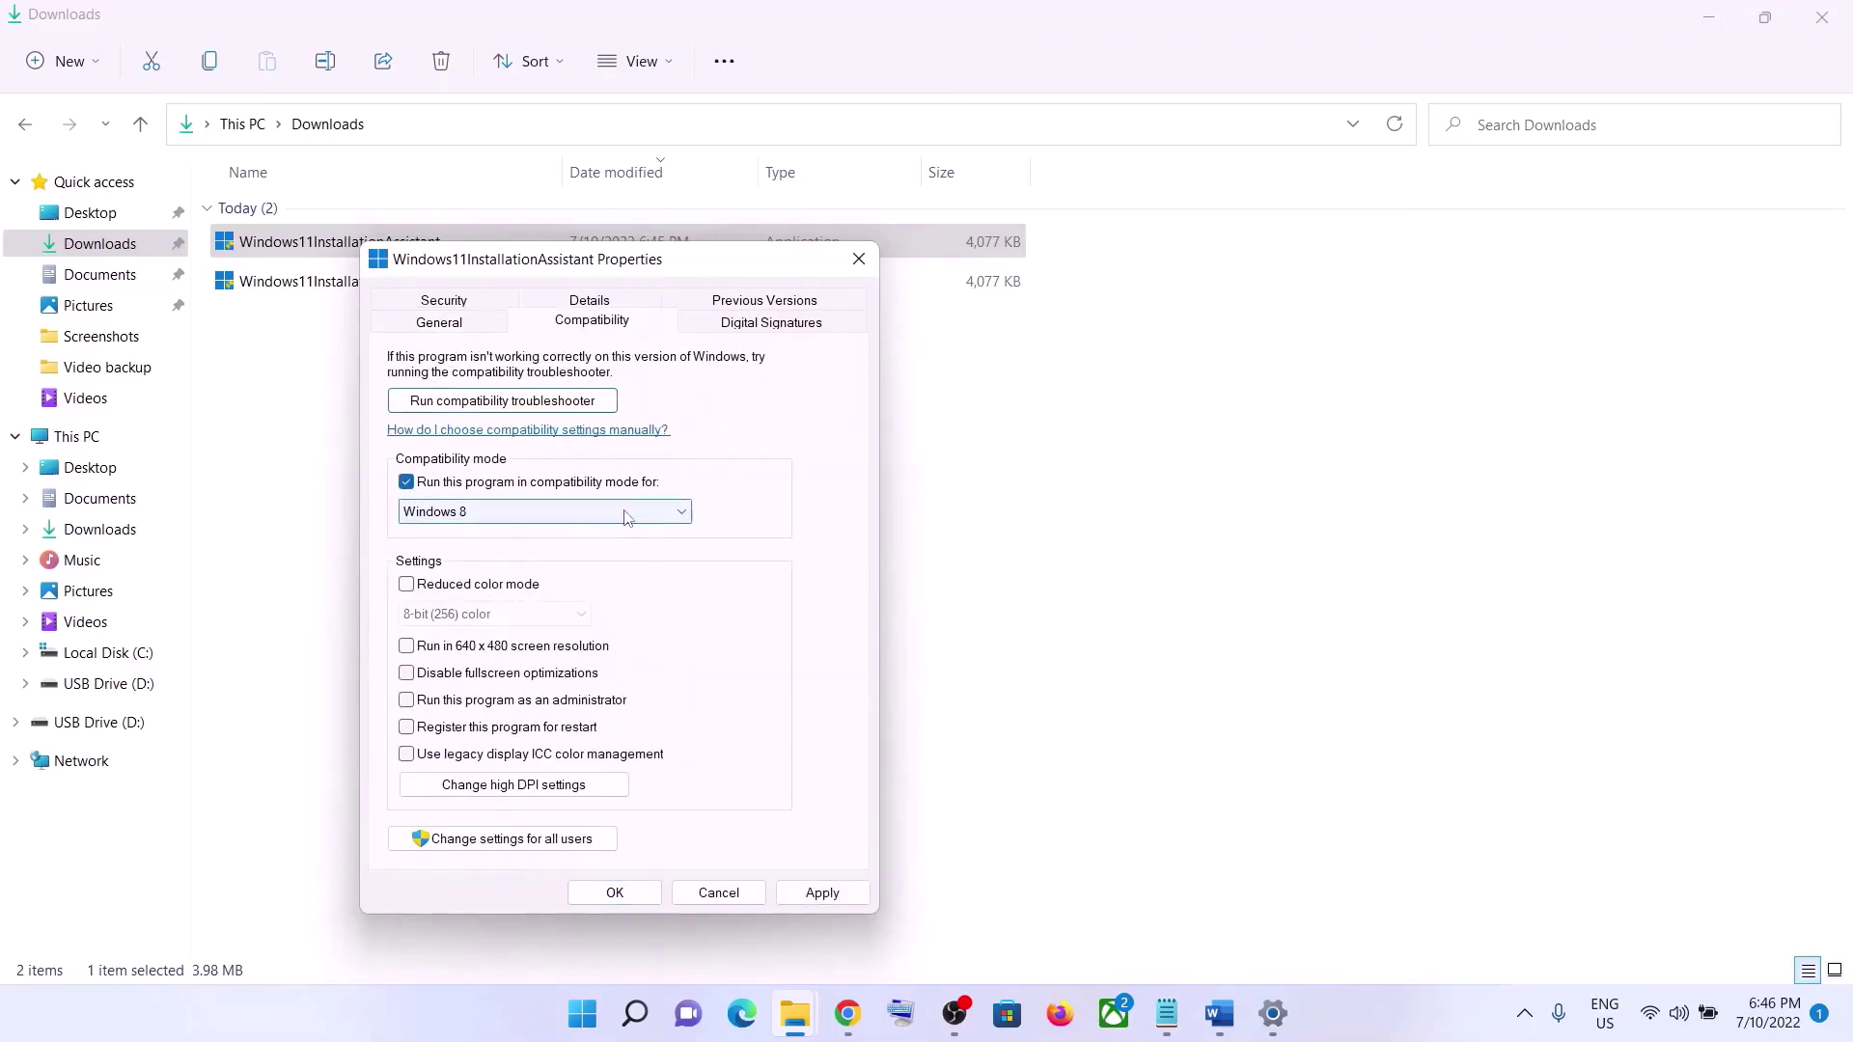
left_click(626, 518)
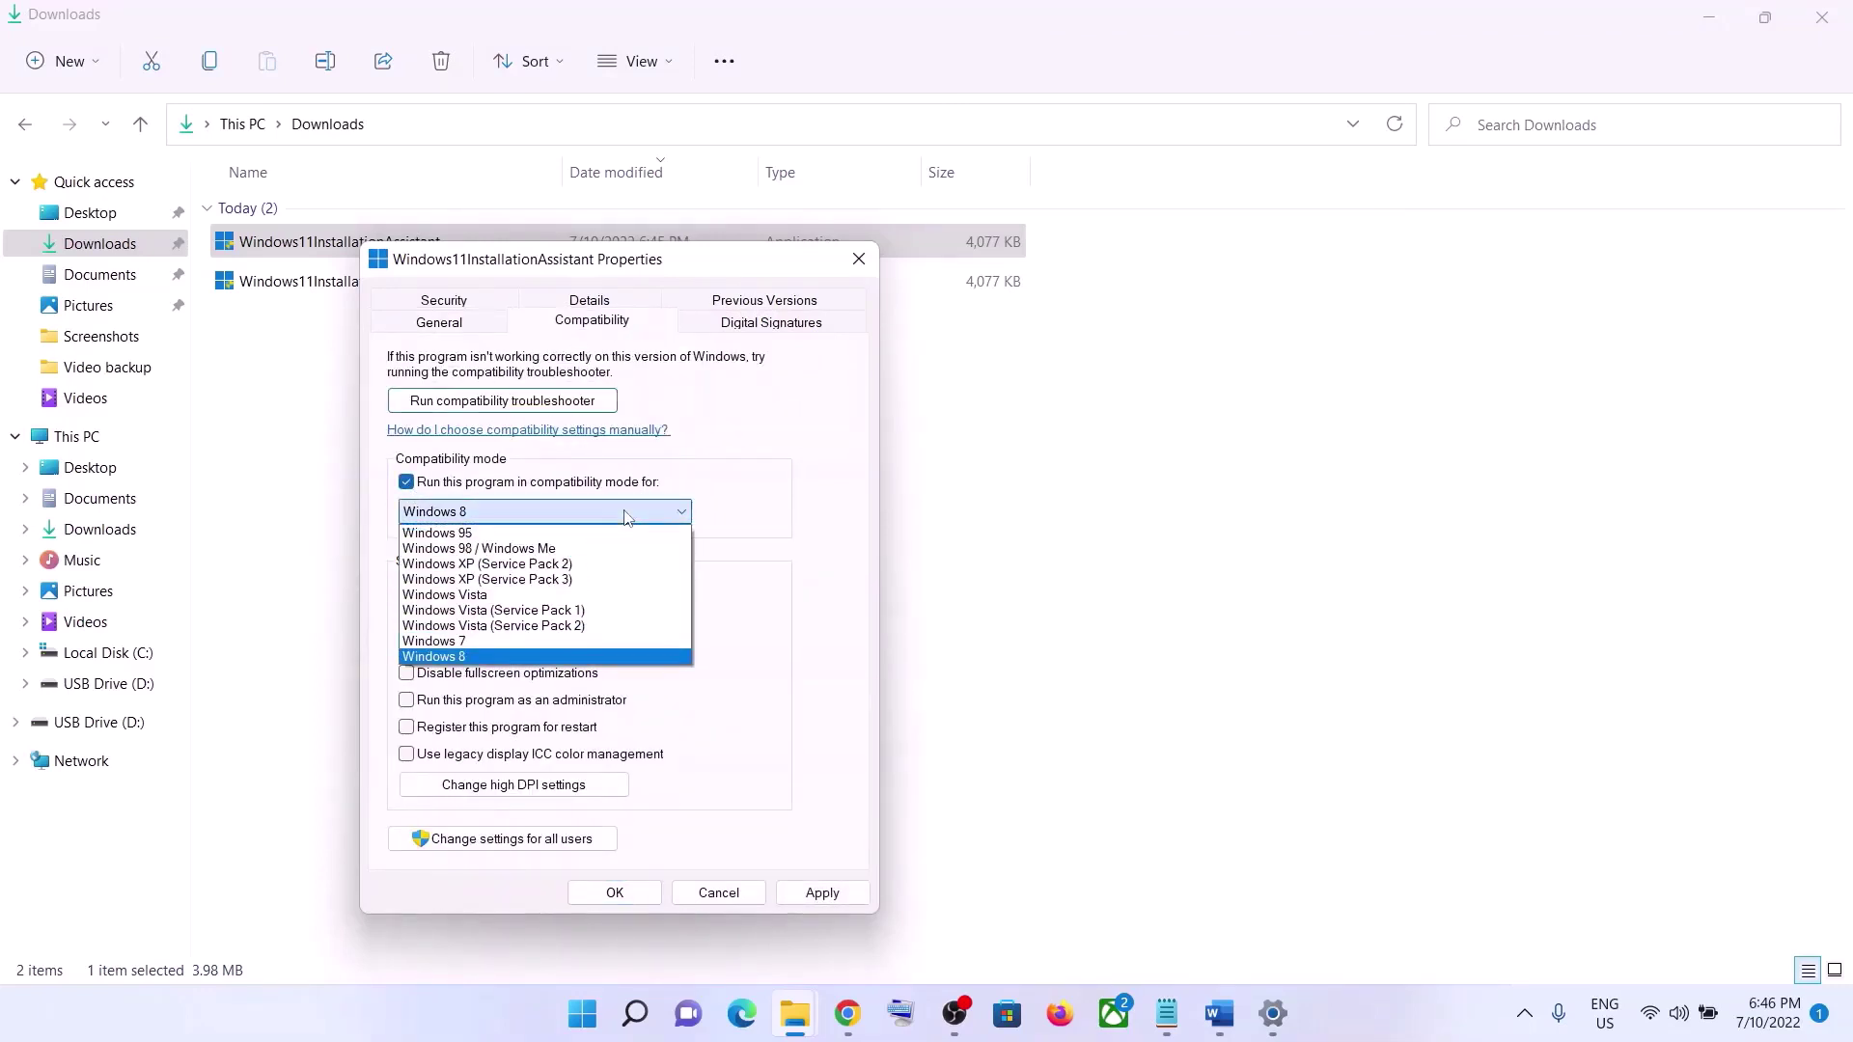
left_click(462, 642)
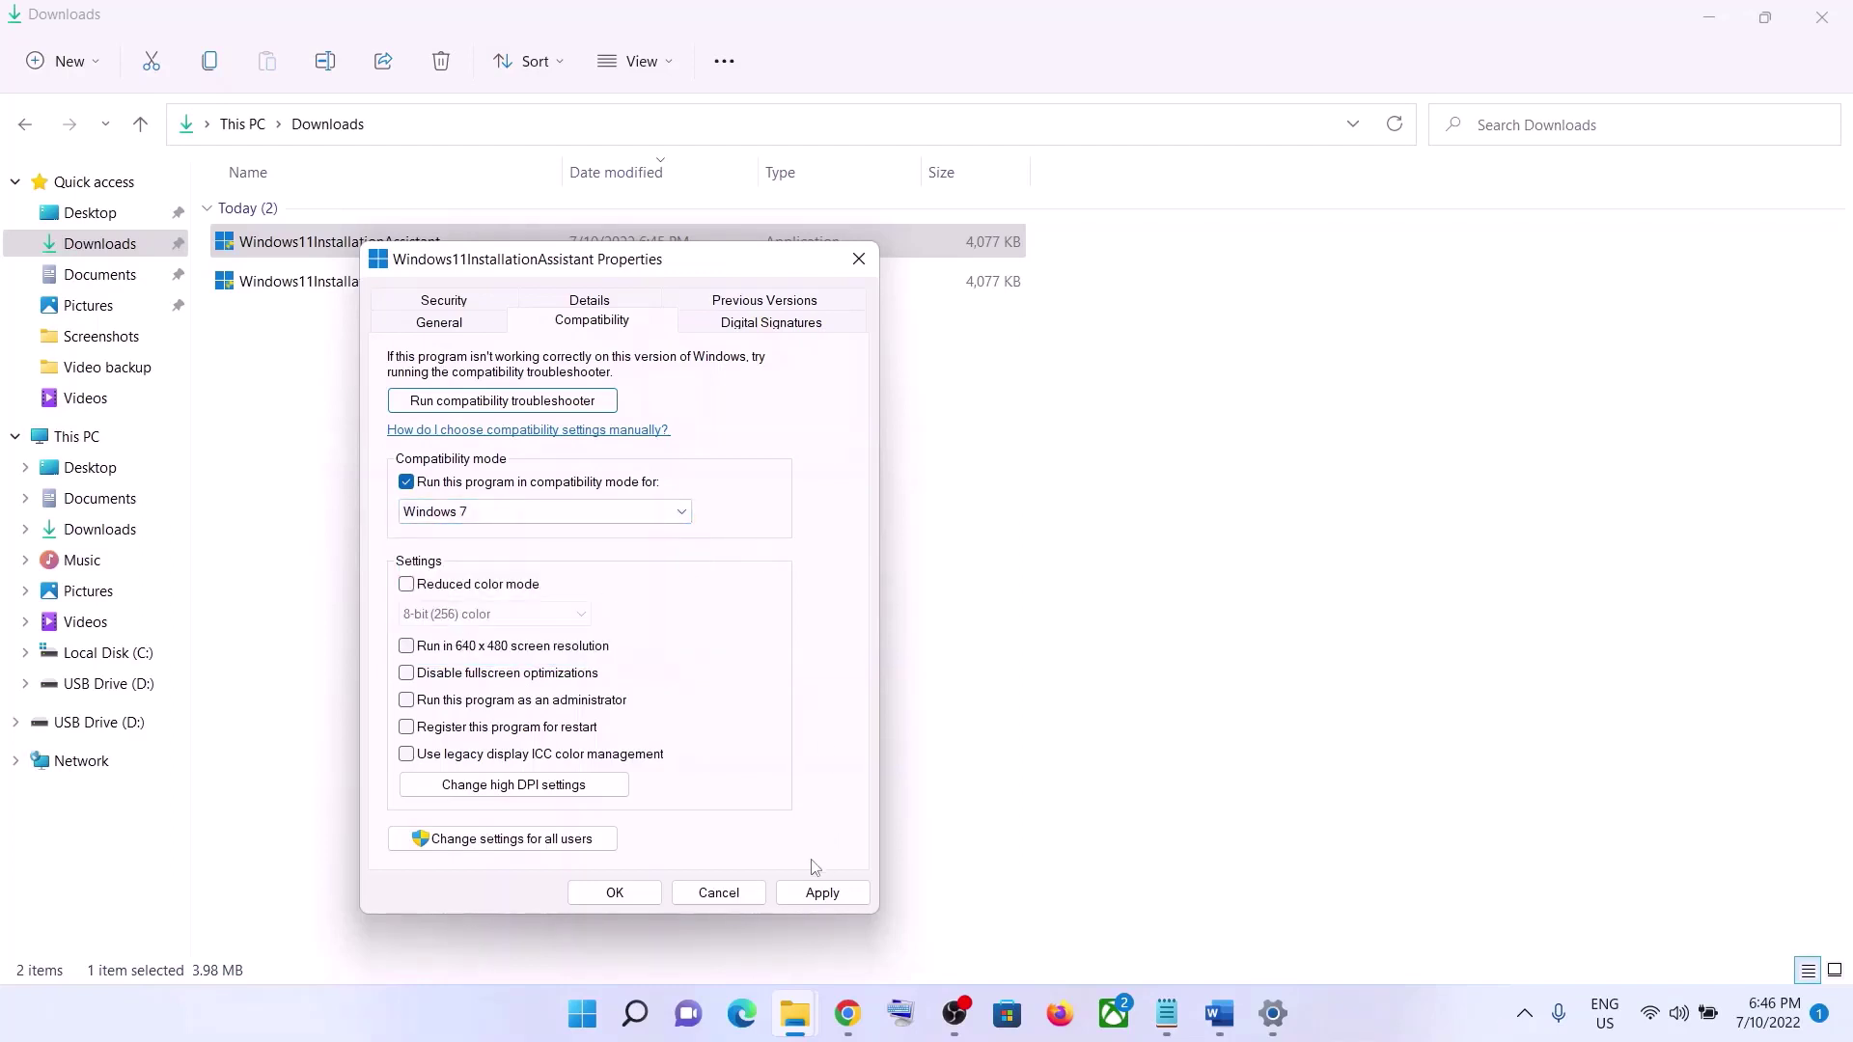
left_click(811, 893)
left_click(655, 893)
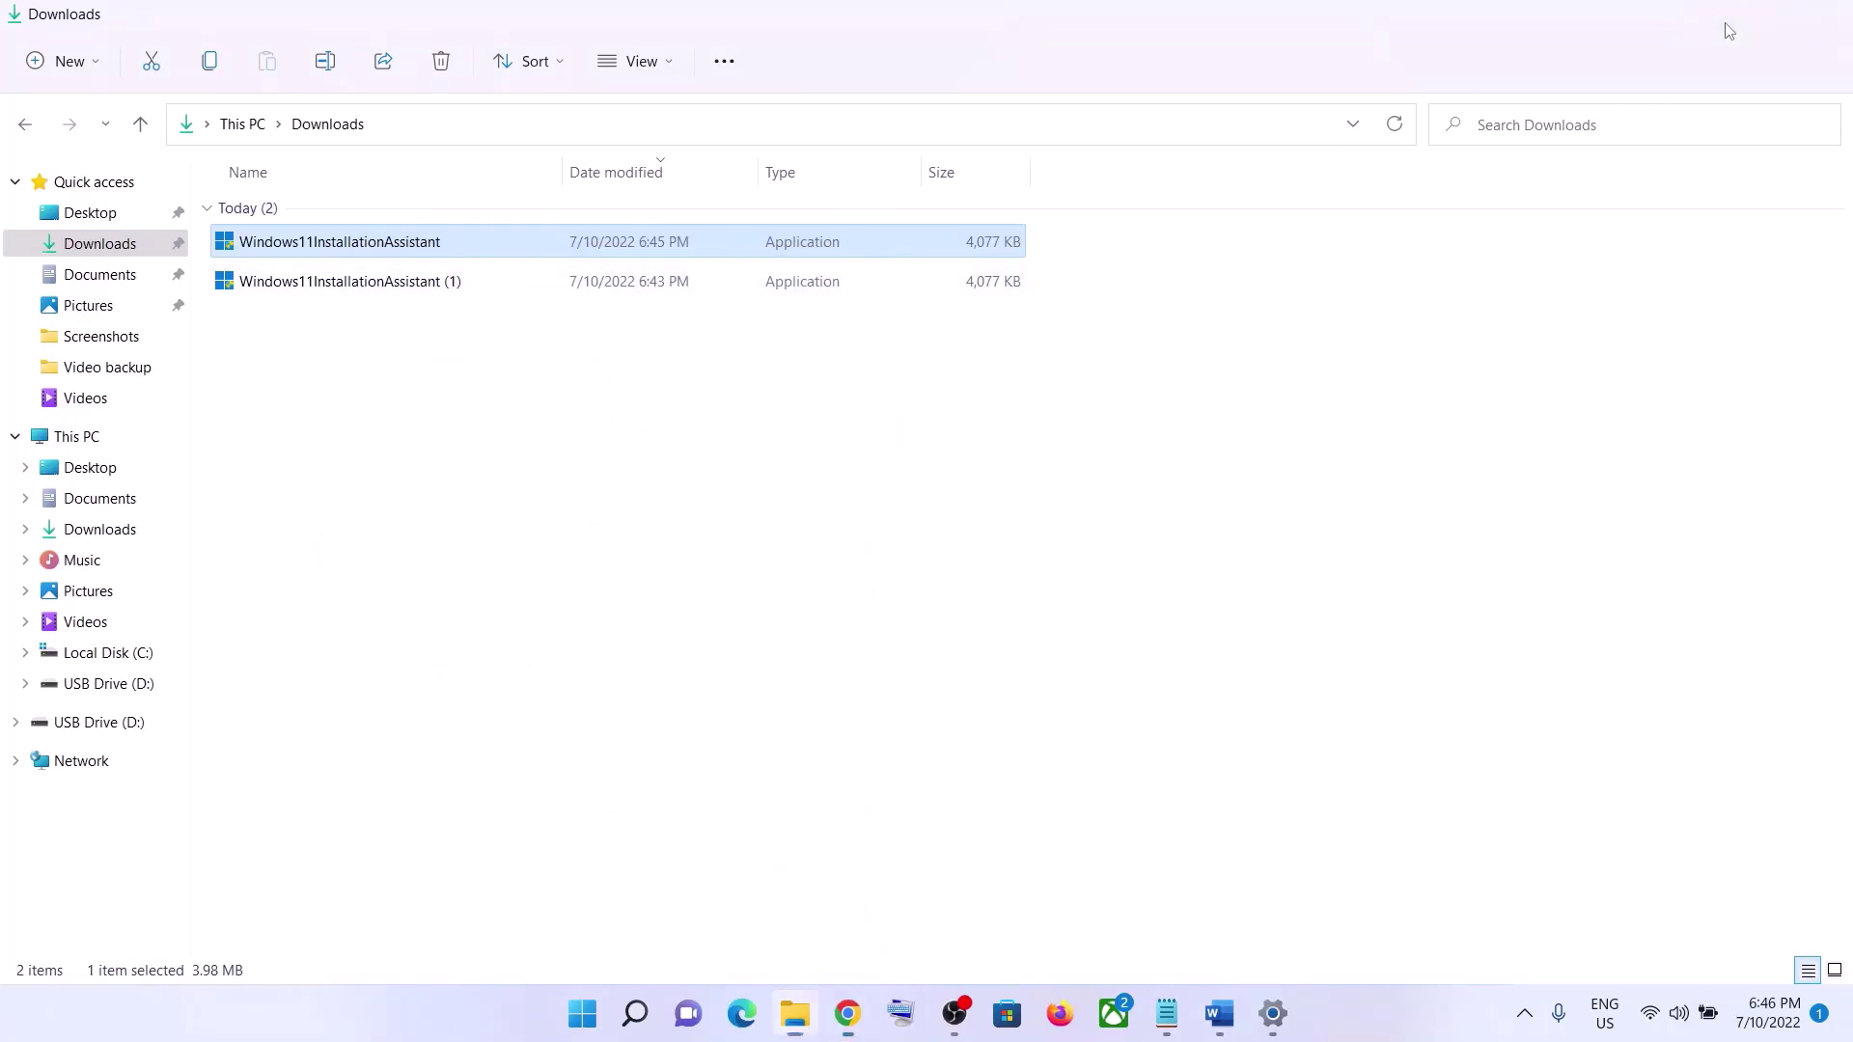
- Select the Step 4 Microsoft Update Catalog link in Word and switch to that Chrome tab
left_click(1724, 23)
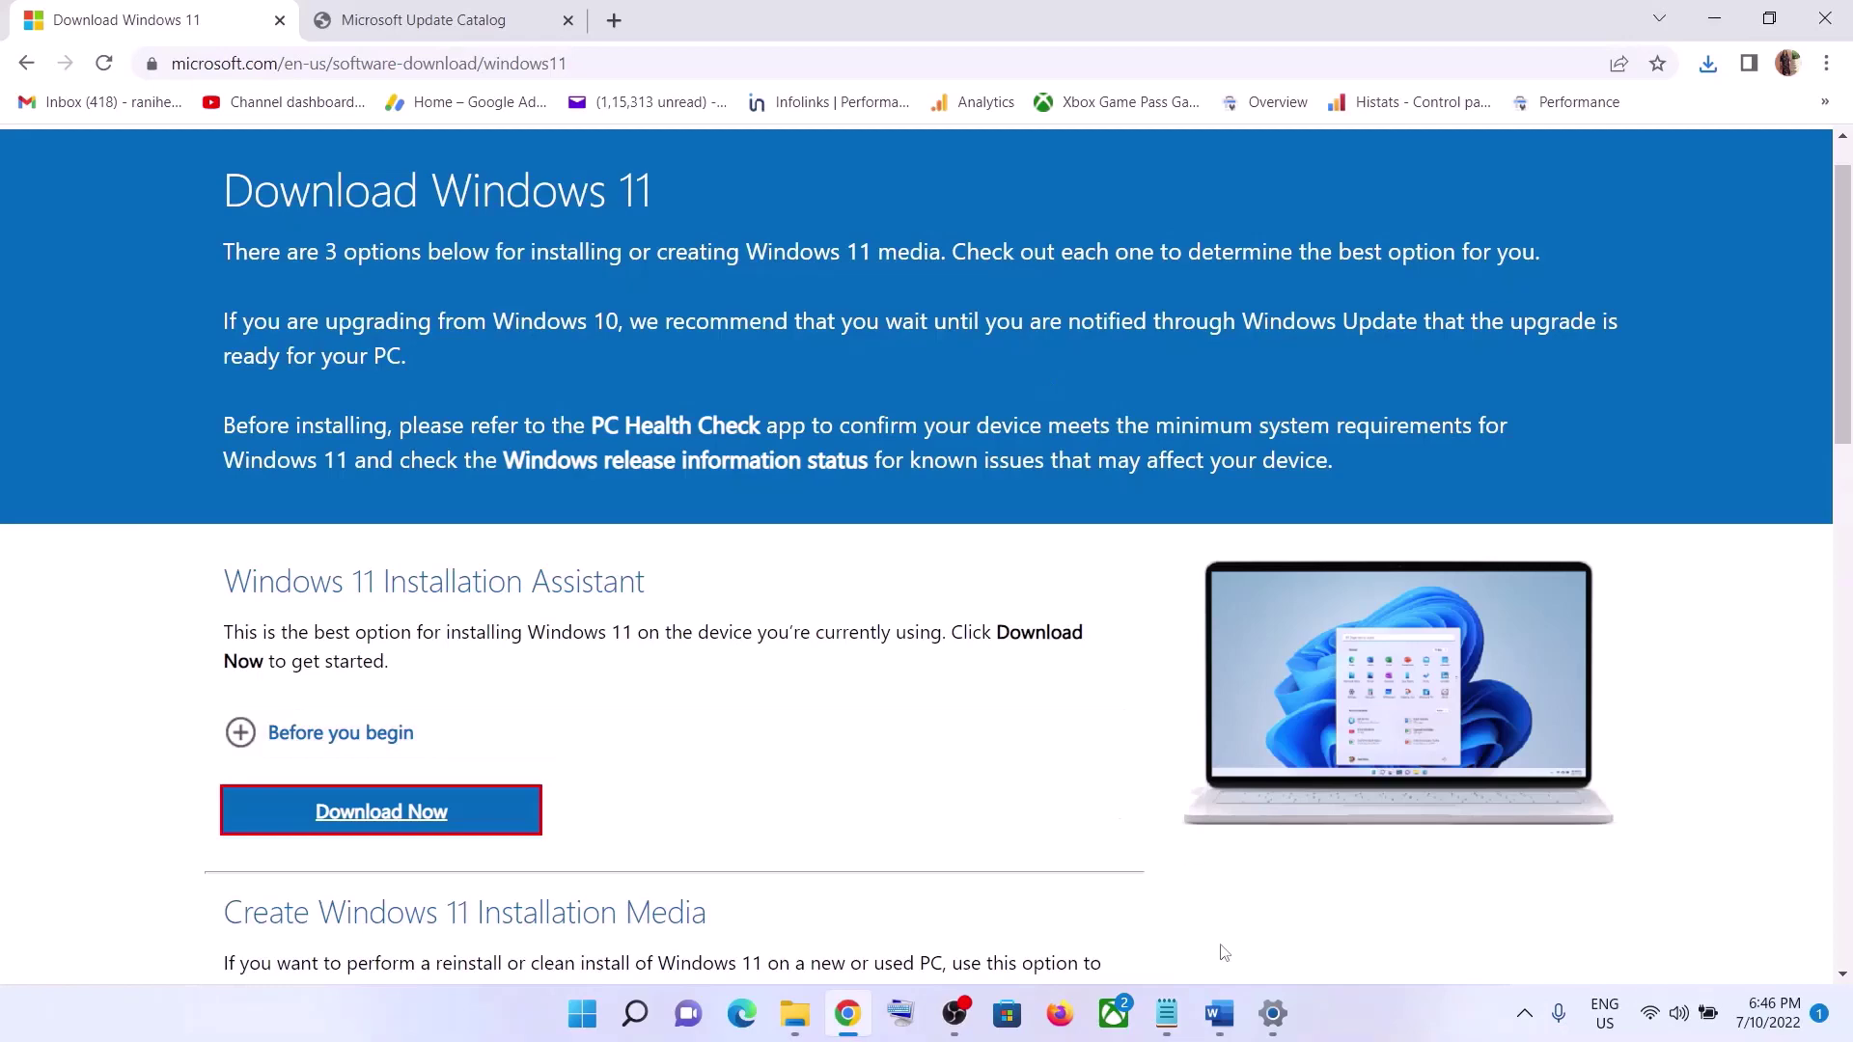
left_click(1212, 1019)
scroll(792, 570, "down", 5)
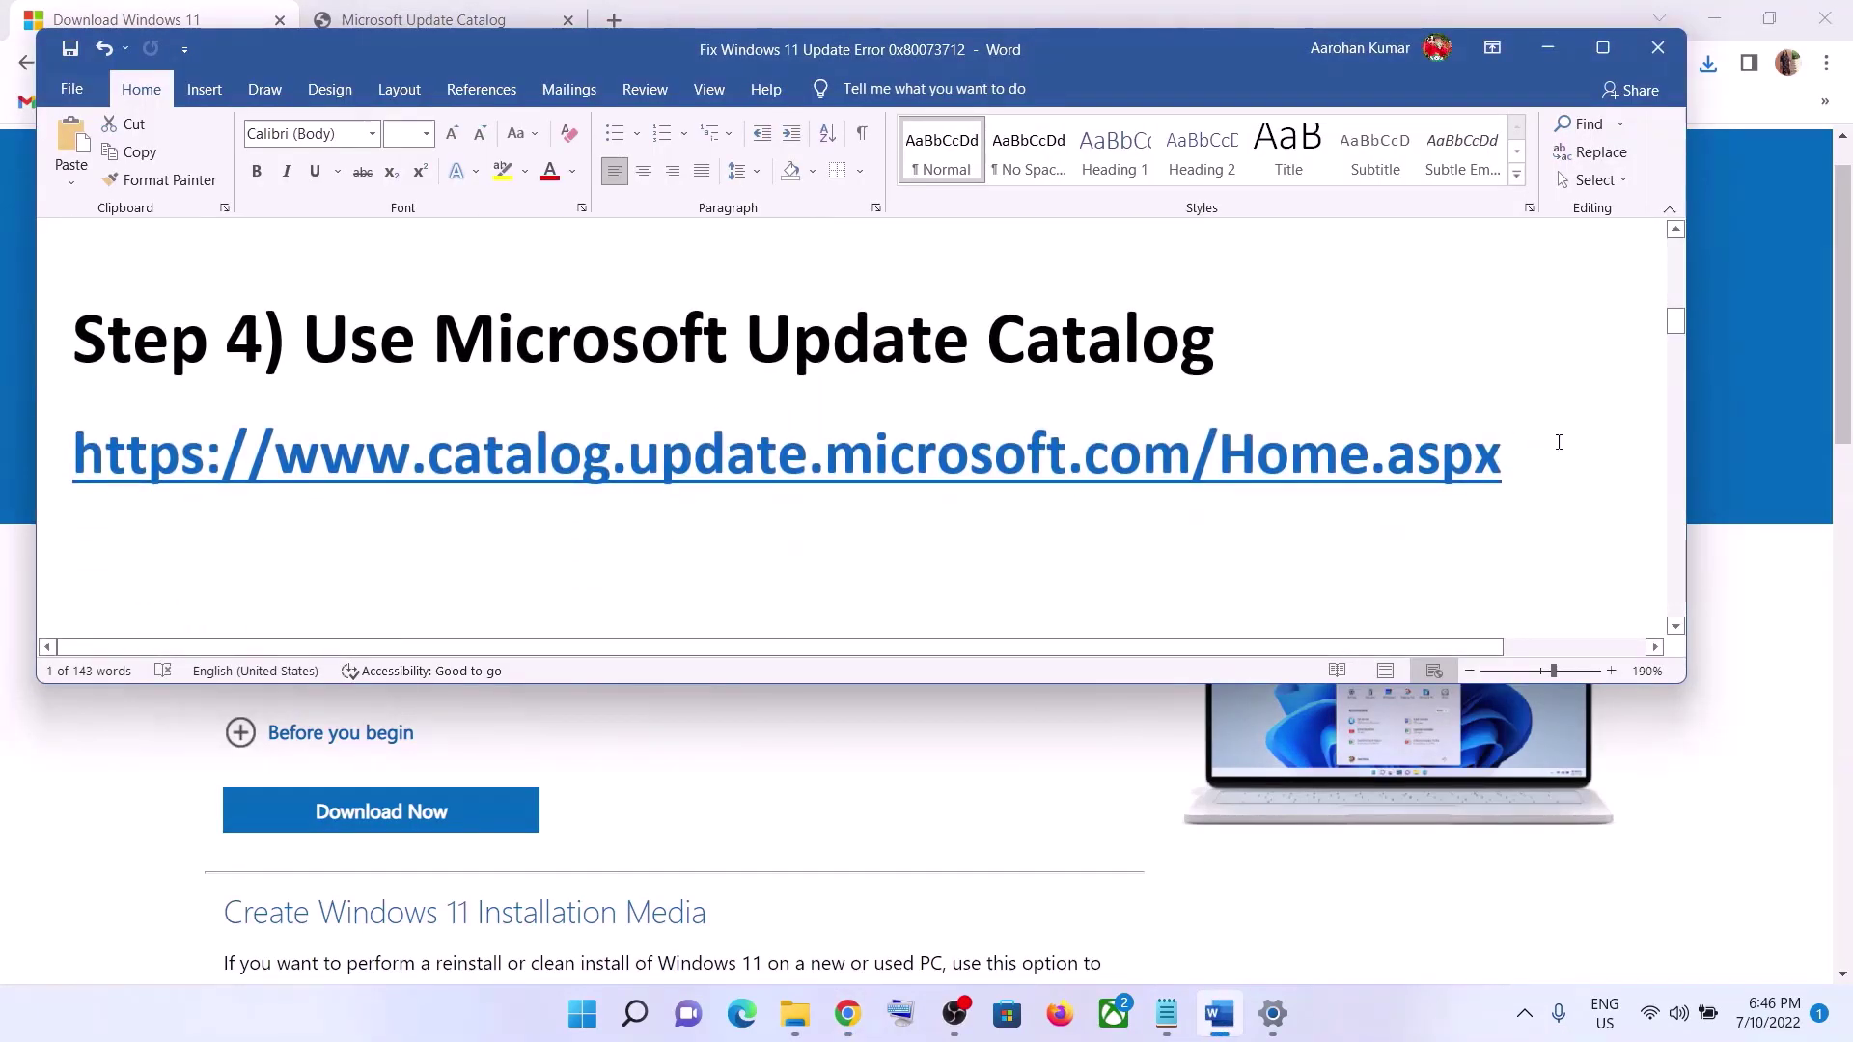
triple_click(1559, 442)
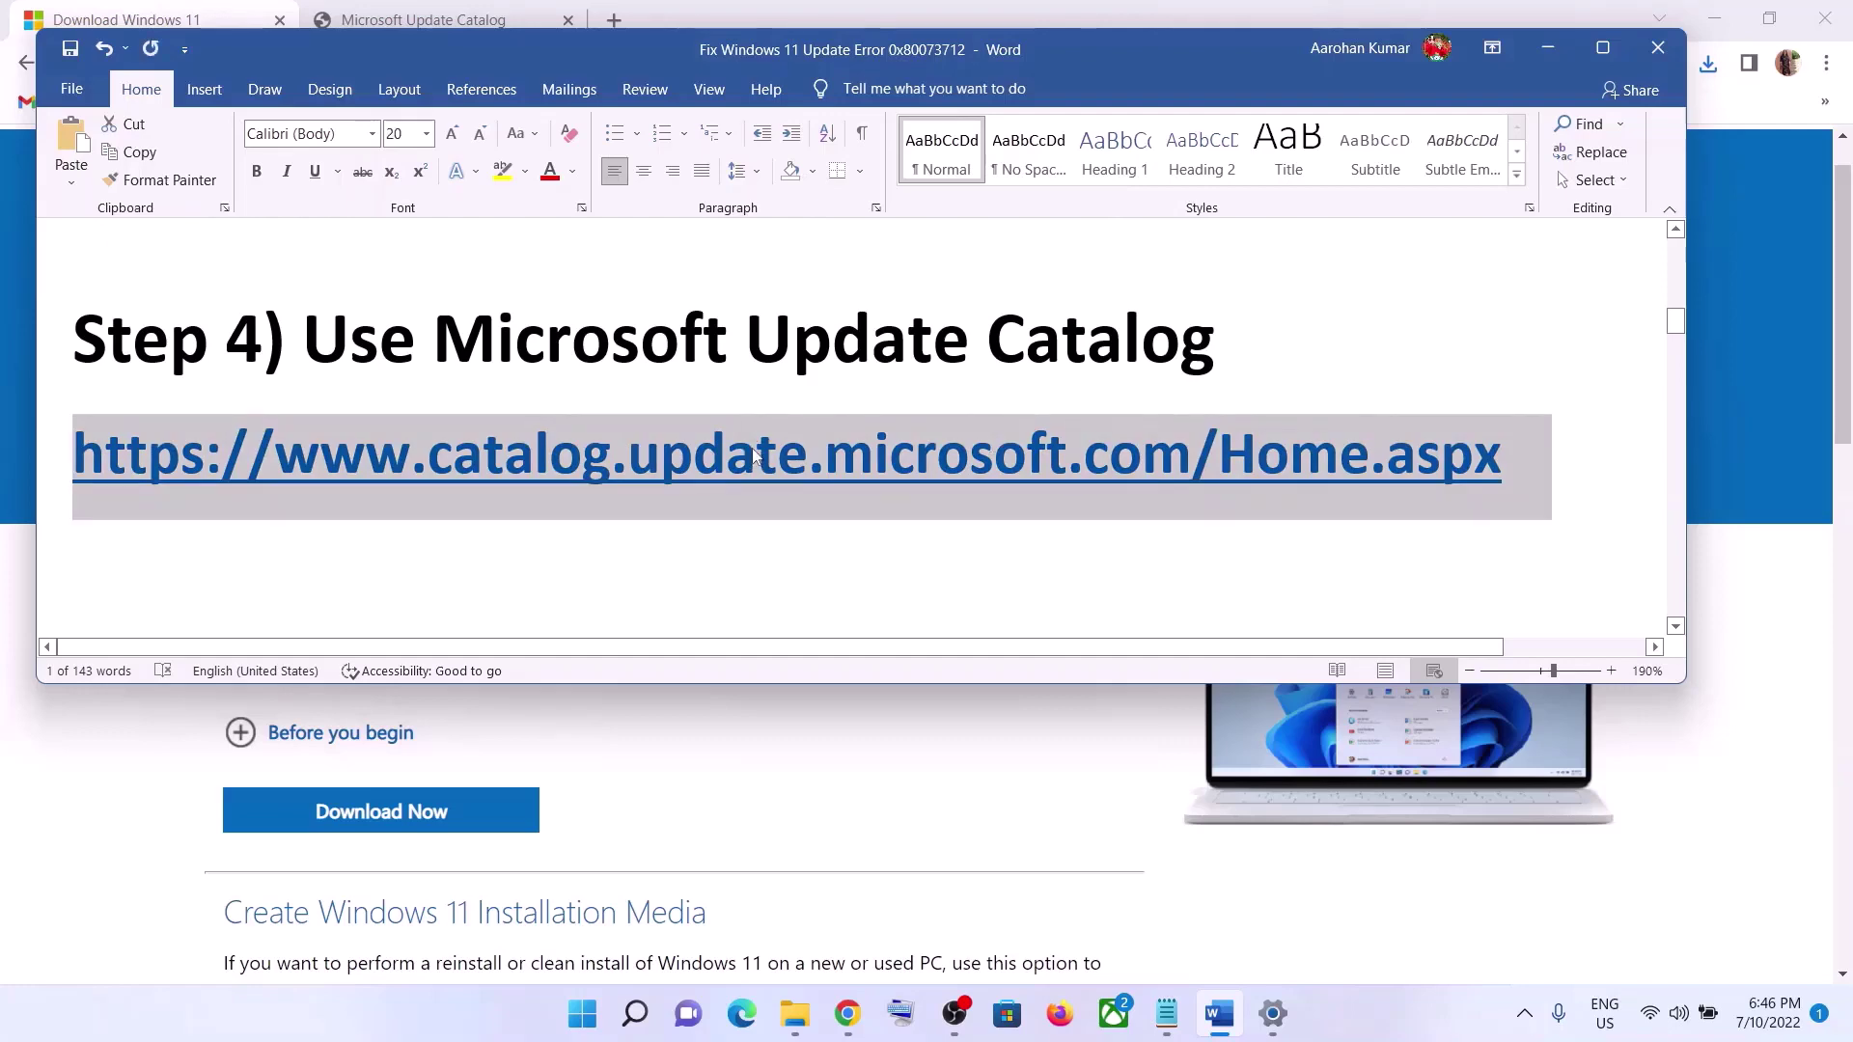
left_click(367, 12)
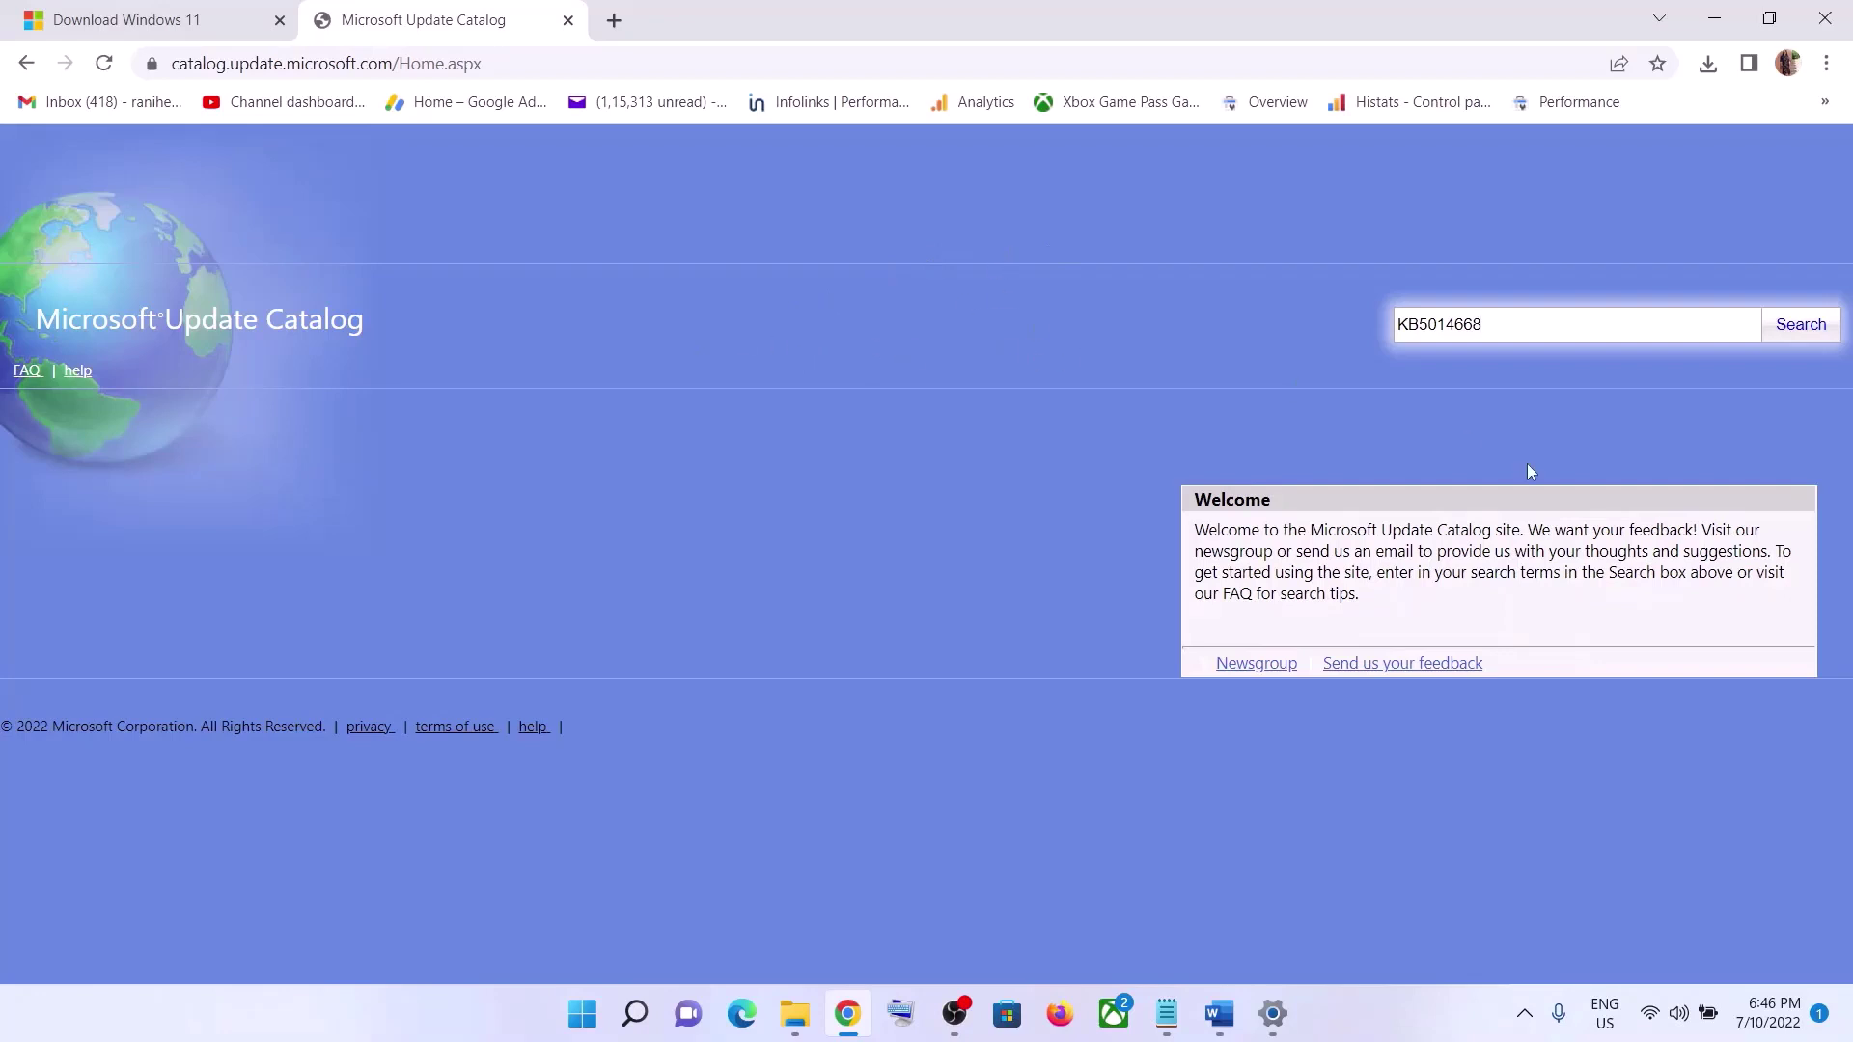
- Search the catalog for KB5014668 to list its x64 and ARM64 2022-06 cumulative update previews
left_click_drag(1517, 320, 1412, 327)
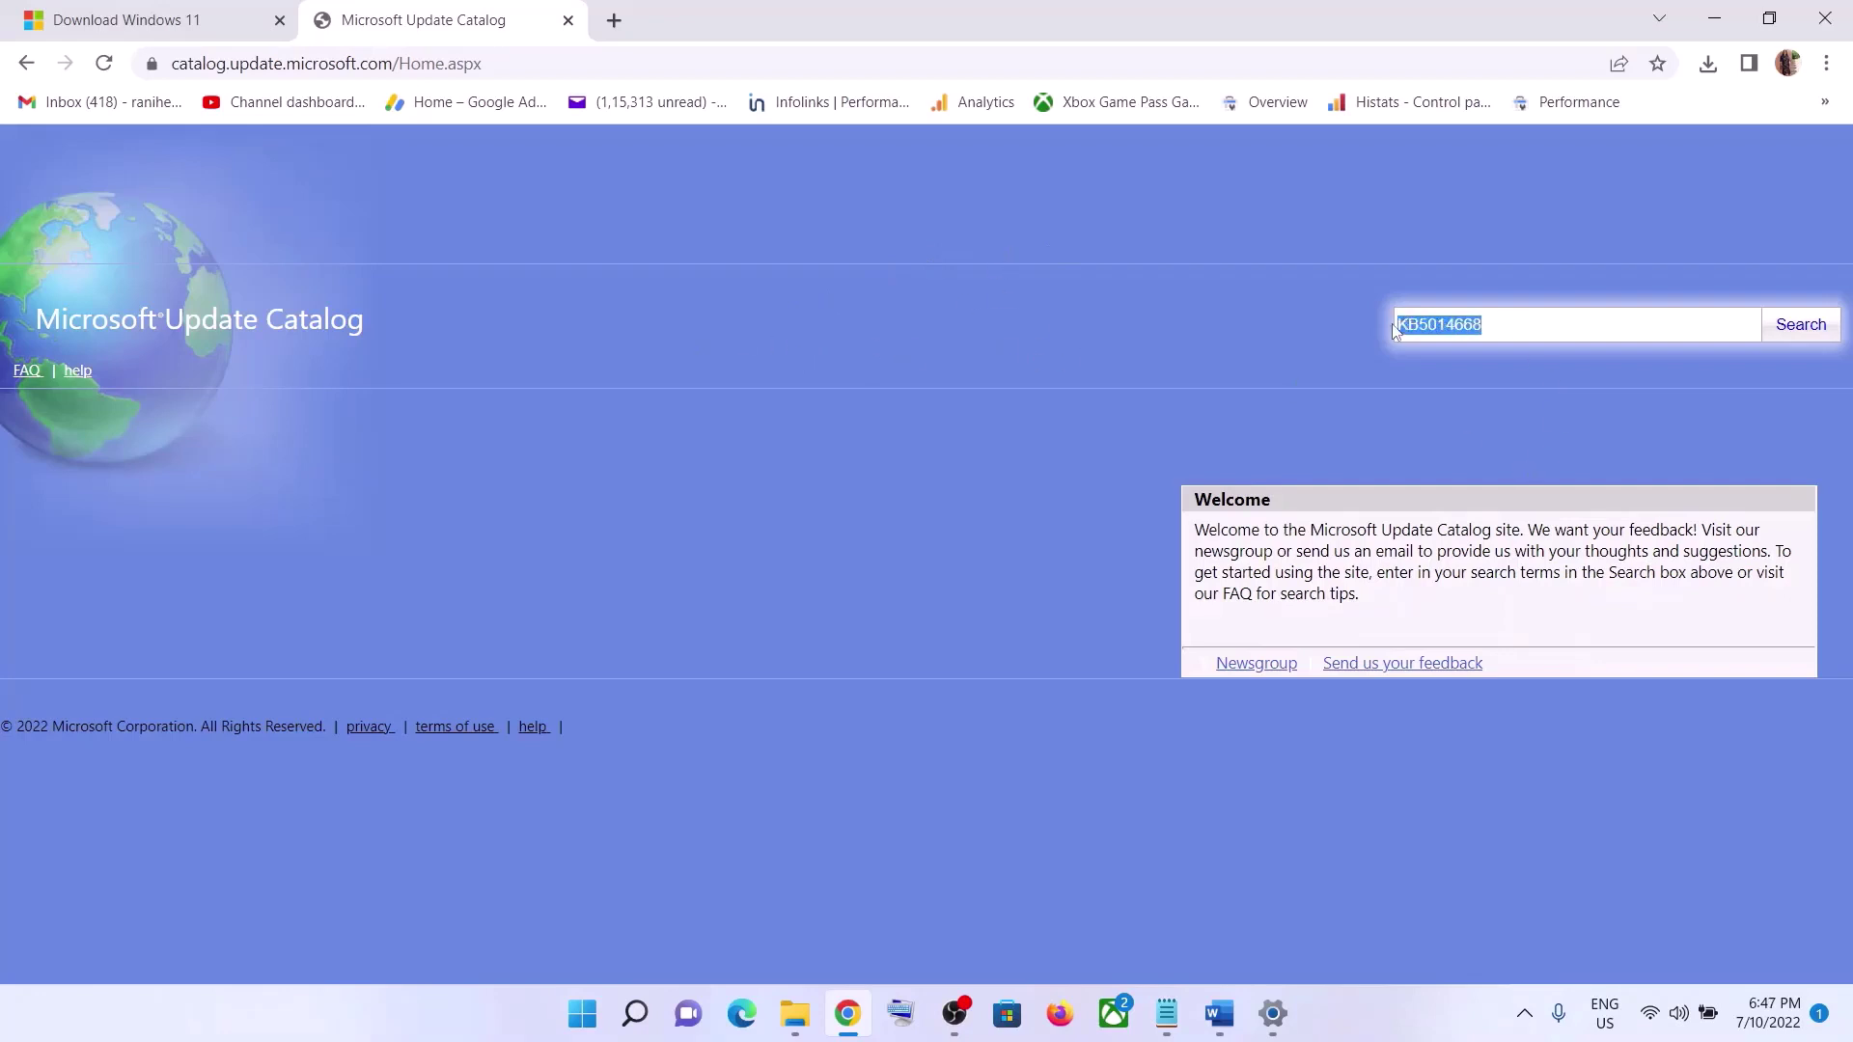
left_click(1510, 321)
left_click_drag(1519, 324, 1406, 322)
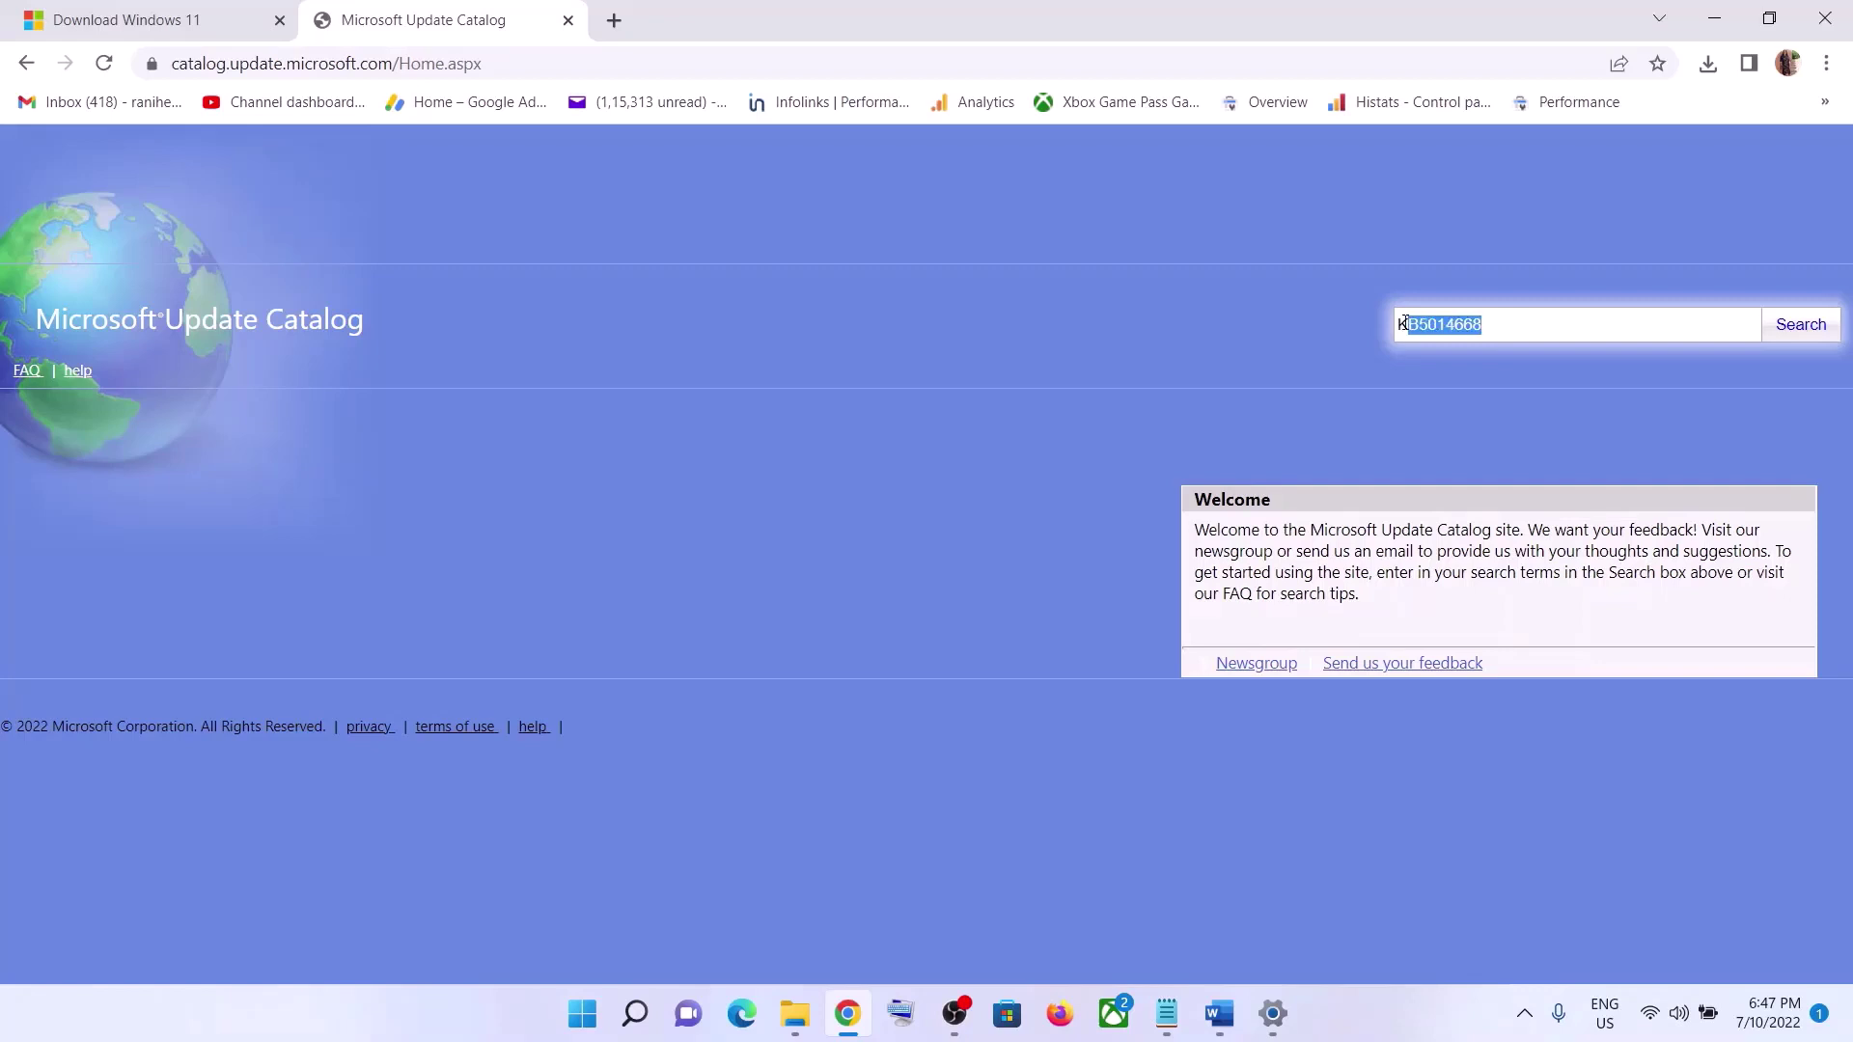
left_click(1518, 329)
left_click_drag(1534, 326, 1399, 323)
left_click(1503, 327)
left_click_drag(1479, 330, 1412, 327)
left_click(1798, 327)
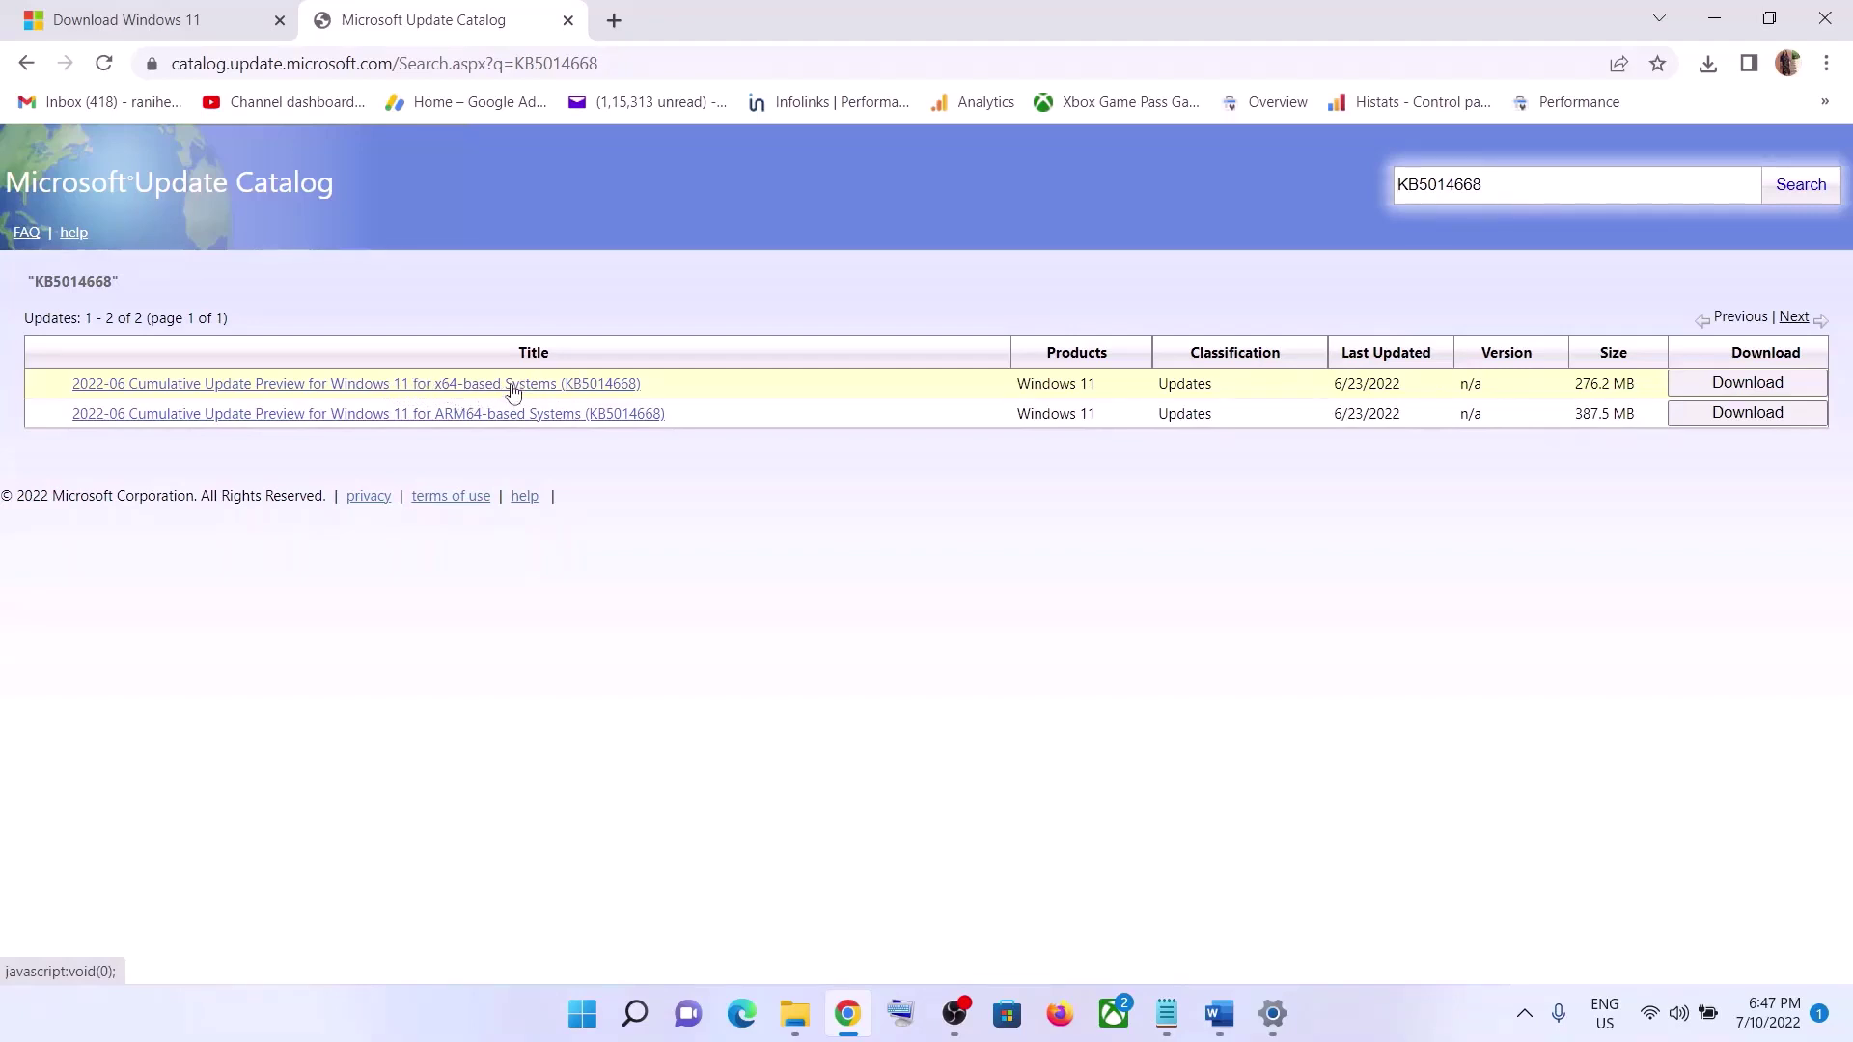
- Check System > About in Settings to confirm a 64-bit, x64-based system, then minimize Settings
left_click(585, 1011)
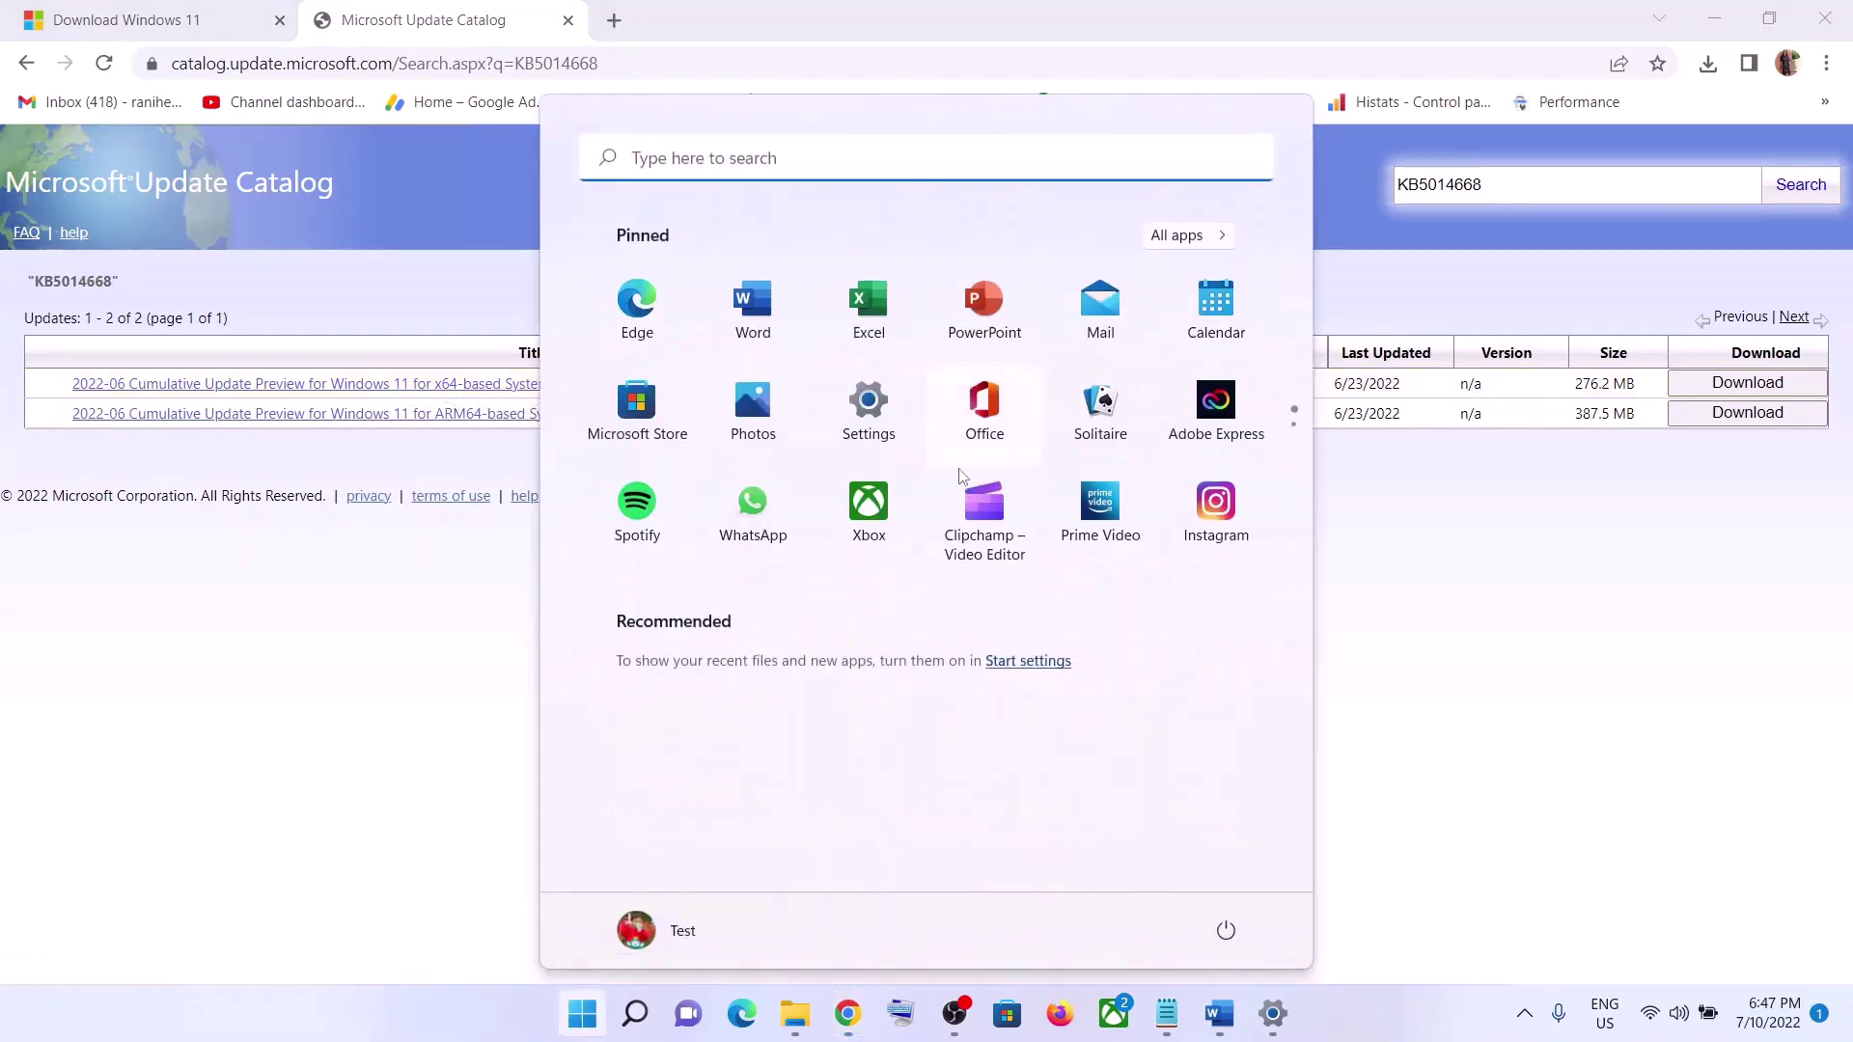
left_click(867, 406)
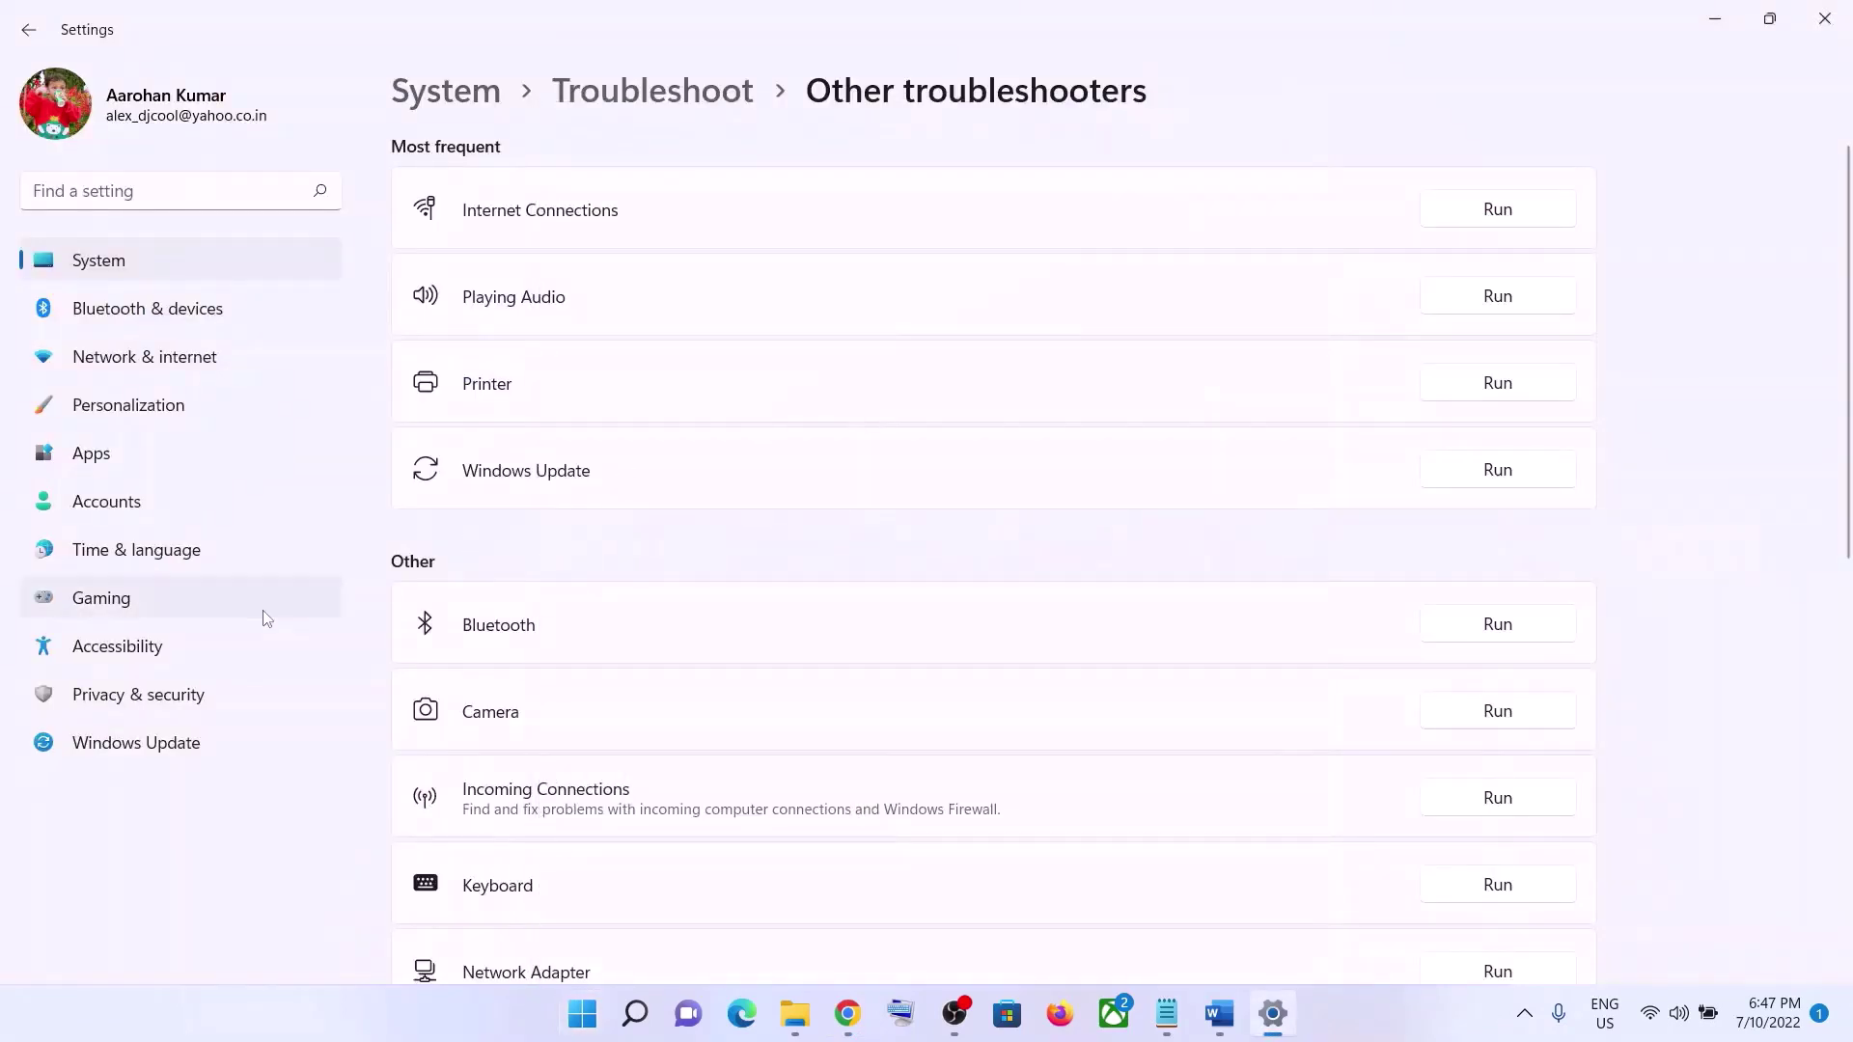
left_click(166, 268)
scroll(770, 525, "down", 10)
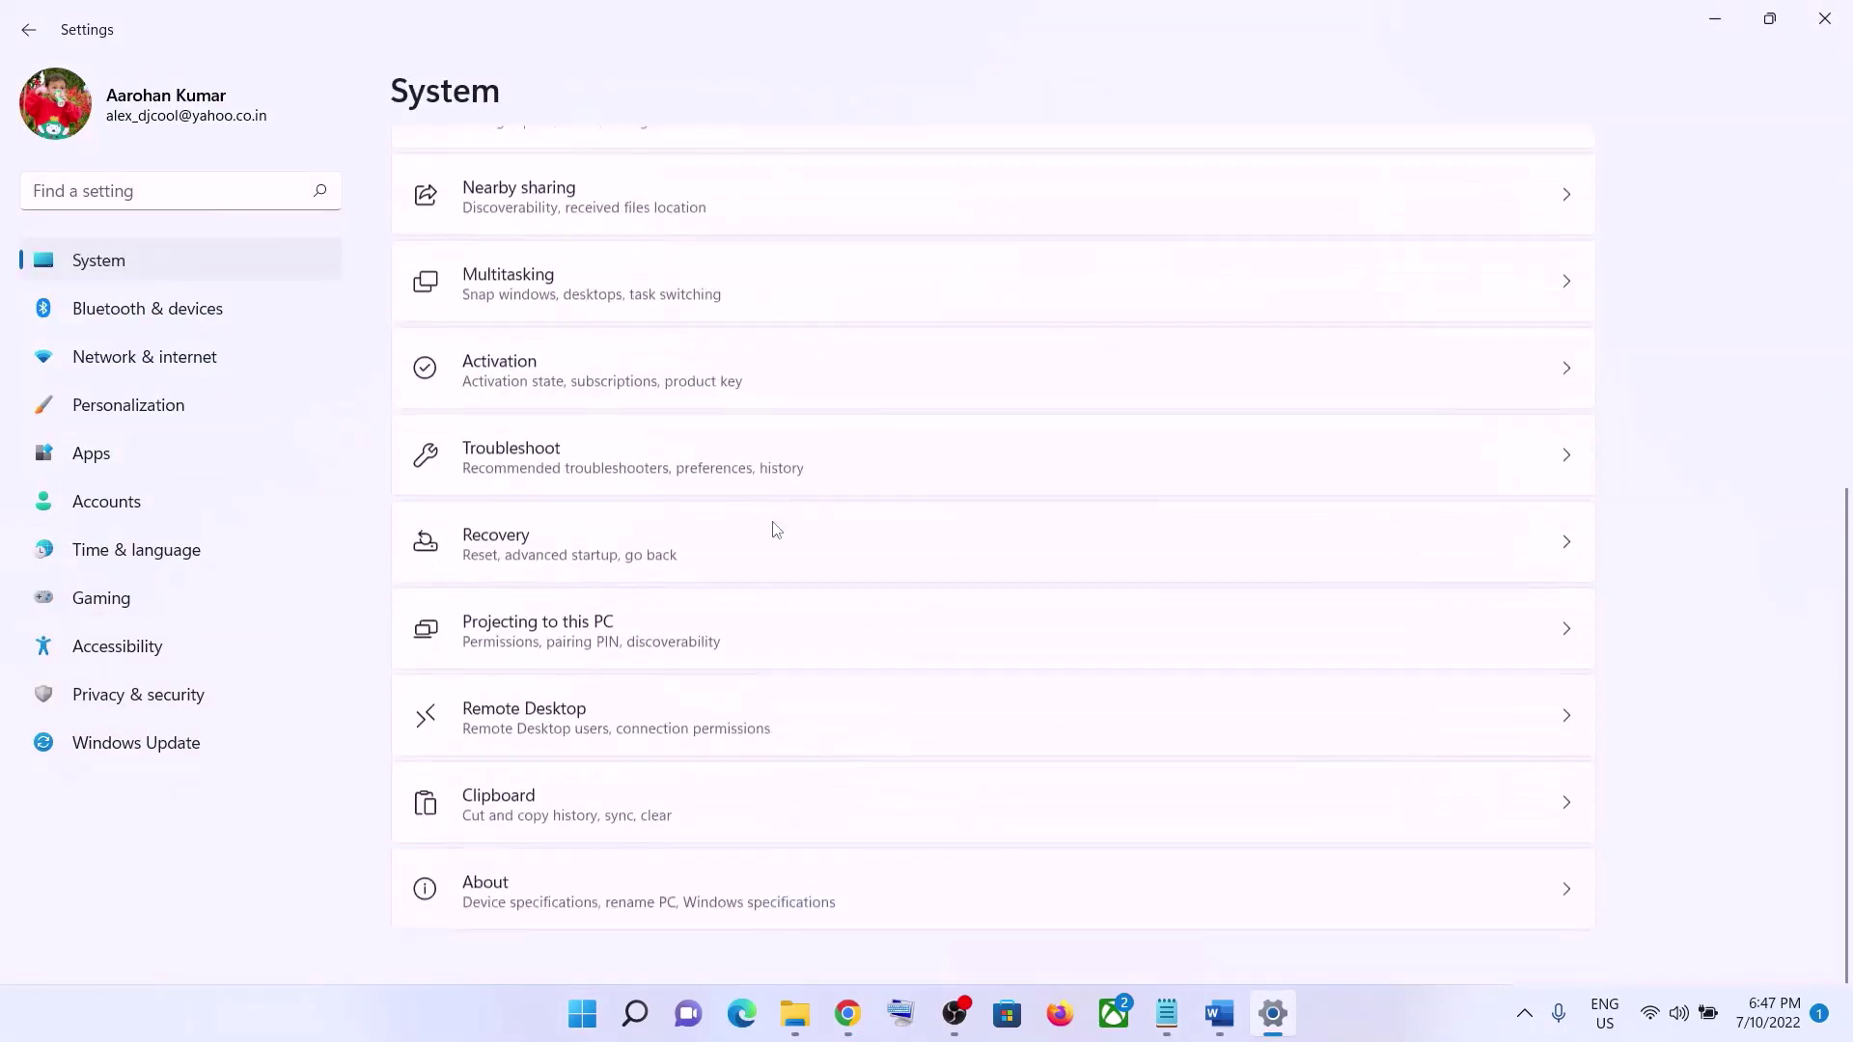
left_click(571, 915)
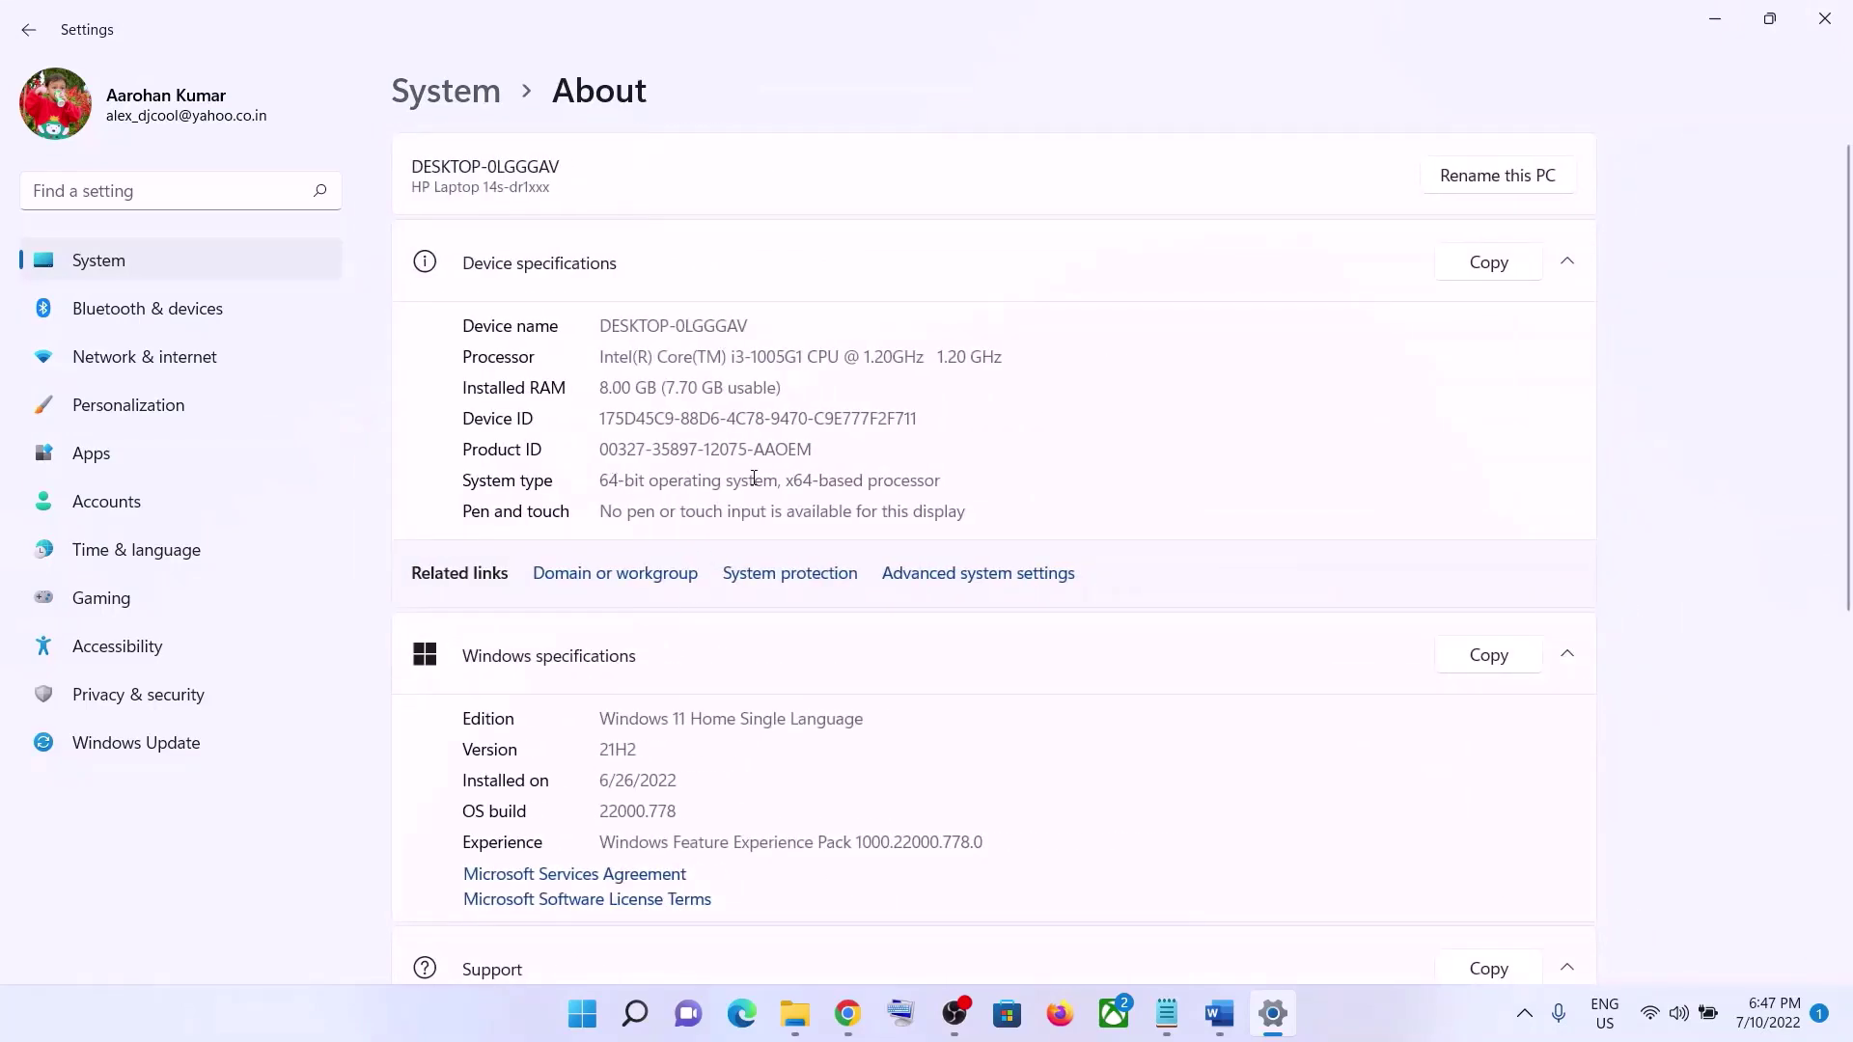
left_click(1715, 18)
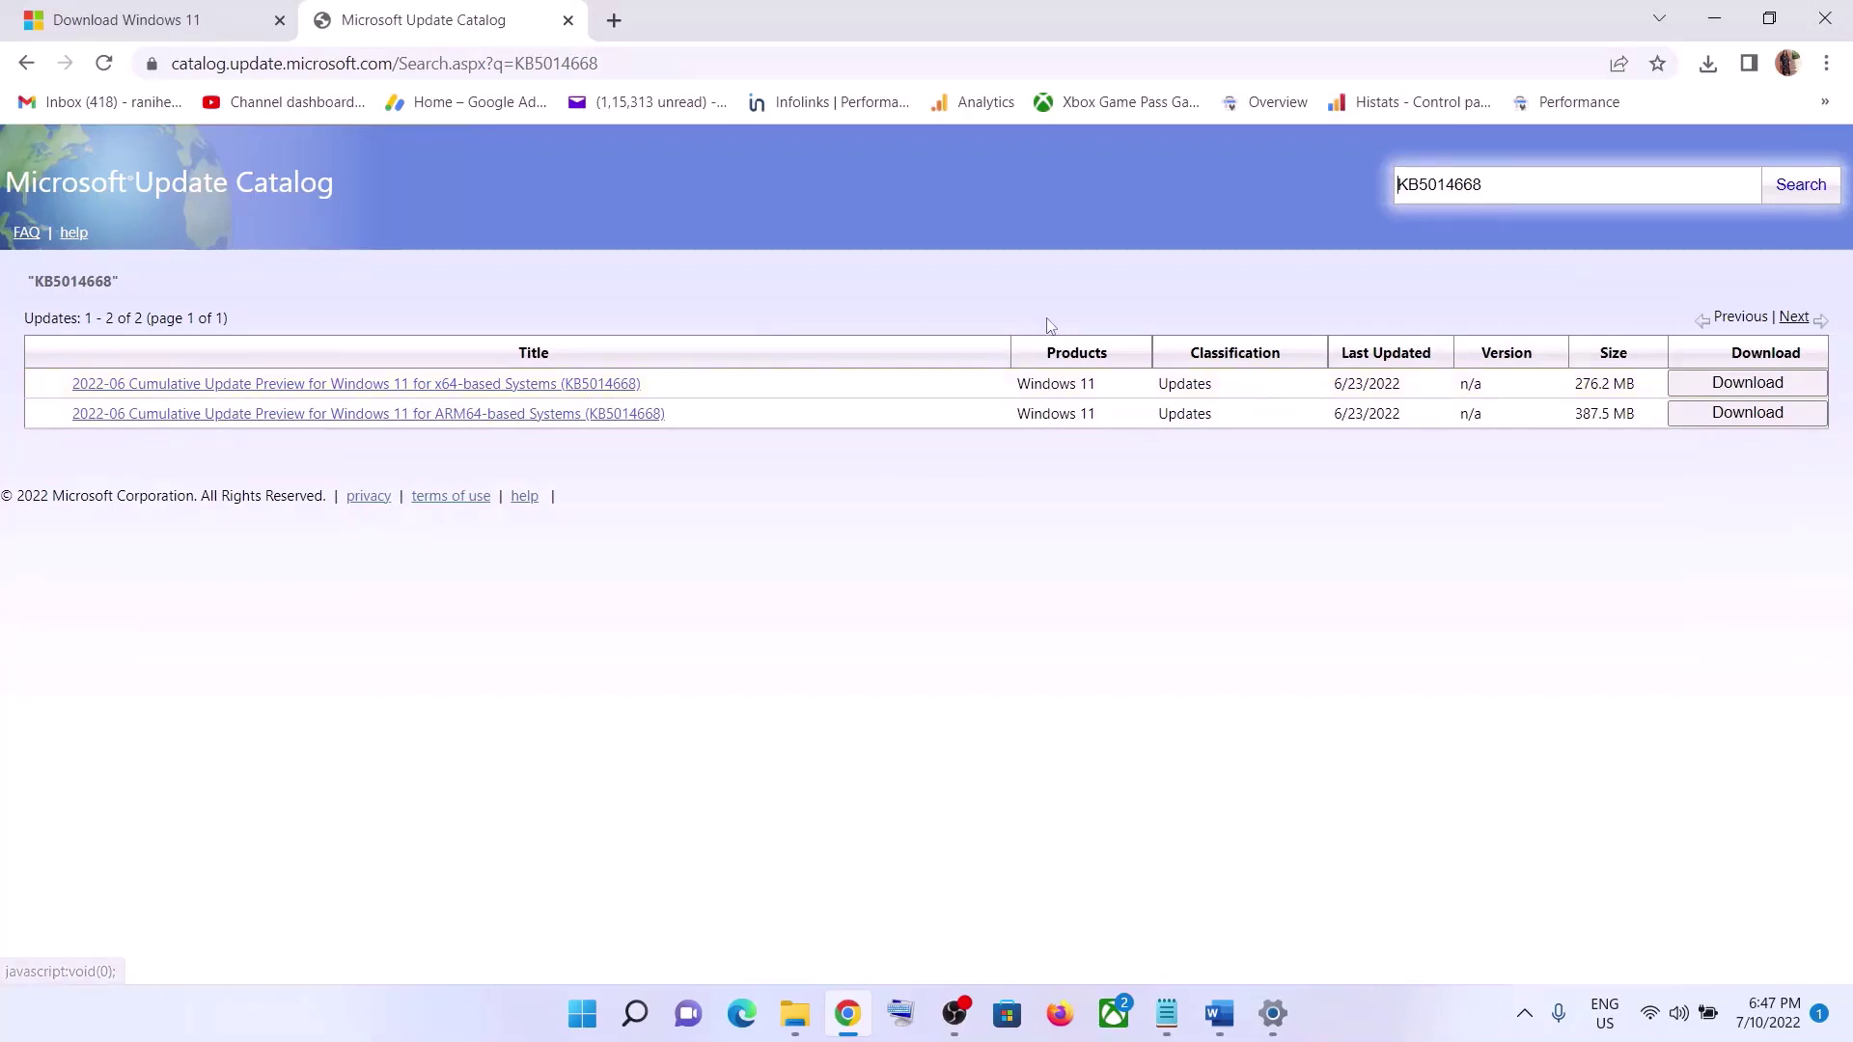
- Save the x64 KB5014668 .msu package (276.2 MB) to the Desktop and check its download progress
left_click(1741, 384)
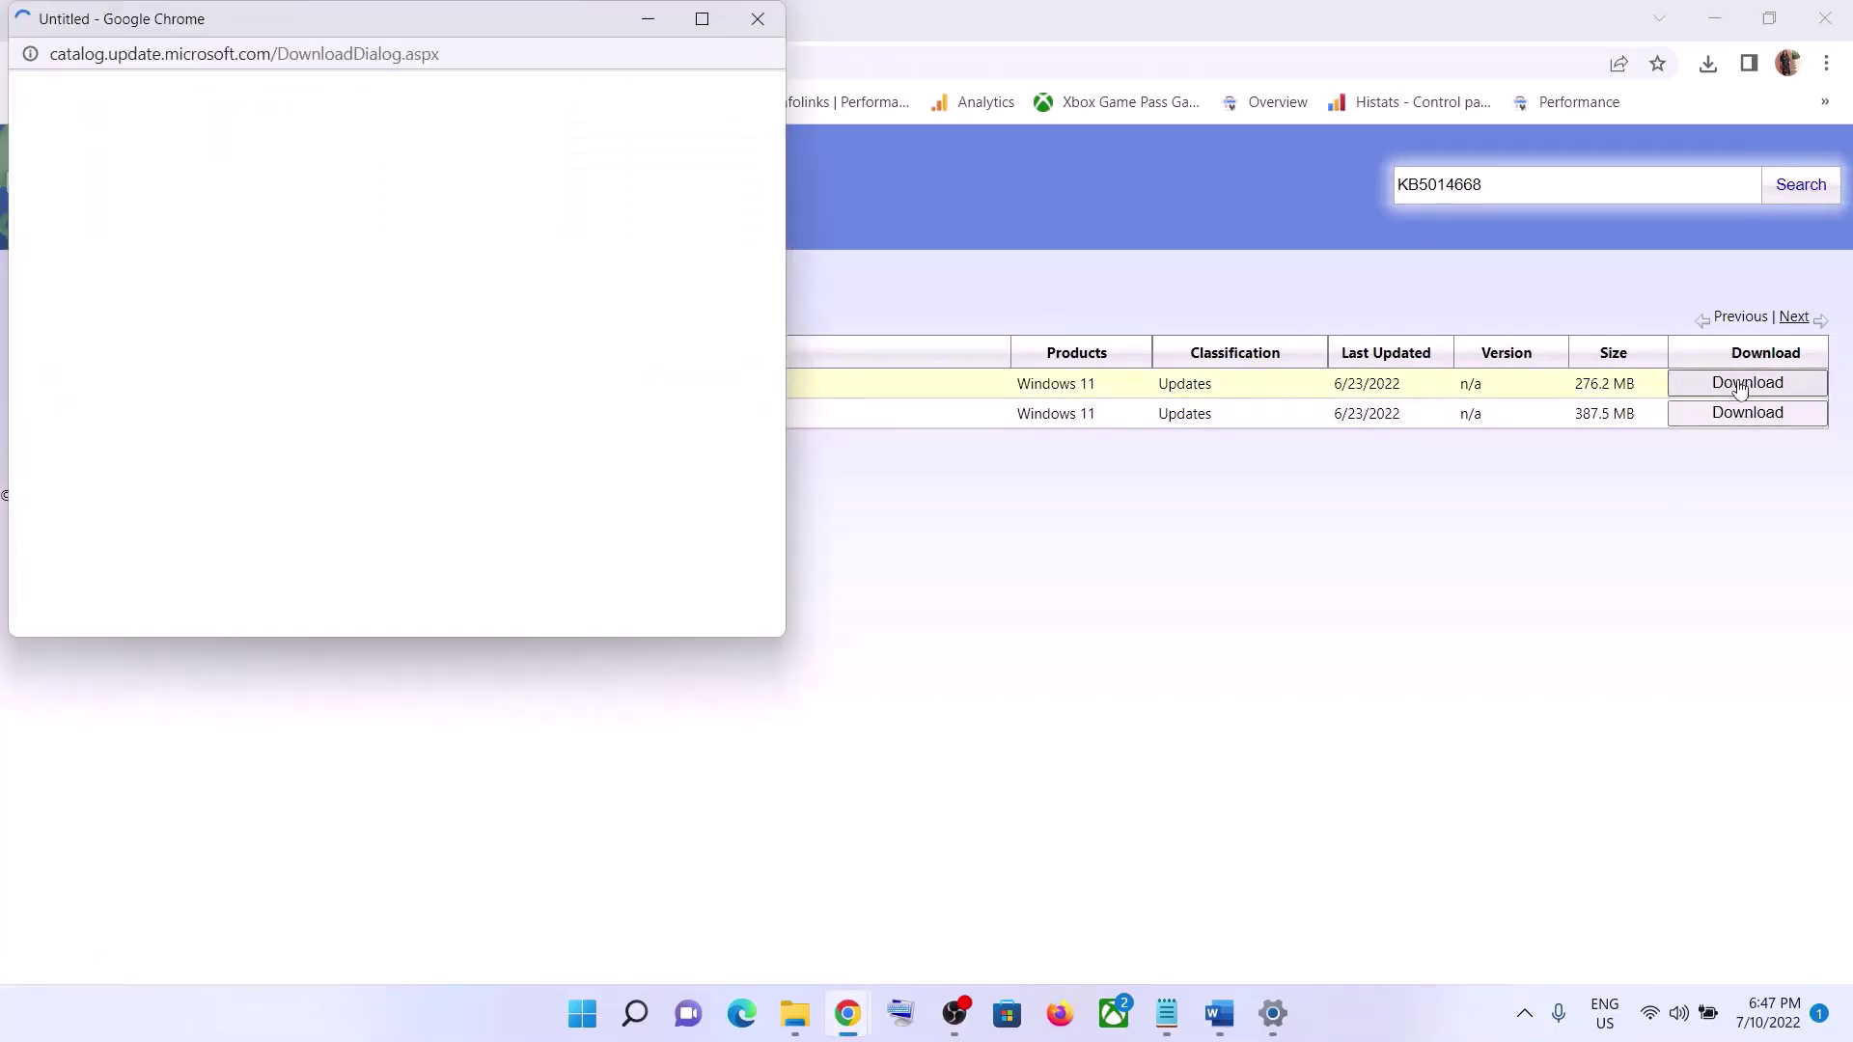
left_click_drag(549, 13, 913, 152)
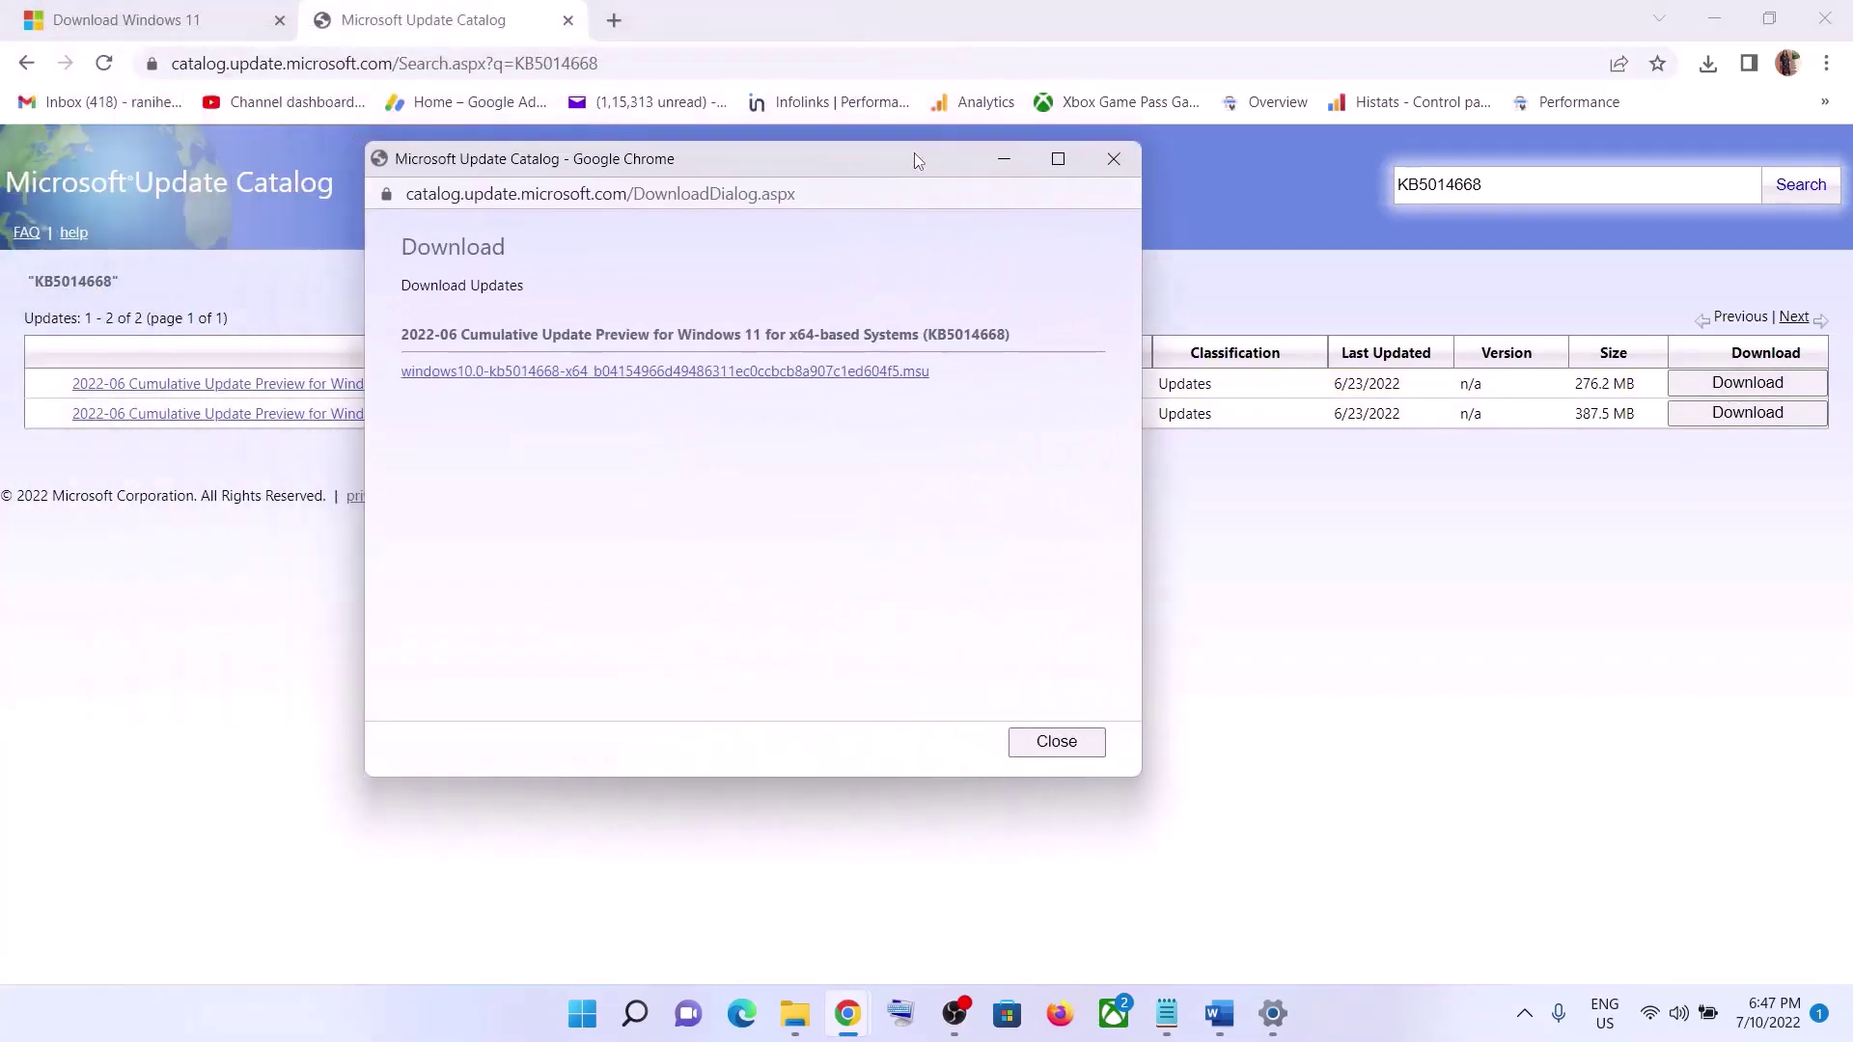
left_click(673, 375)
left_click(718, 380)
right_click(756, 377)
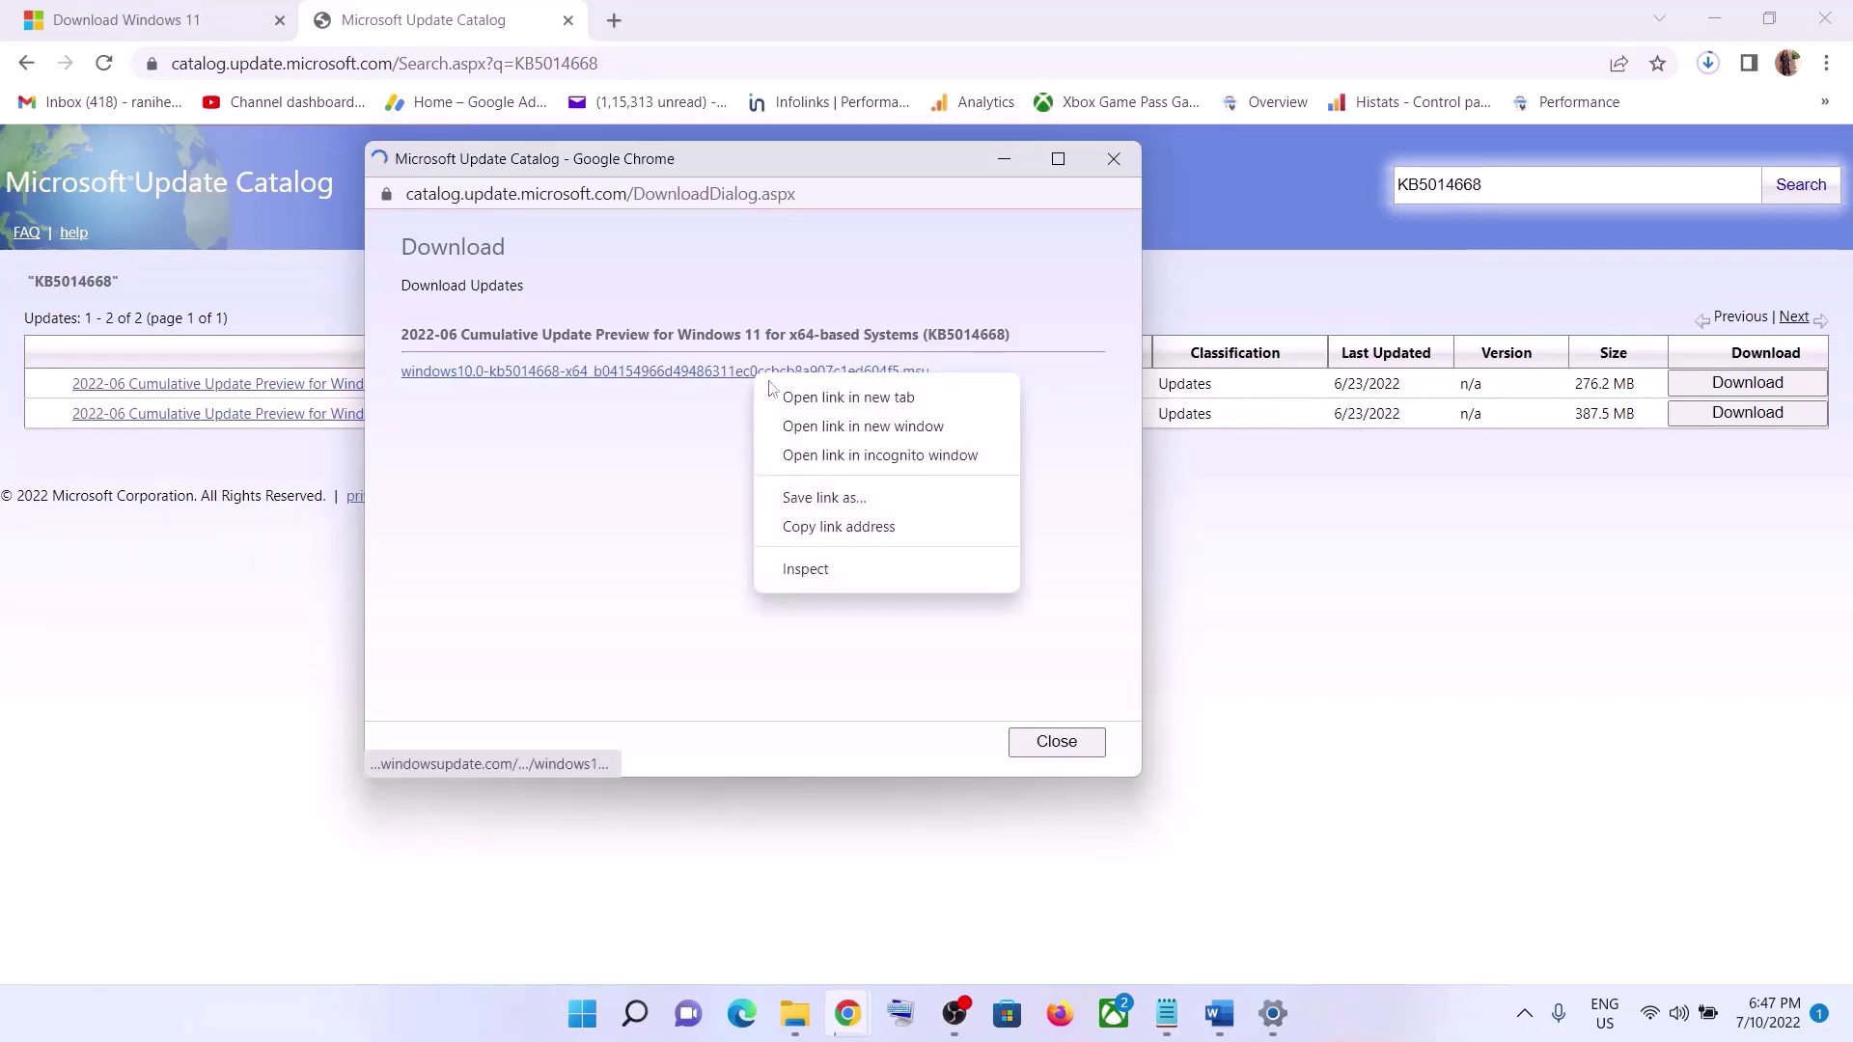
left_click(836, 498)
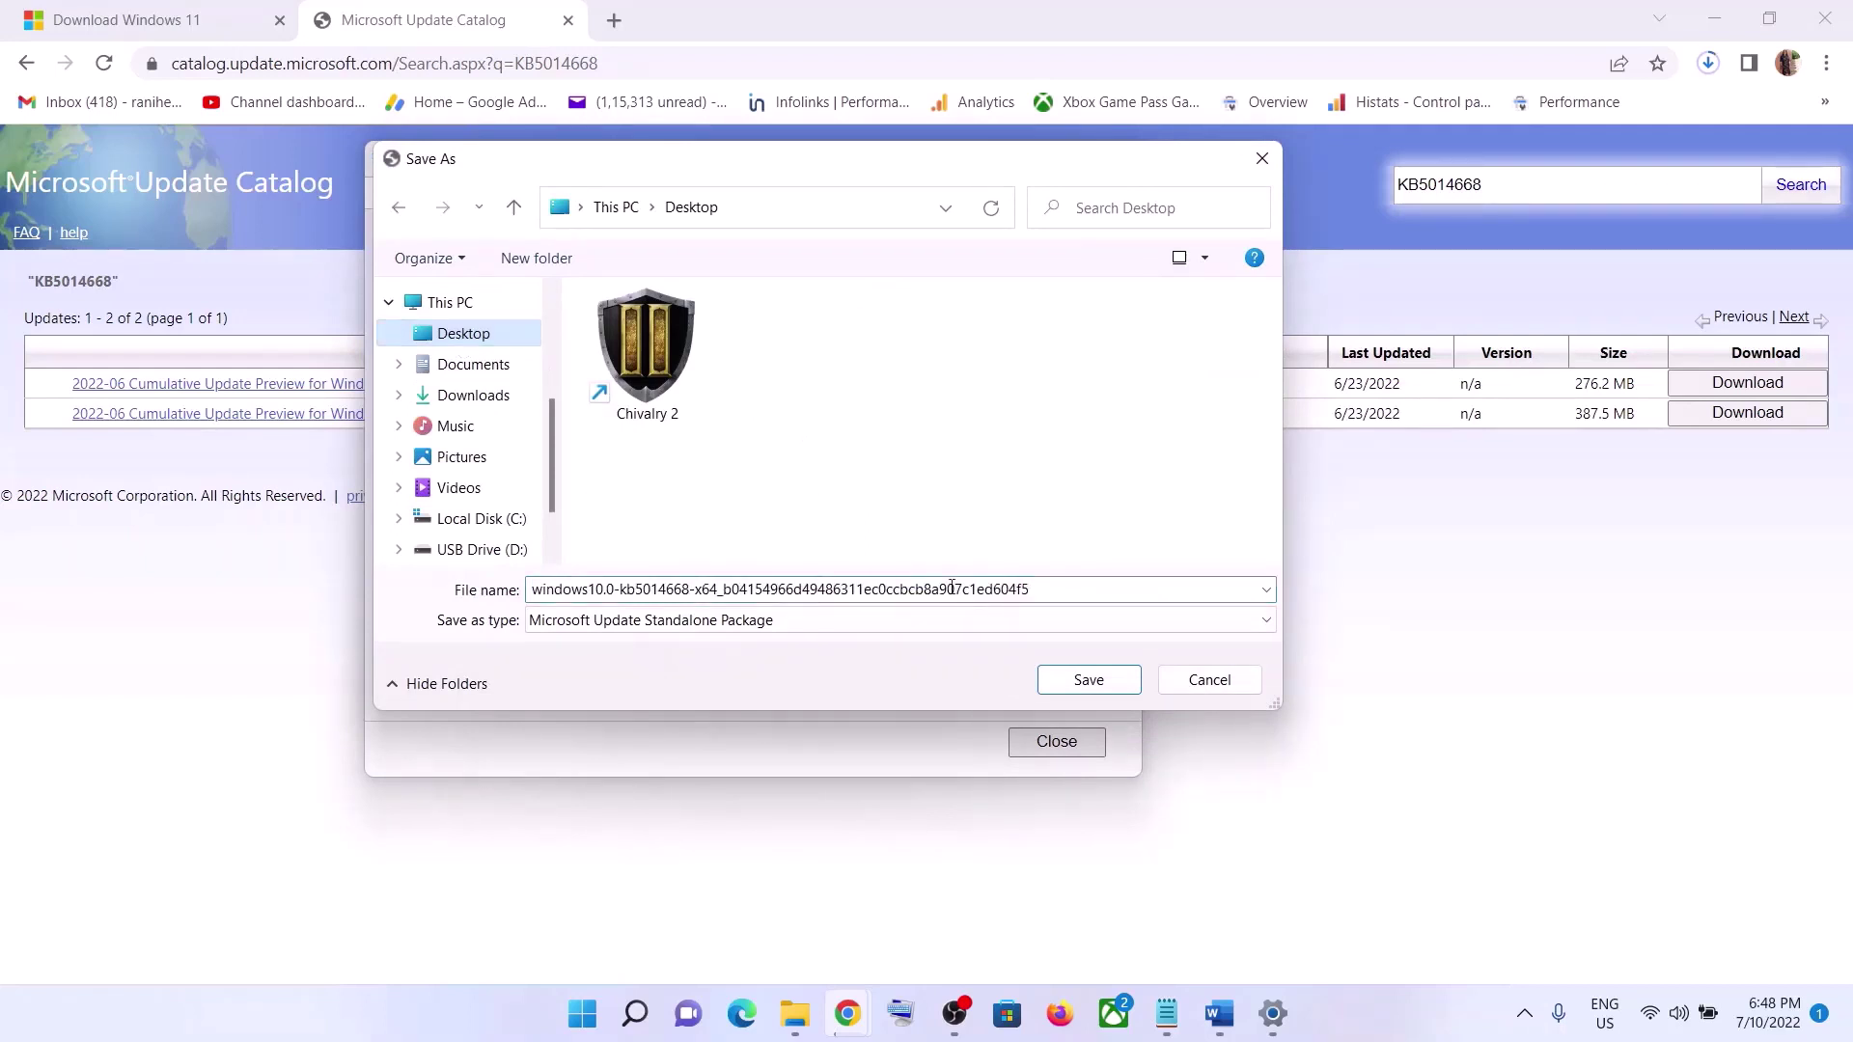
left_click(1059, 686)
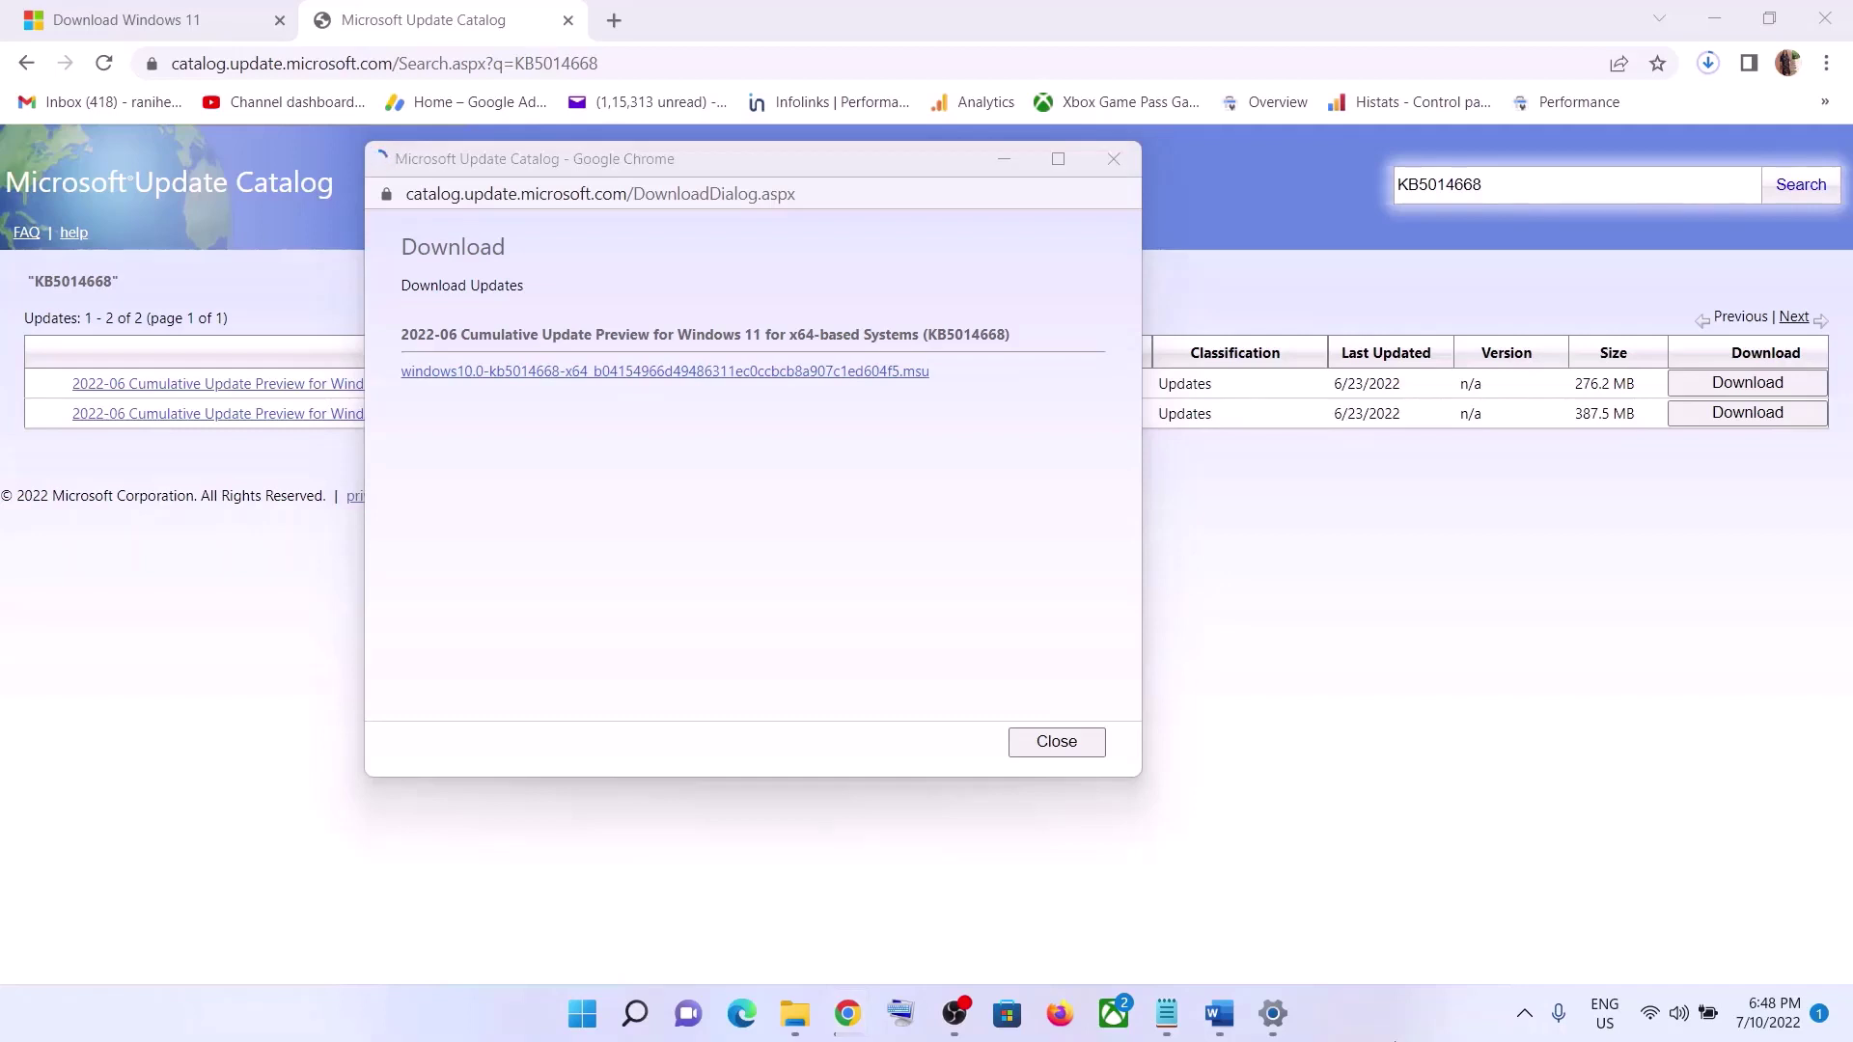
left_click(1708, 62)
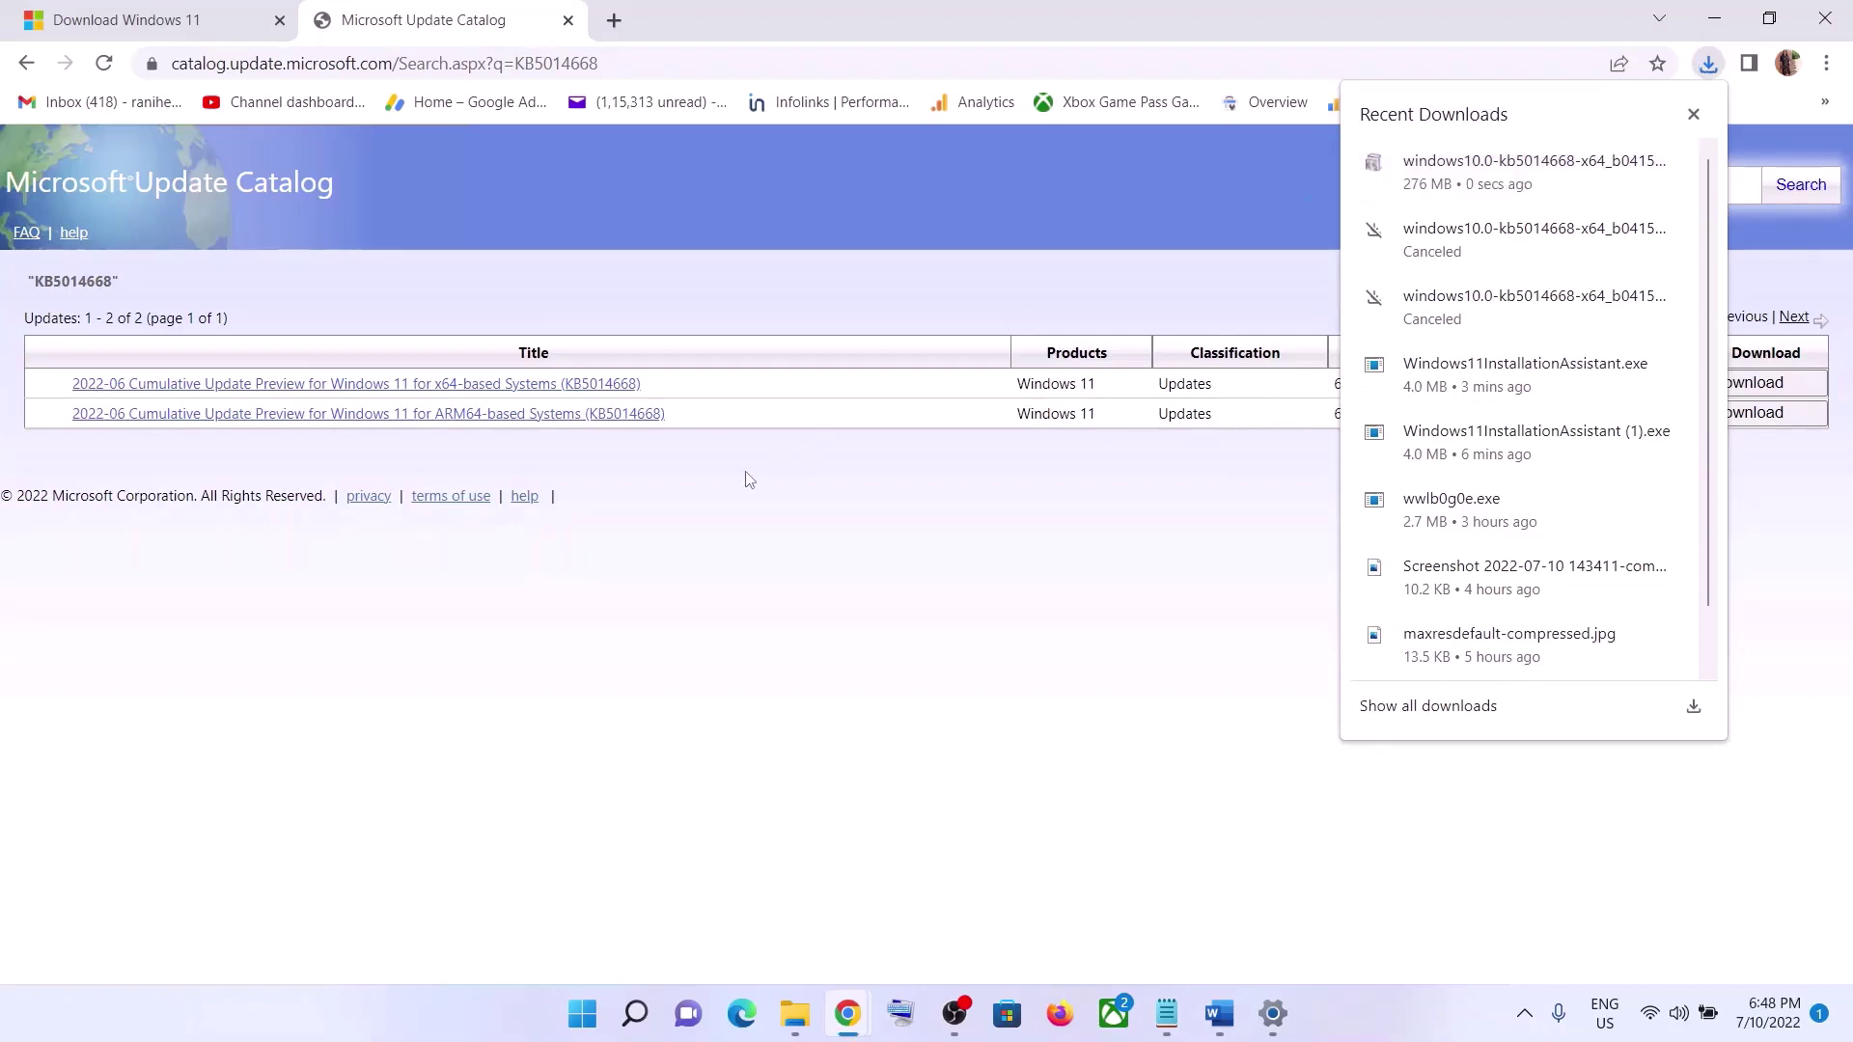
- Copy Word's Step 5 reset commands, from SC config trustedinstaller start=auto to net start appidsvc
left_click(767, 521)
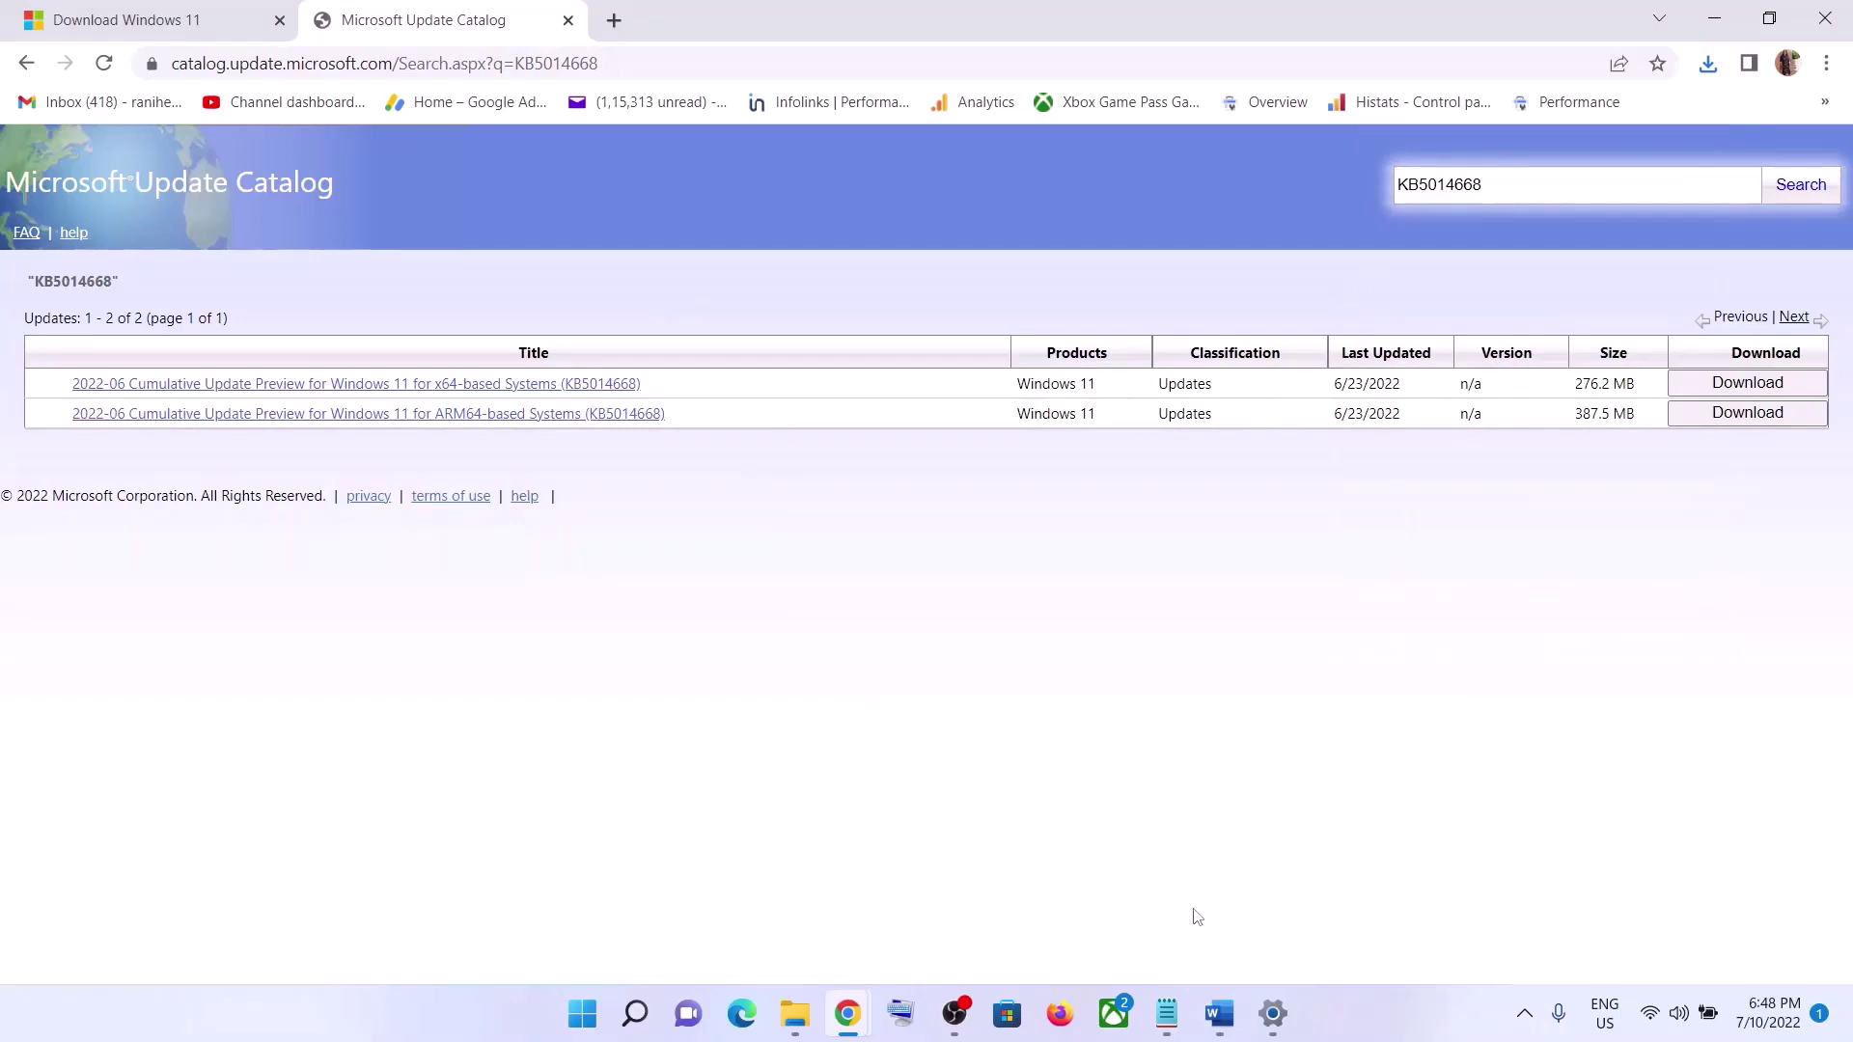
left_click(1219, 1014)
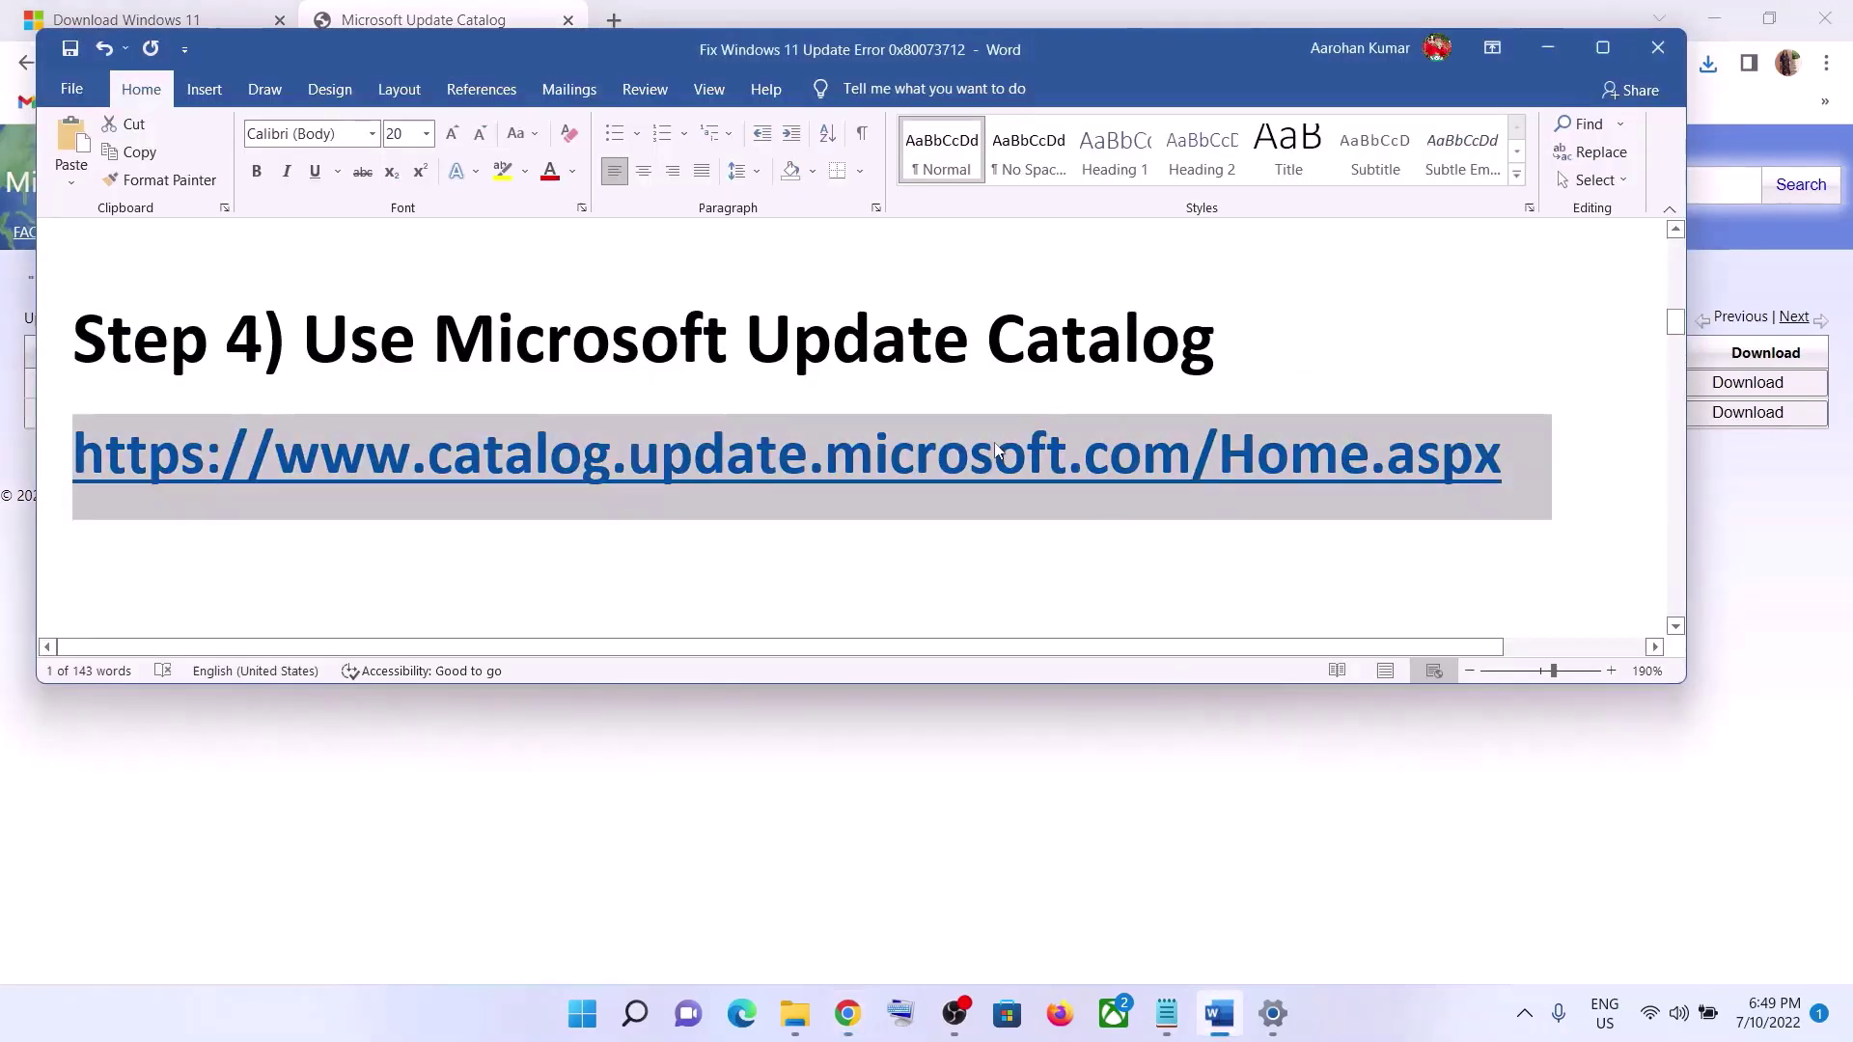
scroll(996, 449, "down", 3)
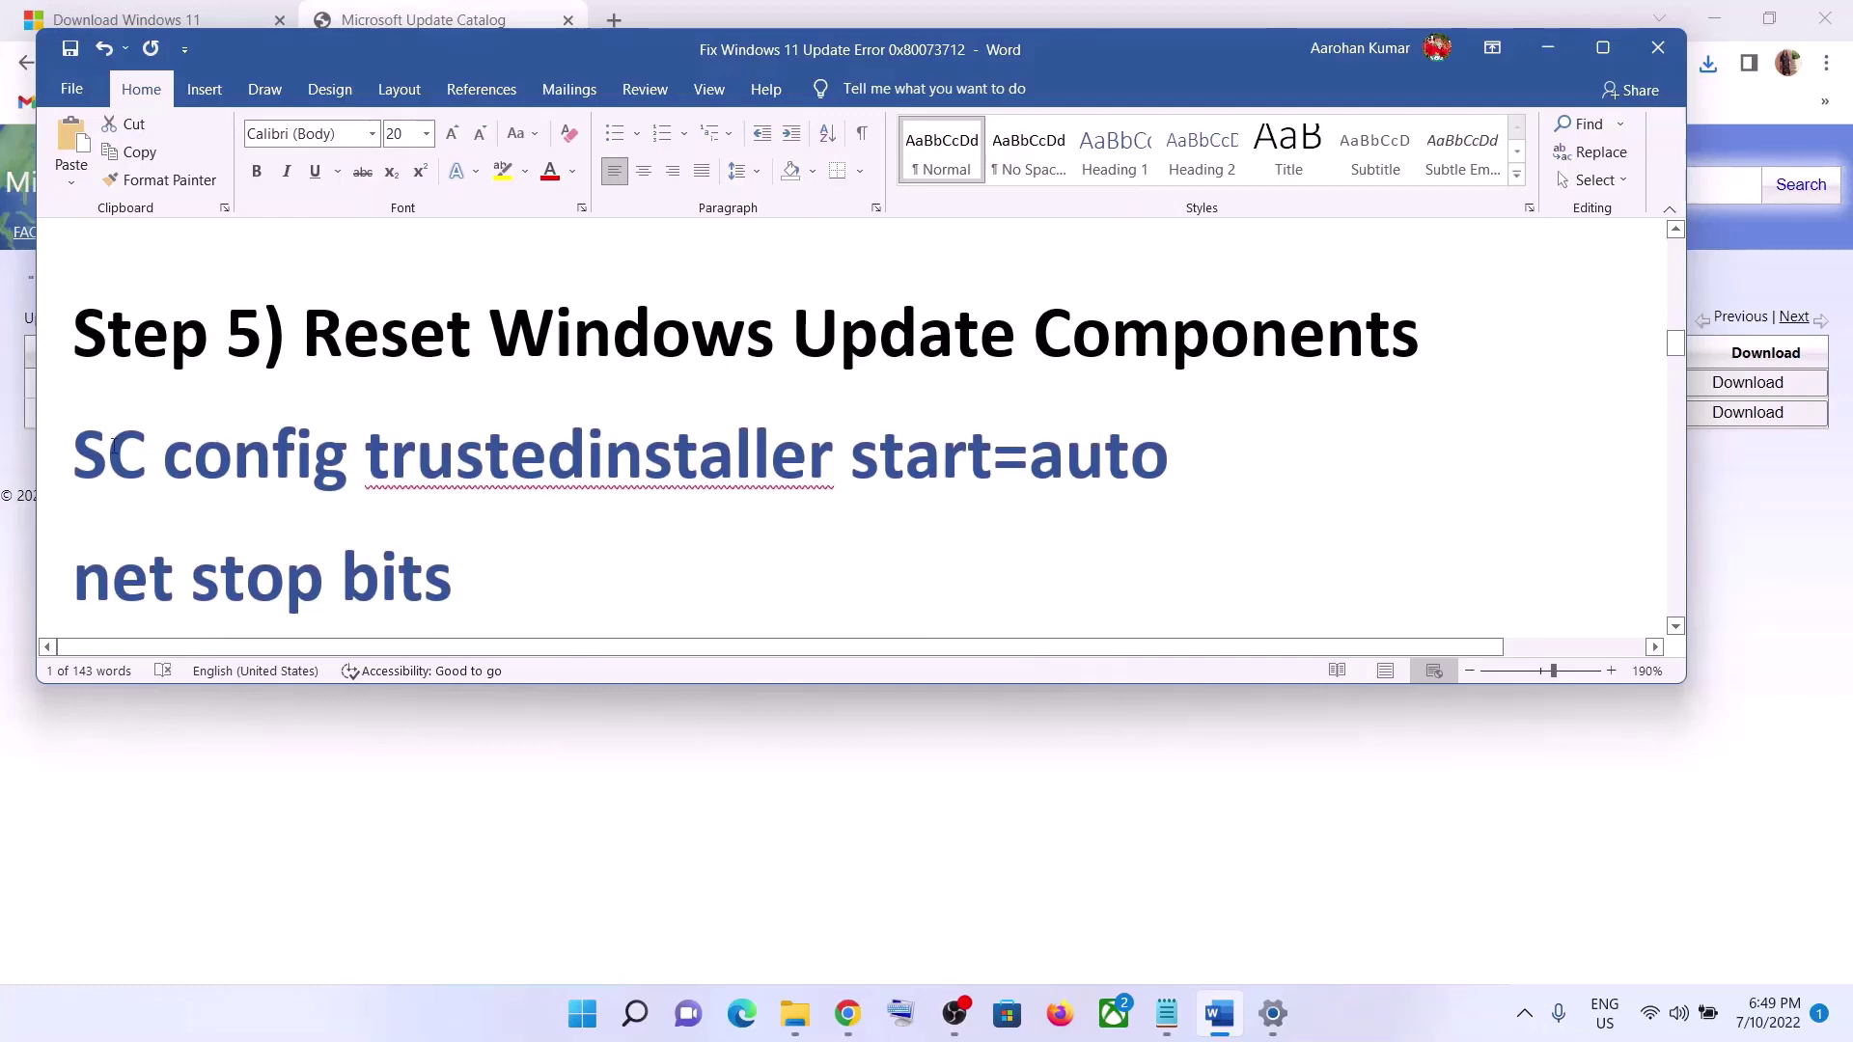
left_click_drag(76, 441, 591, 526)
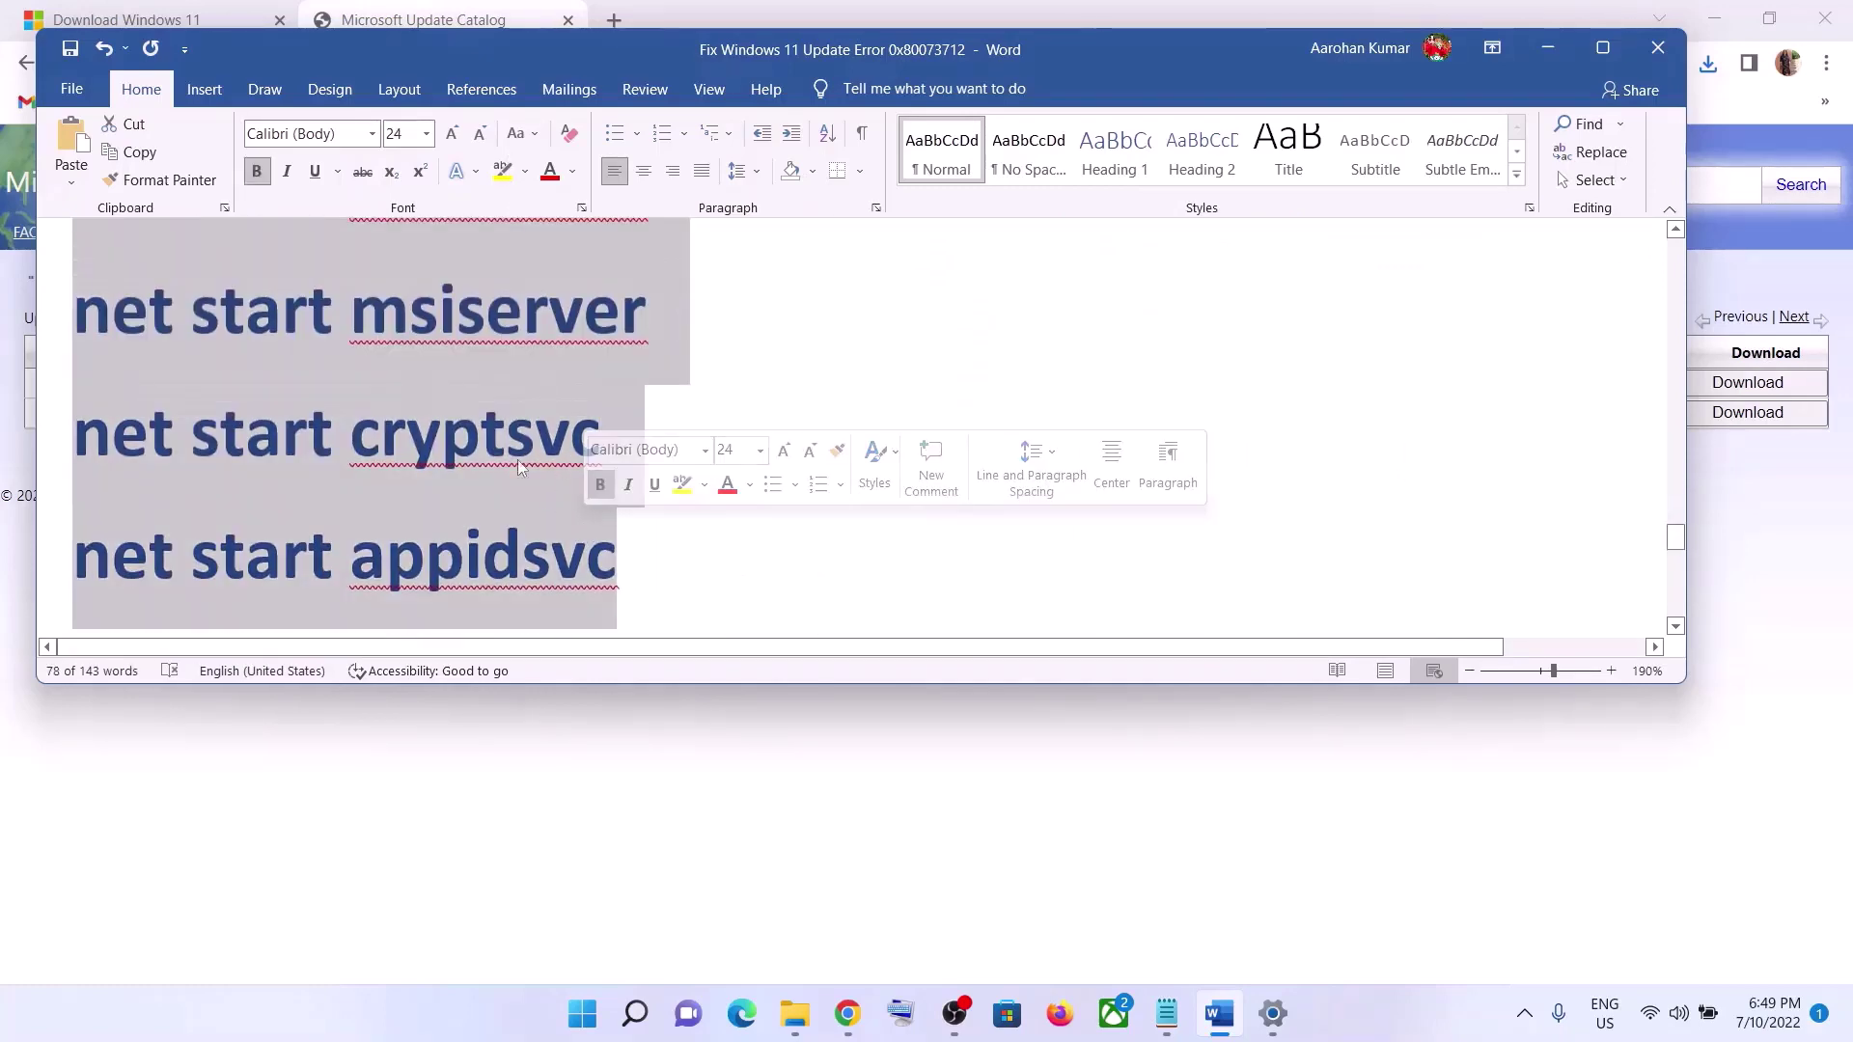
right_click(439, 403)
left_click(502, 485)
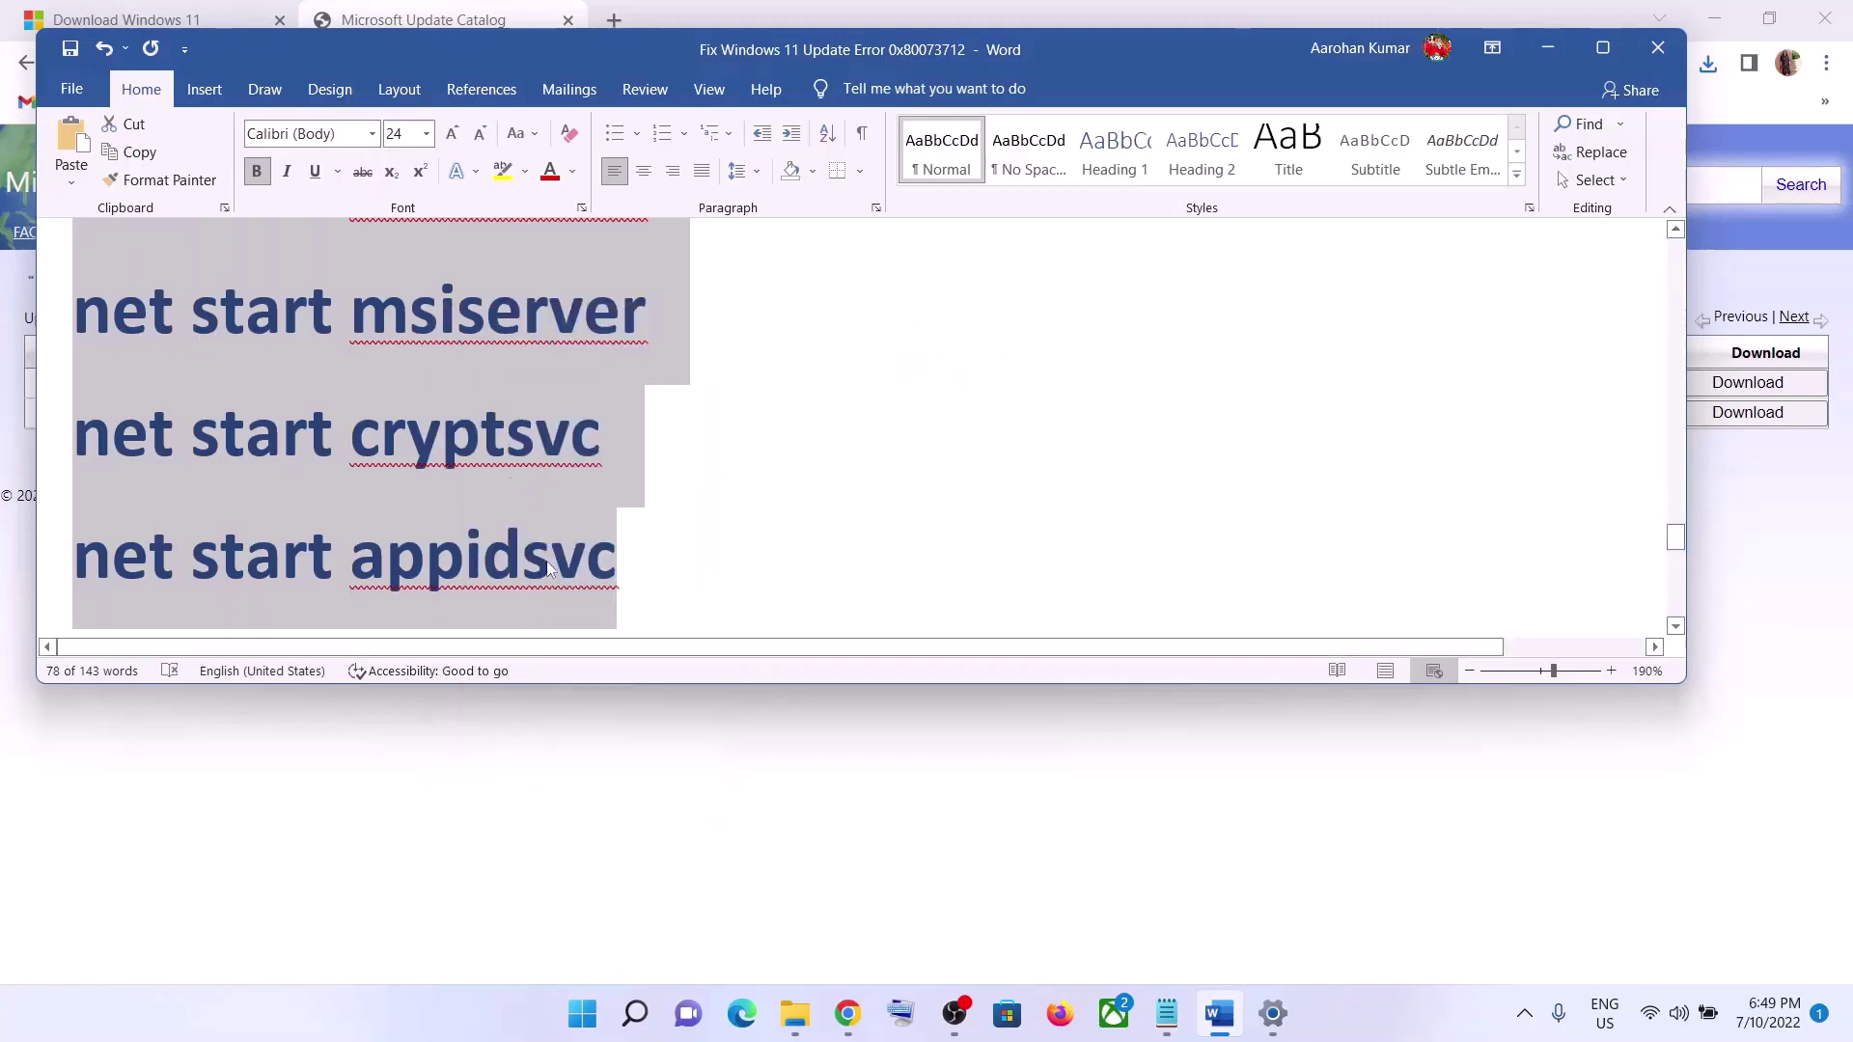
- Launch Notepad and paste the copied reset commands into a blank note
left_click(582, 1013)
type("note")
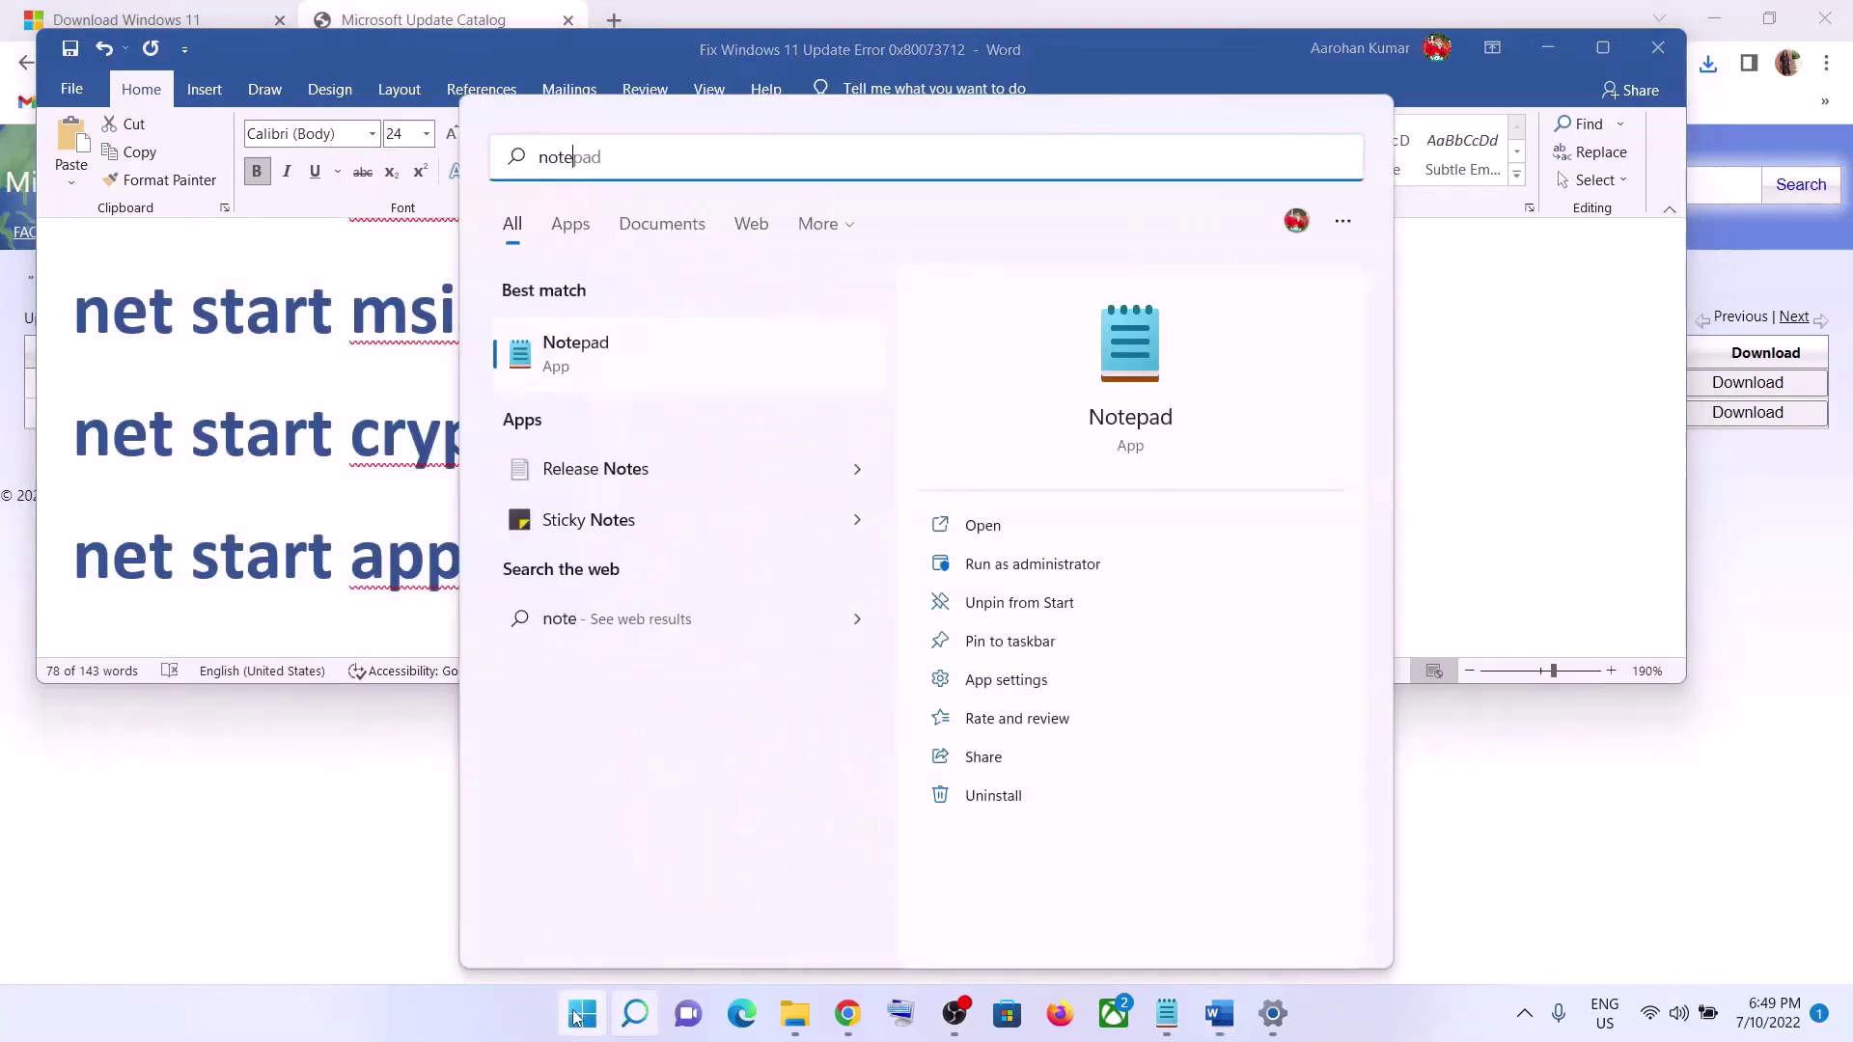
left_click(650, 326)
right_click(733, 360)
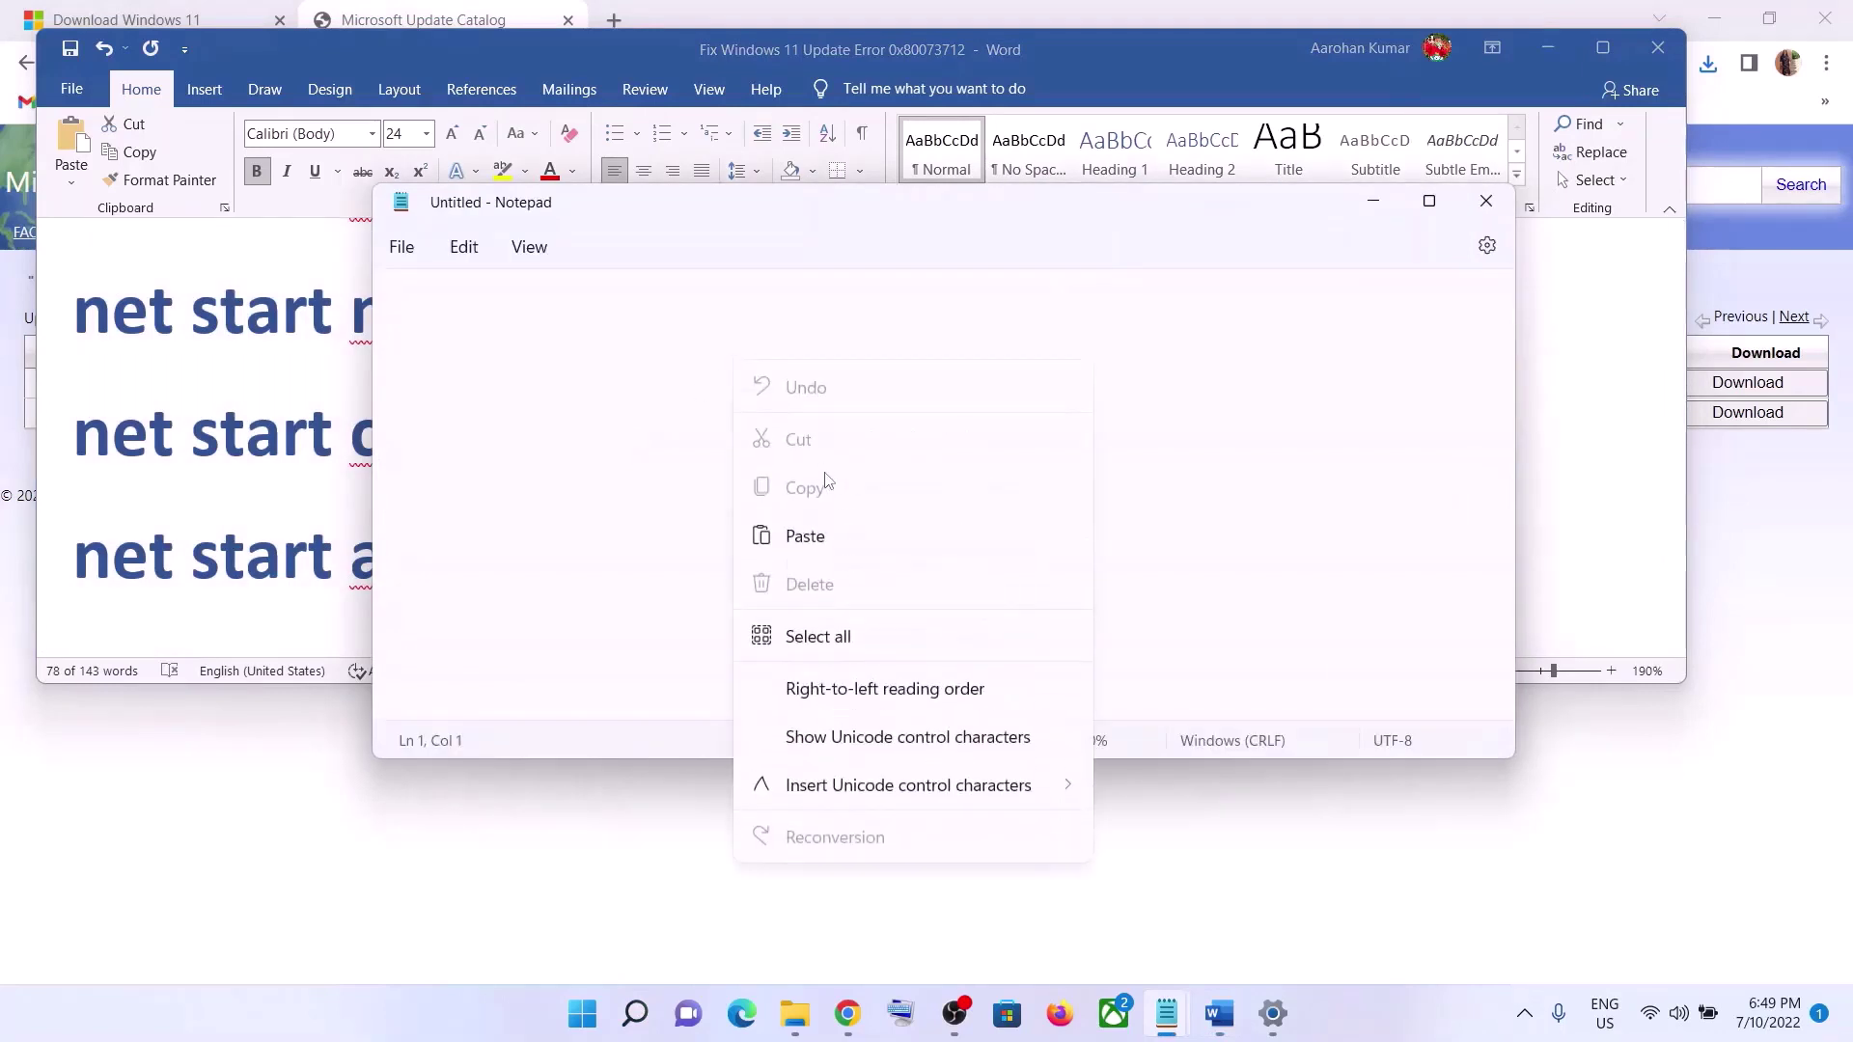
left_click(829, 536)
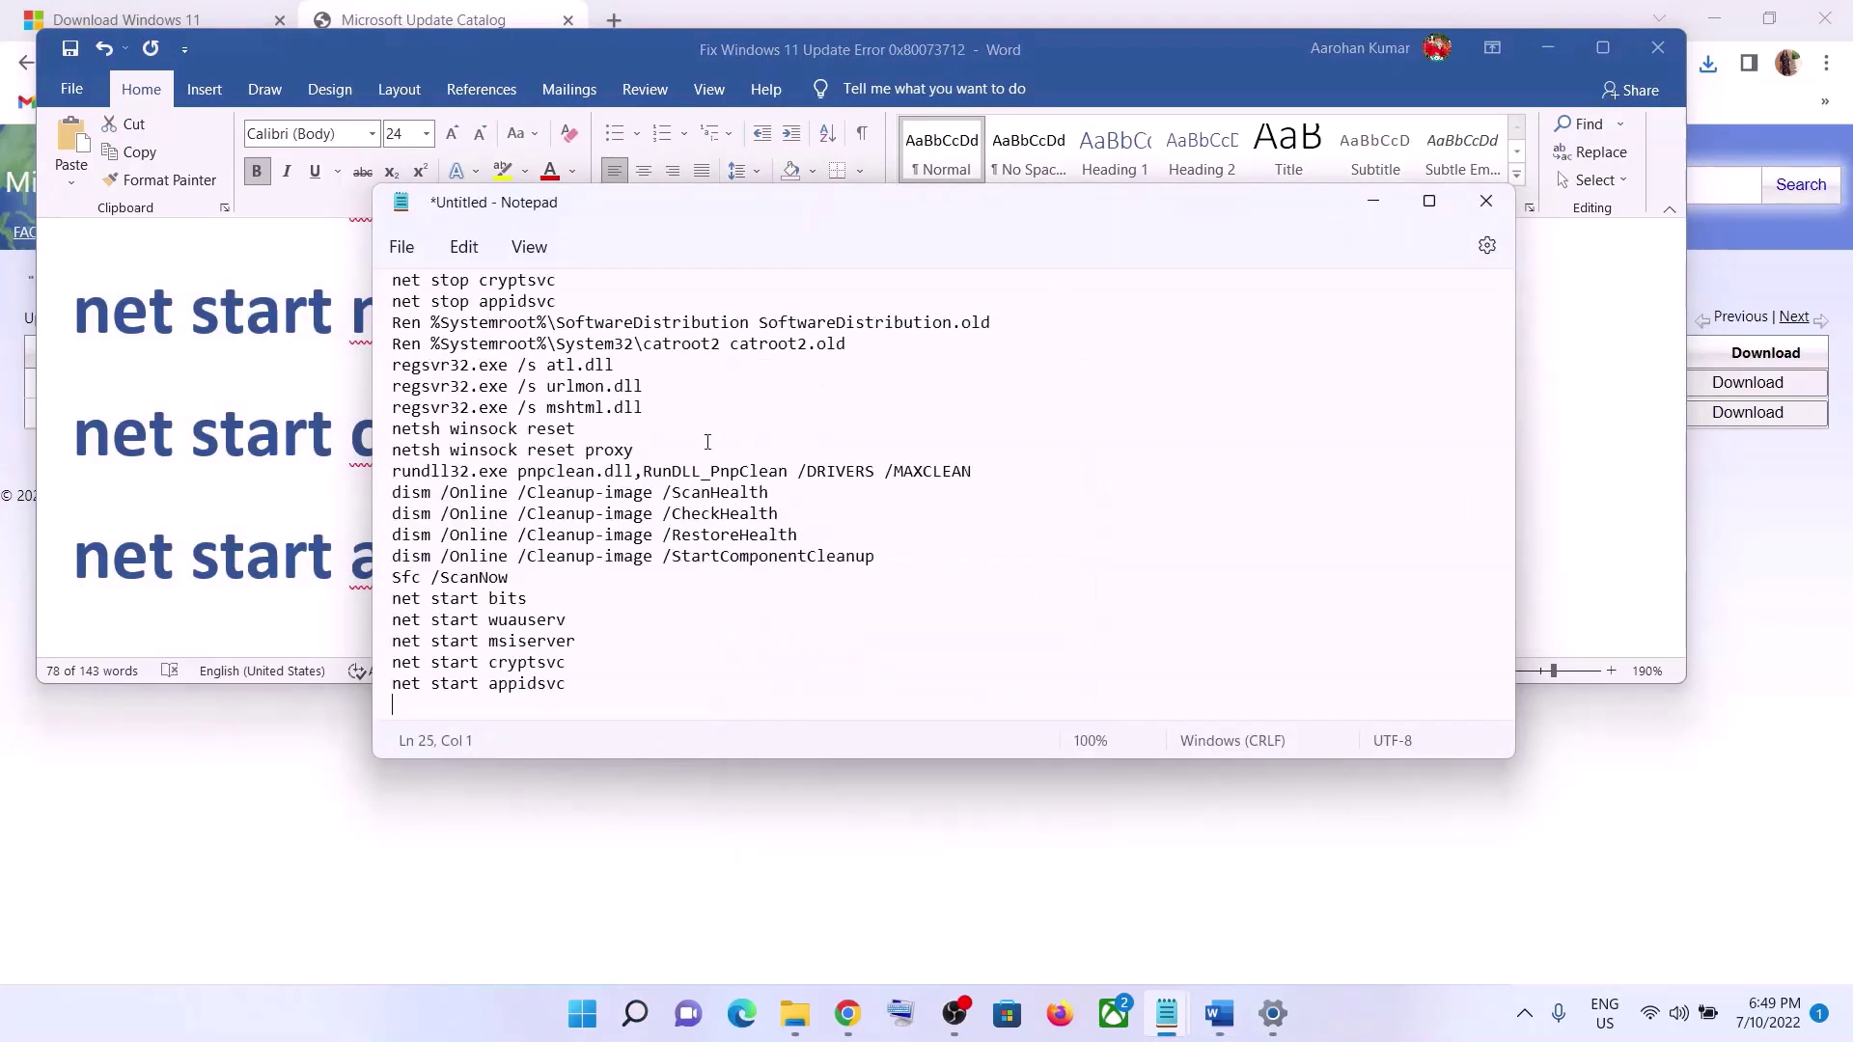
- Save the note to the Desktop as Wufix.bat with All files type, then show the desktop
left_click(401, 247)
left_click(450, 447)
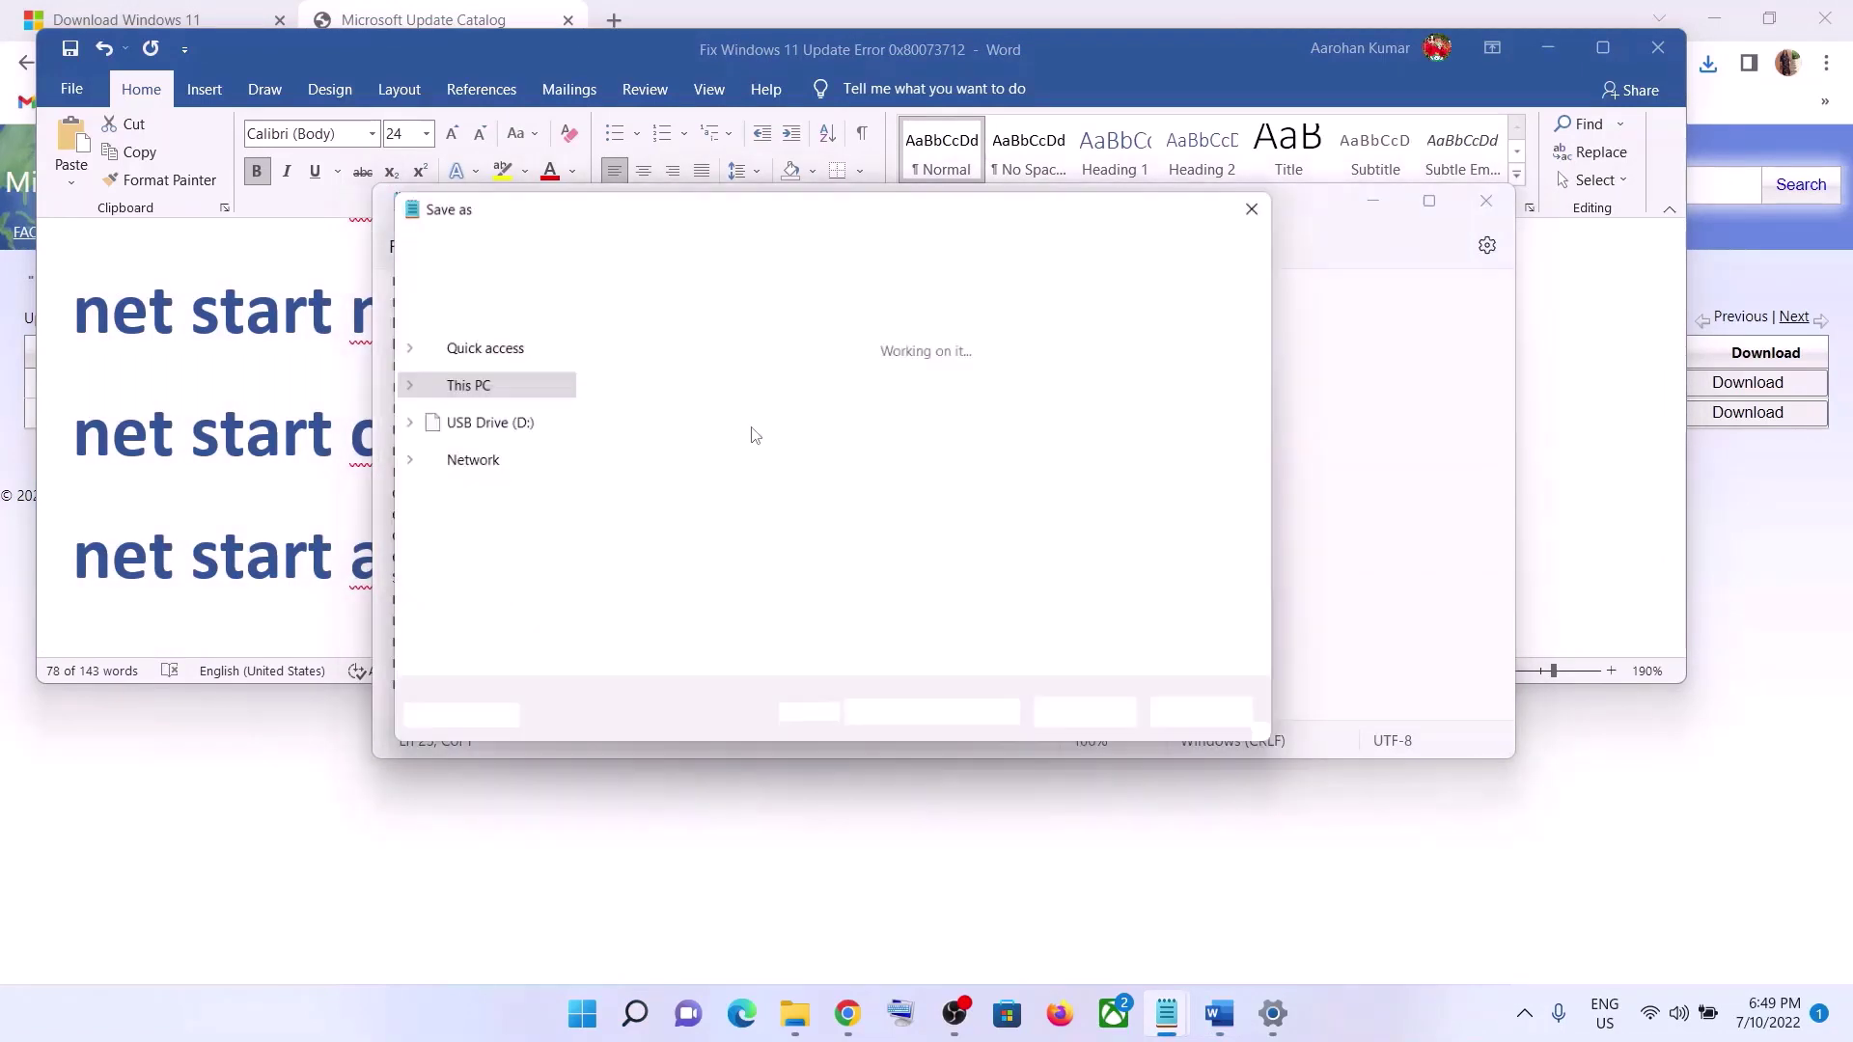
left_click(495, 346)
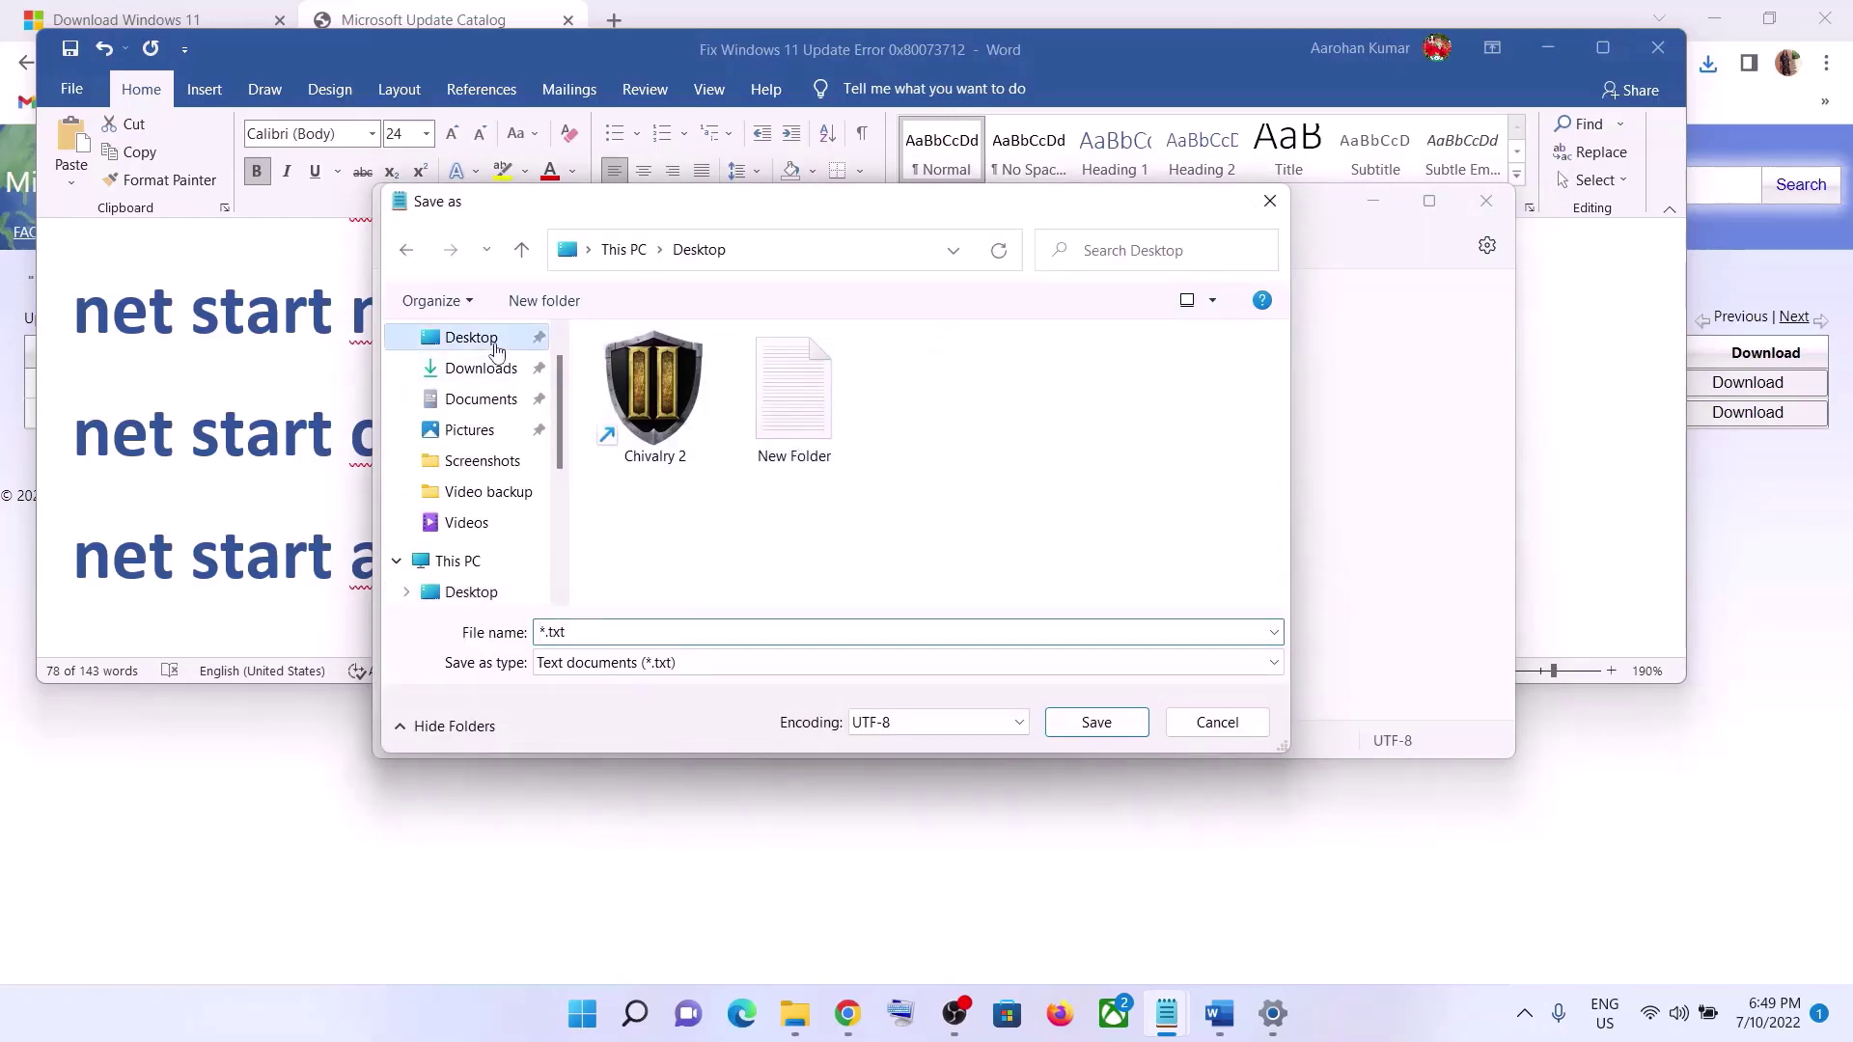
left_click(291, 552)
scroll(419, 490, "down", 5)
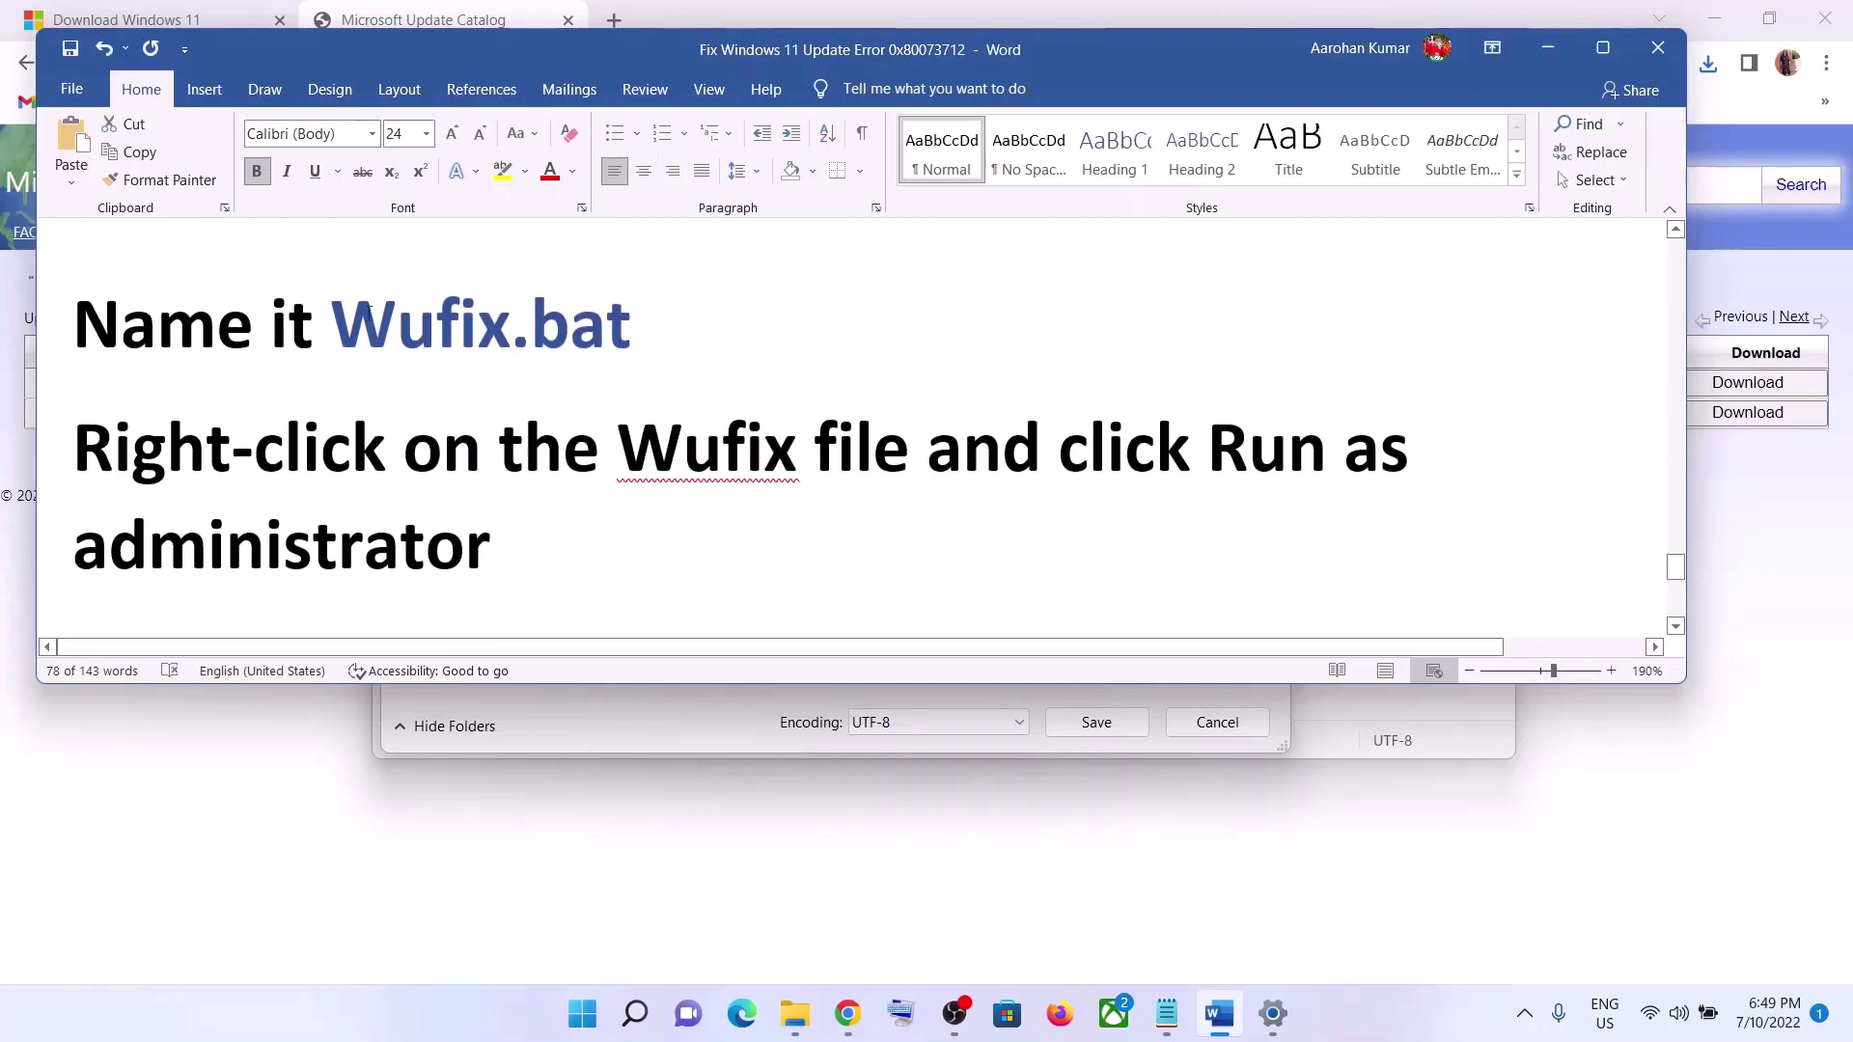
left_click_drag(333, 319, 628, 326)
key("ctrl+c")
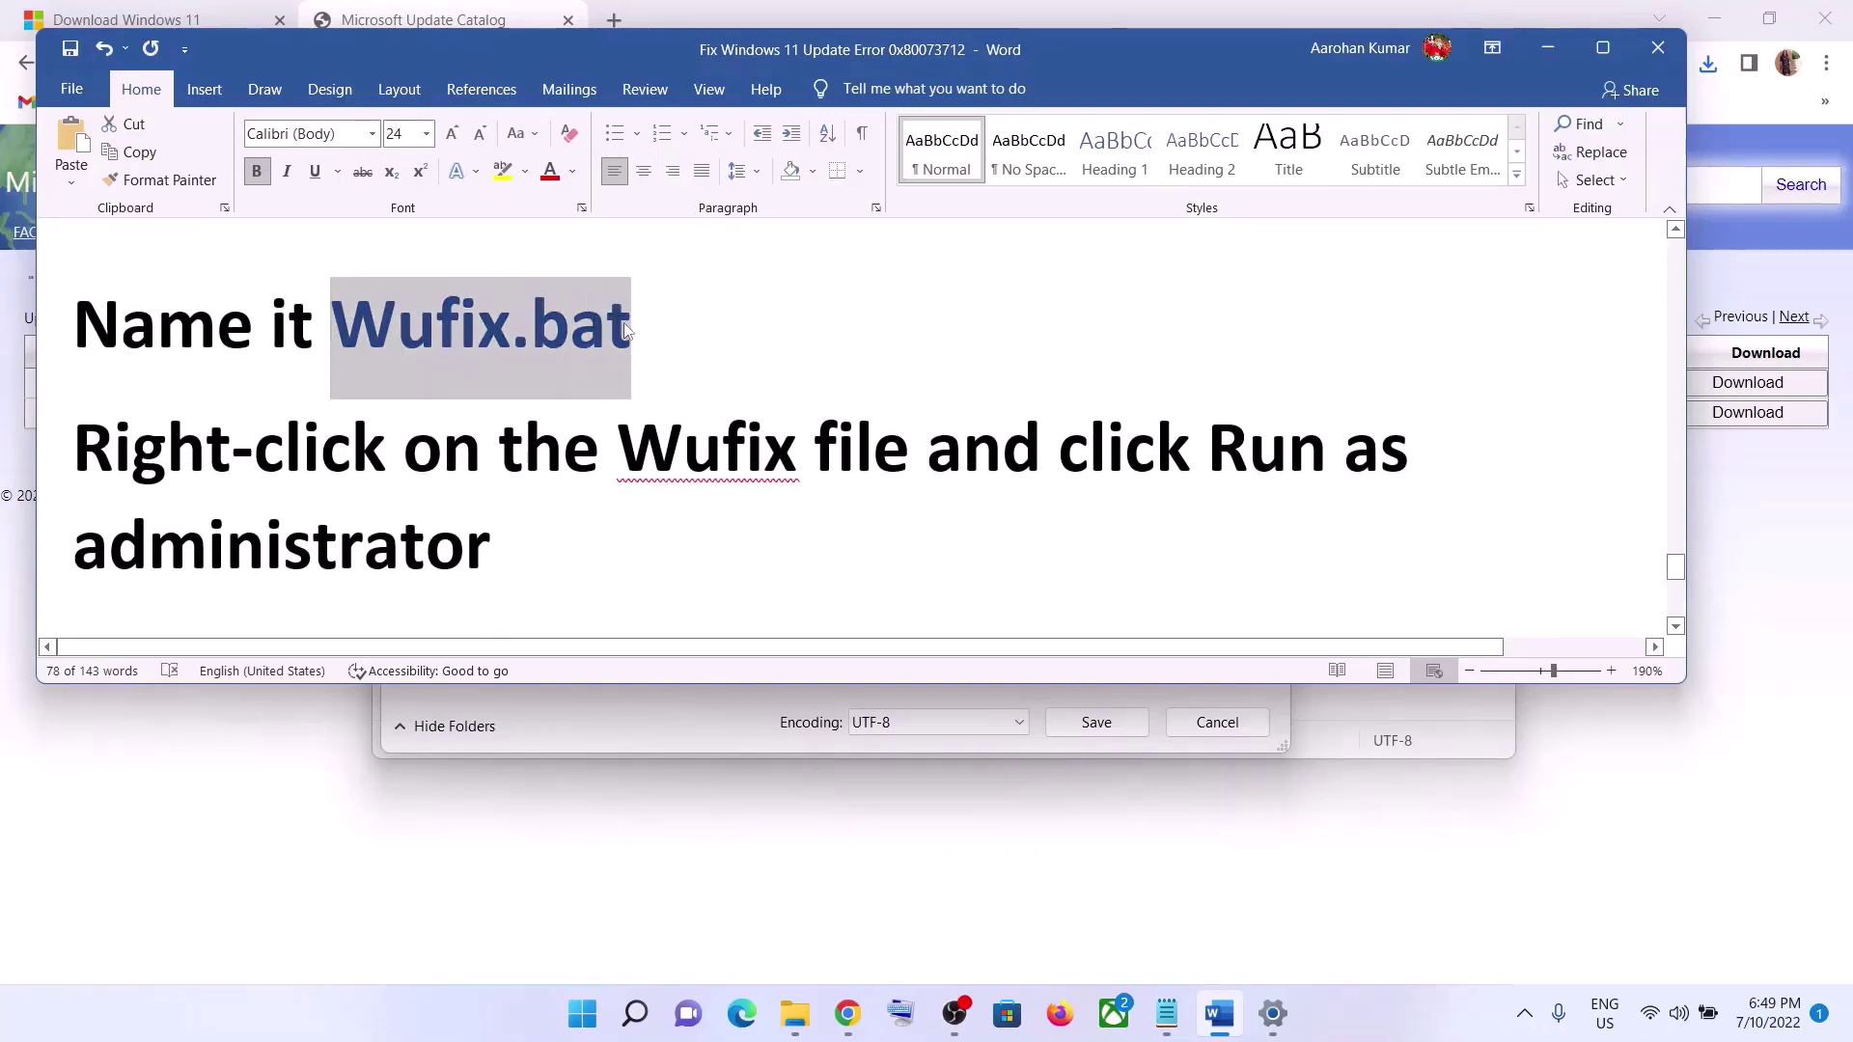
key("alt+Tab")
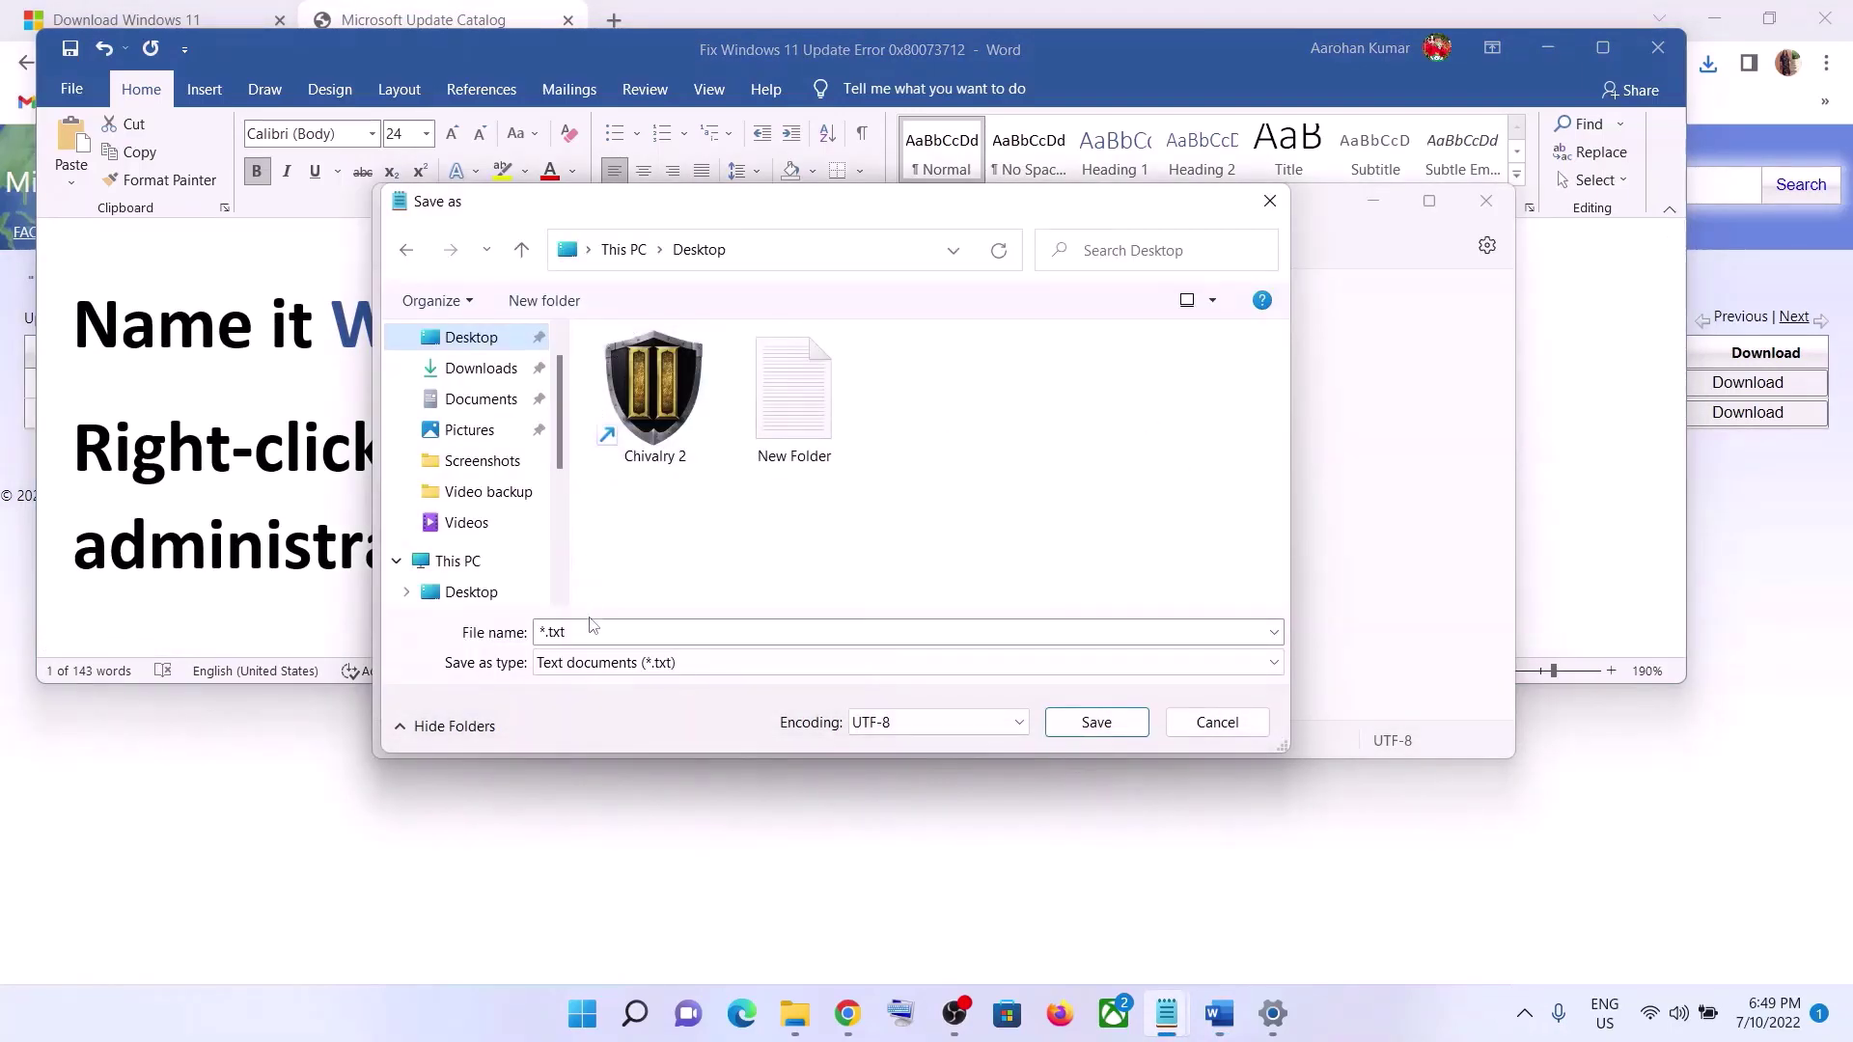
key("ctrl+v")
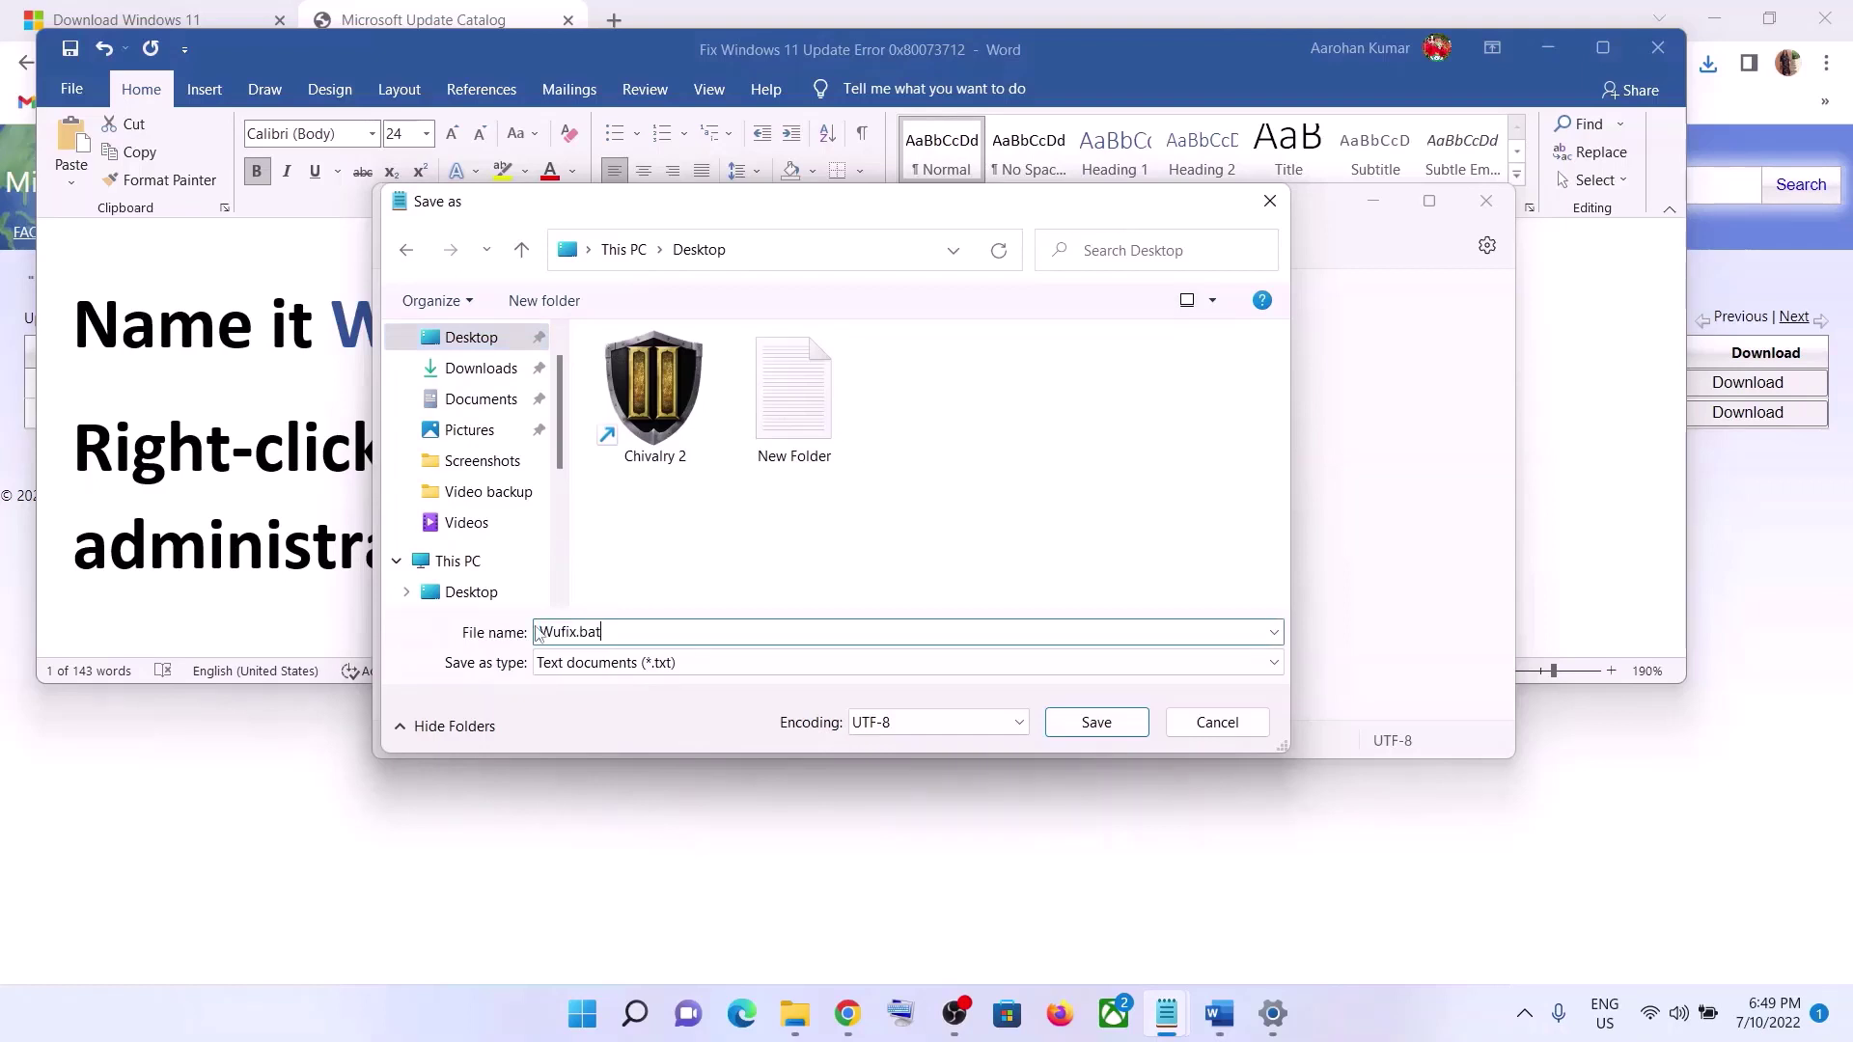
left_click(579, 668)
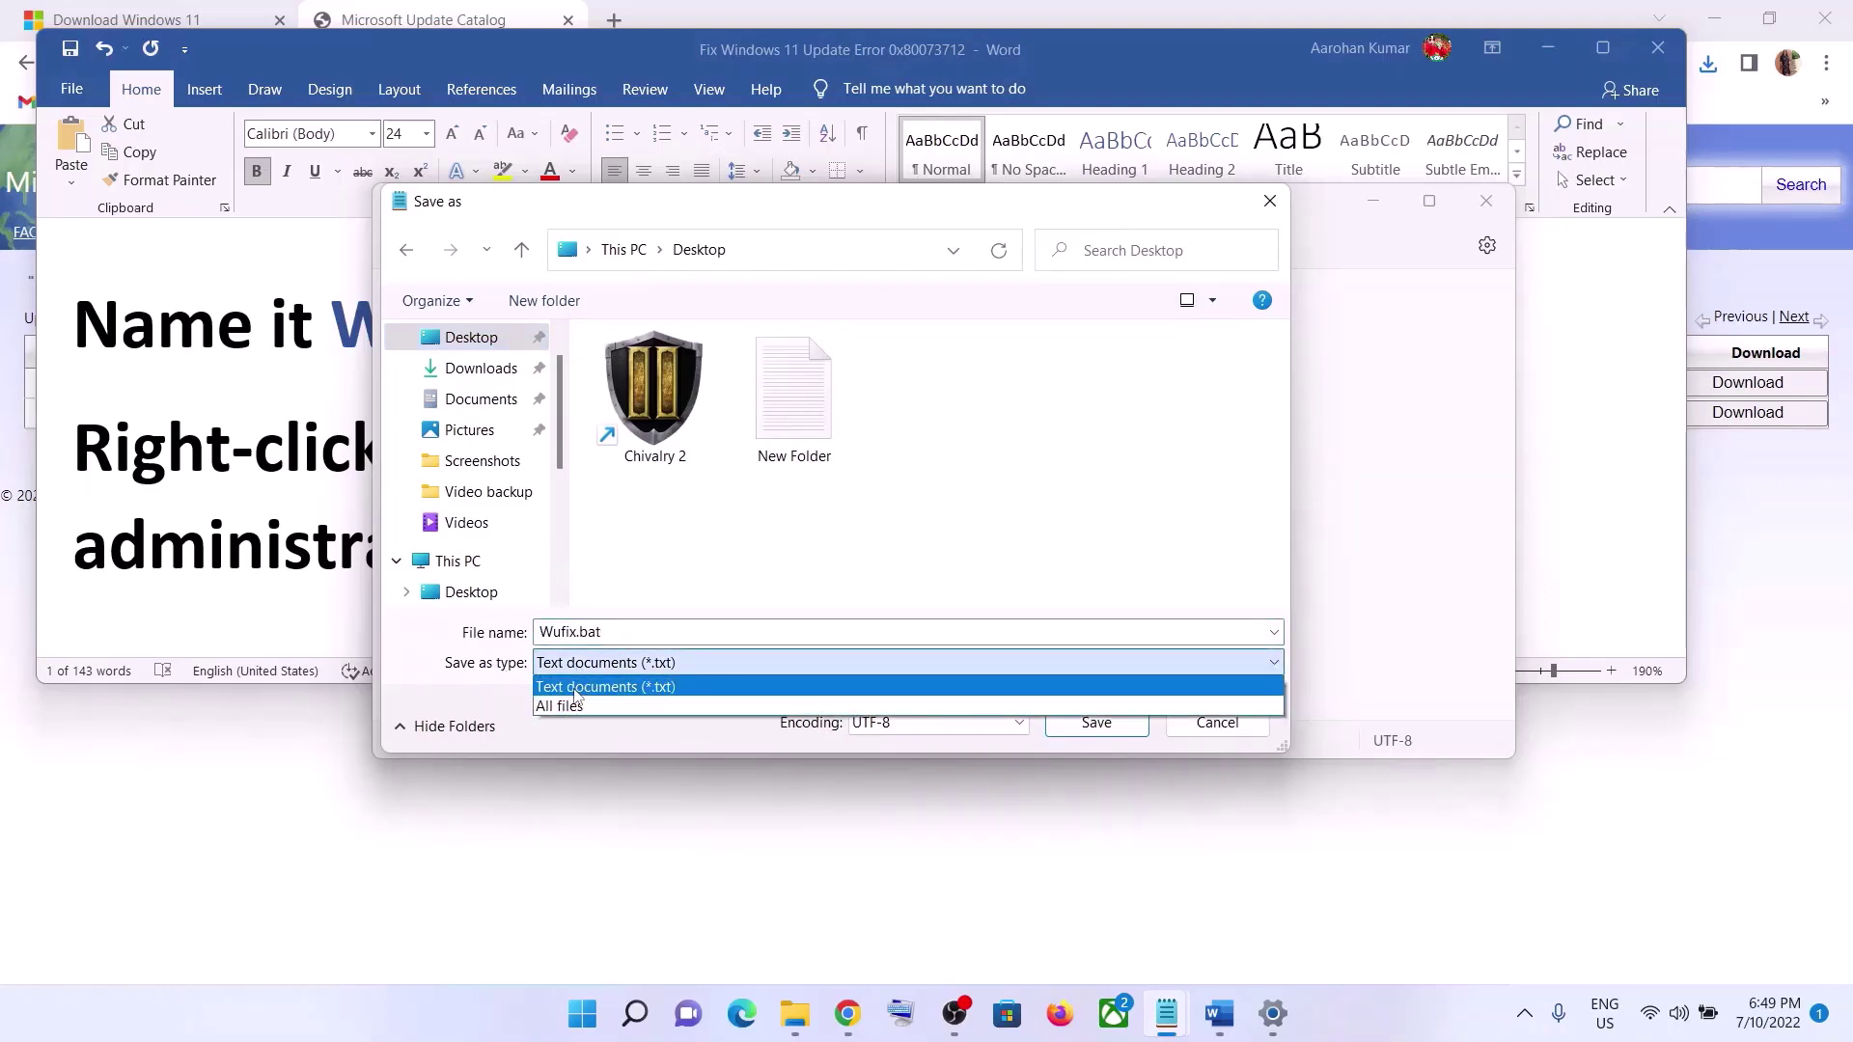
left_click(572, 708)
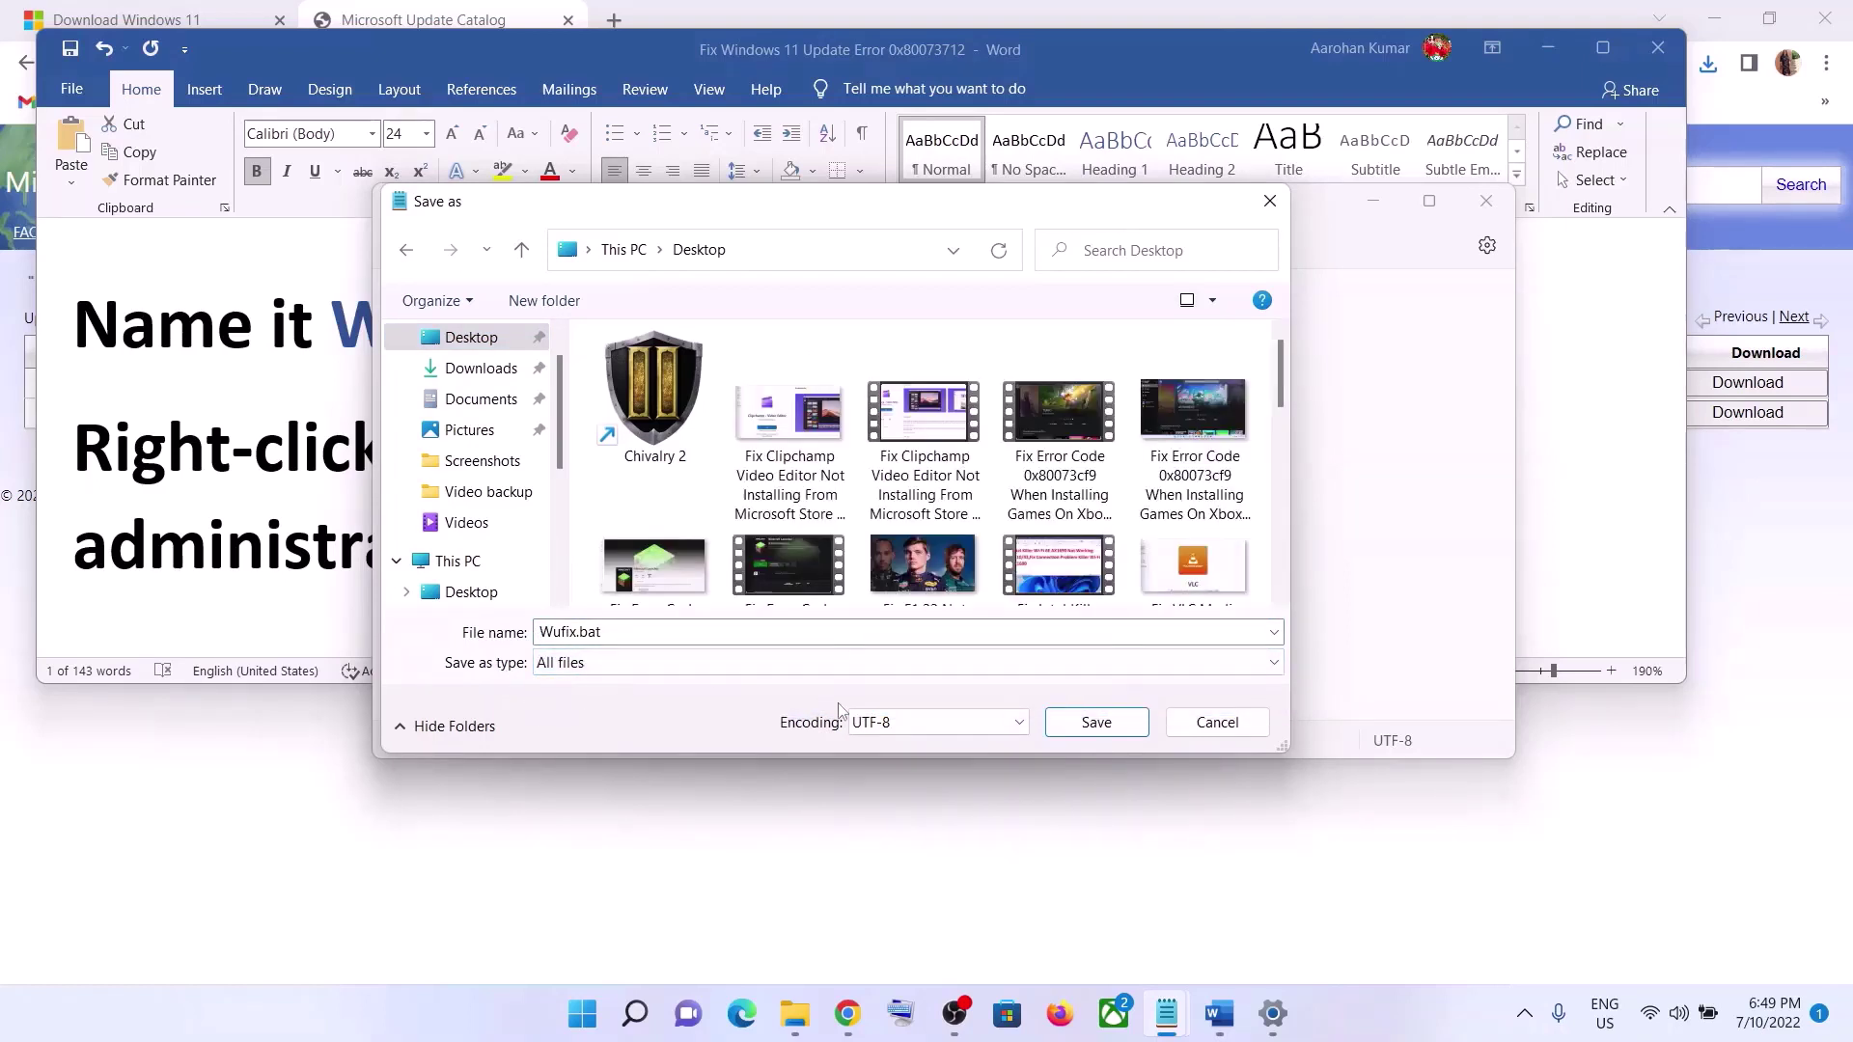
left_click(1096, 723)
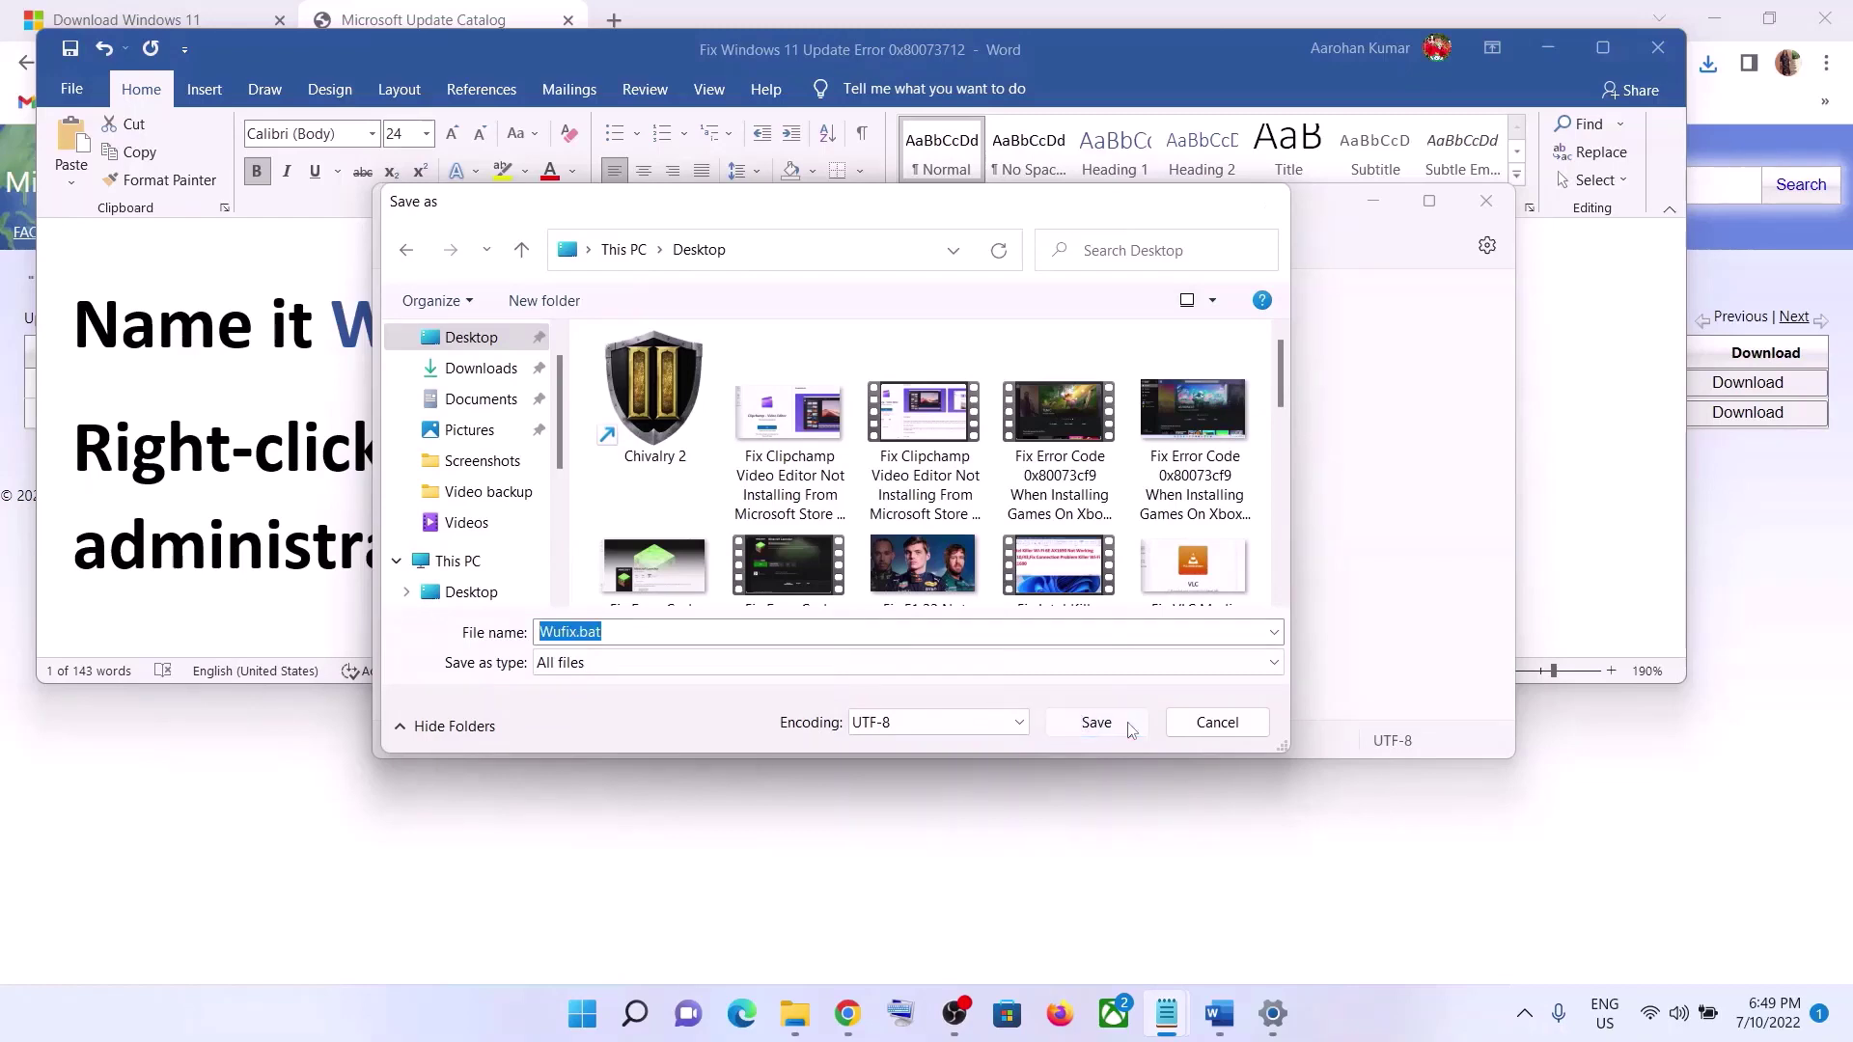
key("super+d")
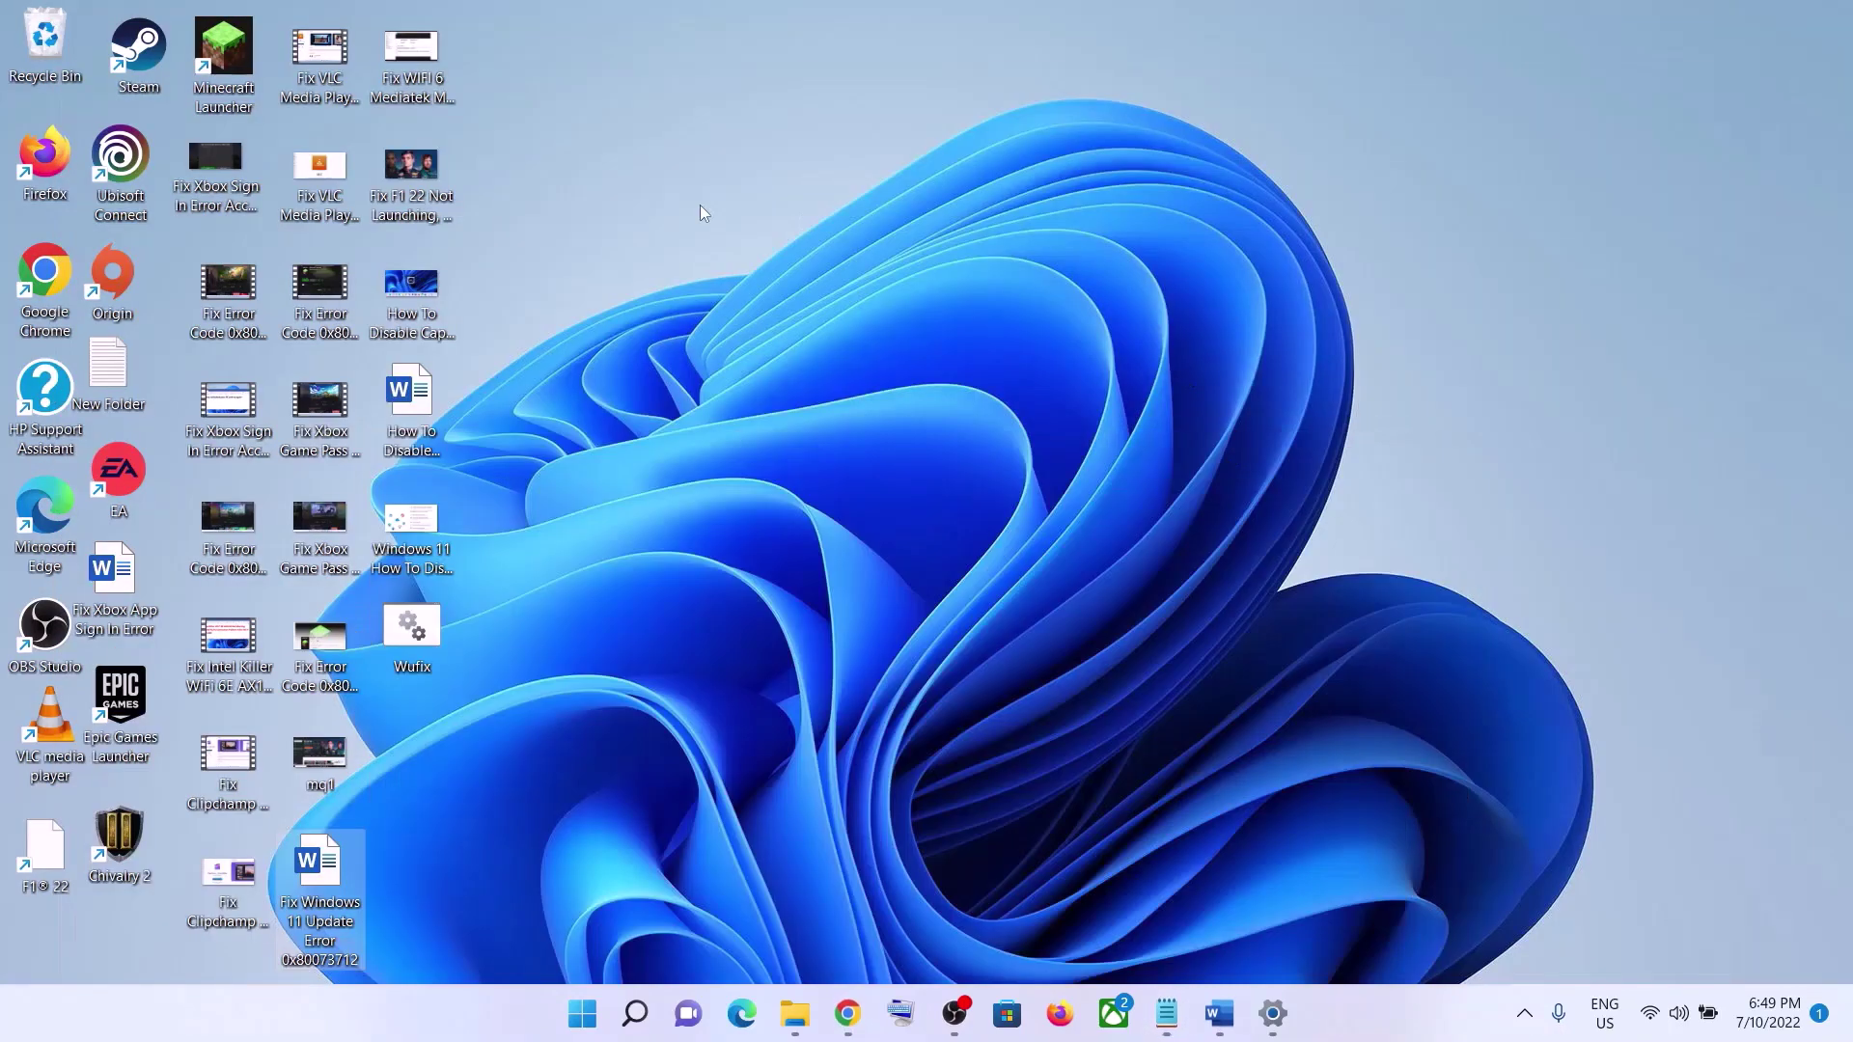
- Run Wufix.bat as administrator, resetting Winsock and starting the DISM ScanHealth scan
left_click(432, 635)
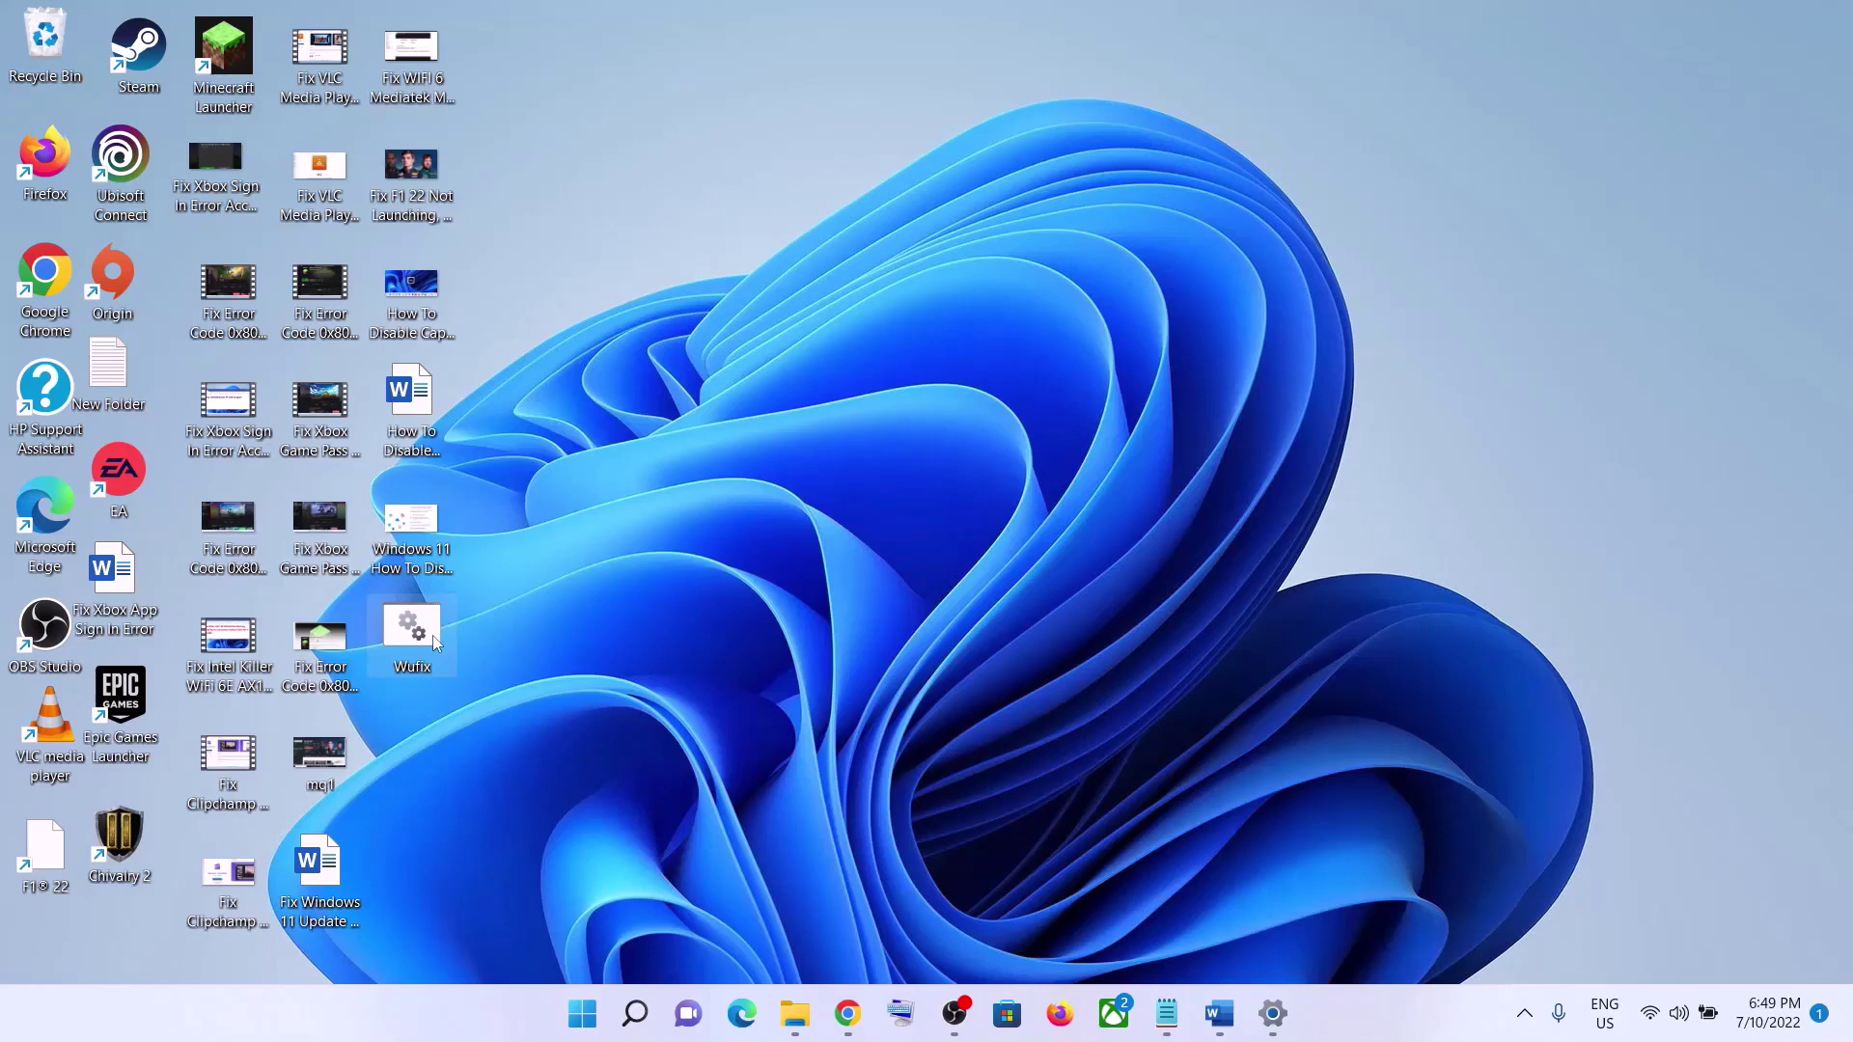
right_click(432, 635)
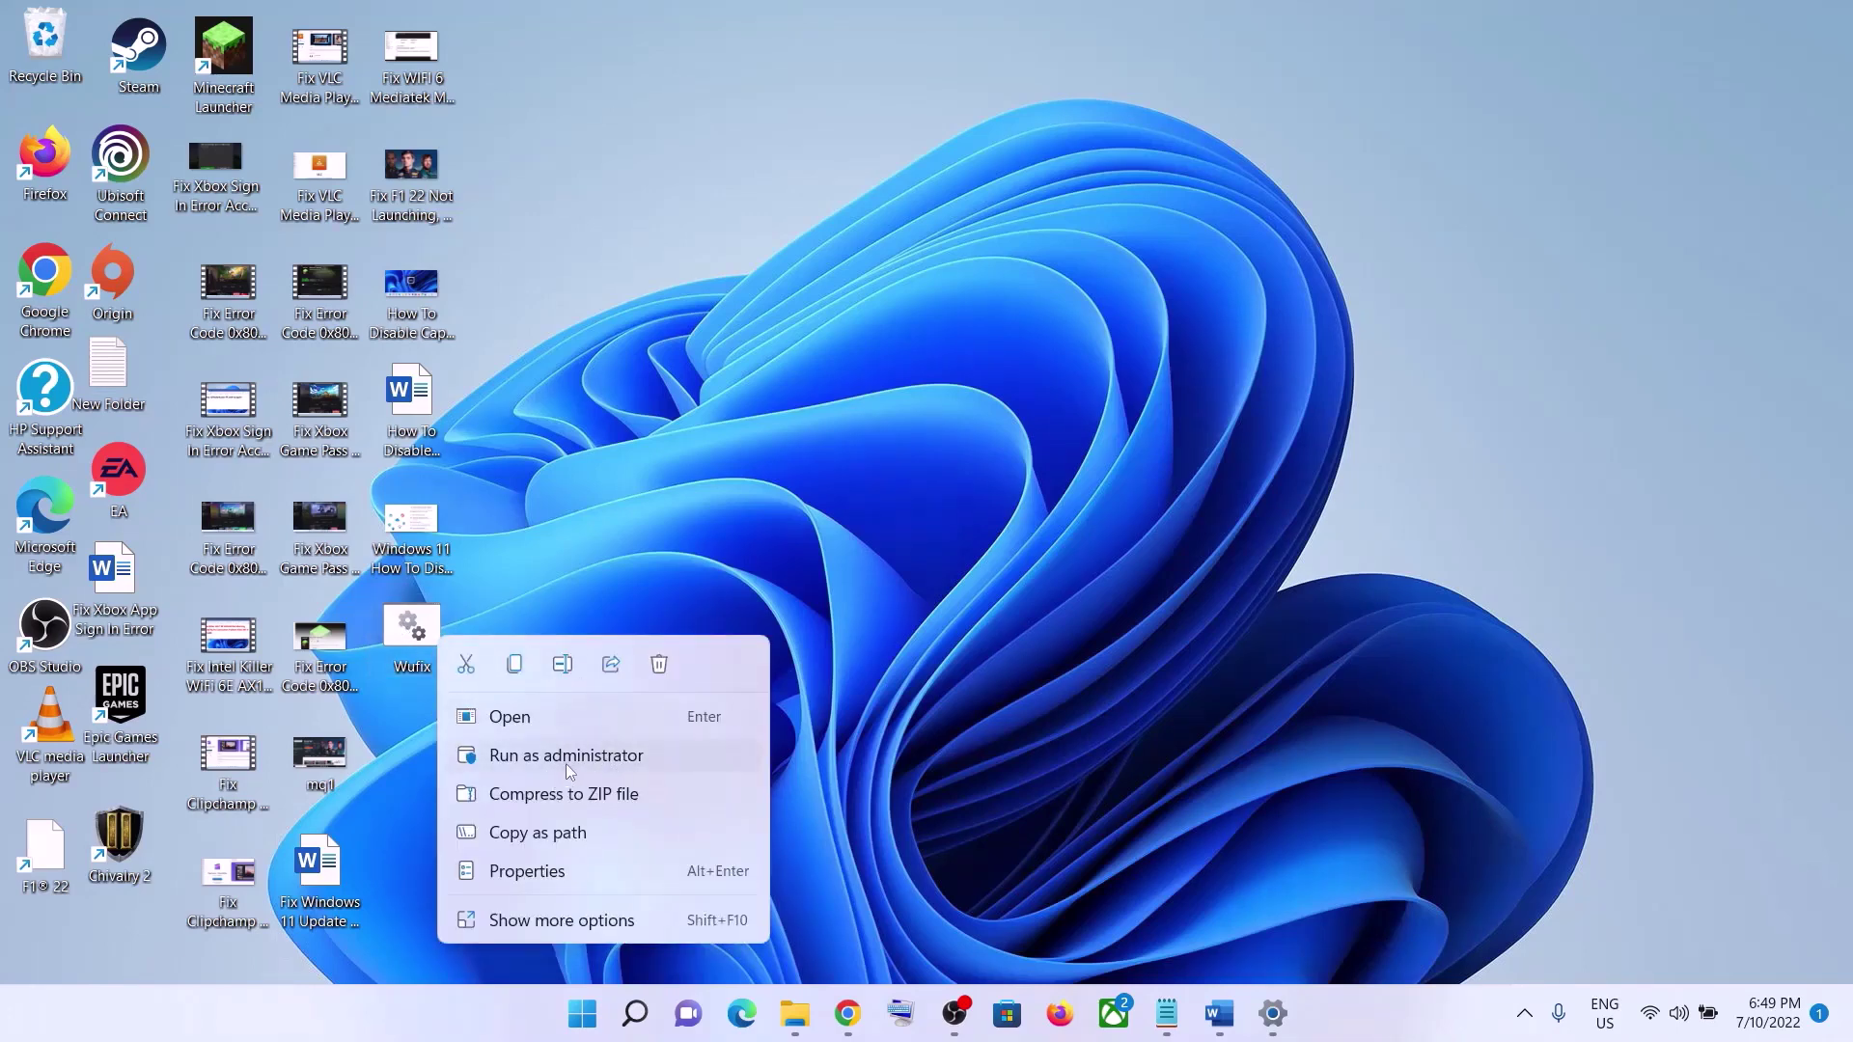
left_click(610, 757)
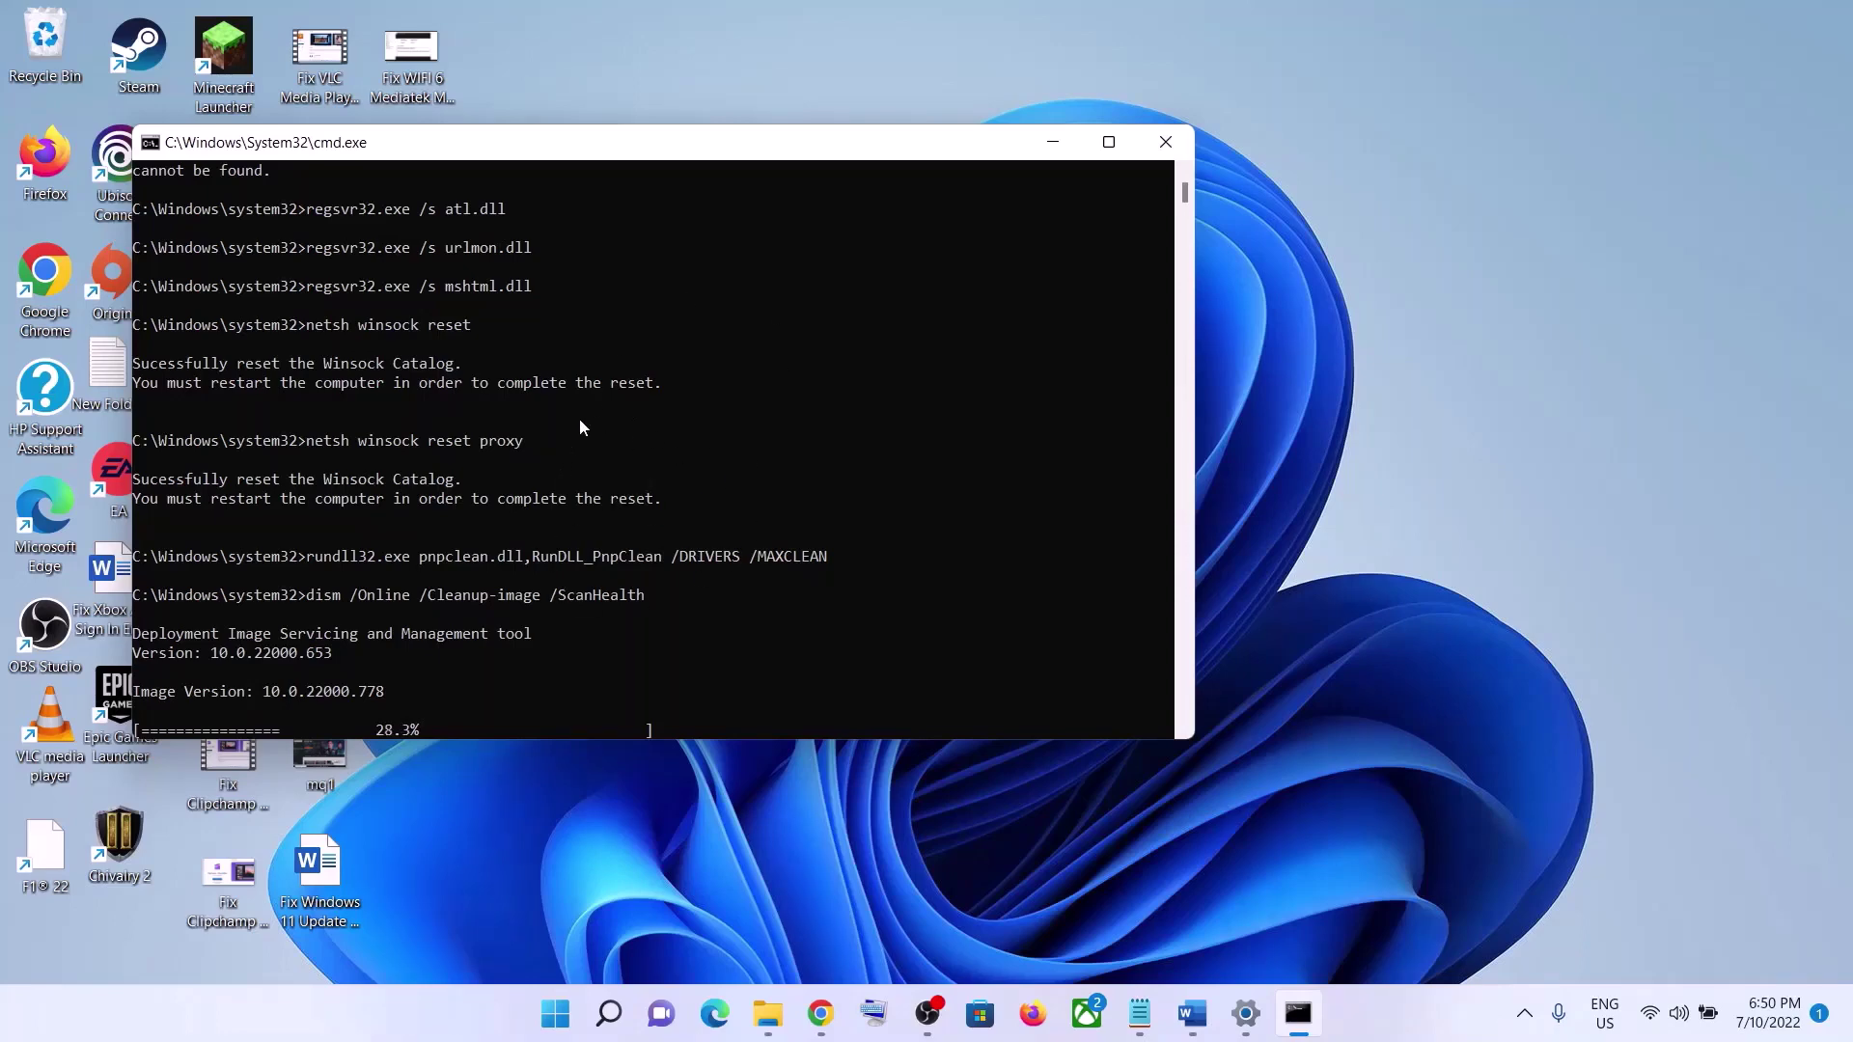
- Look at the Start power options without restarting, then bring up Settings' About page
left_click(555, 1013)
left_click(1226, 932)
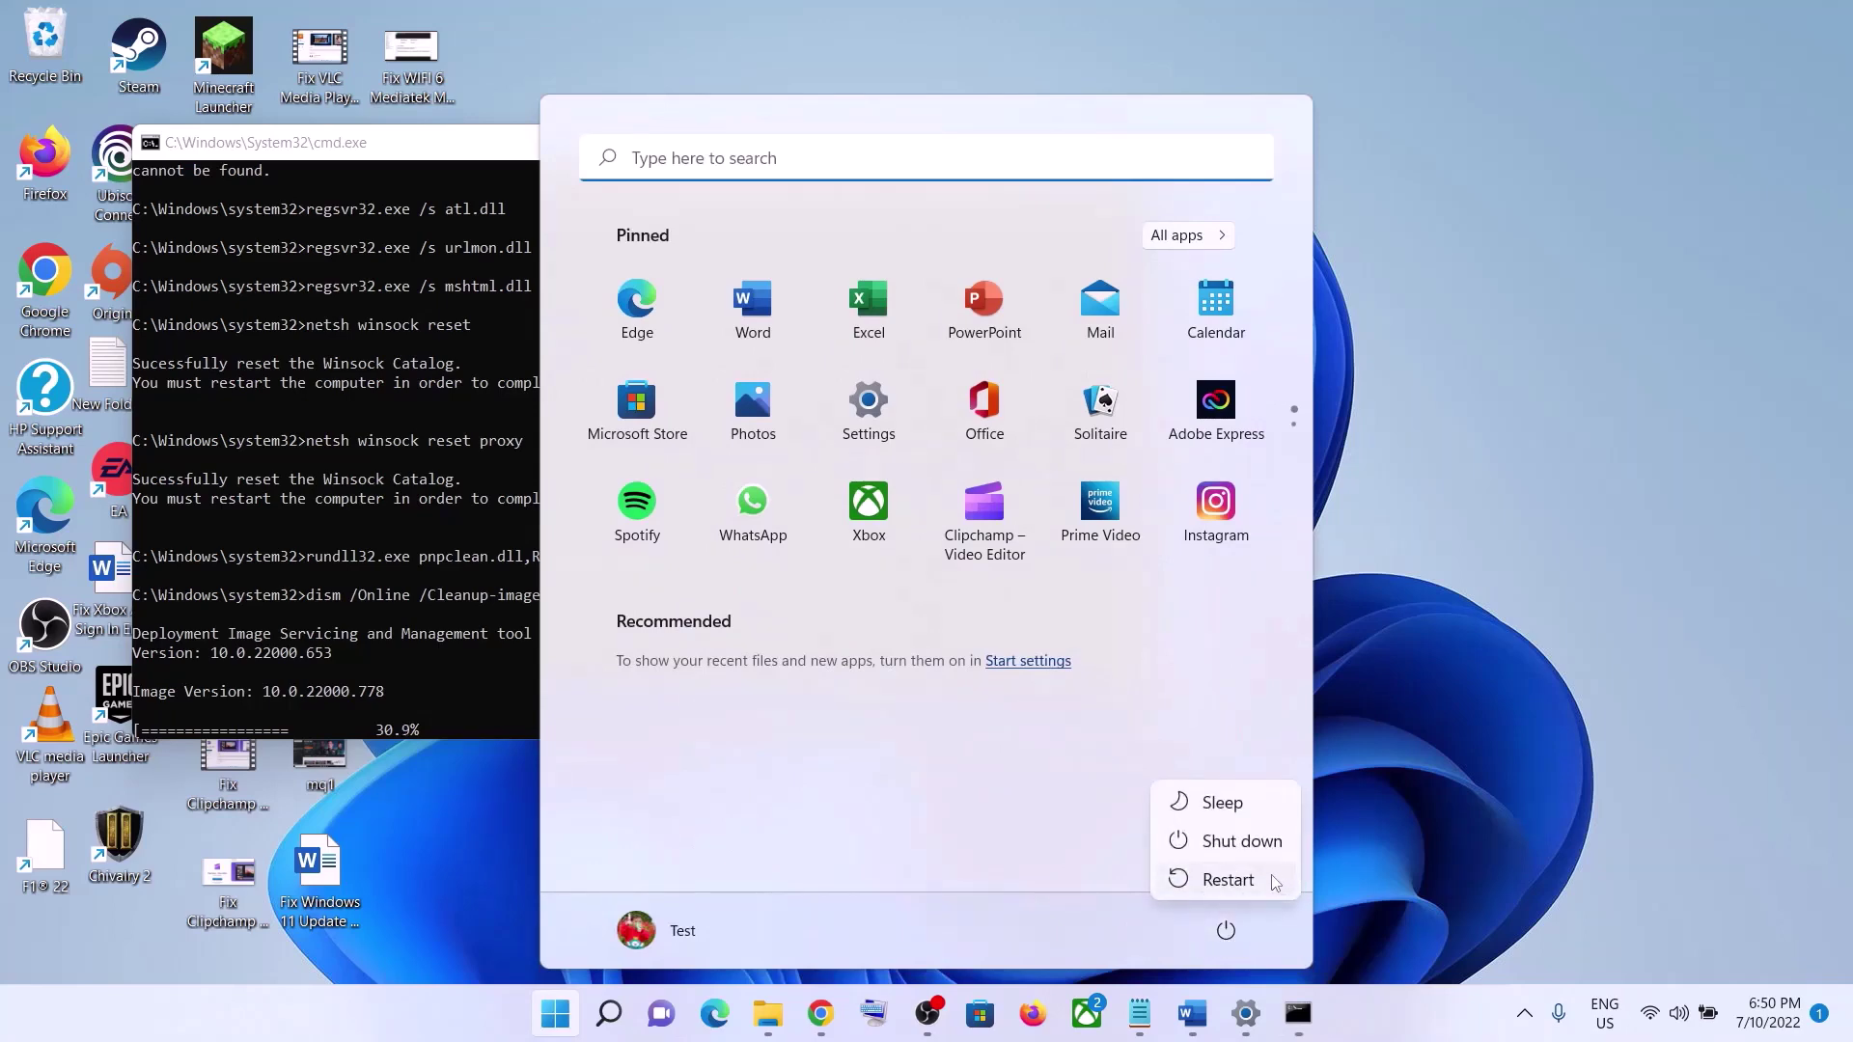
key("Escape")
left_click(1474, 788)
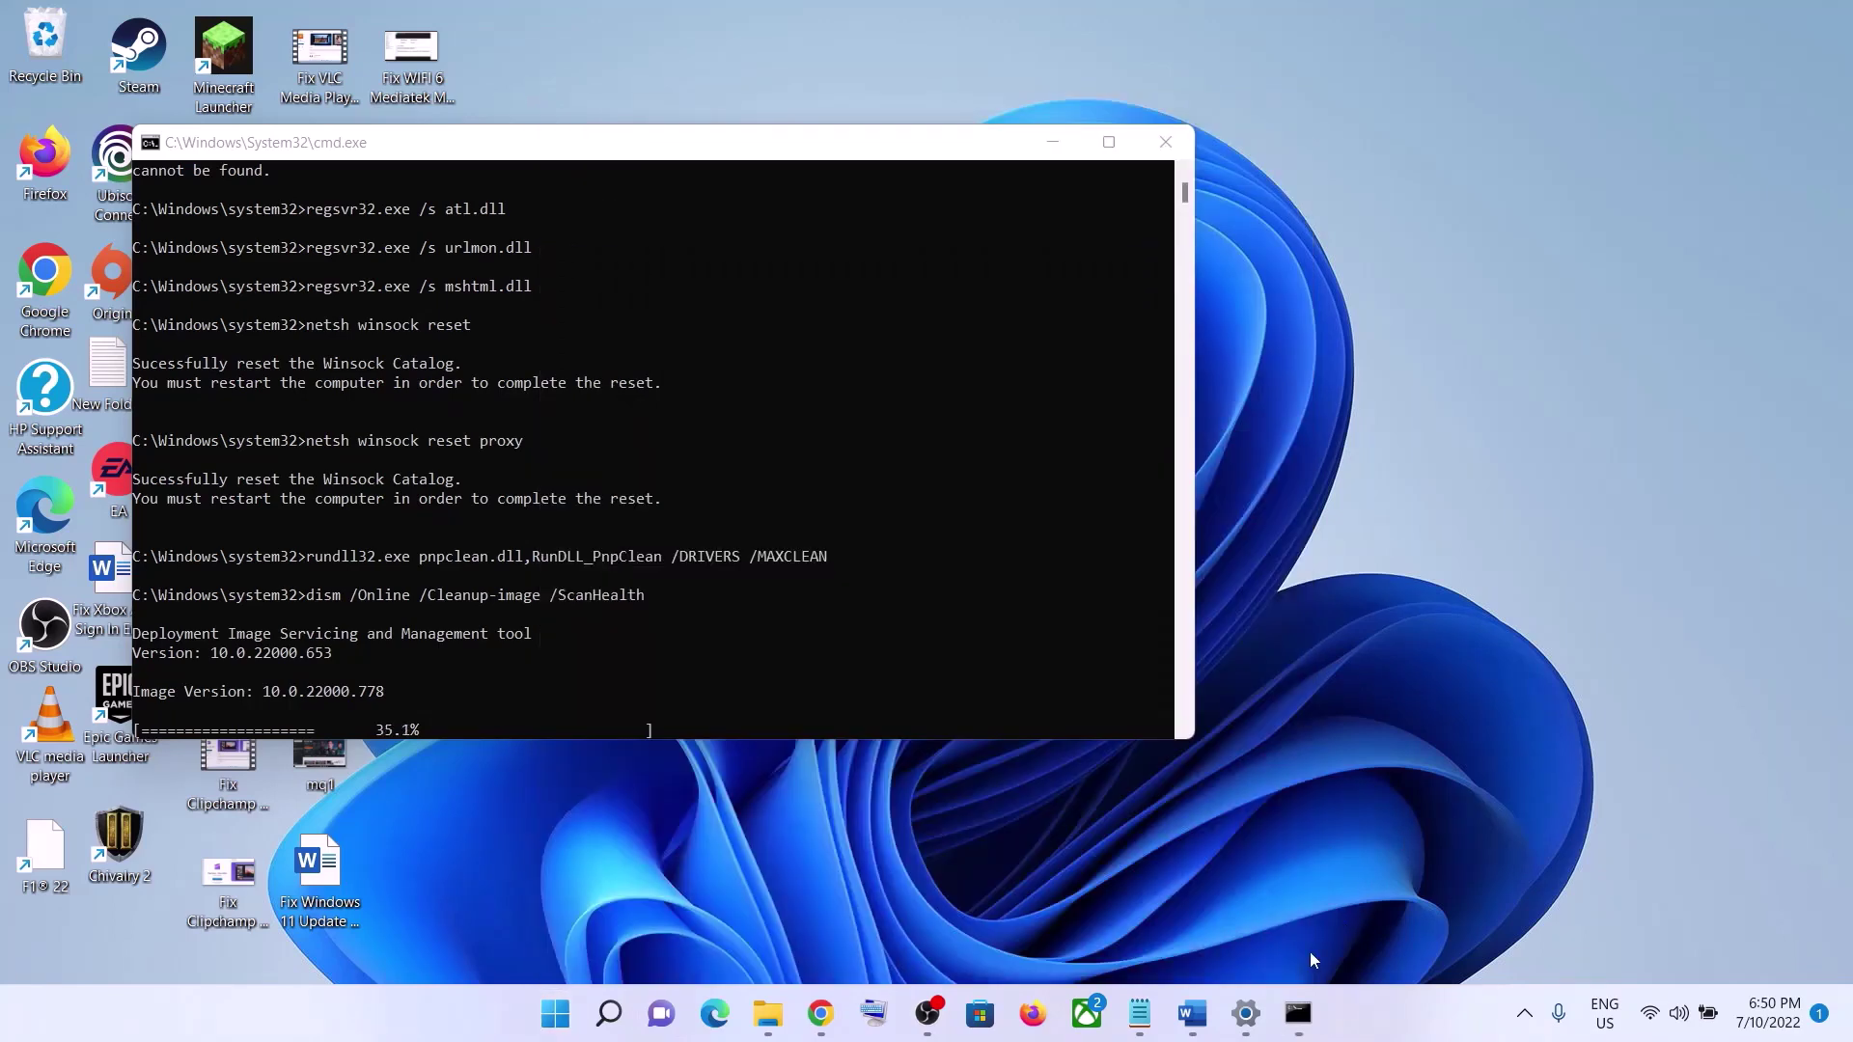
left_click(1245, 1014)
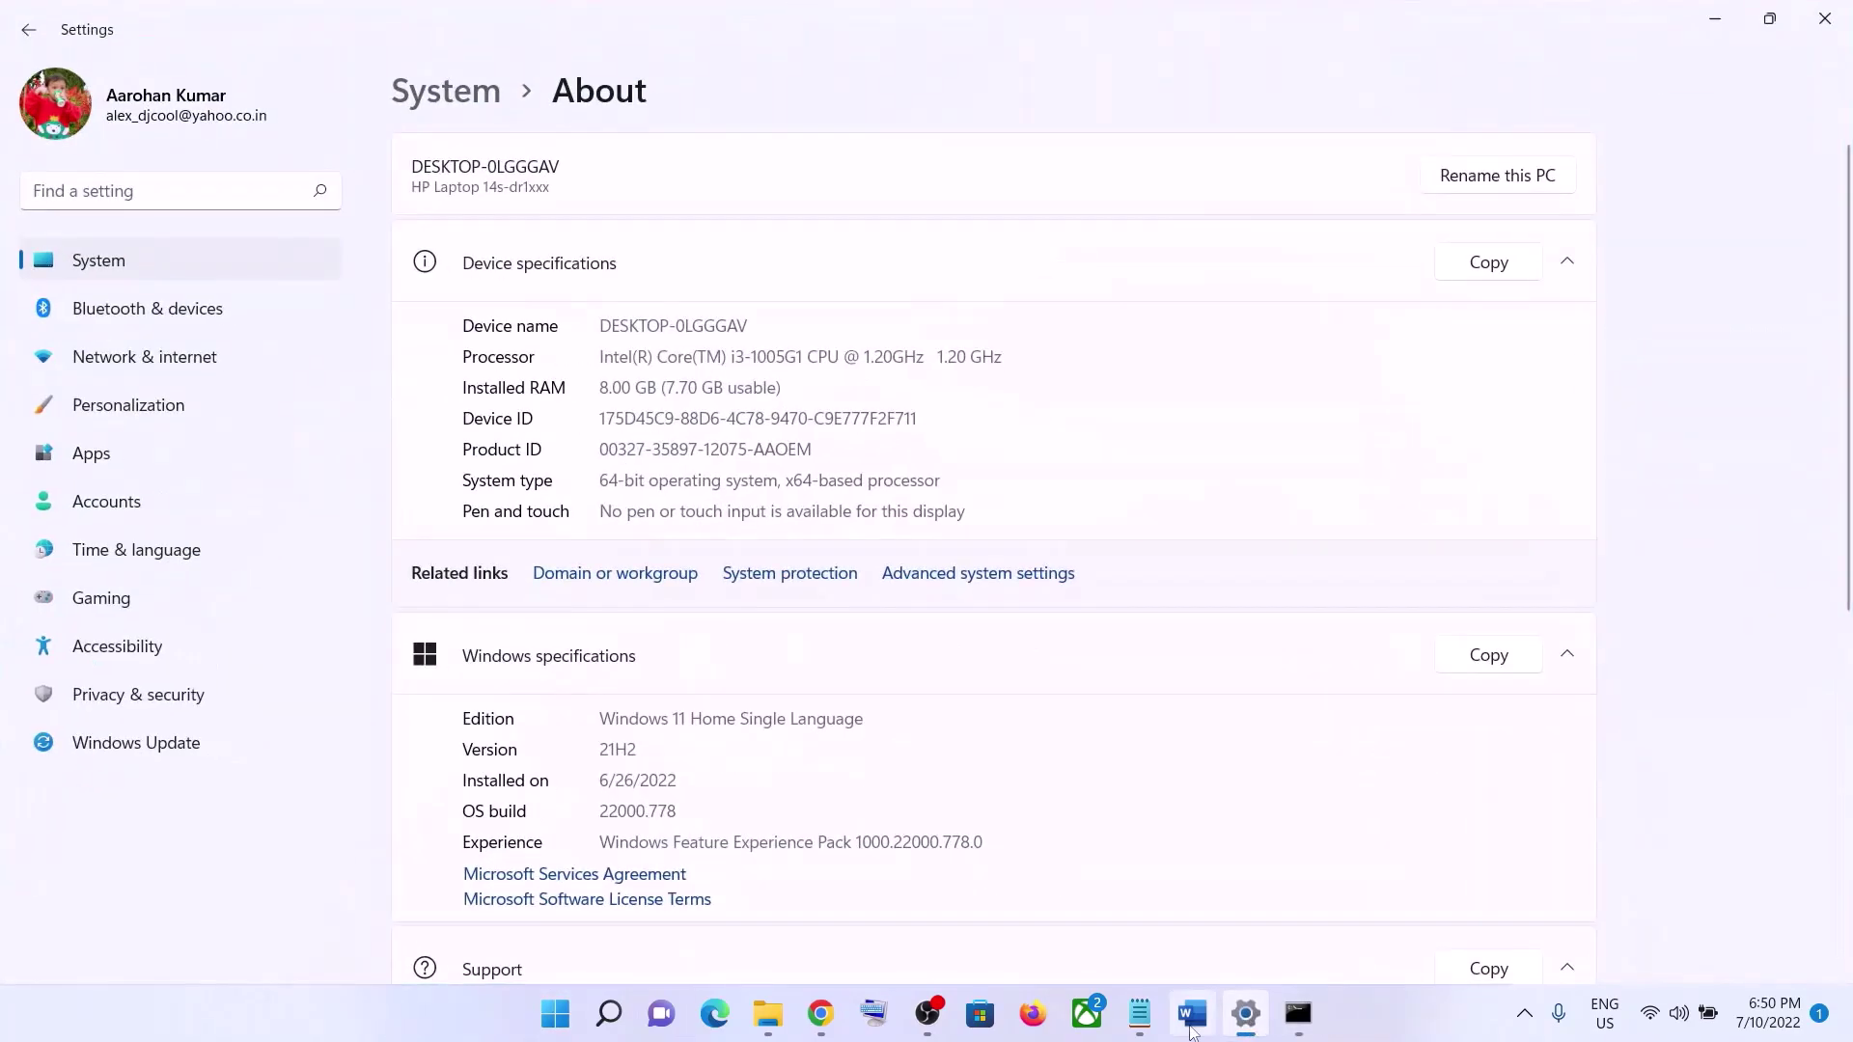
- Scroll Word's guide to Step 6) Use Media Creation Tool and go to its Windows 11 download page
left_click(1192, 1028)
scroll(833, 416, "down", 5)
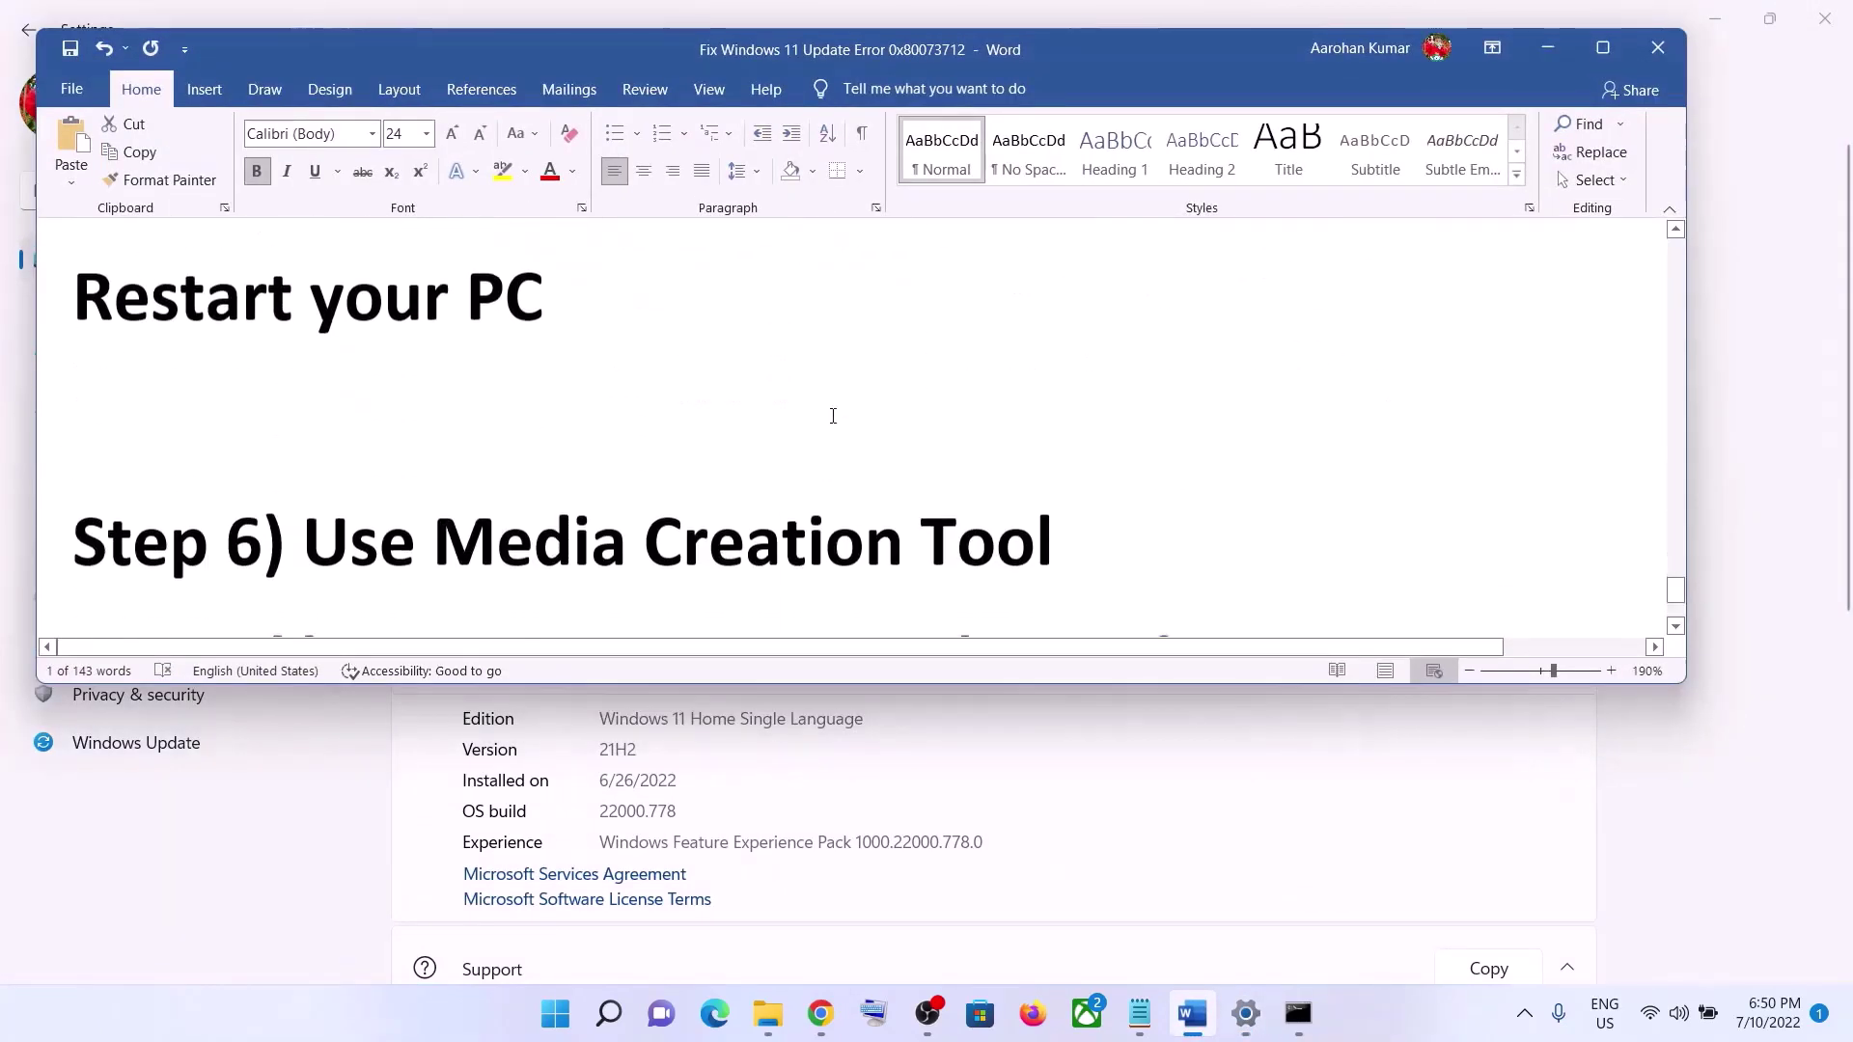
scroll(833, 416, "down", 3)
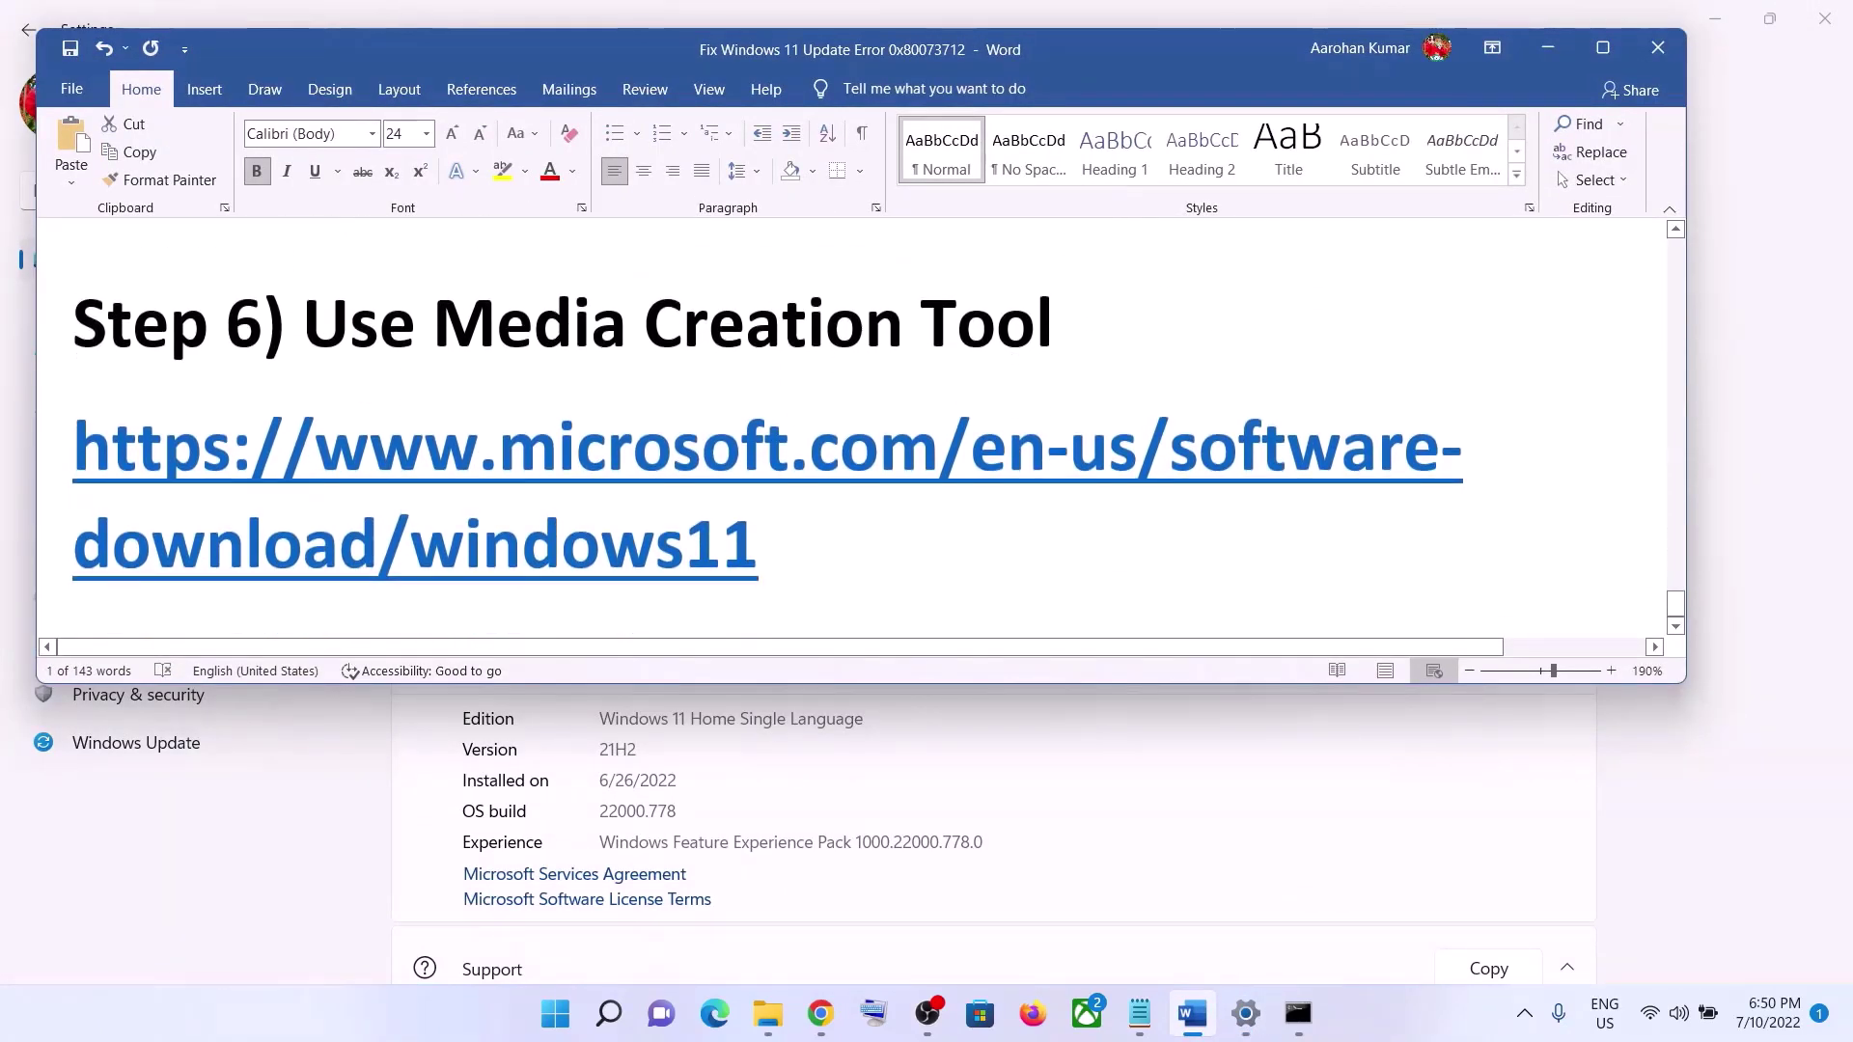
left_click_drag(305, 333, 976, 348)
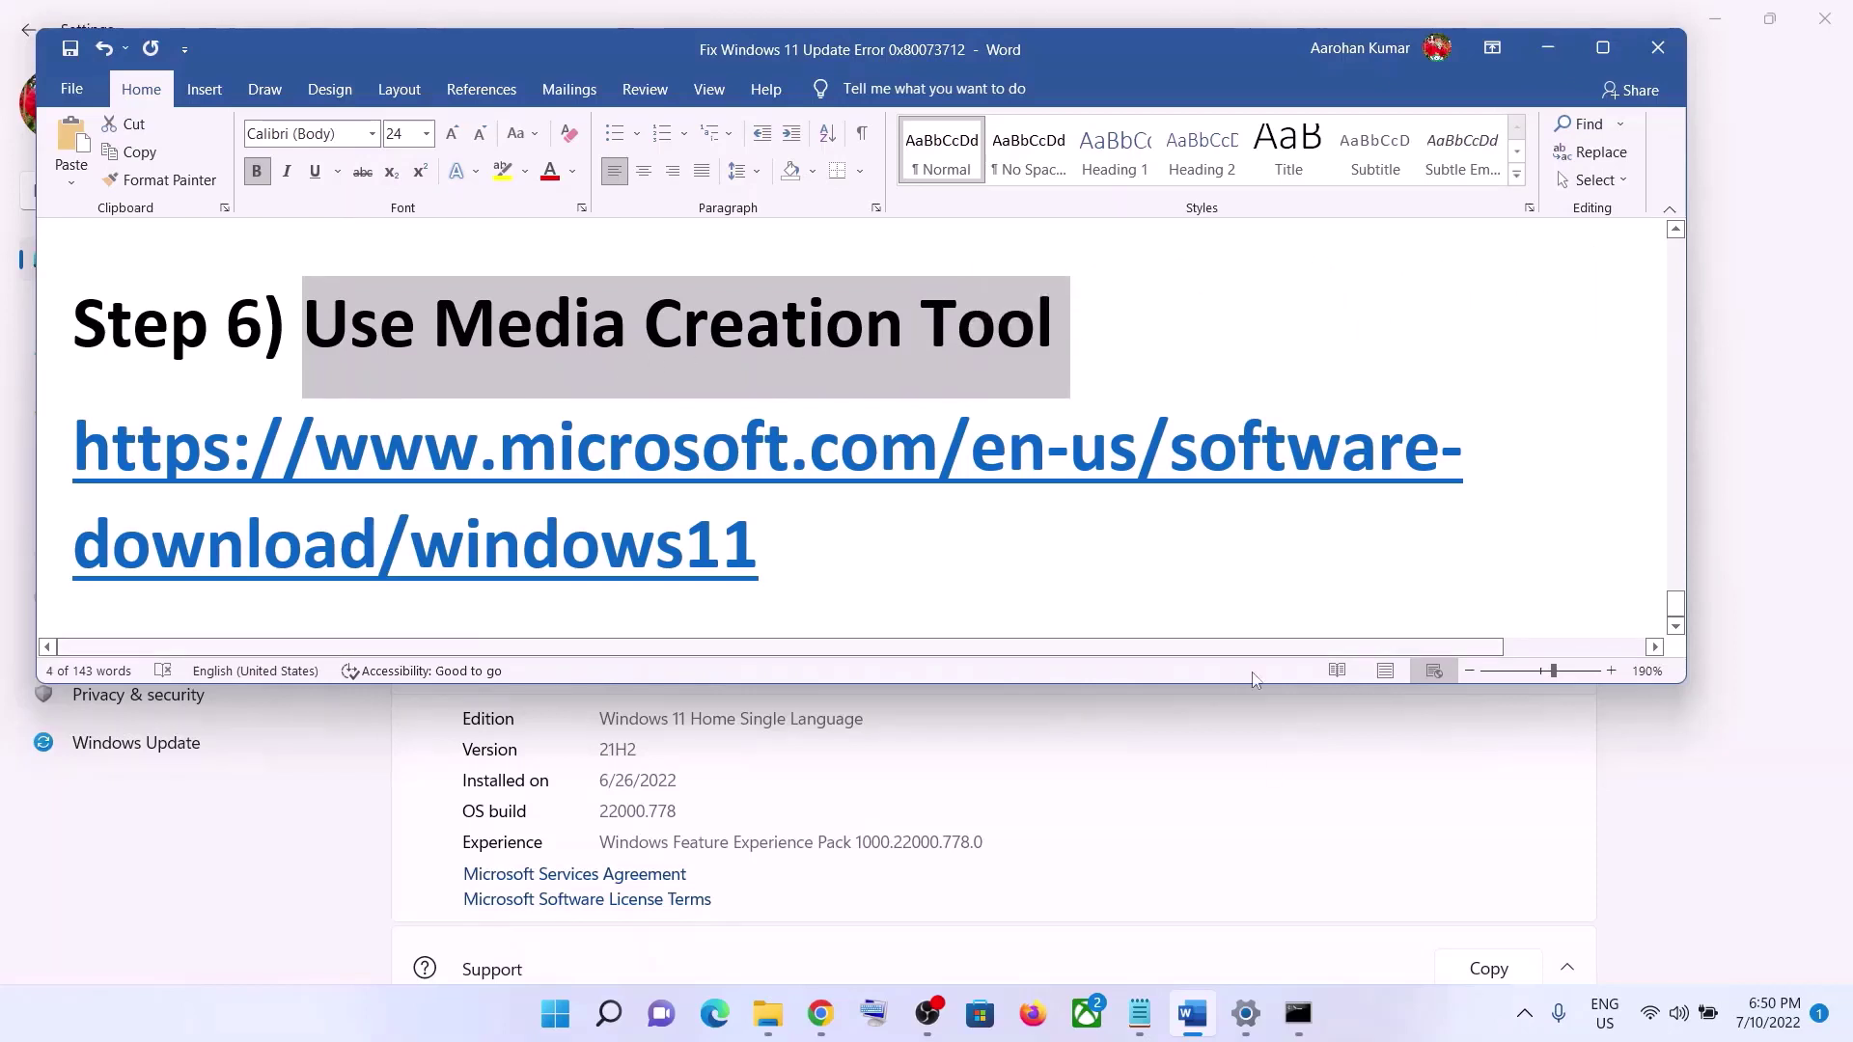
left_click(1348, 1030)
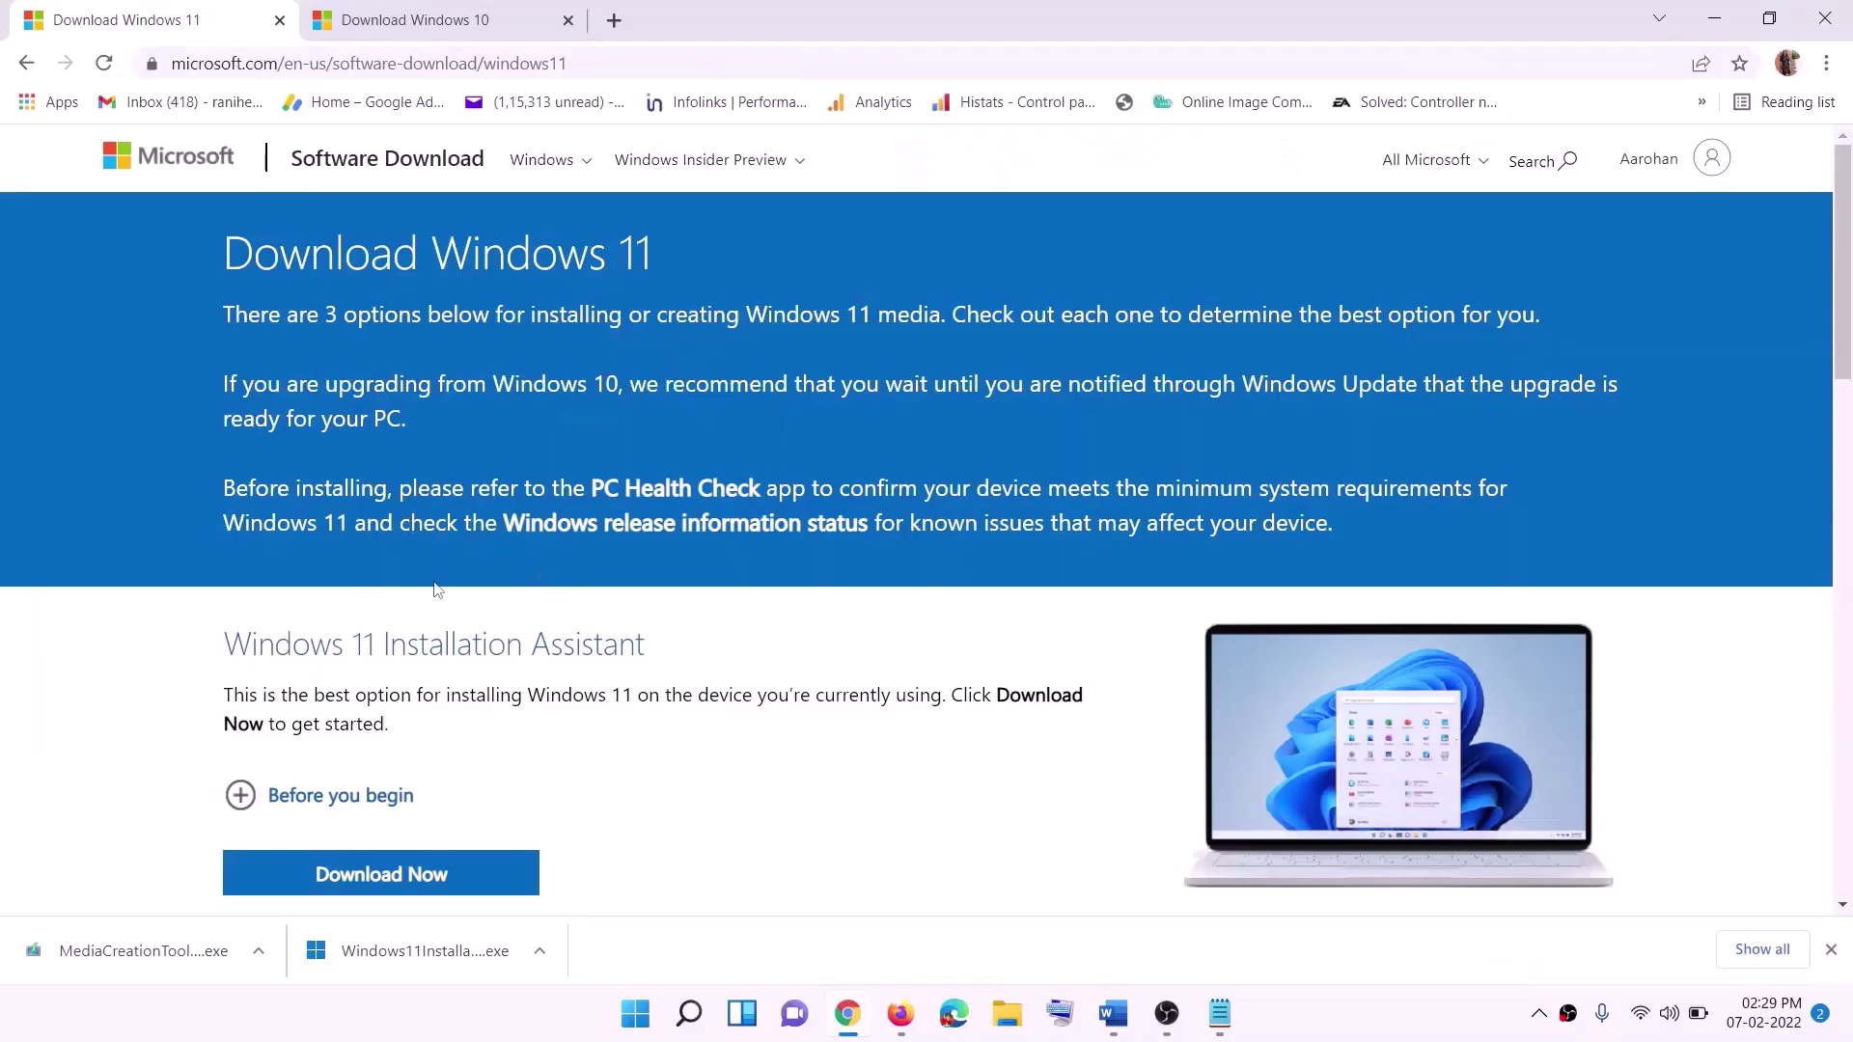
- Download the Windows 11 Media Creation Tool and run it with administrator approval
scroll(584, 654, "down", 5)
left_click_drag(348, 572, 537, 572)
left_click(367, 736)
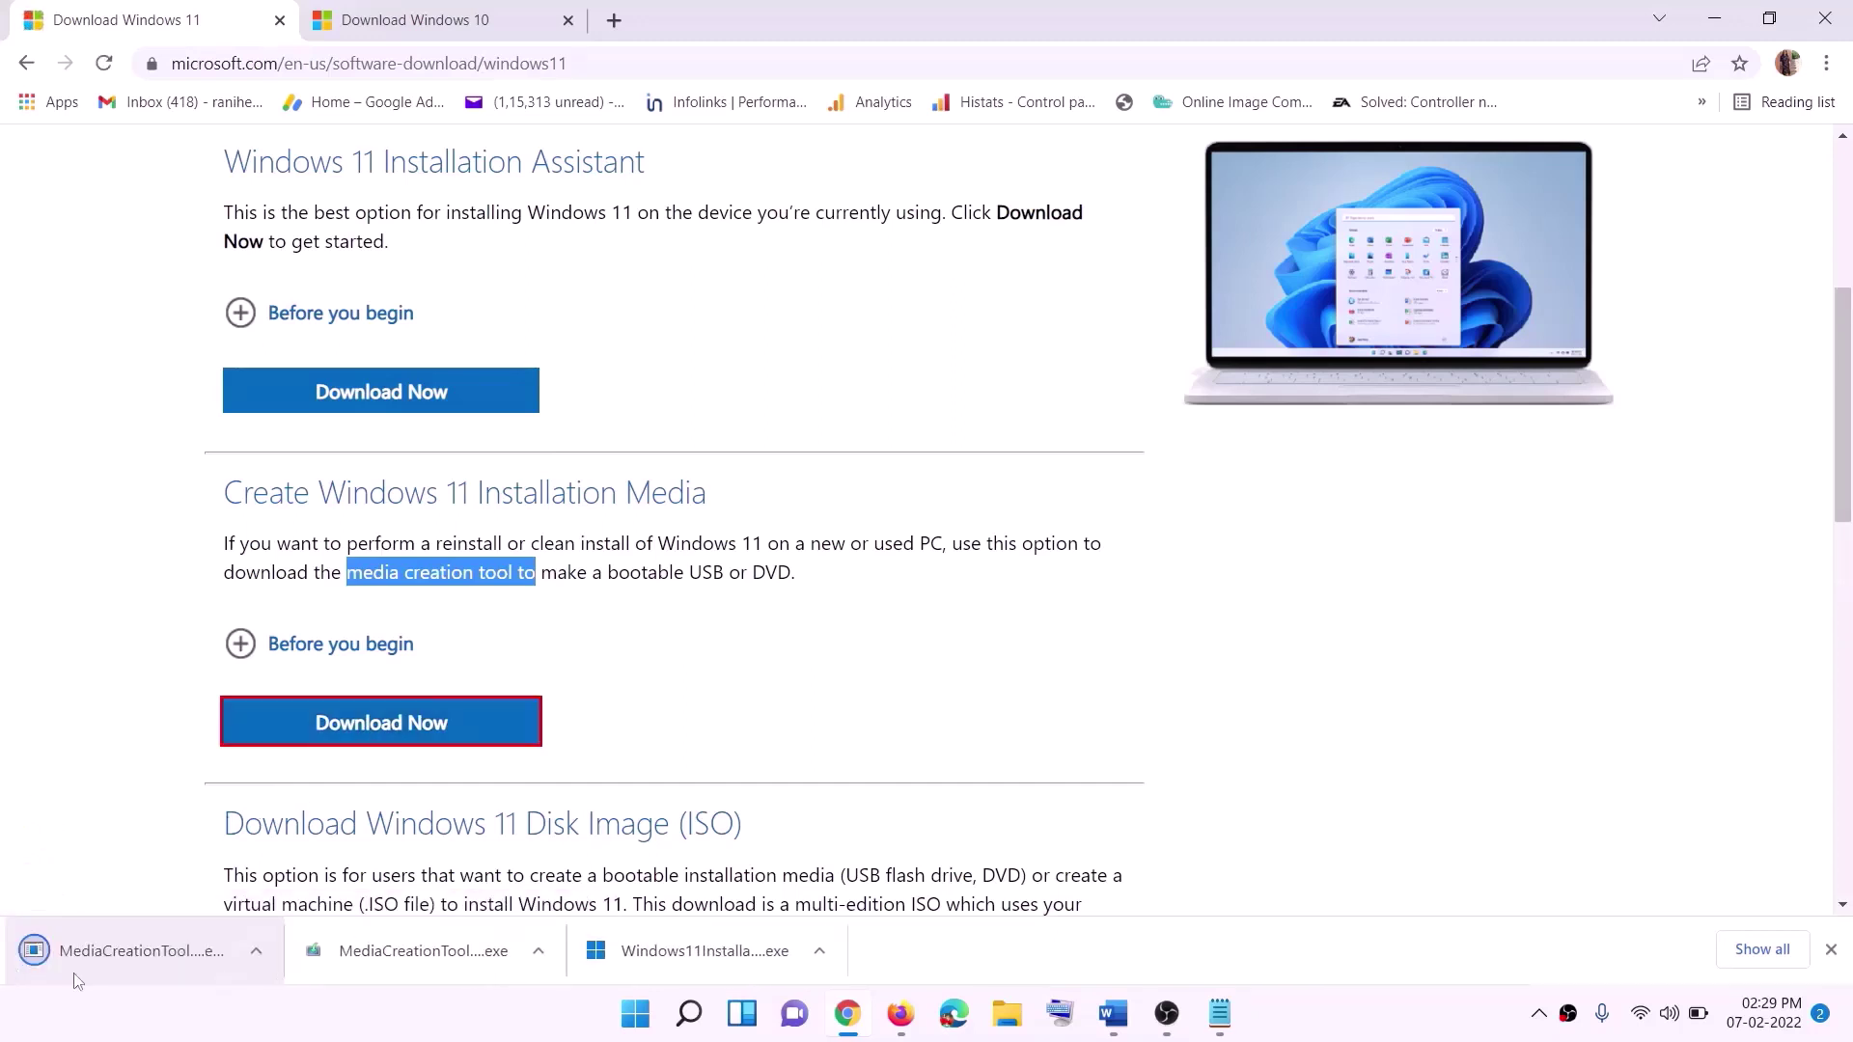
left_click(126, 958)
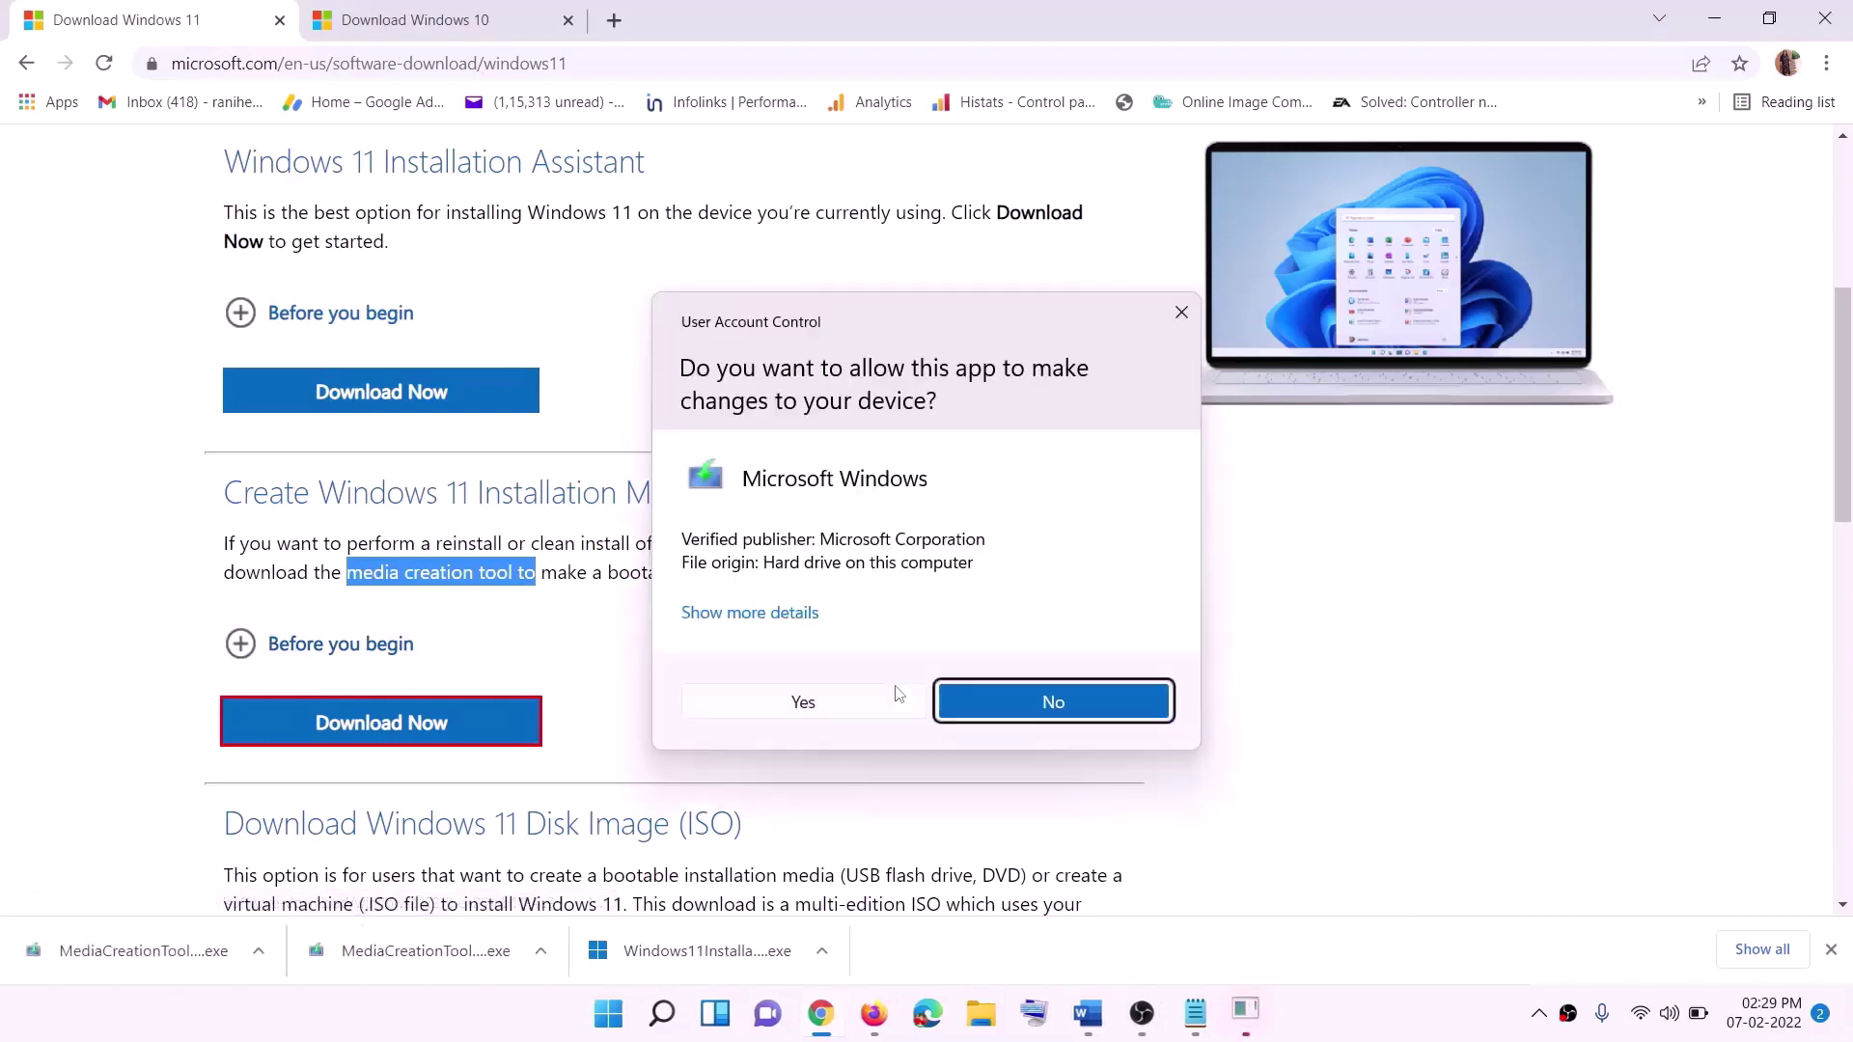
left_click(840, 692)
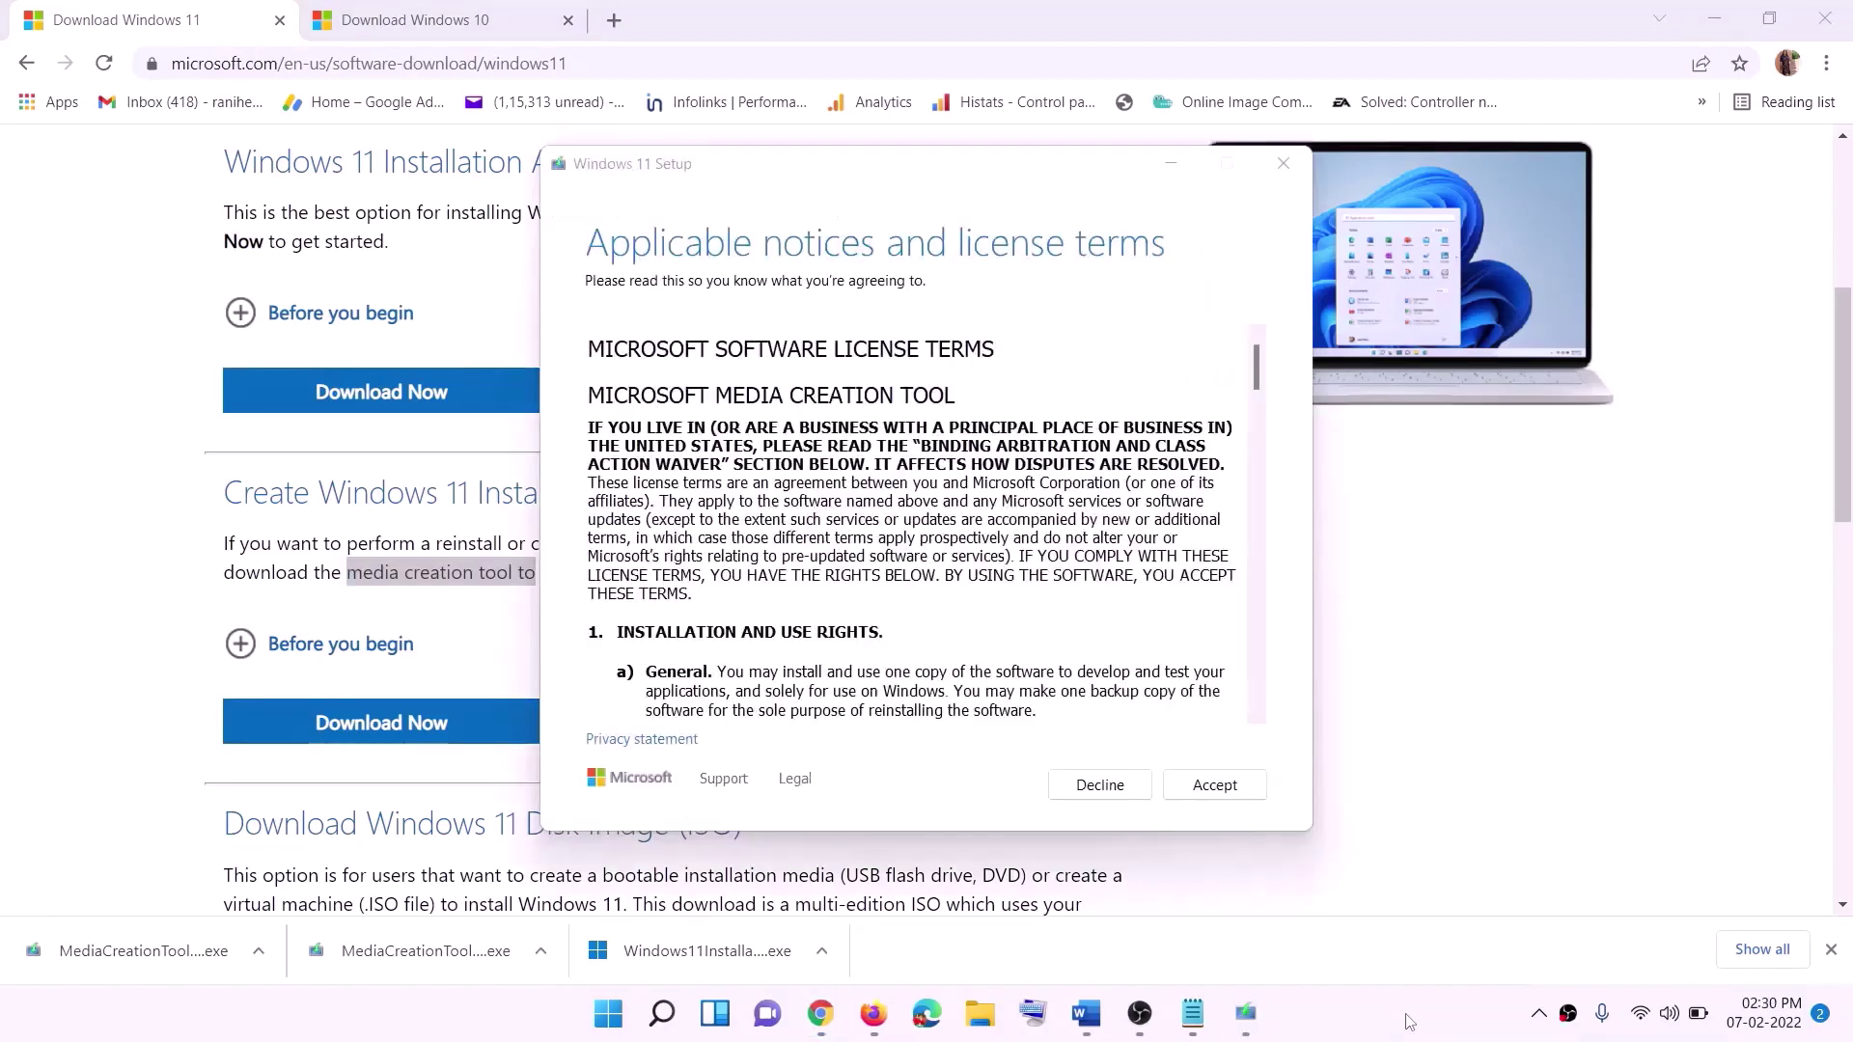
- Accept the license, keep the recommended edition, and save an ISO file named Windows to the Desktop
left_click(1188, 785)
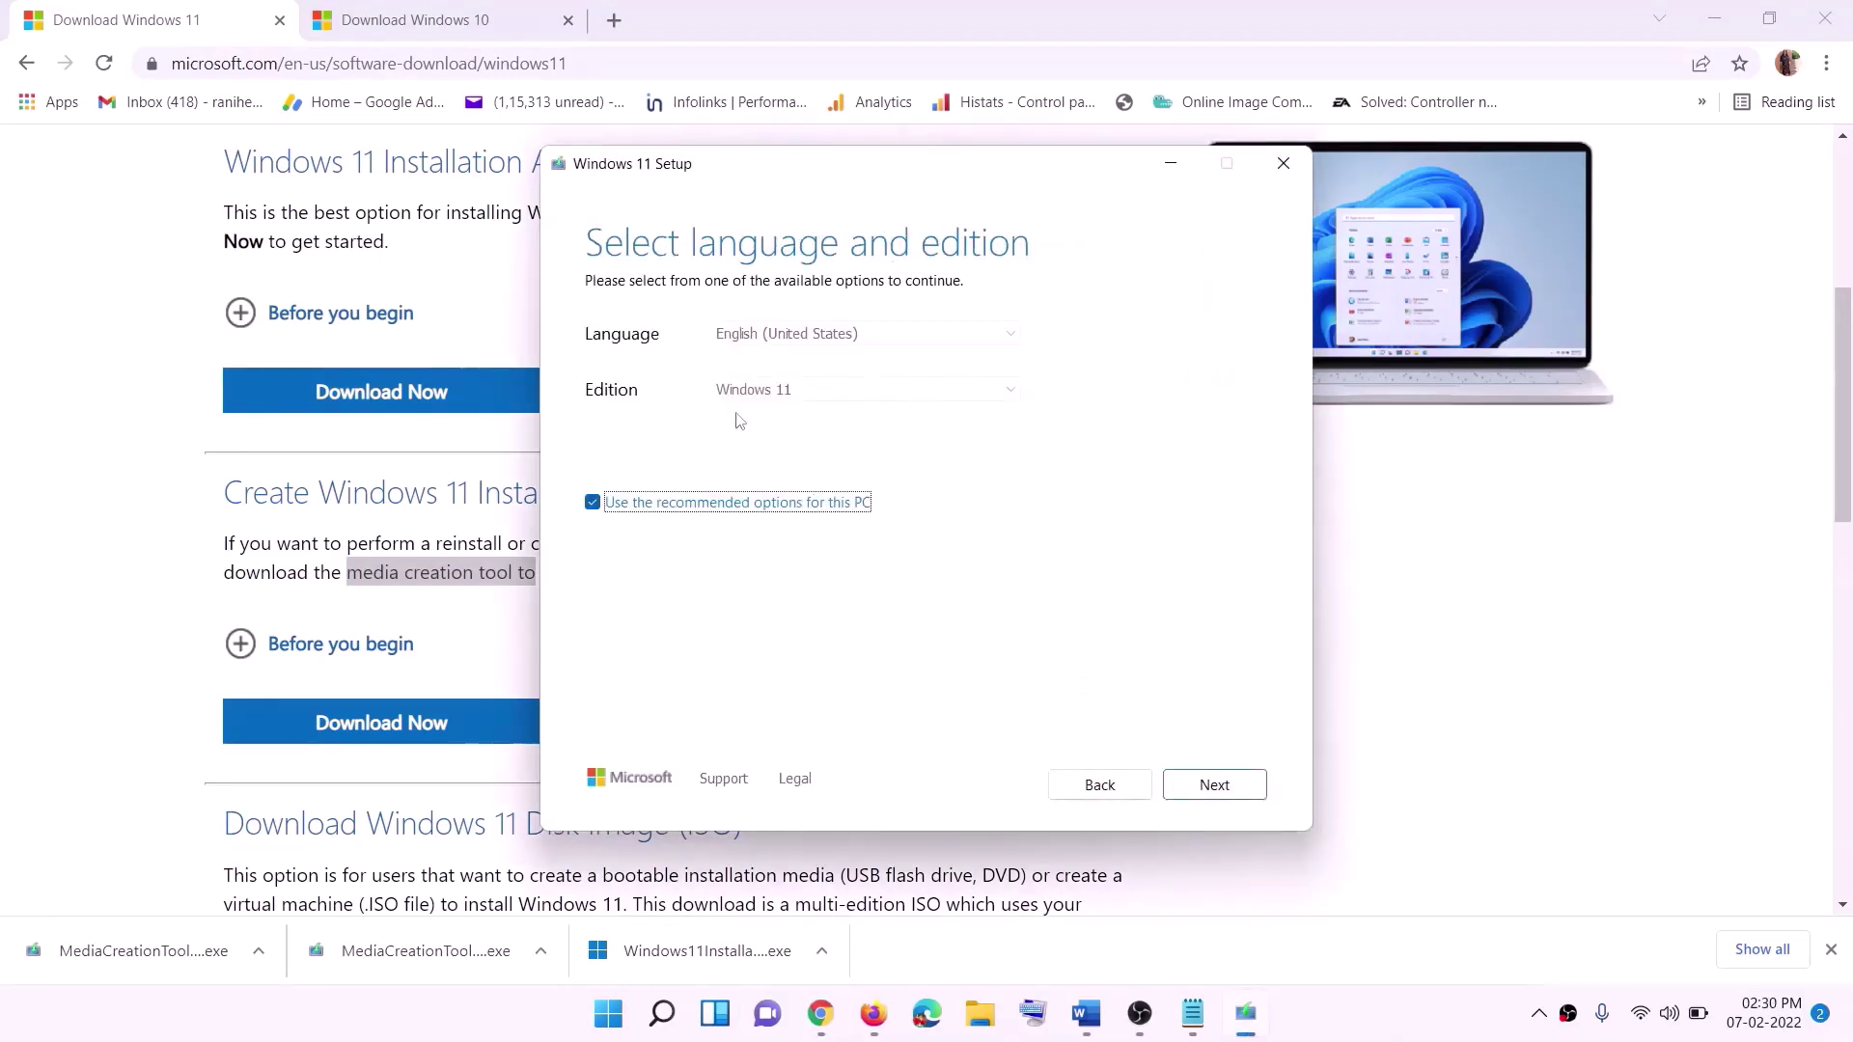
left_click(1202, 784)
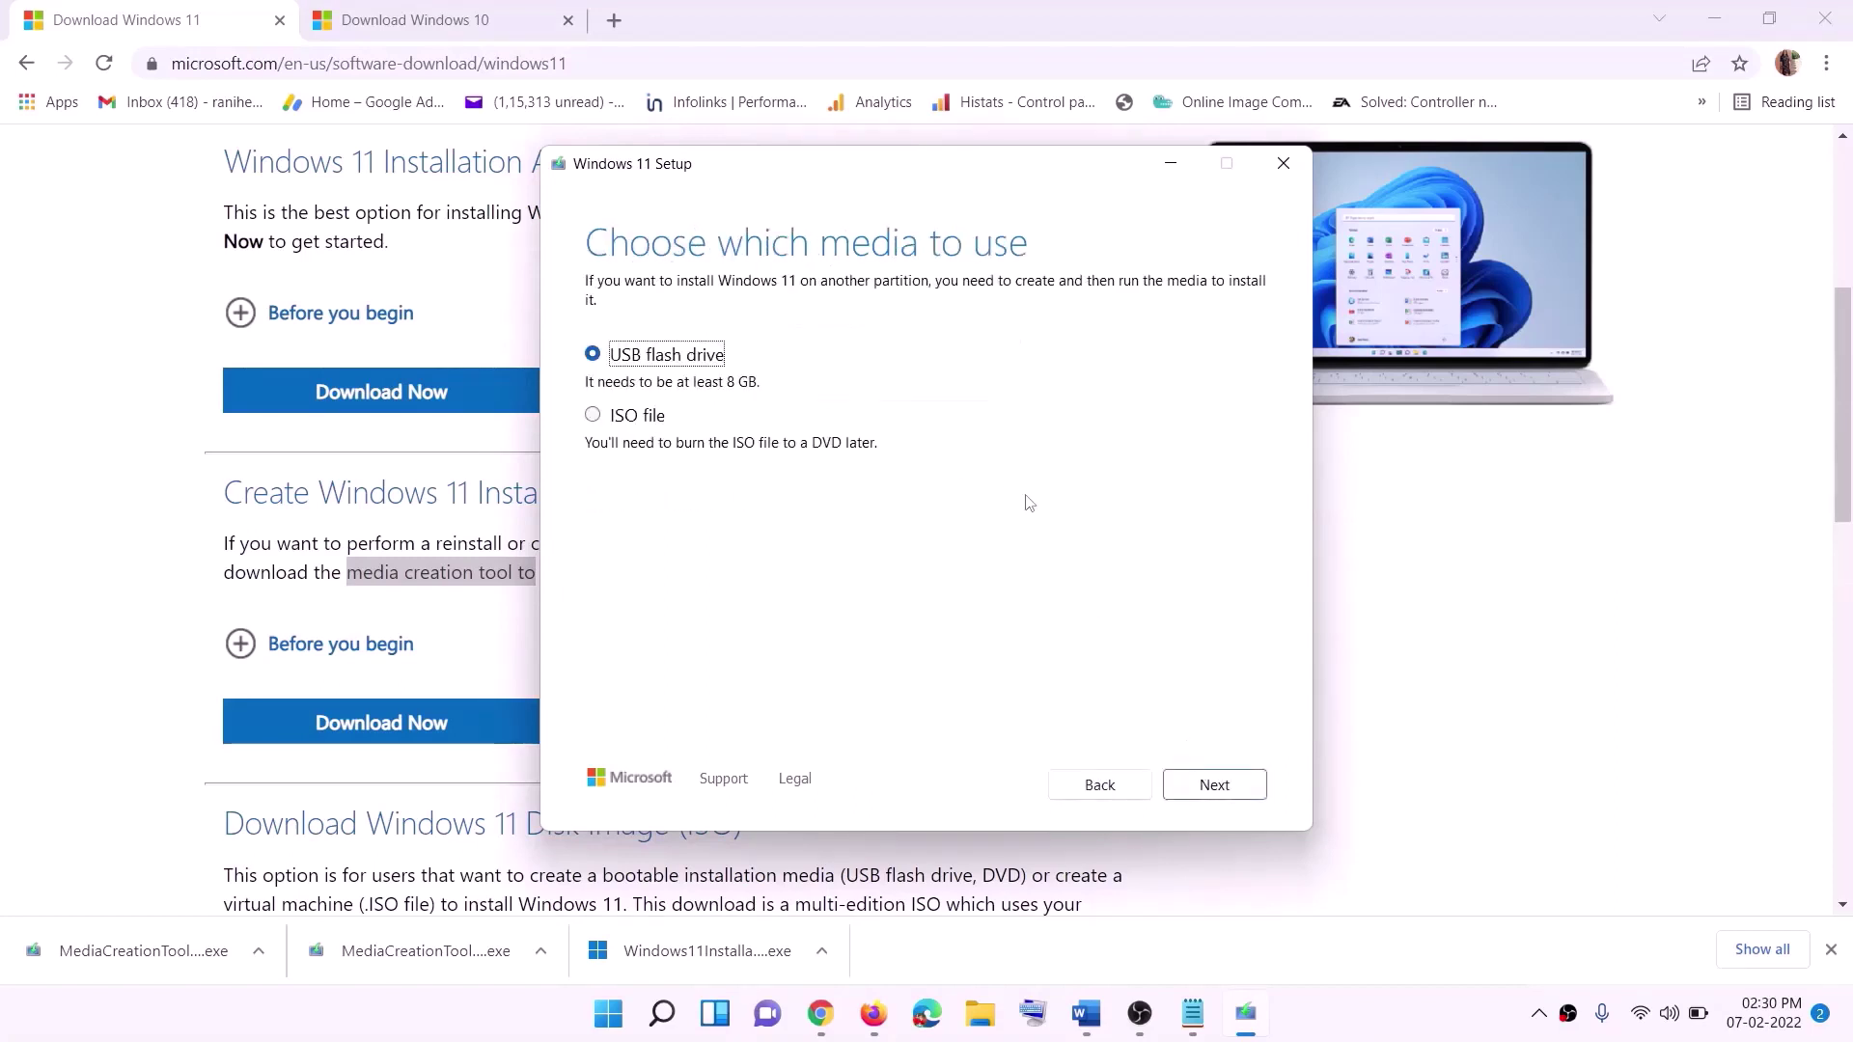
left_click(614, 417)
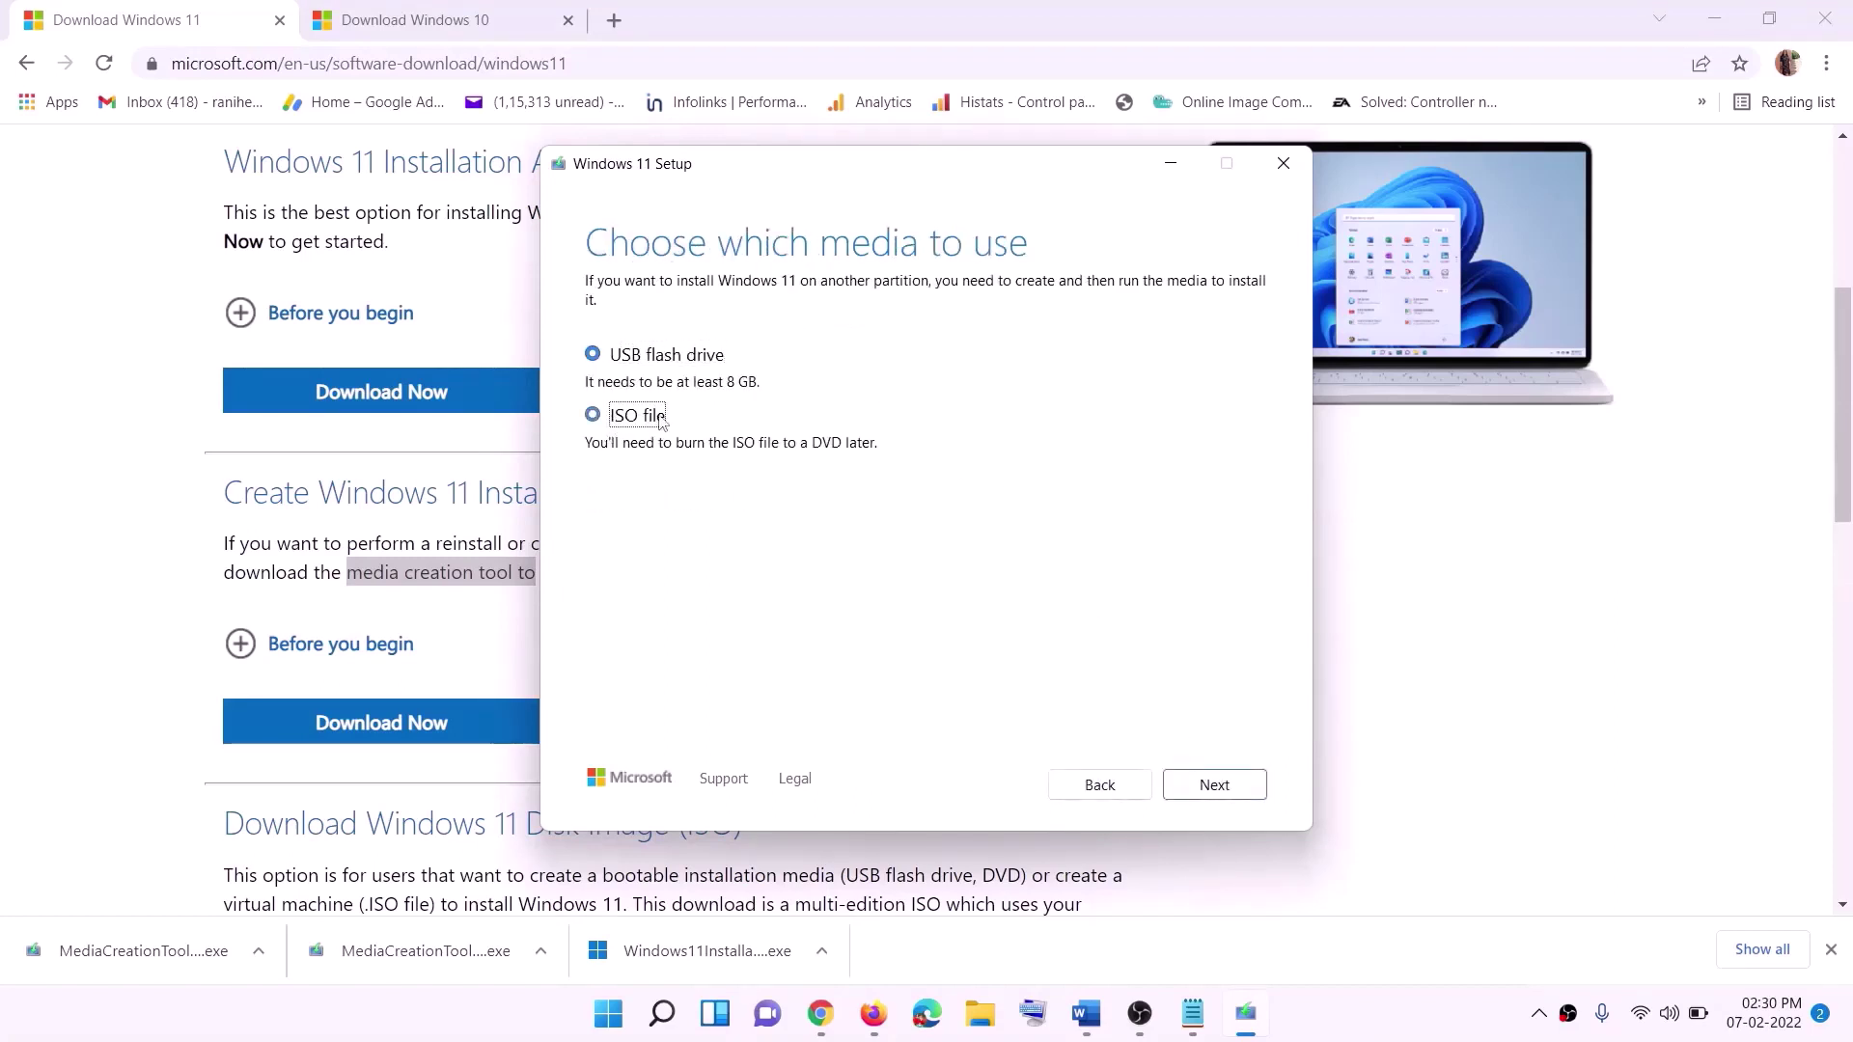
left_click(1224, 784)
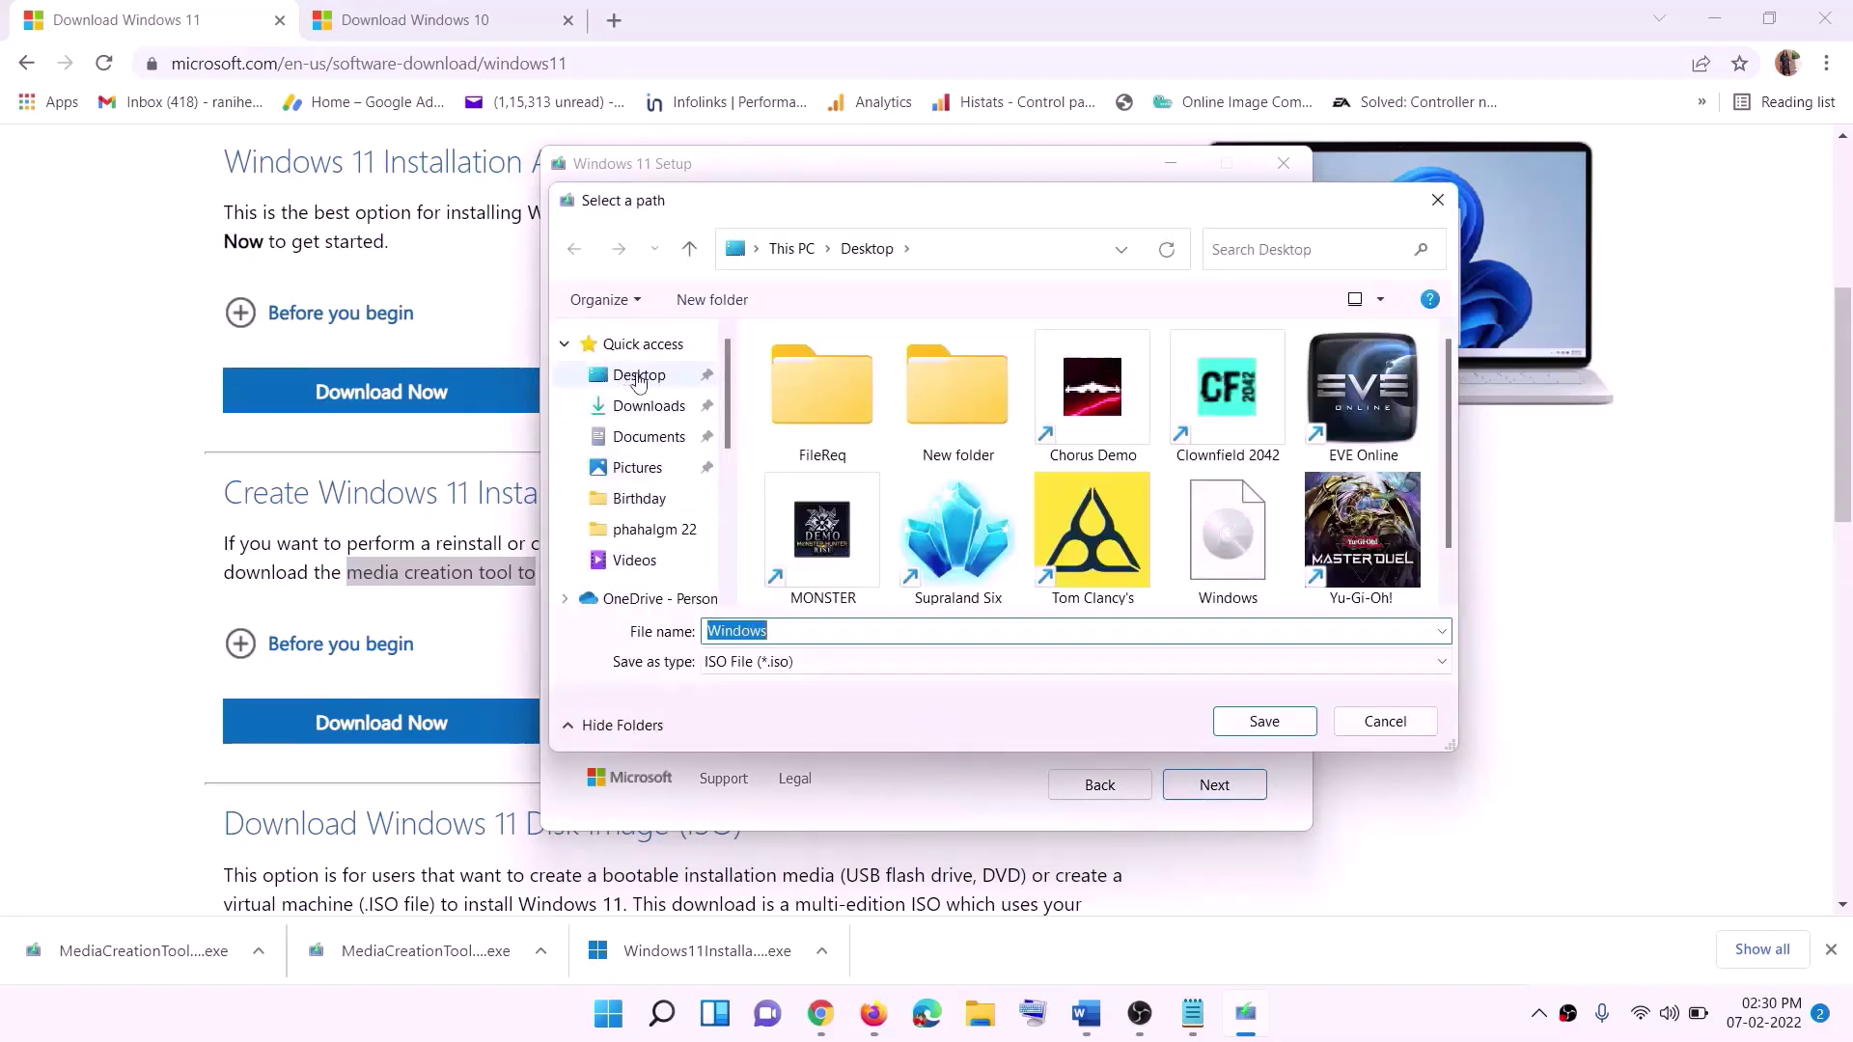
left_click(641, 382)
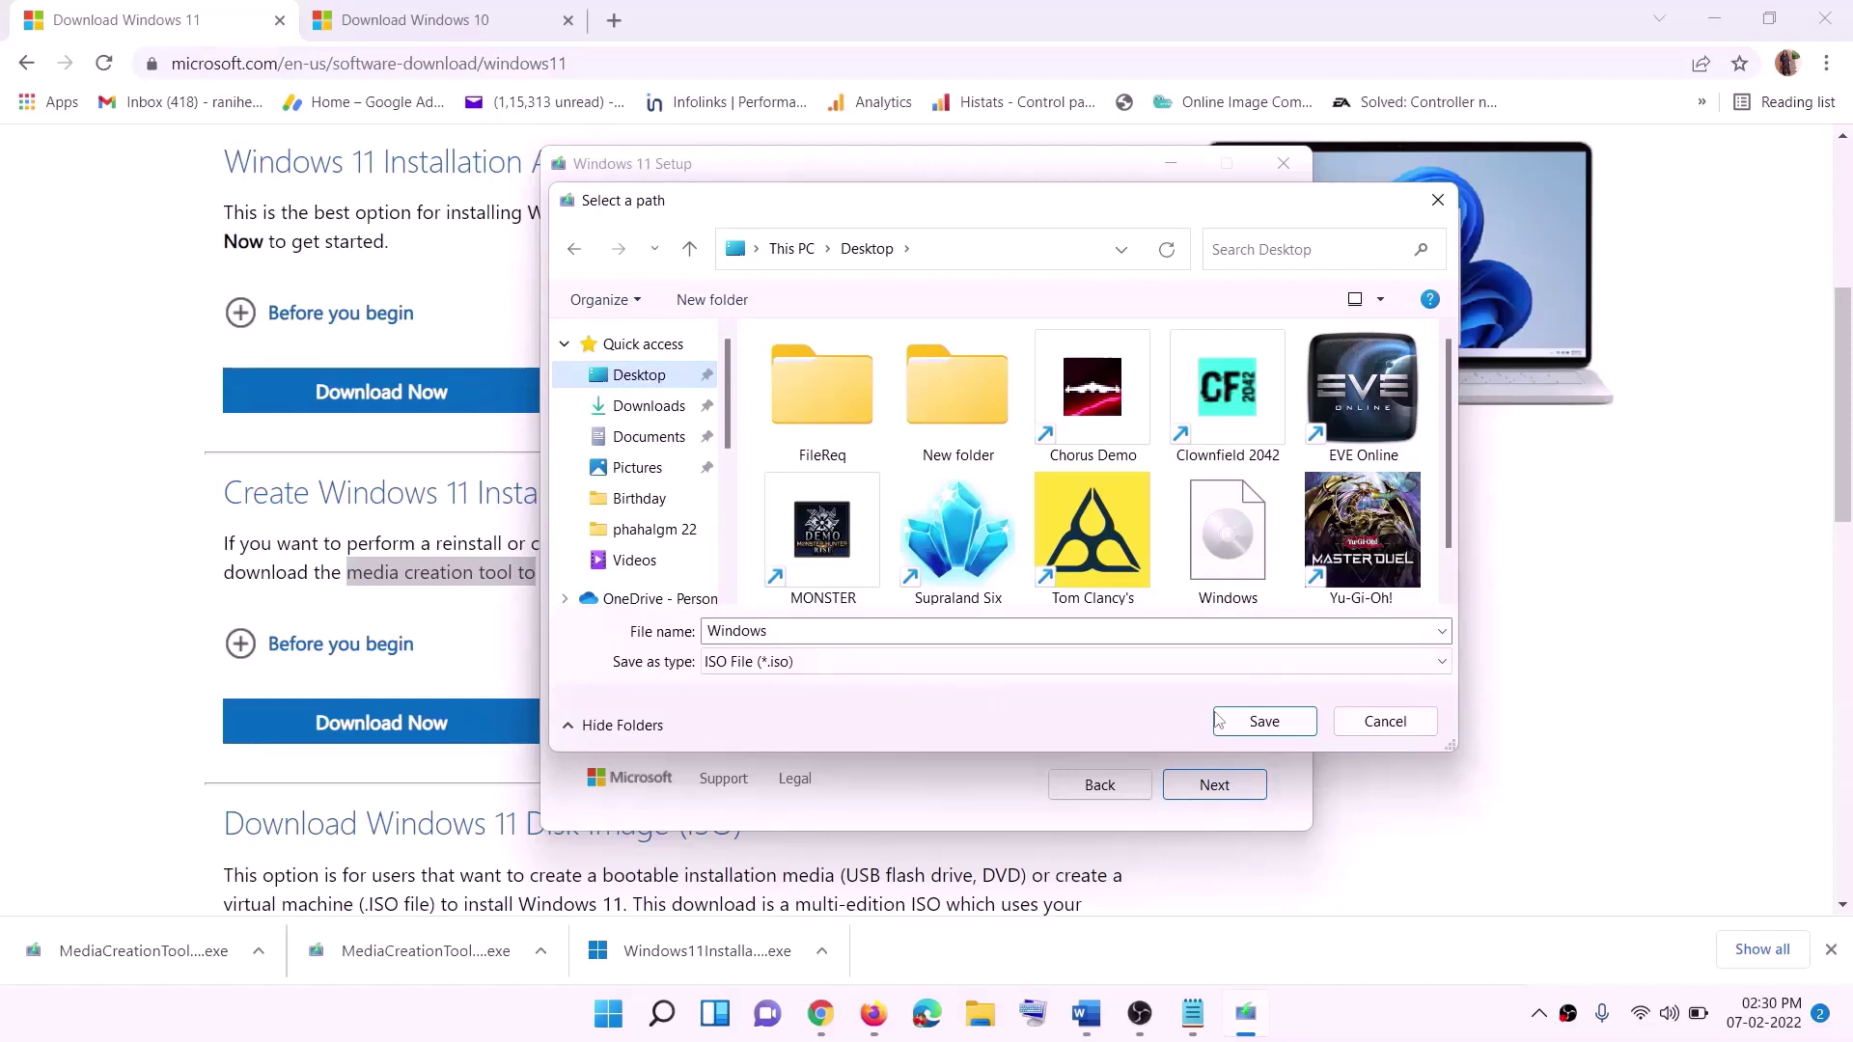
left_click(1273, 727)
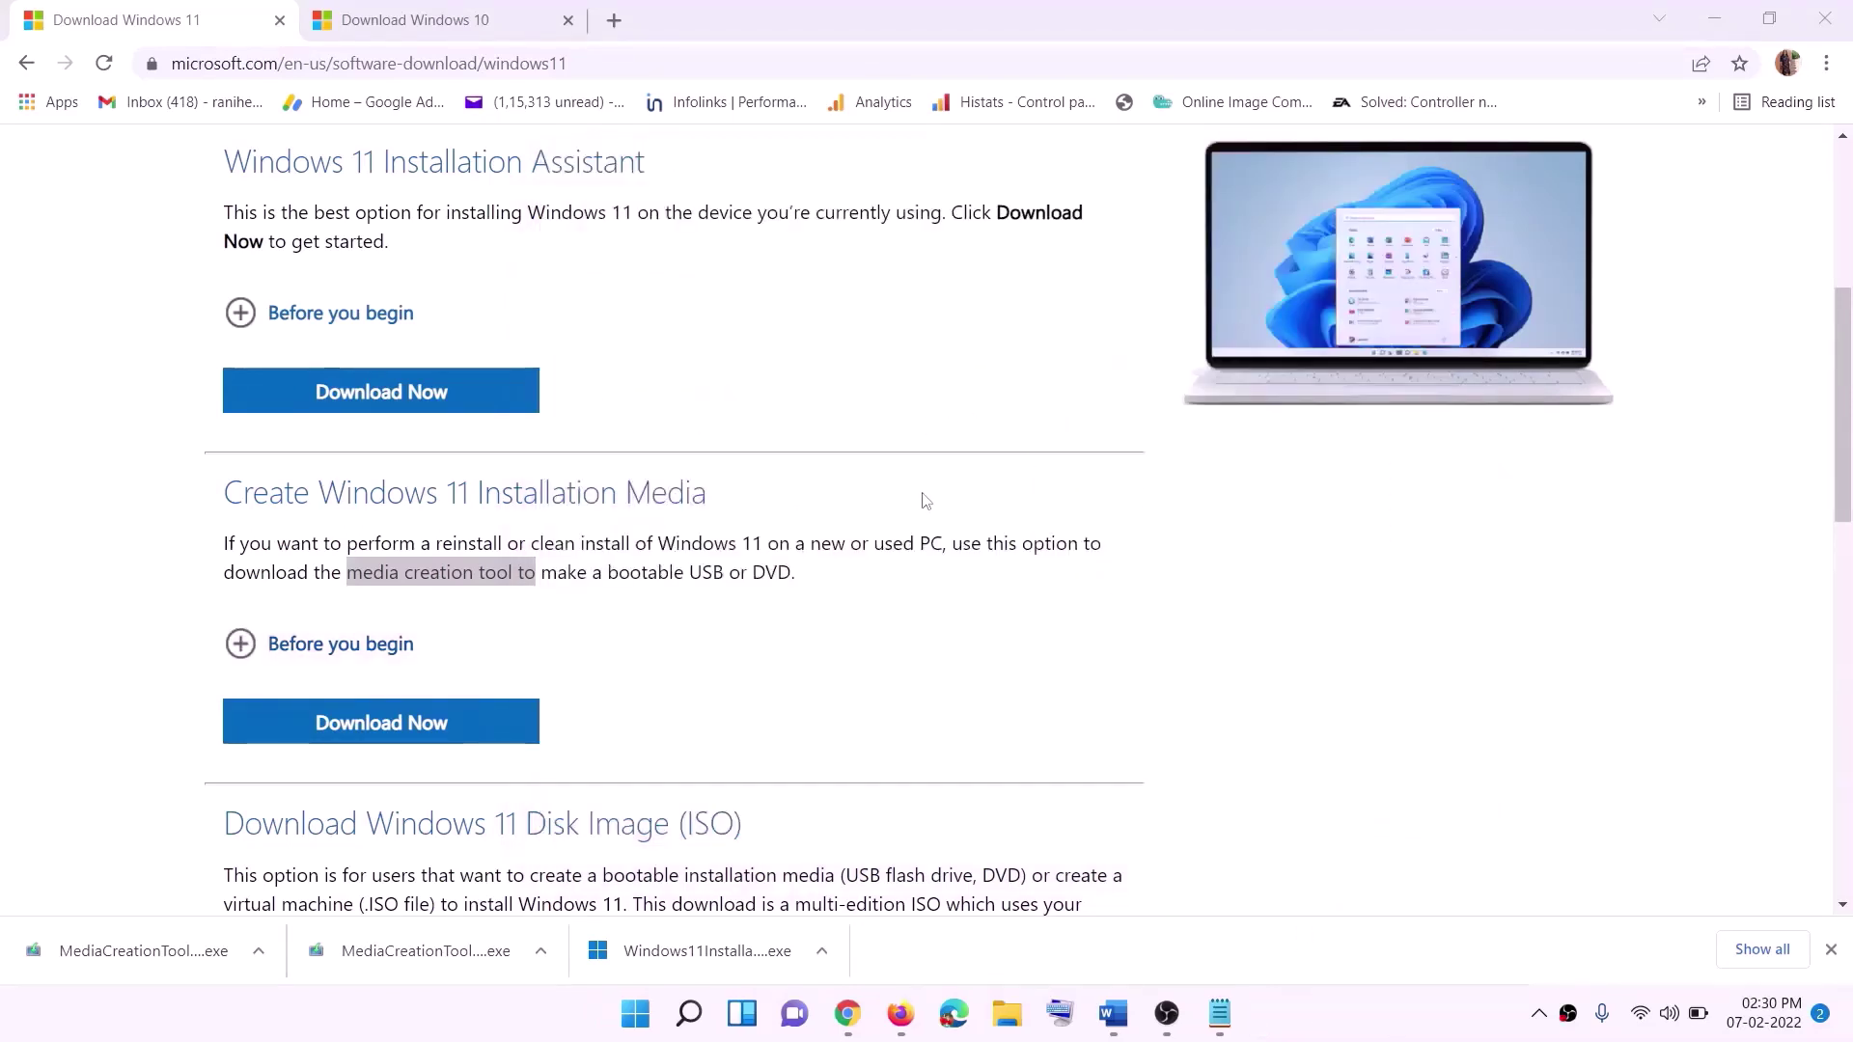
- Mount the Windows ISO from the desktop and run its Windows 11 Setup to check for updates
key("super+d")
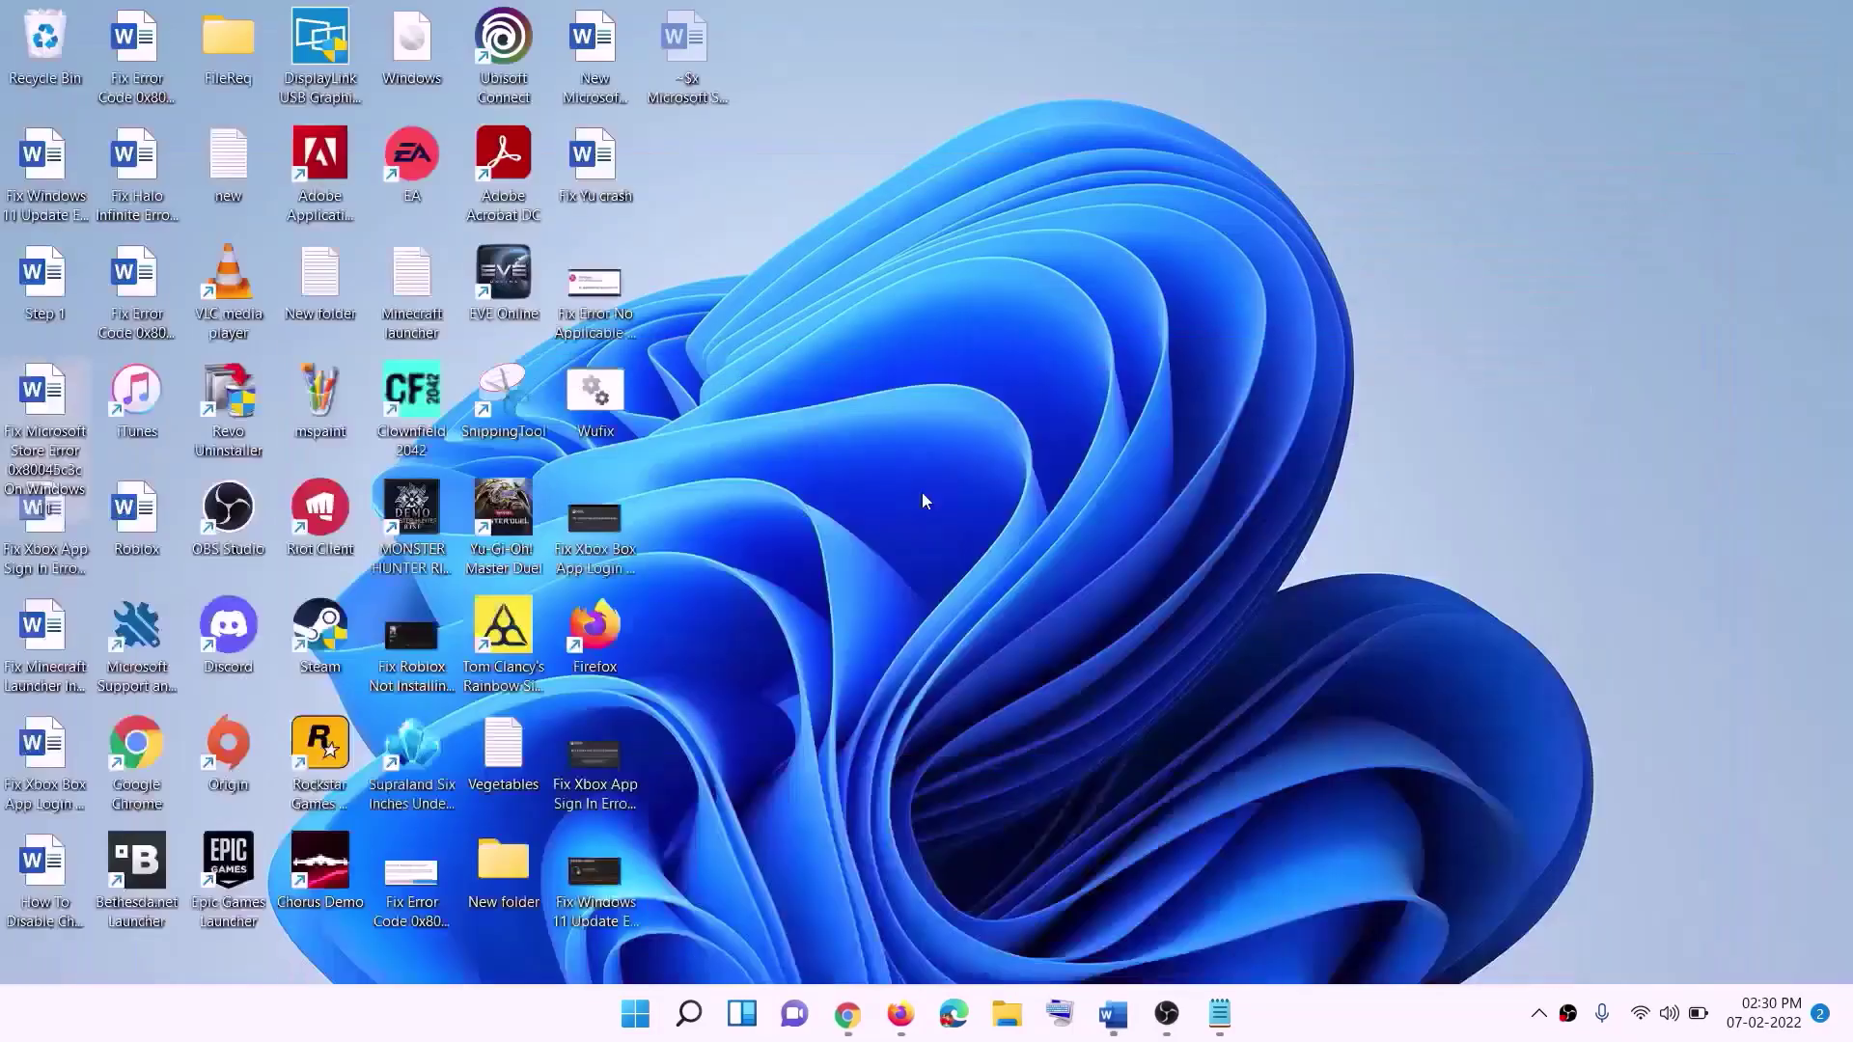
left_click_drag(439, 50, 600, 524)
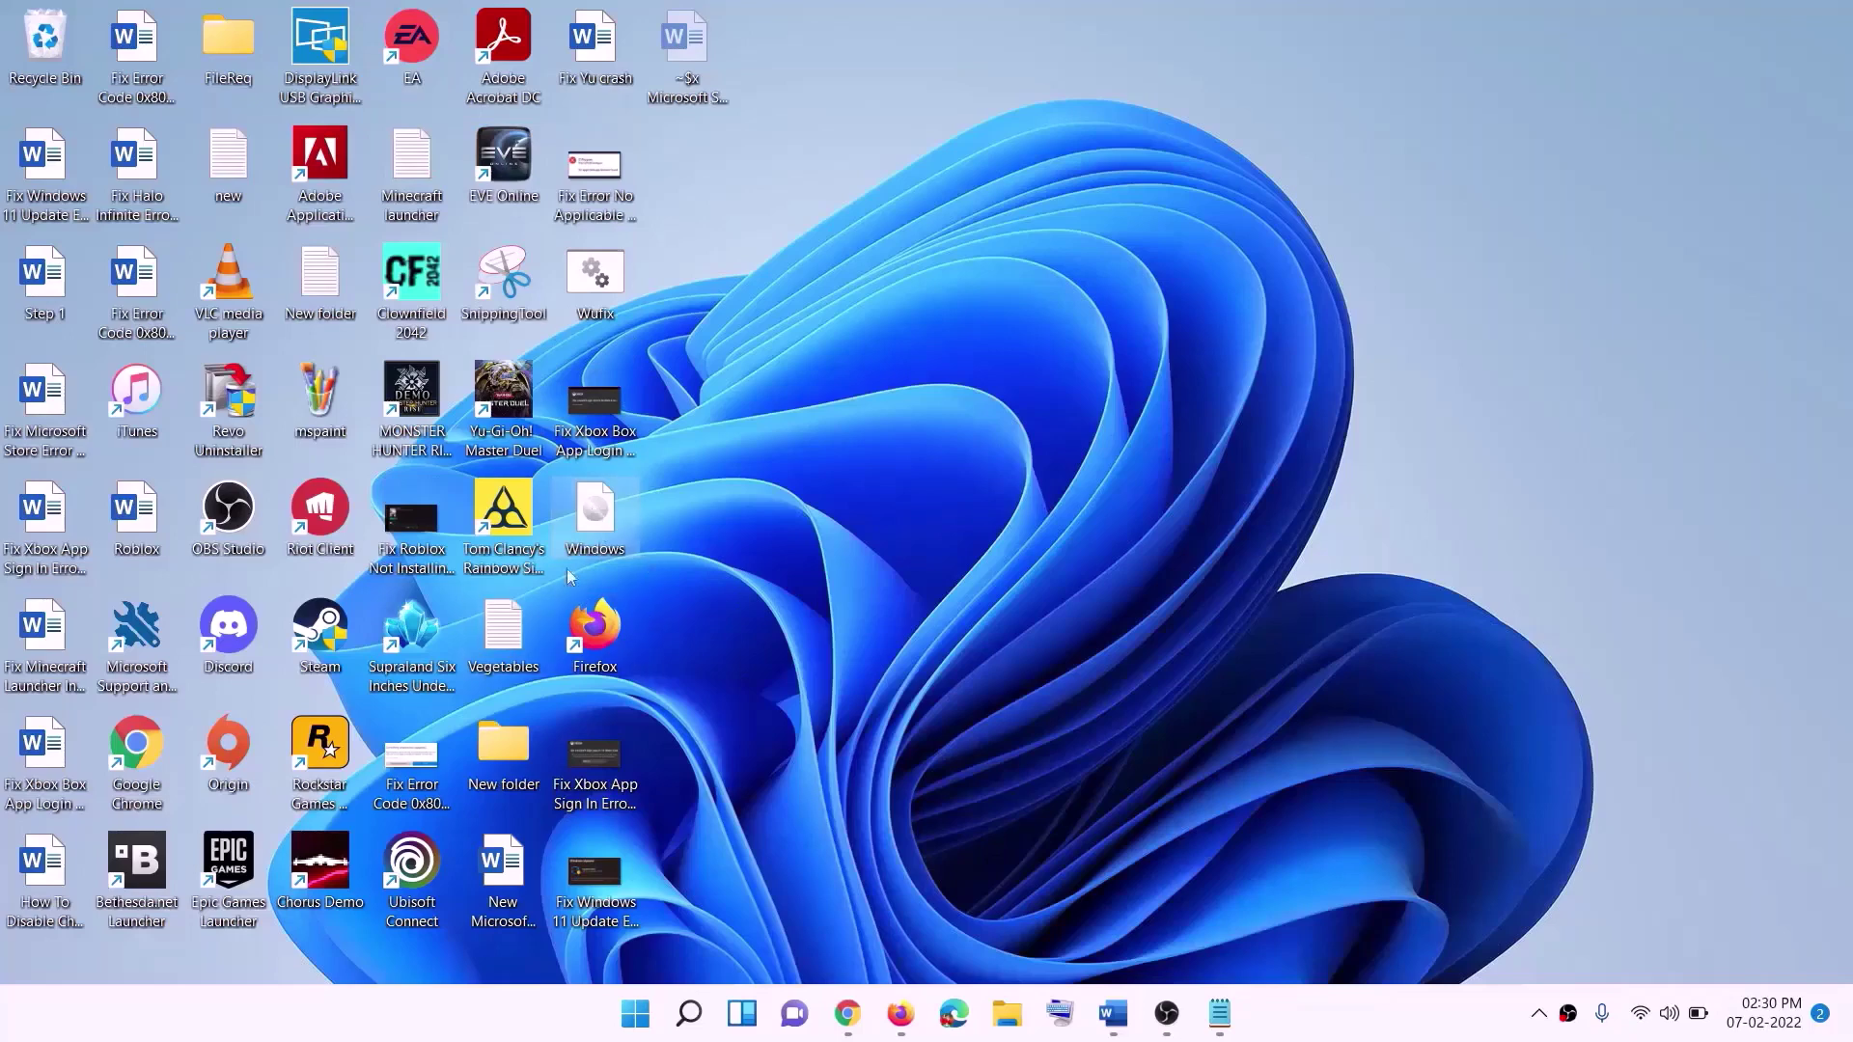
double_click(598, 517)
left_click(588, 676)
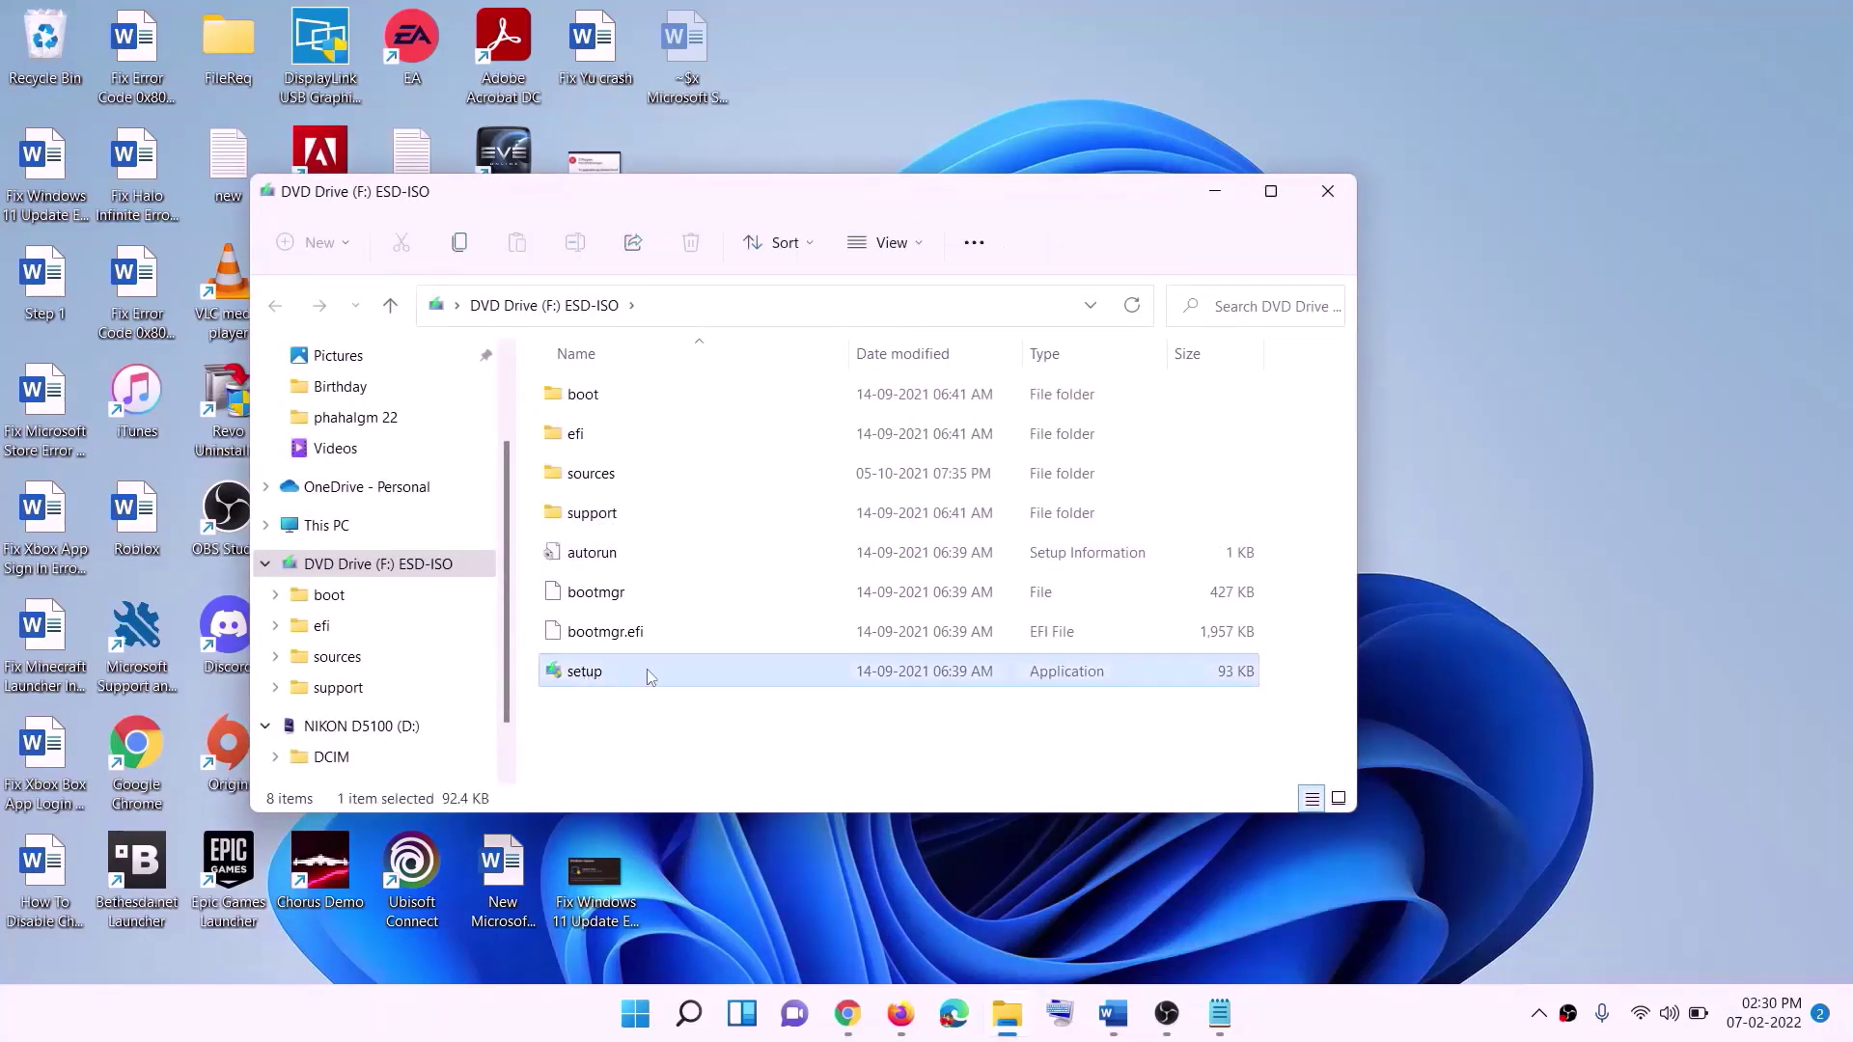
double_click(703, 673)
left_click(744, 759)
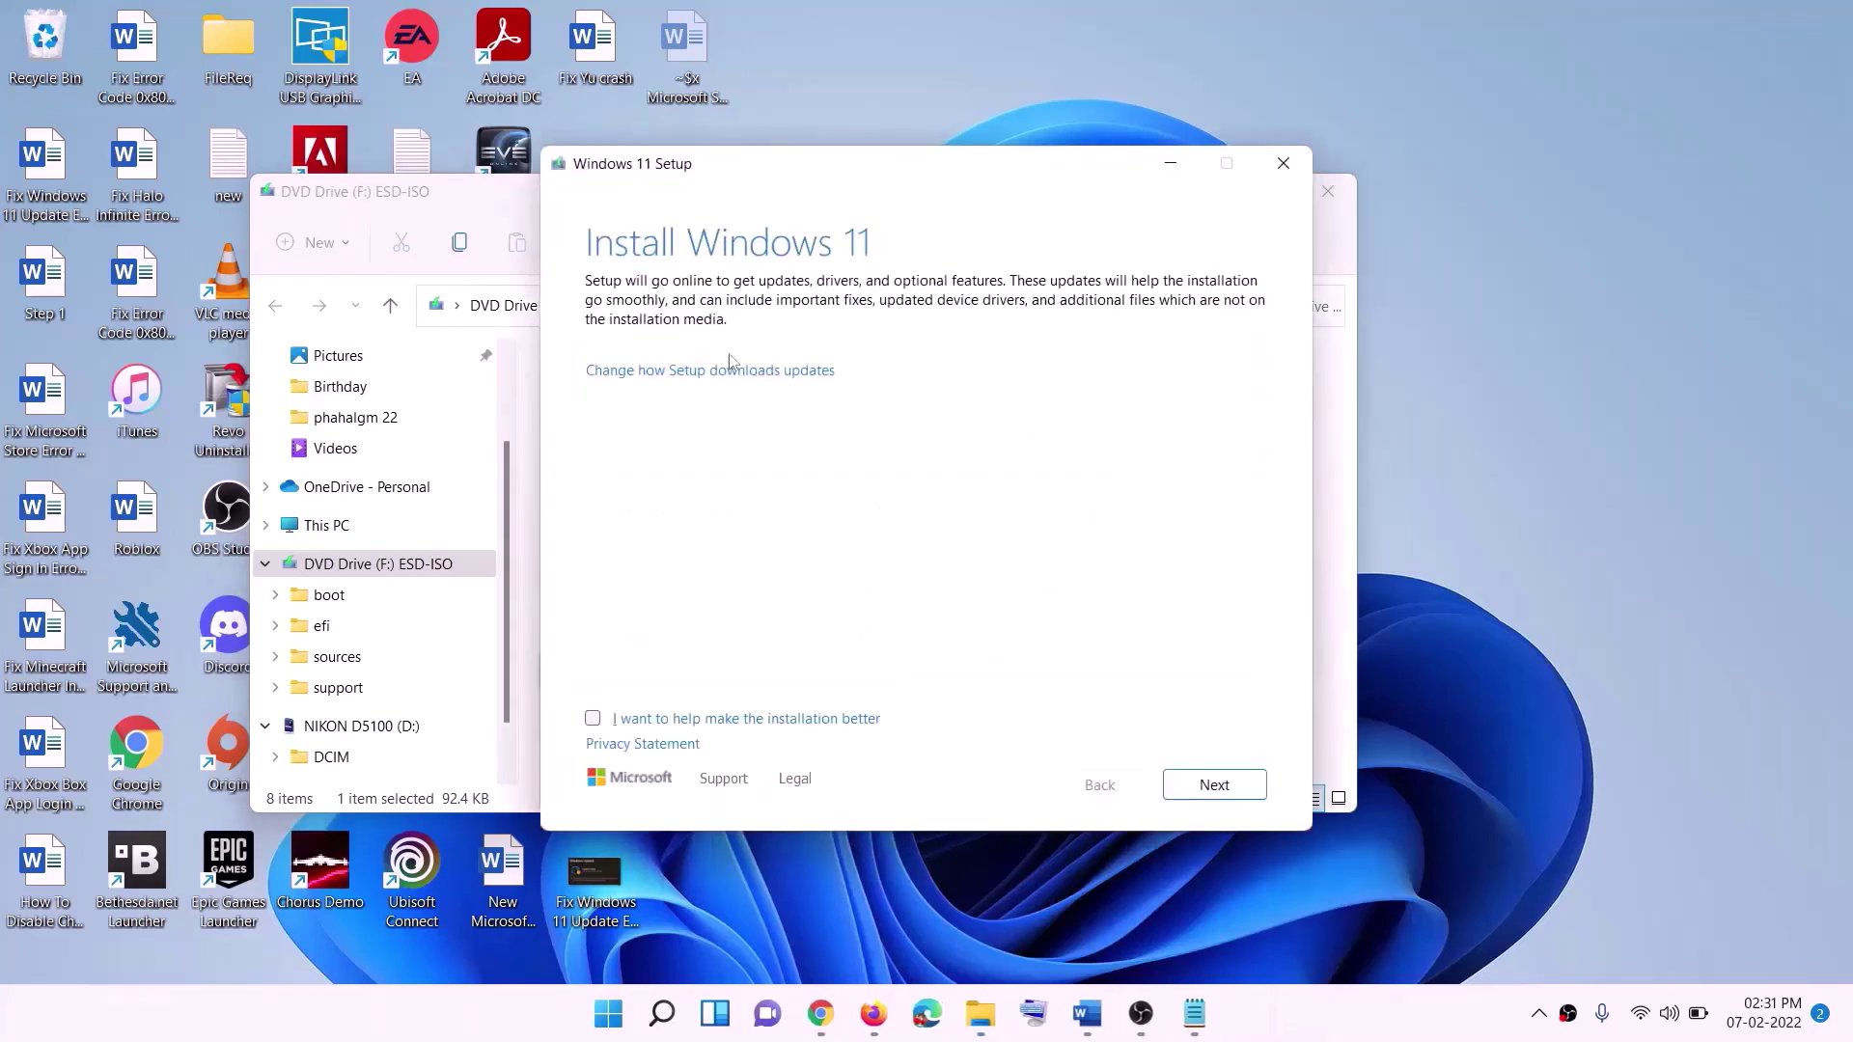
left_click(1218, 786)
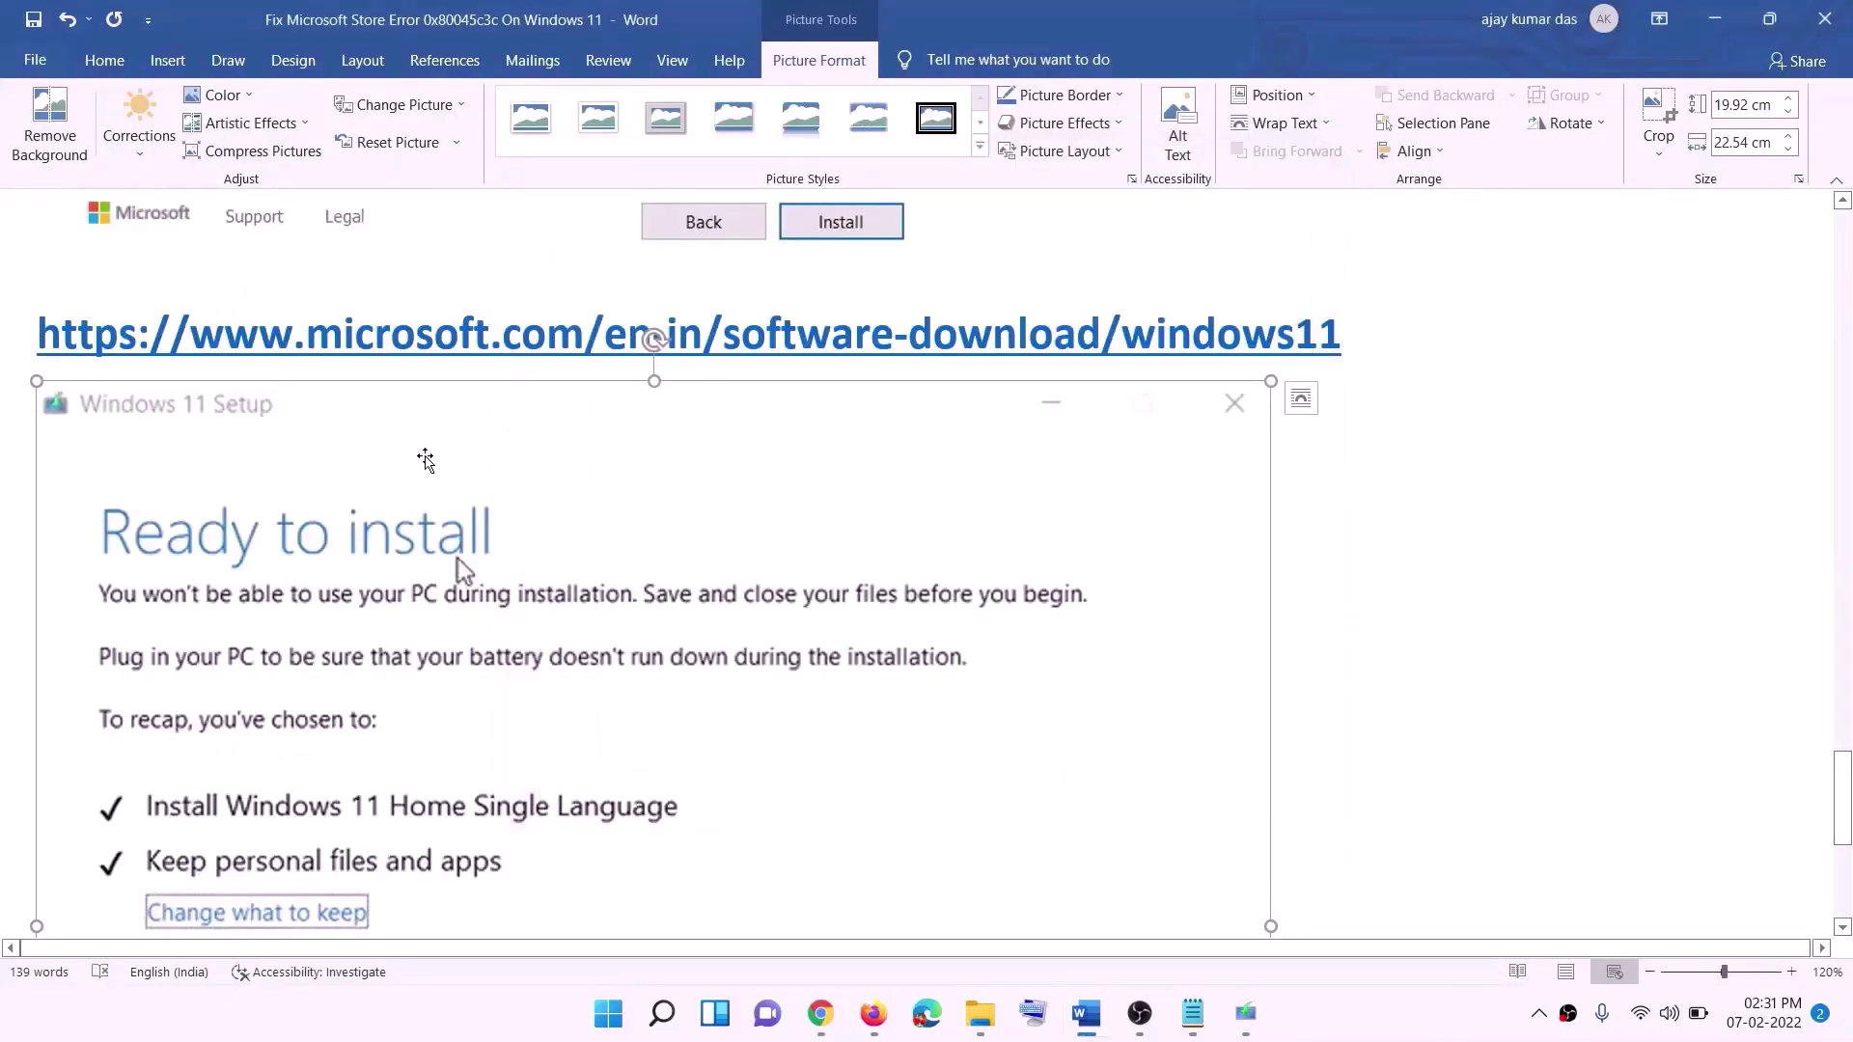
scroll(279, 353, "down", 3)
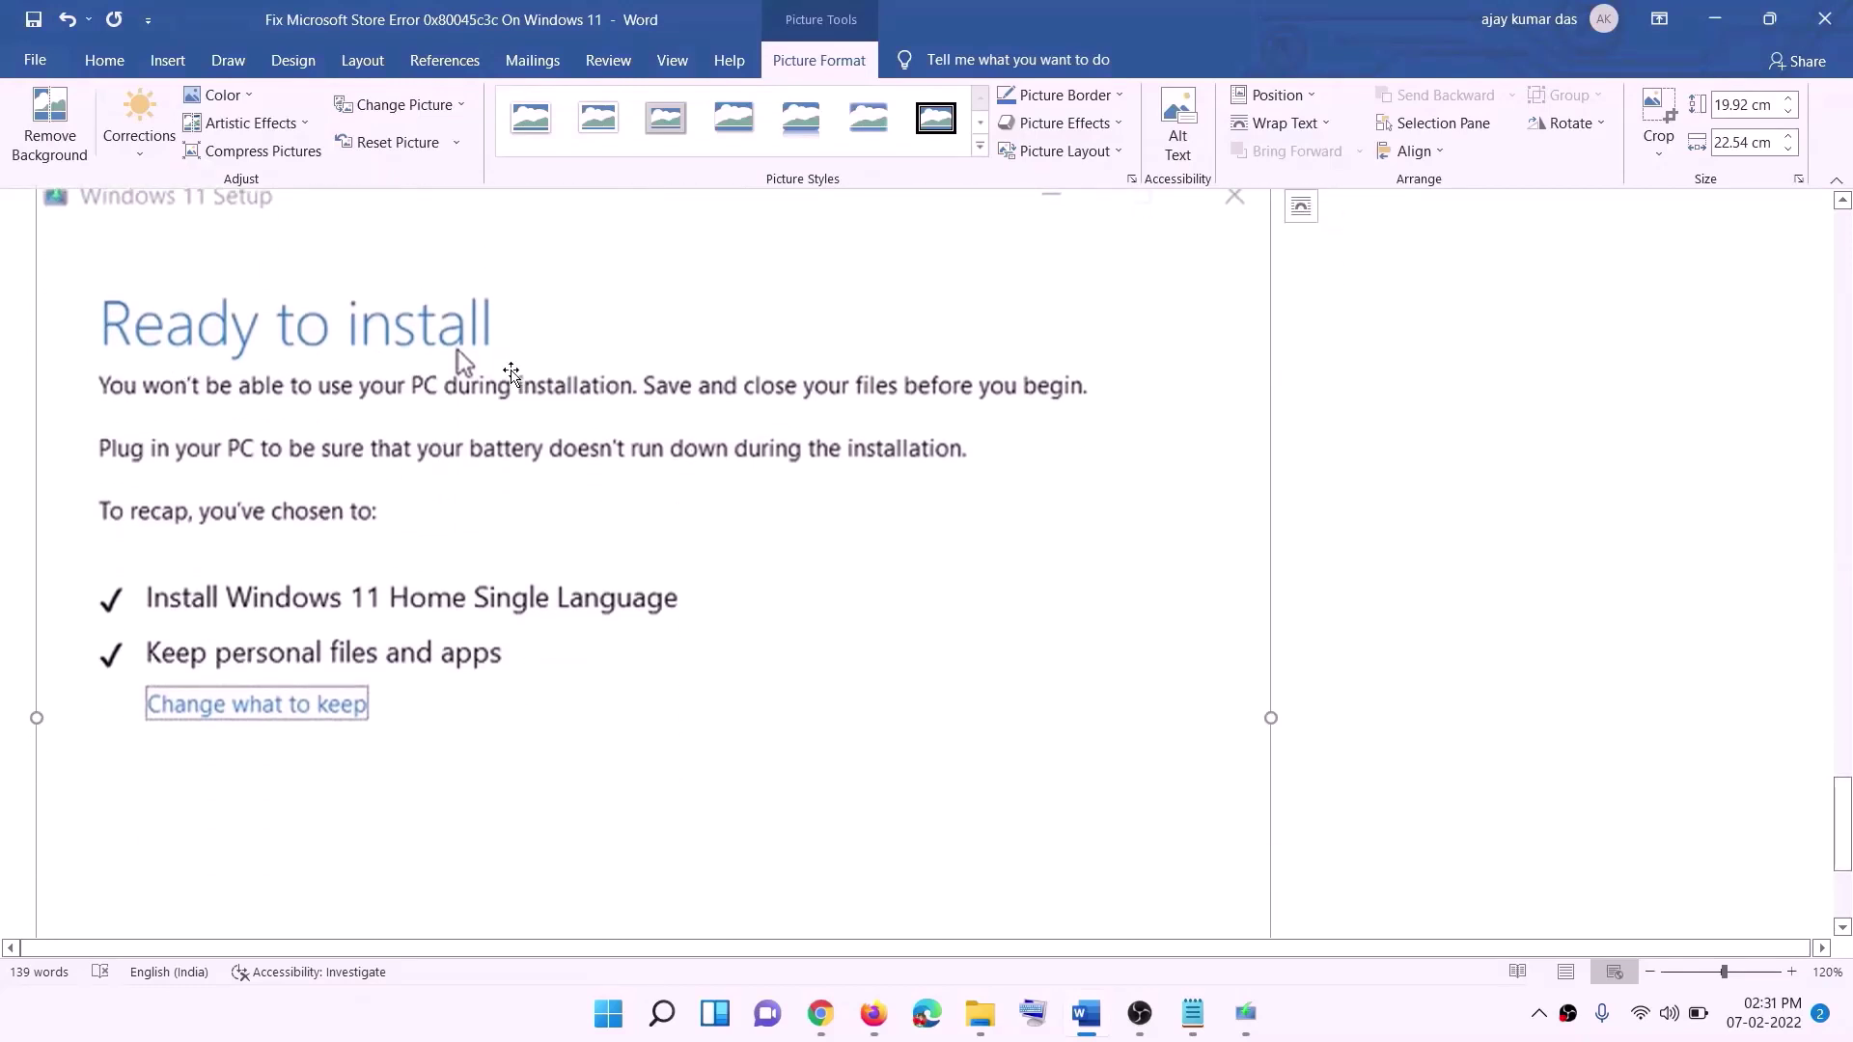
scroll(279, 353, "down", 1)
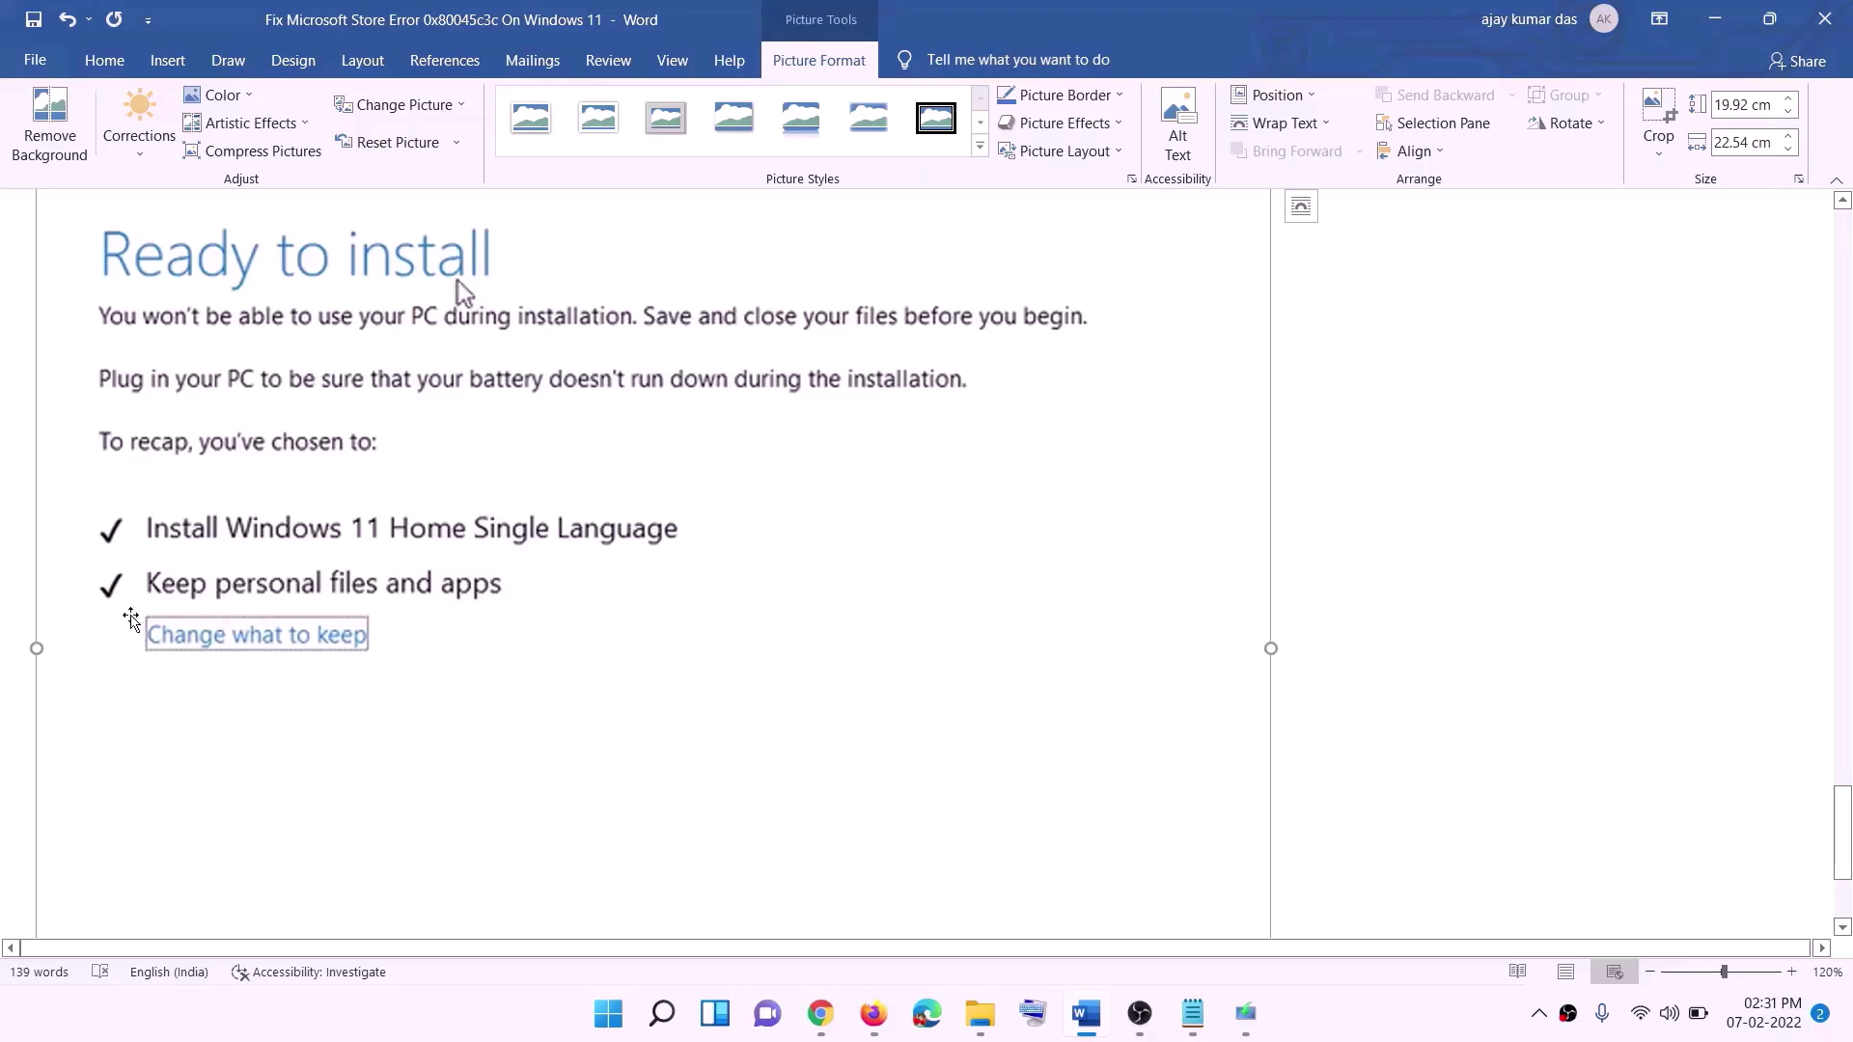
scroll(689, 602, "down", 1)
scroll(689, 602, "down", 3)
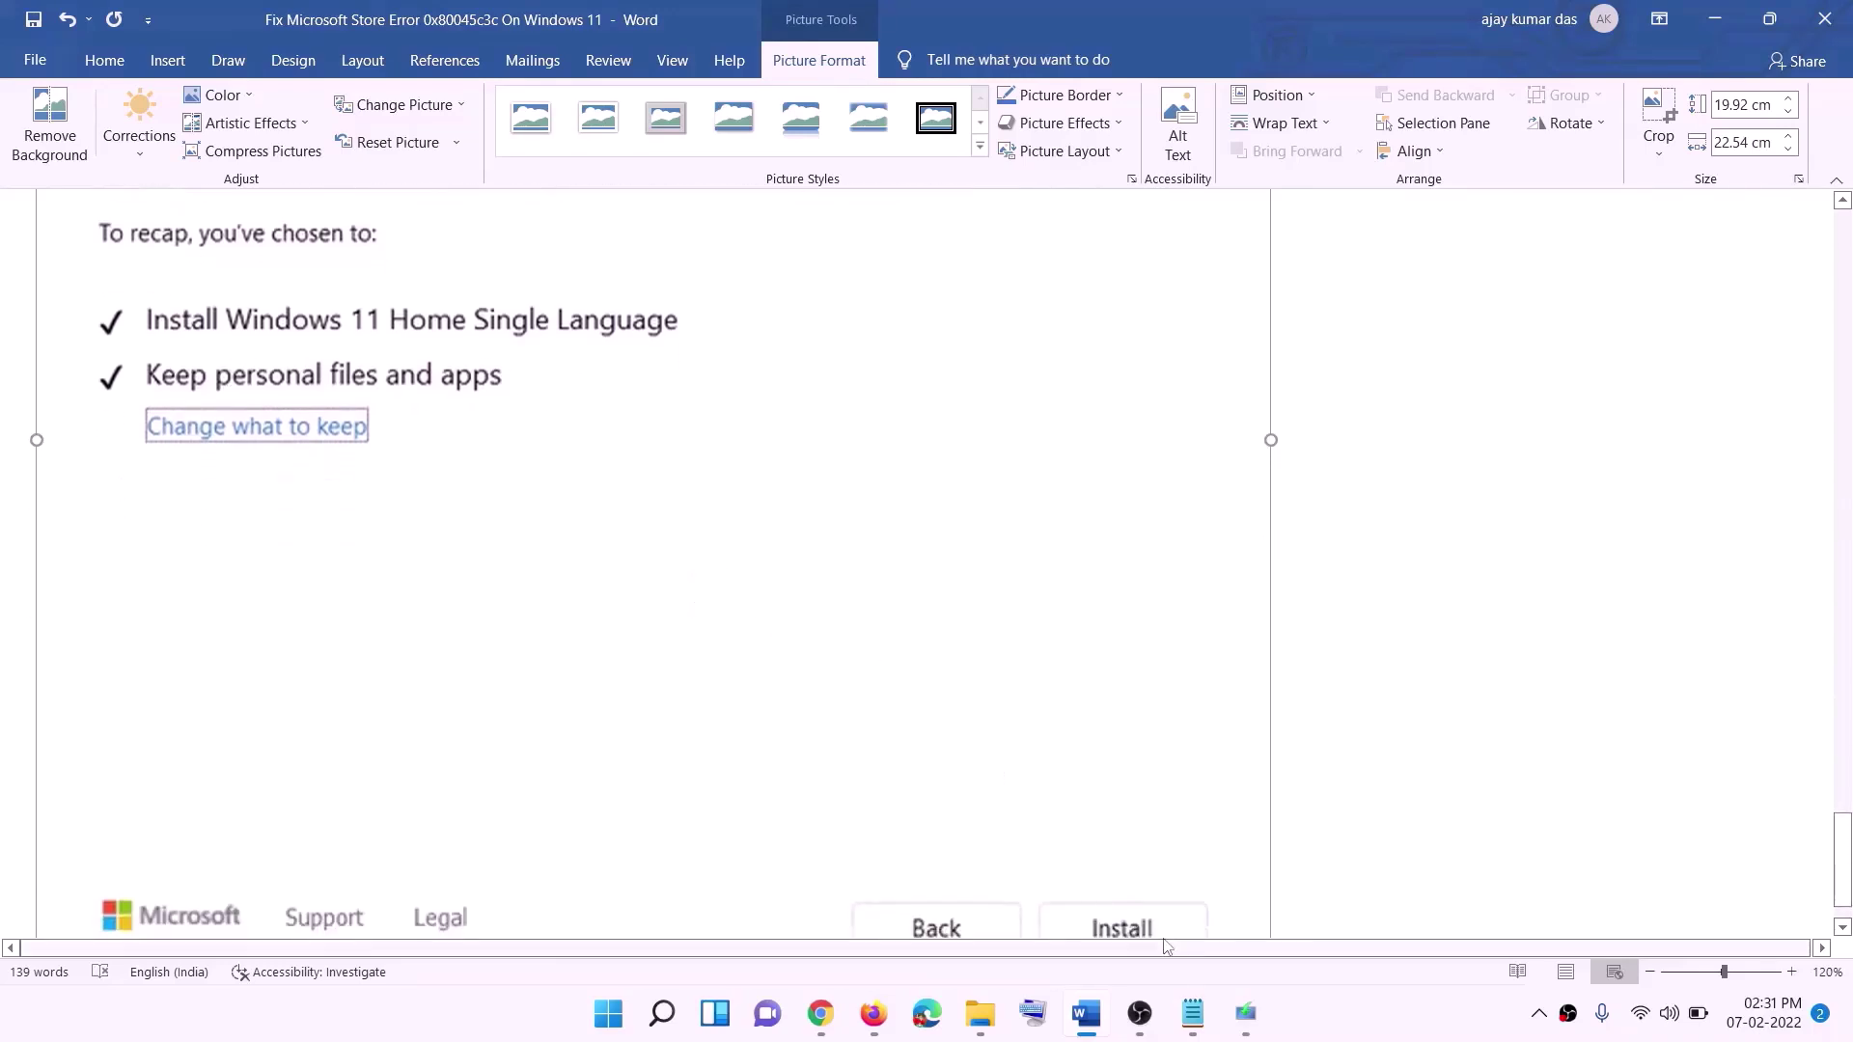
scroll(985, 725, "up", 6)
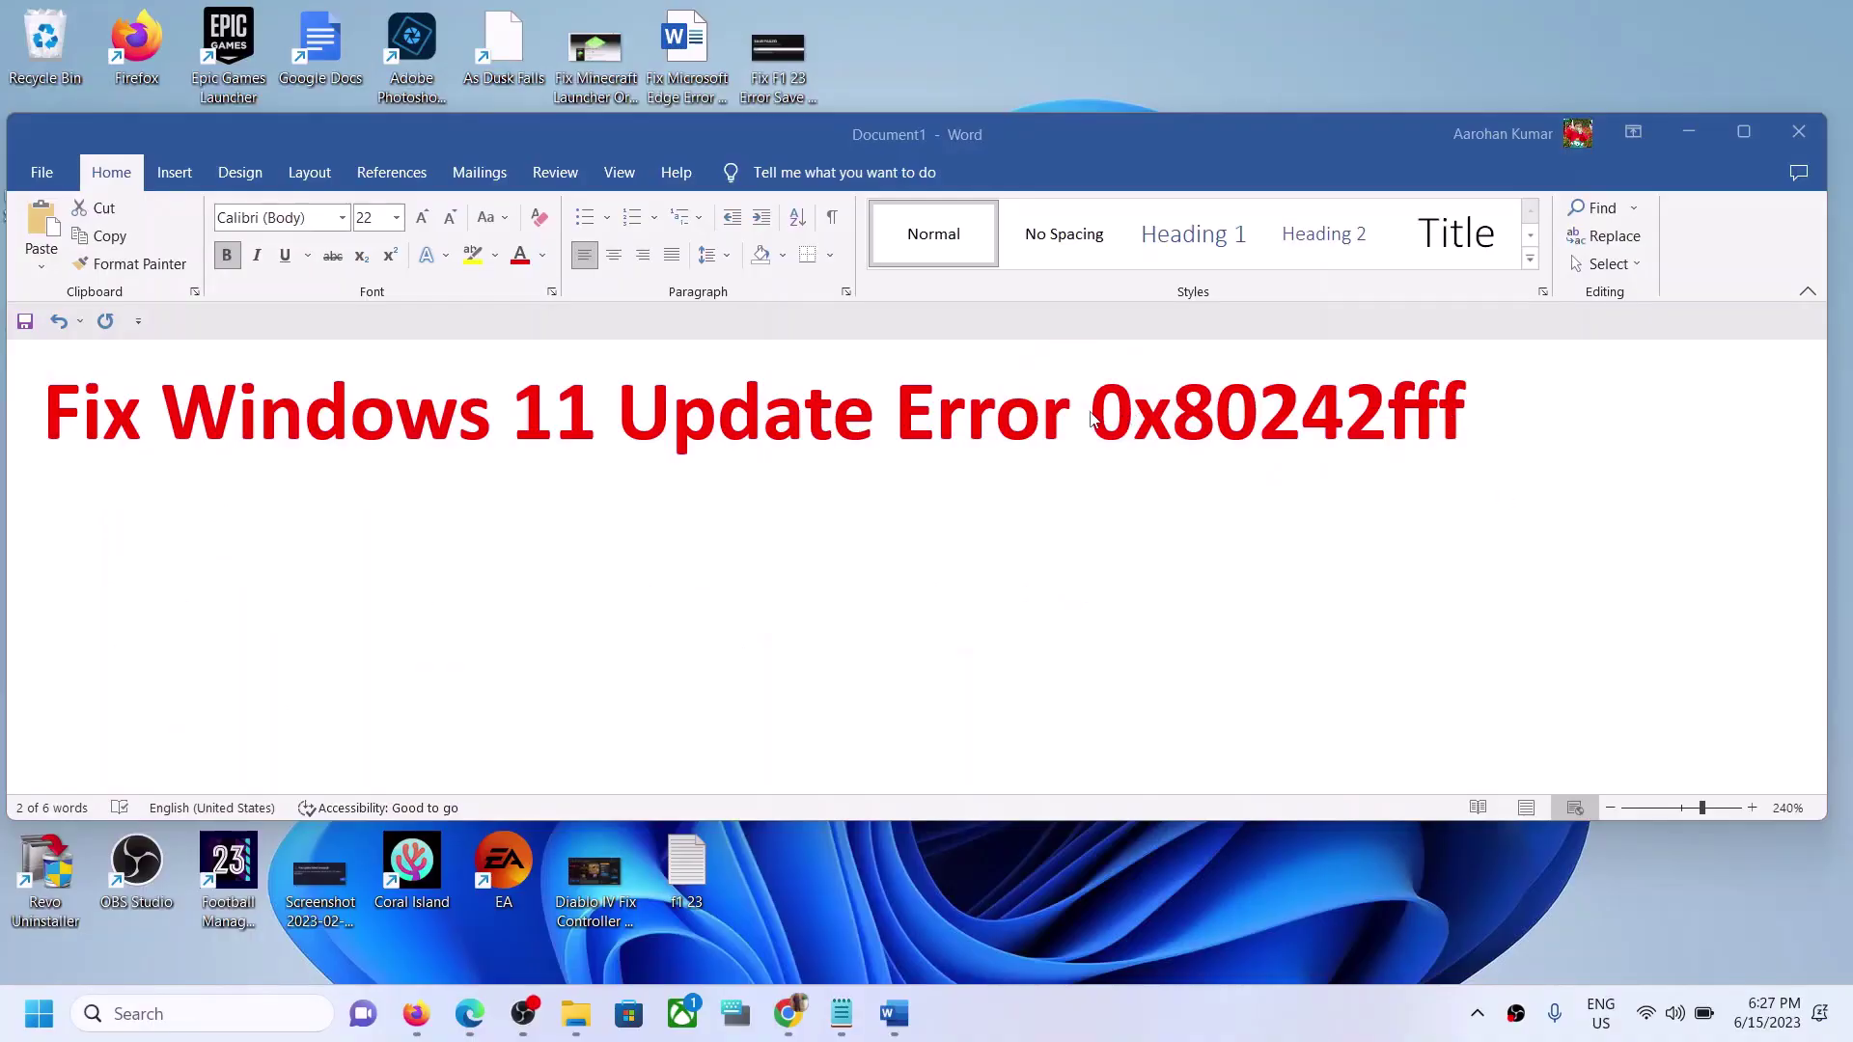
- Minimize the 'Fix Windows 11 Update Error 0x80242fff' Word document to reveal the desktop
left_click_drag(900, 413, 1468, 390)
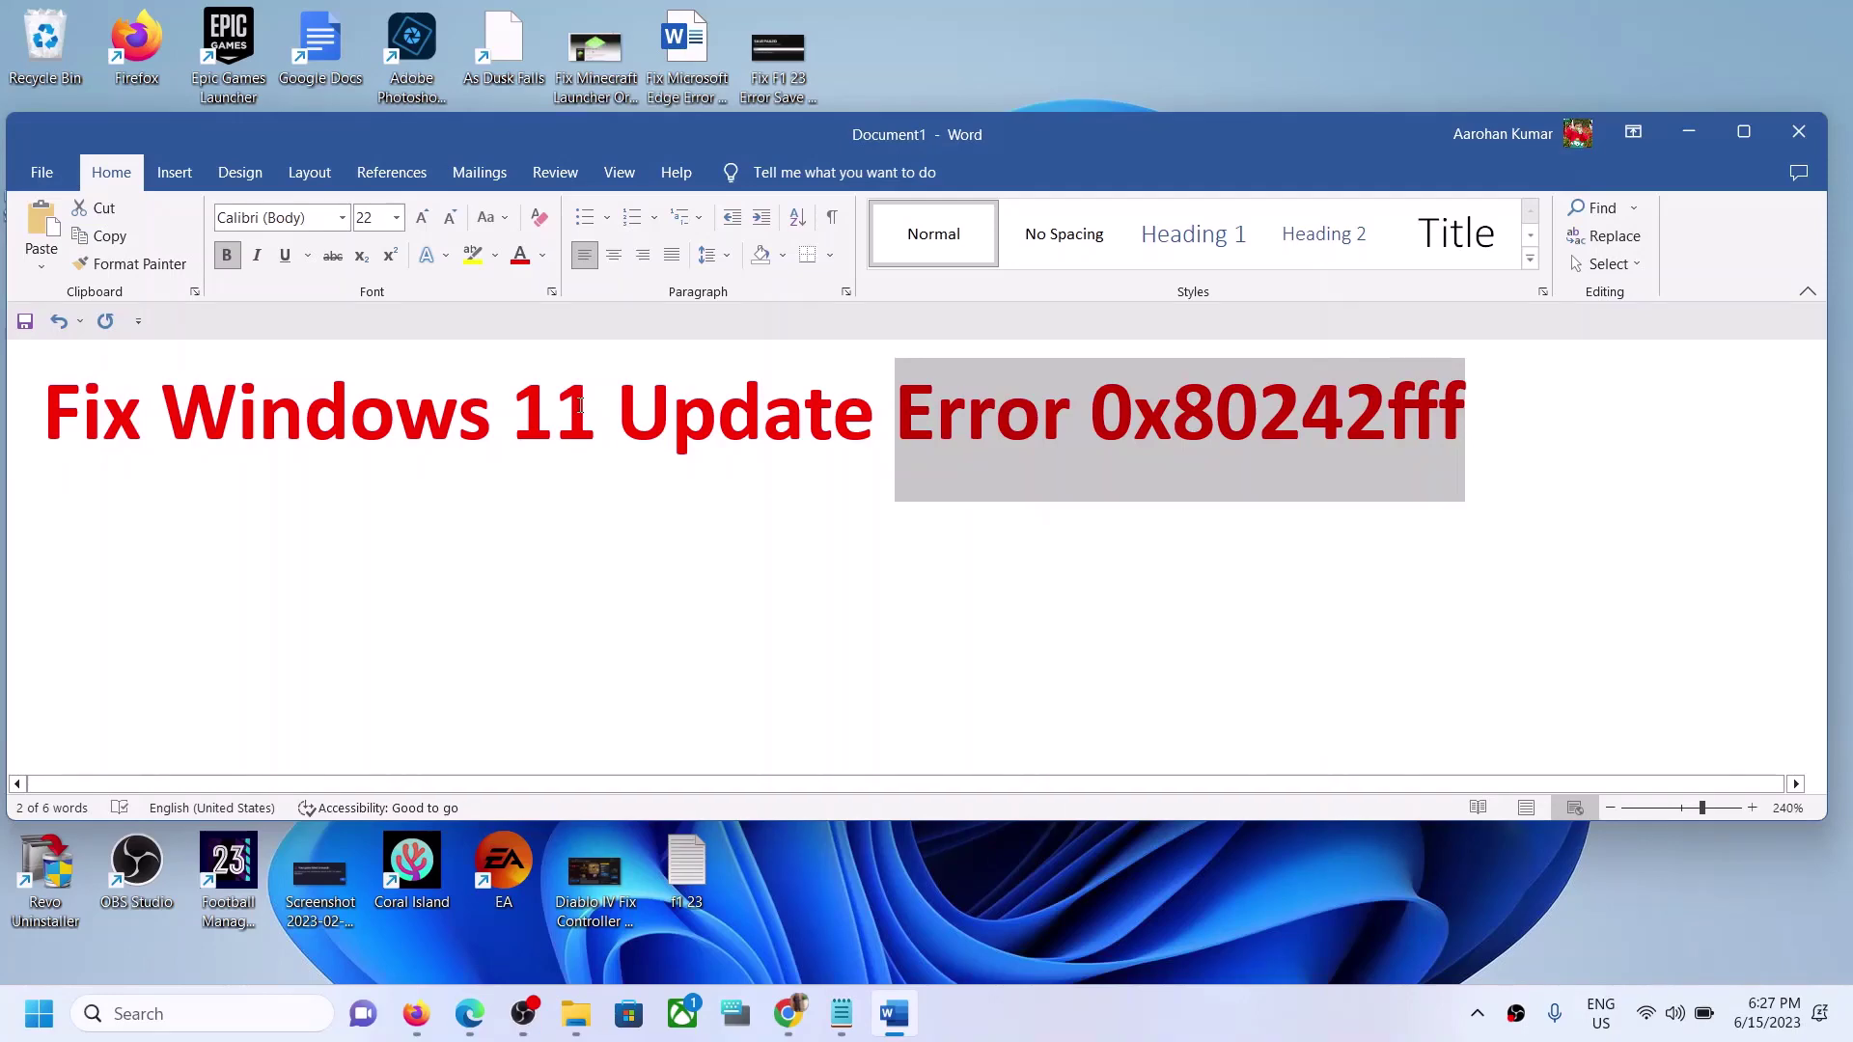
left_click(1673, 147)
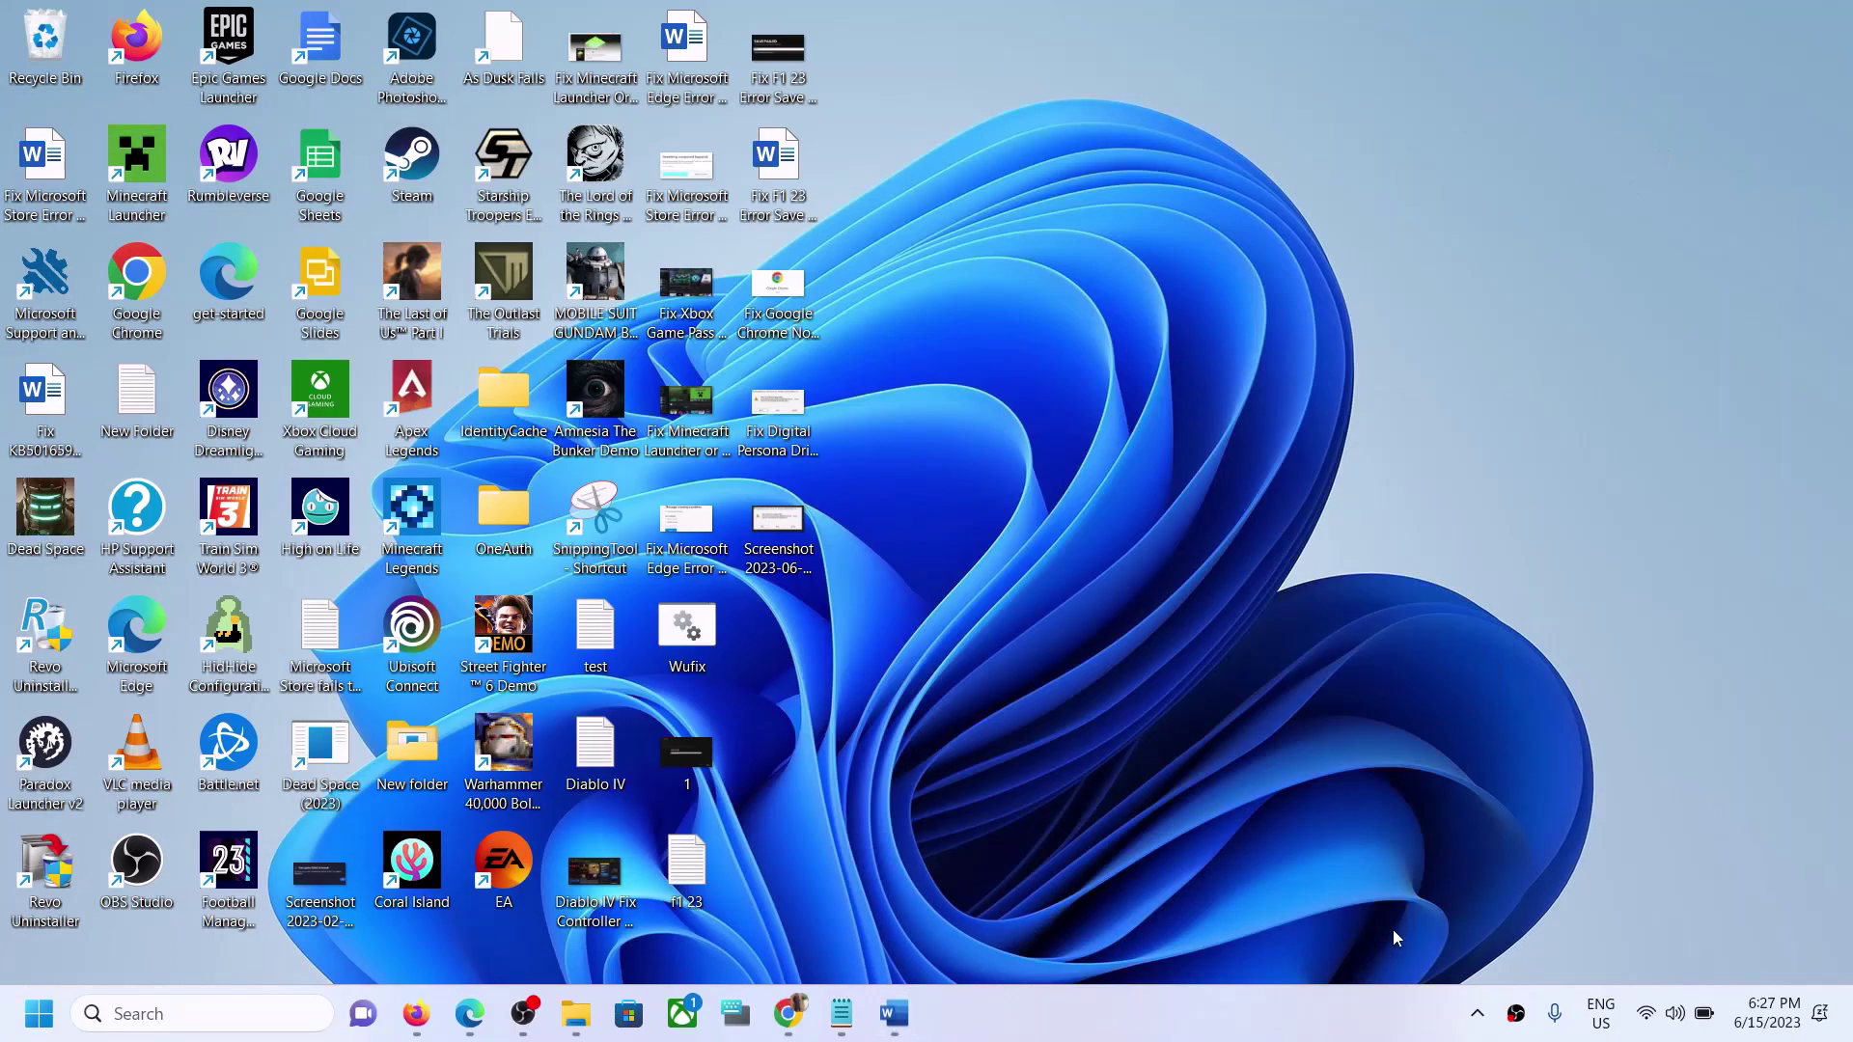